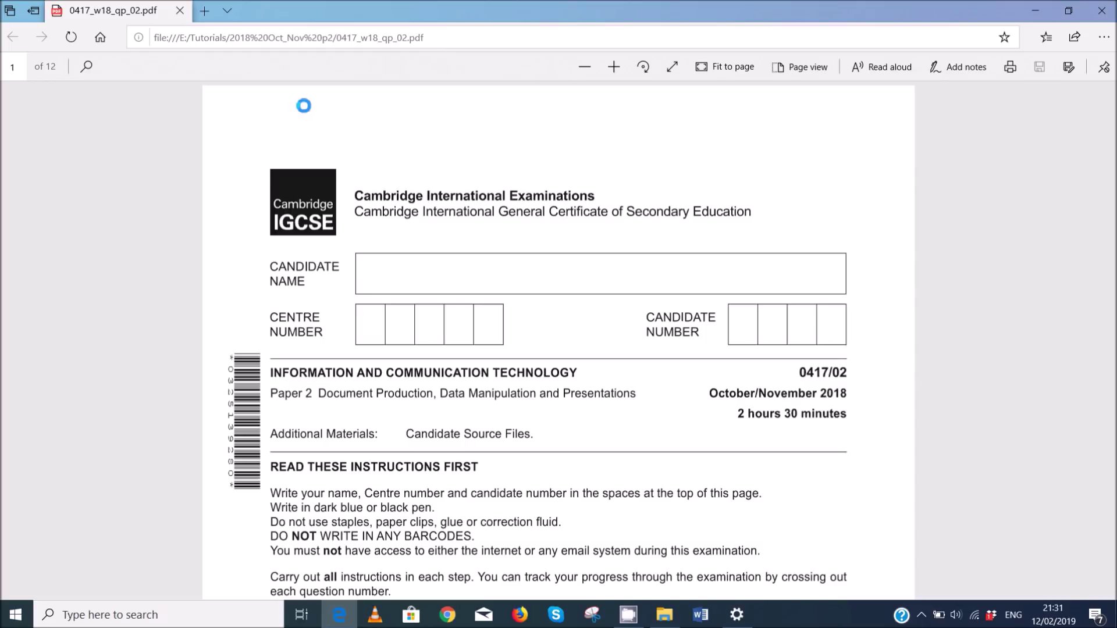
- Read page 2 of the exam paper, then switch to the exam files folder
{"action": "scroll", "coordinate": [303, 105], "scroll_direction": "down", "scroll_amount": 20}
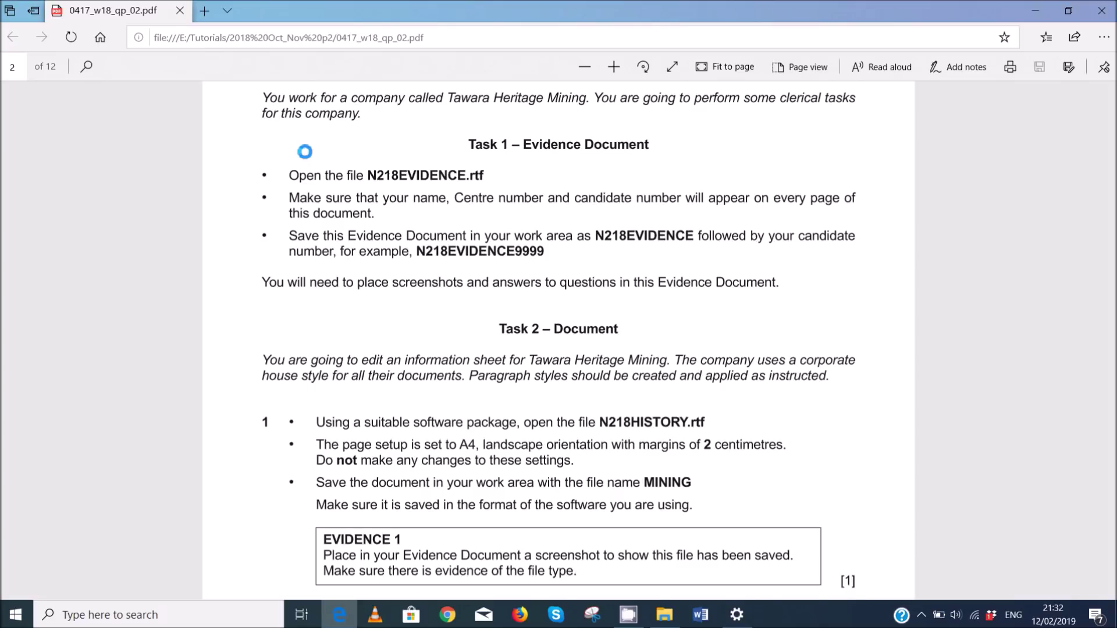
{"action": "left_click", "coordinate": [664, 615]}
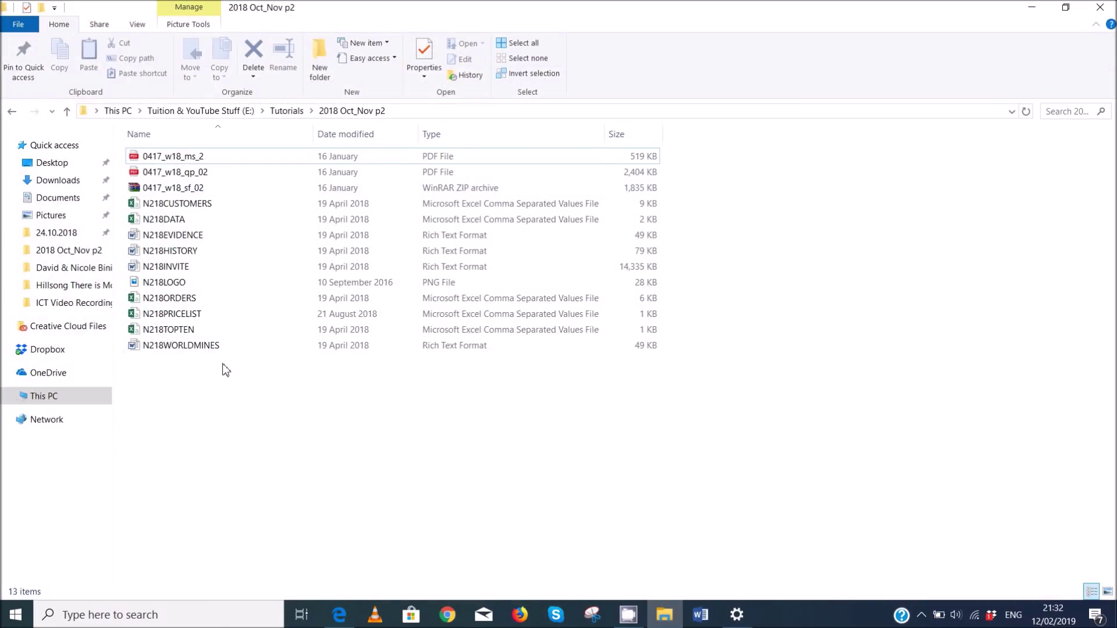
- Open N218EVIDENCE in Word and discard the recovered document files
{"action": "double_click", "coordinate": [197, 235]}
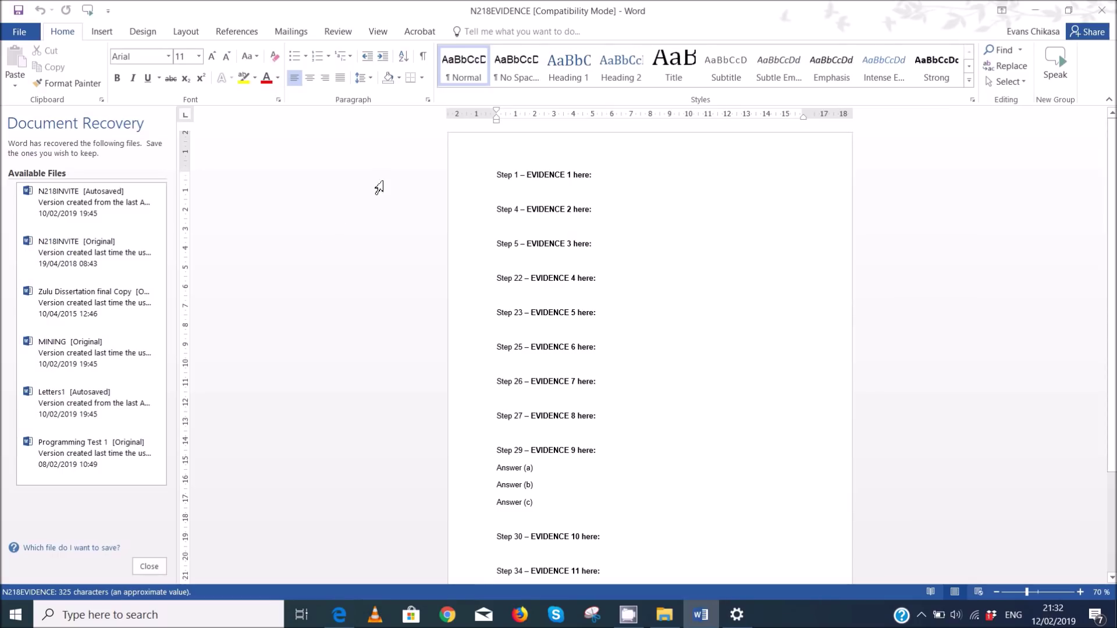
{"action": "left_click", "coordinate": [149, 566]}
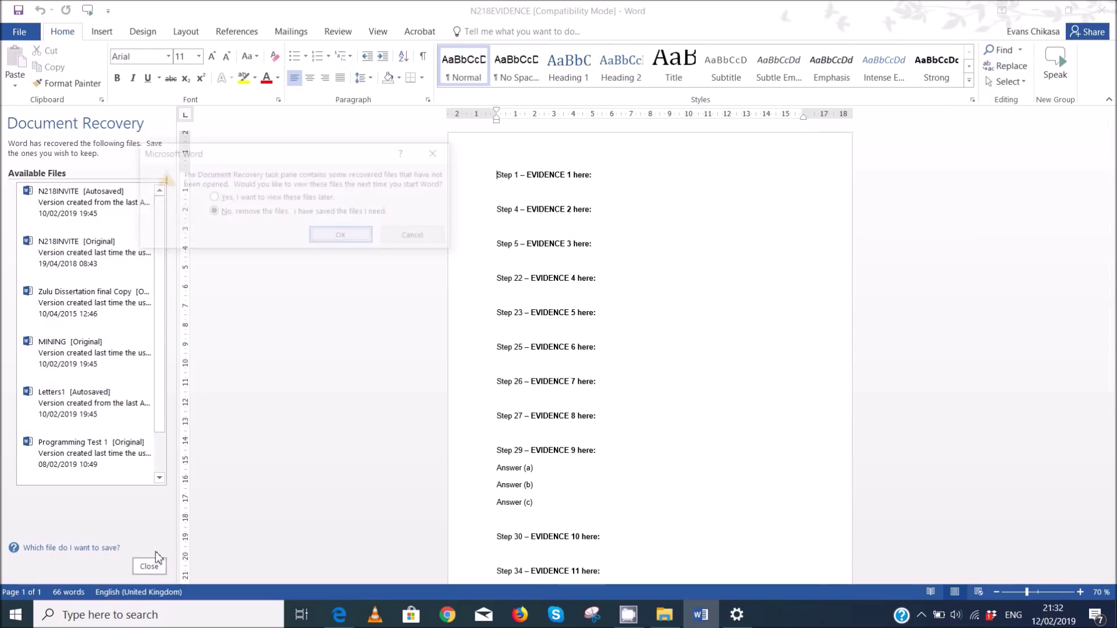
{"action": "left_click", "coordinate": [343, 237]}
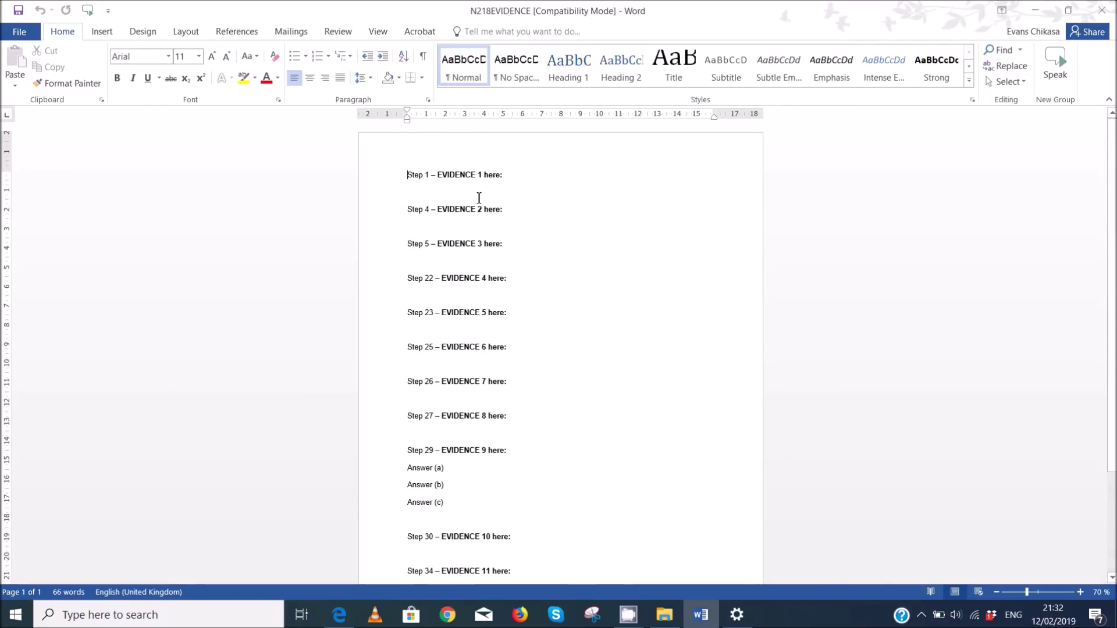
- Insert a Blank (Three Columns) header into the evidence document
{"action": "scroll", "coordinate": [489, 393], "scroll_direction": "up", "scroll_amount": 5}
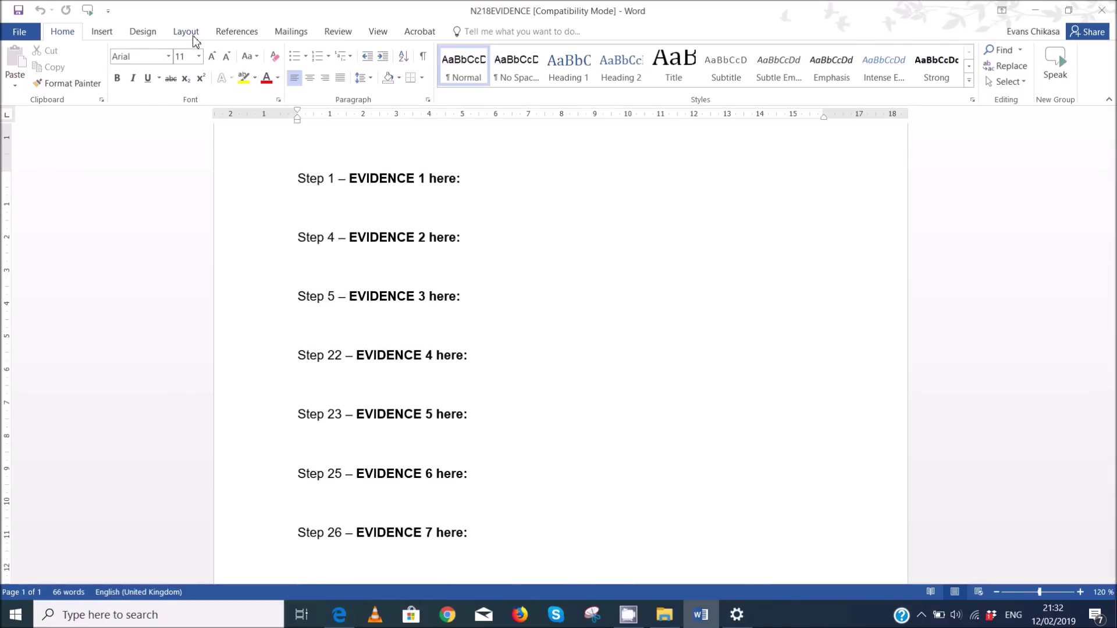
{"action": "left_click", "coordinate": [102, 31]}
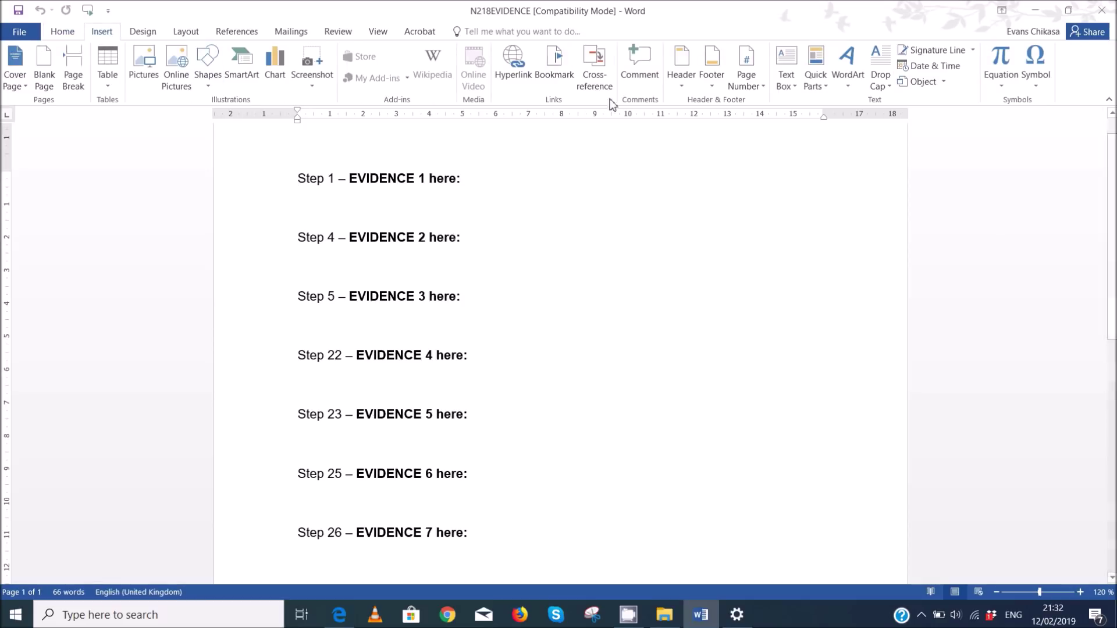
{"action": "left_click", "coordinate": [682, 87]}
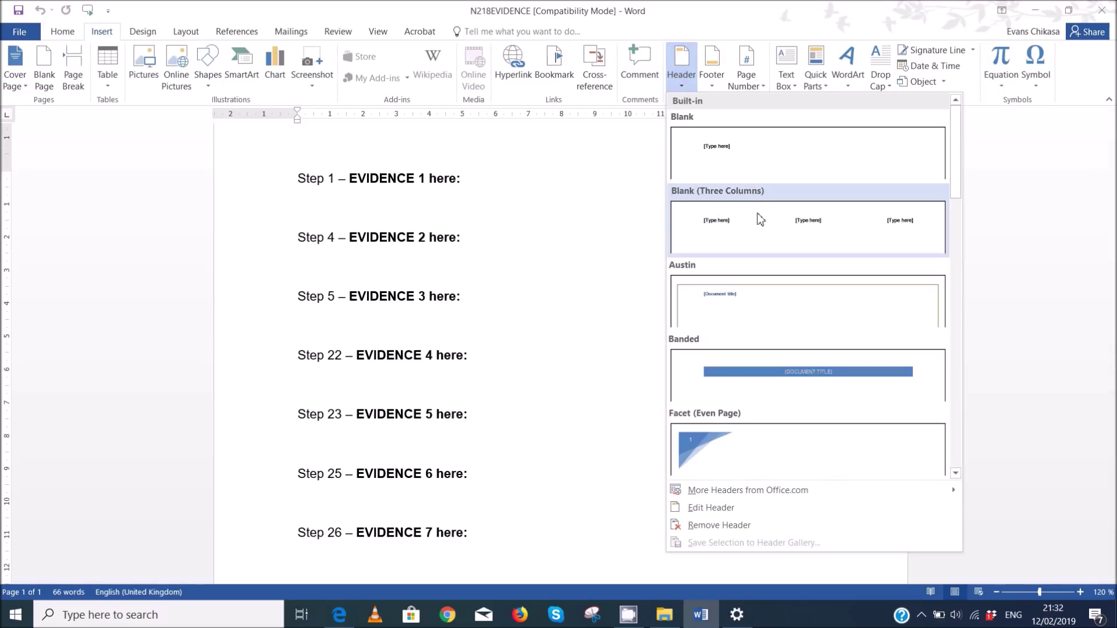
{"action": "left_click", "coordinate": [763, 232]}
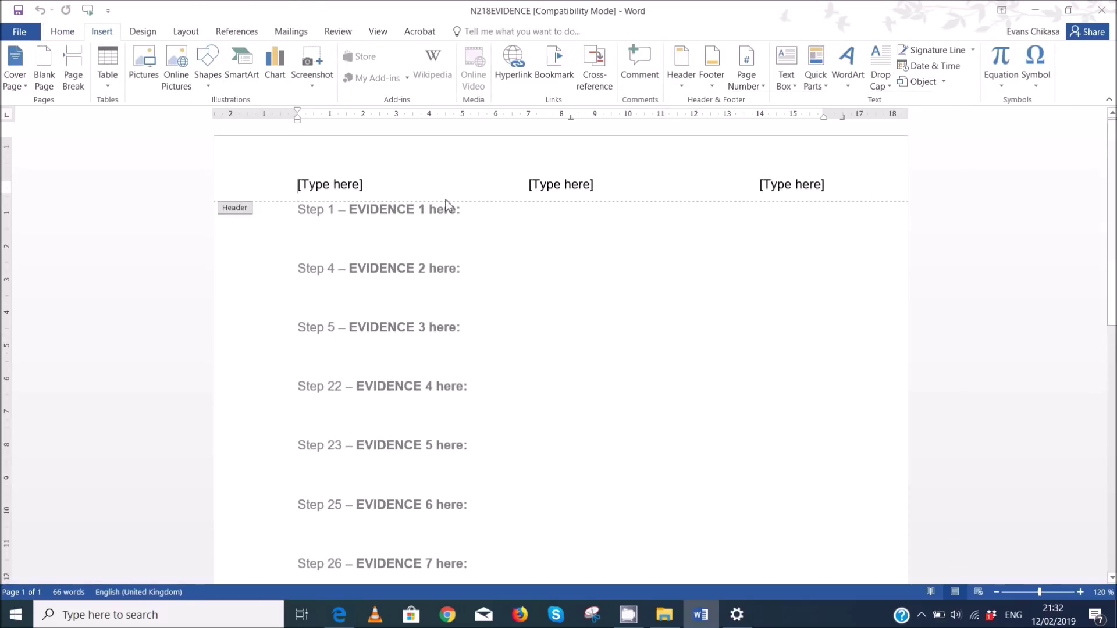
- Fill the left, centre and right header placeholders with candidate name, centre number and candidate number
{"action": "left_click", "coordinate": [355, 185]}
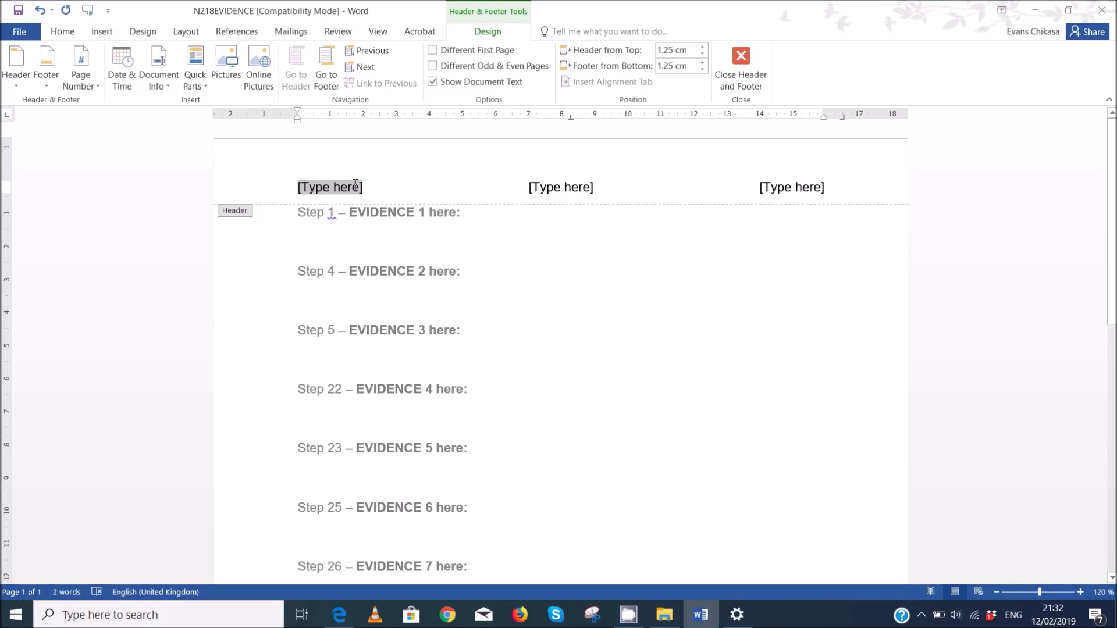
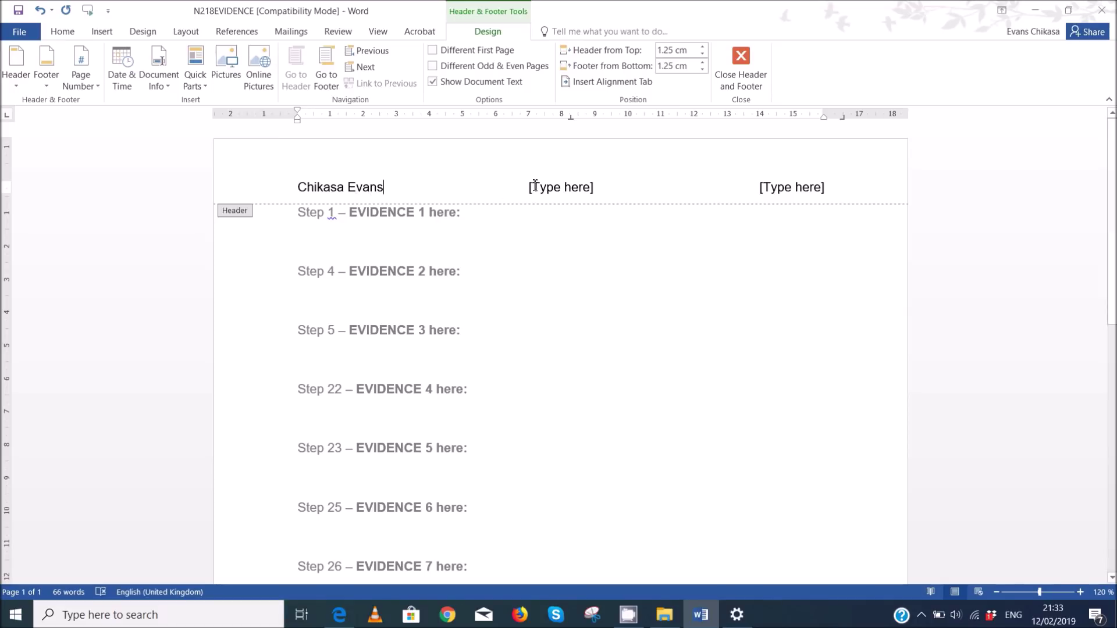
{"action": "left_click", "coordinate": [543, 184]}
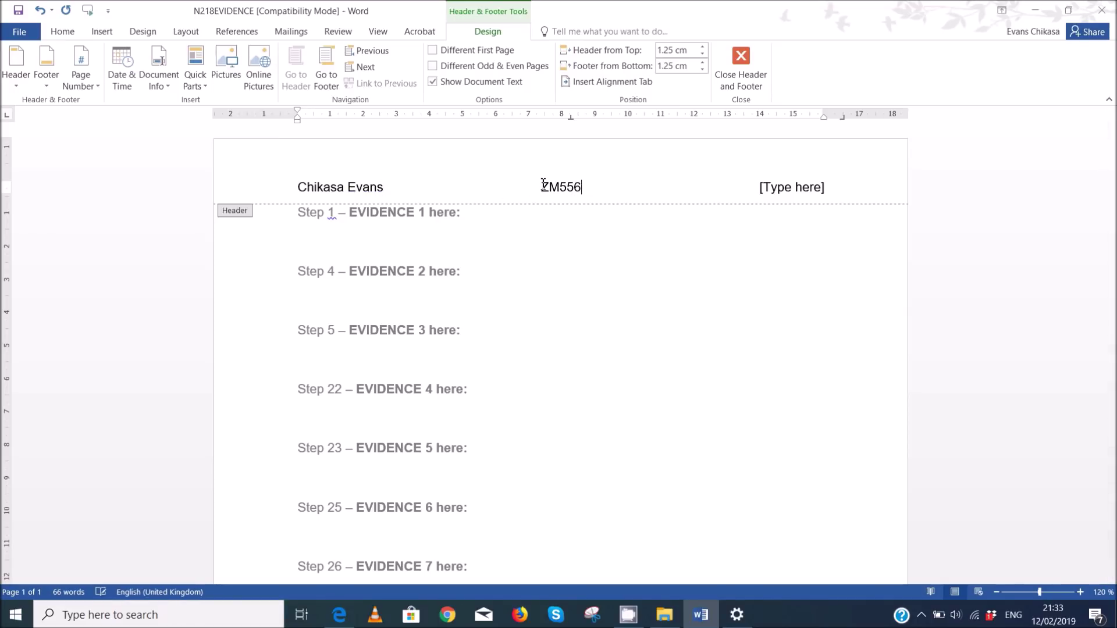
{"action": "left_click", "coordinate": [814, 189]}
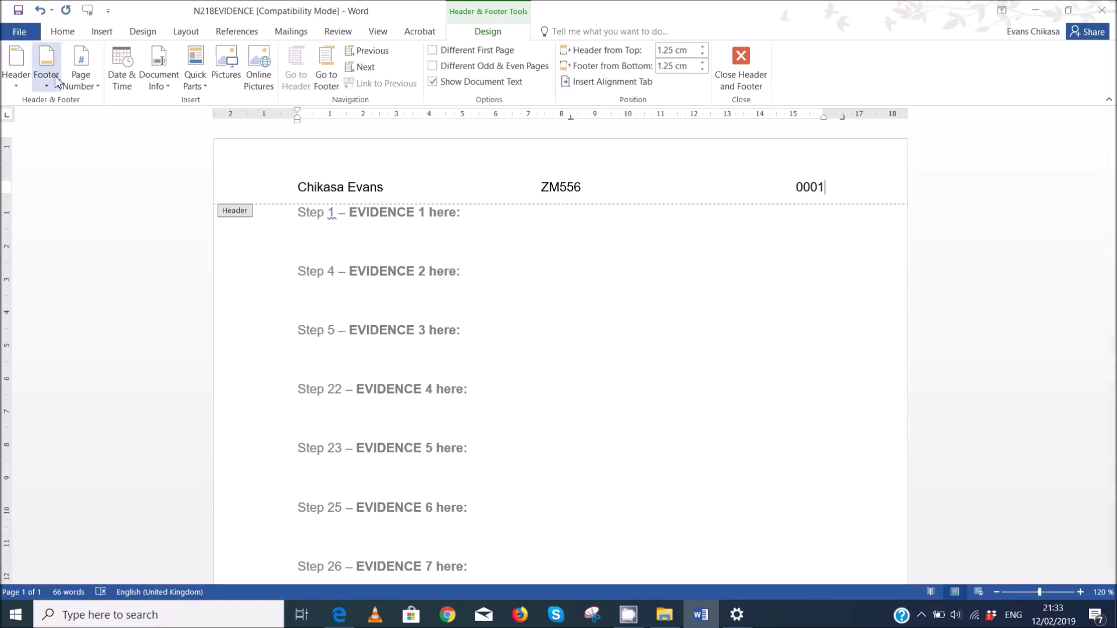
{"action": "left_click", "coordinate": [12, 35]}
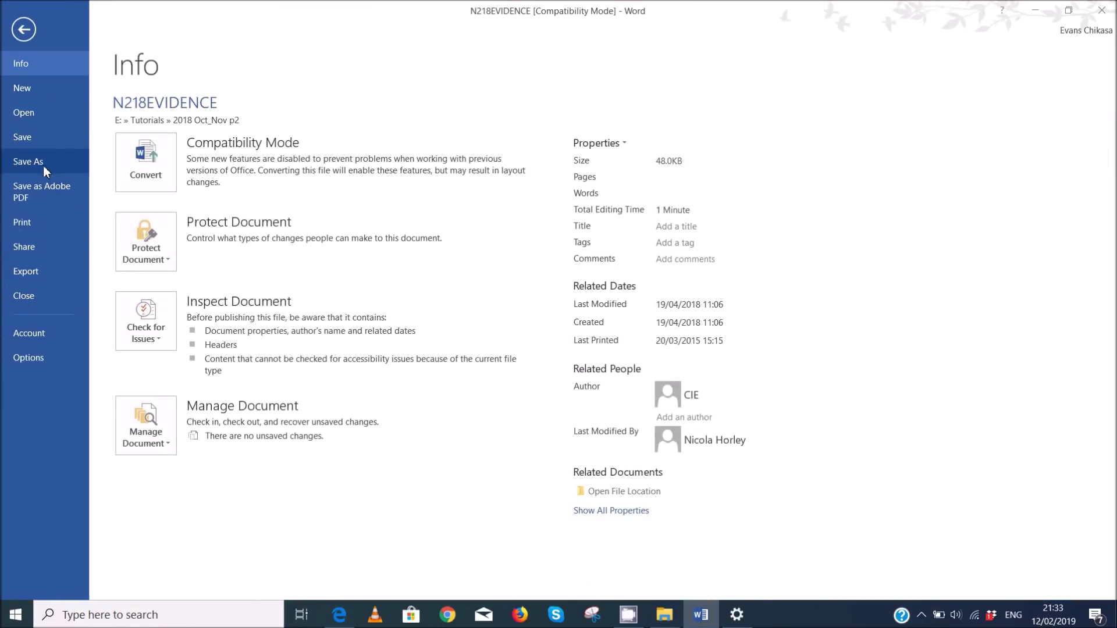
- Save the evidence document in the current folder as N218EVIDENCE0001, Word Document format, accepting the upgrade
{"action": "left_click", "coordinate": [28, 161]}
{"action": "left_click", "coordinate": [449, 145]}
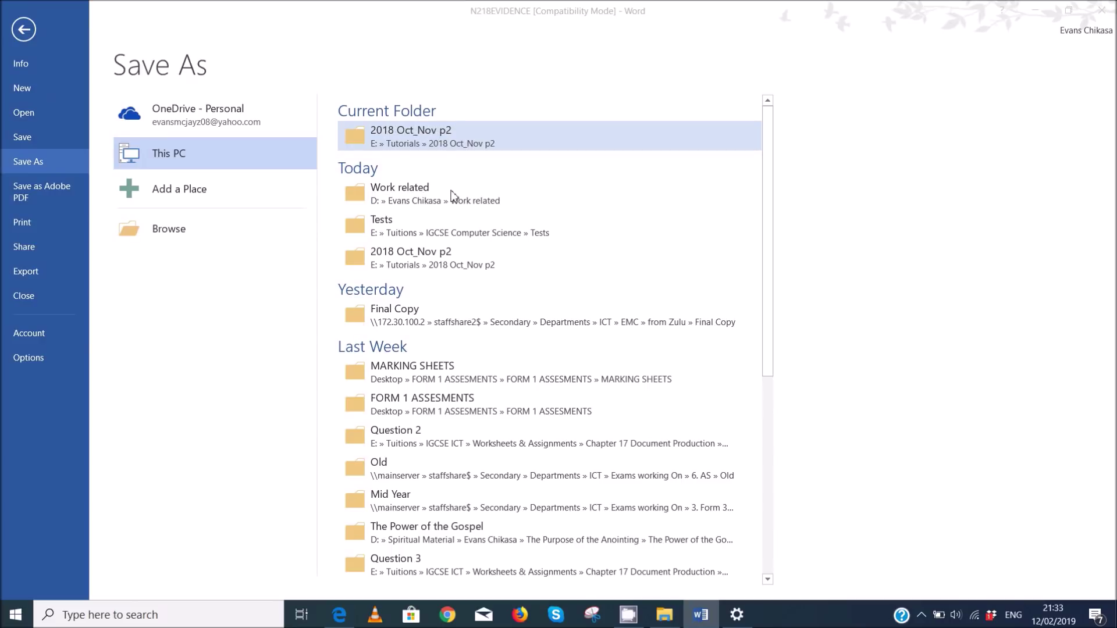
{"action": "left_click", "coordinate": [203, 248]}
{"action": "left_click", "coordinate": [172, 265]}
{"action": "left_click", "coordinate": [169, 279]}
{"action": "left_click", "coordinate": [182, 245]}
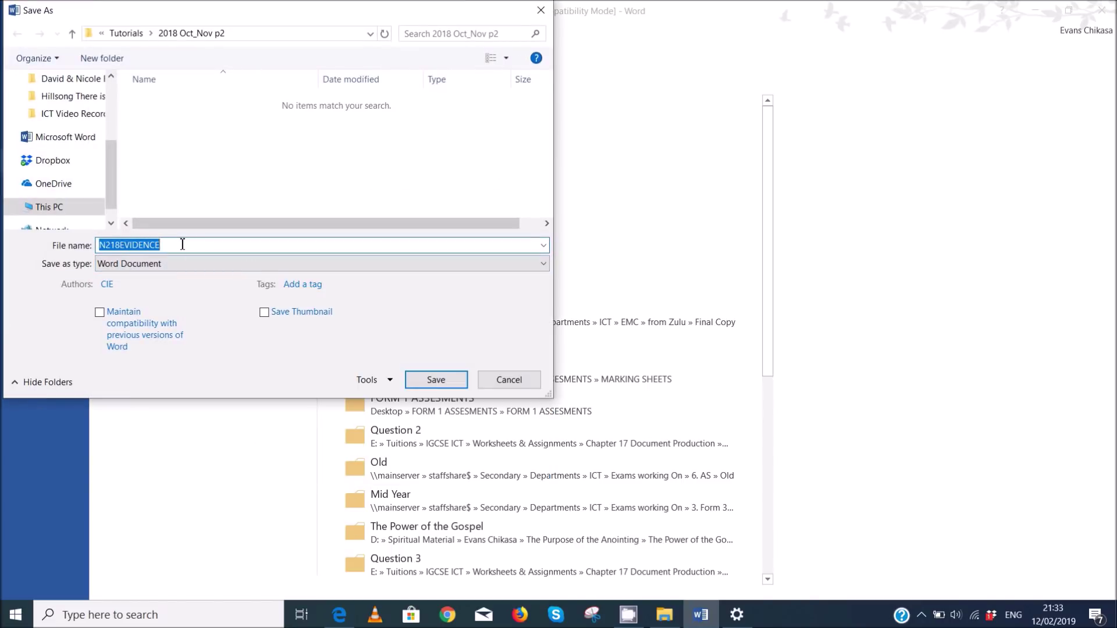
{"action": "left_click", "coordinate": [182, 245]}
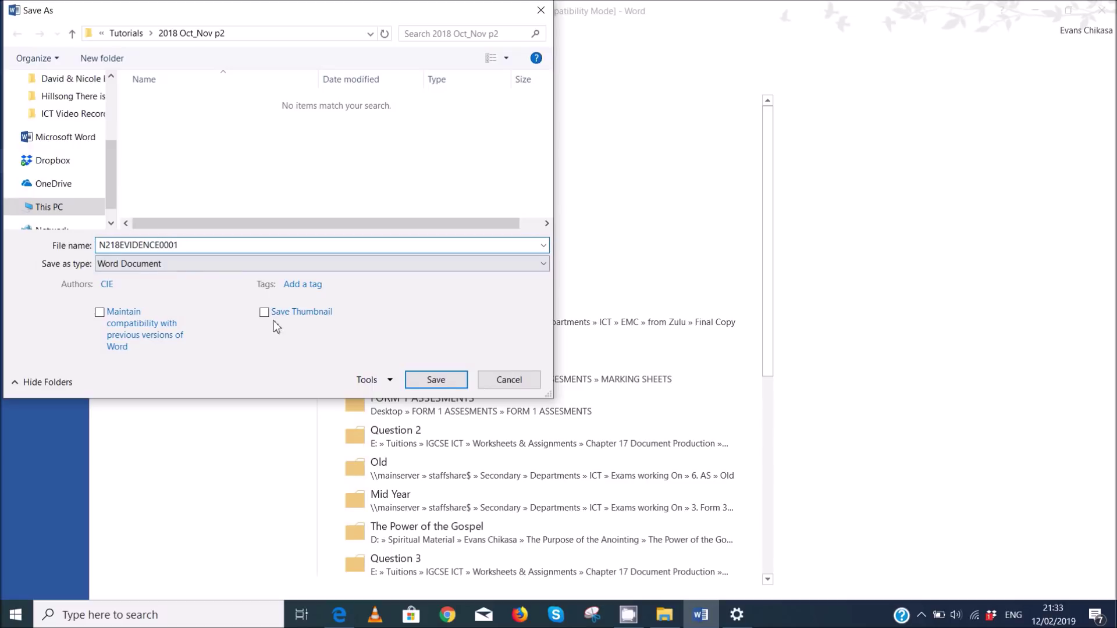
{"action": "left_click", "coordinate": [410, 380]}
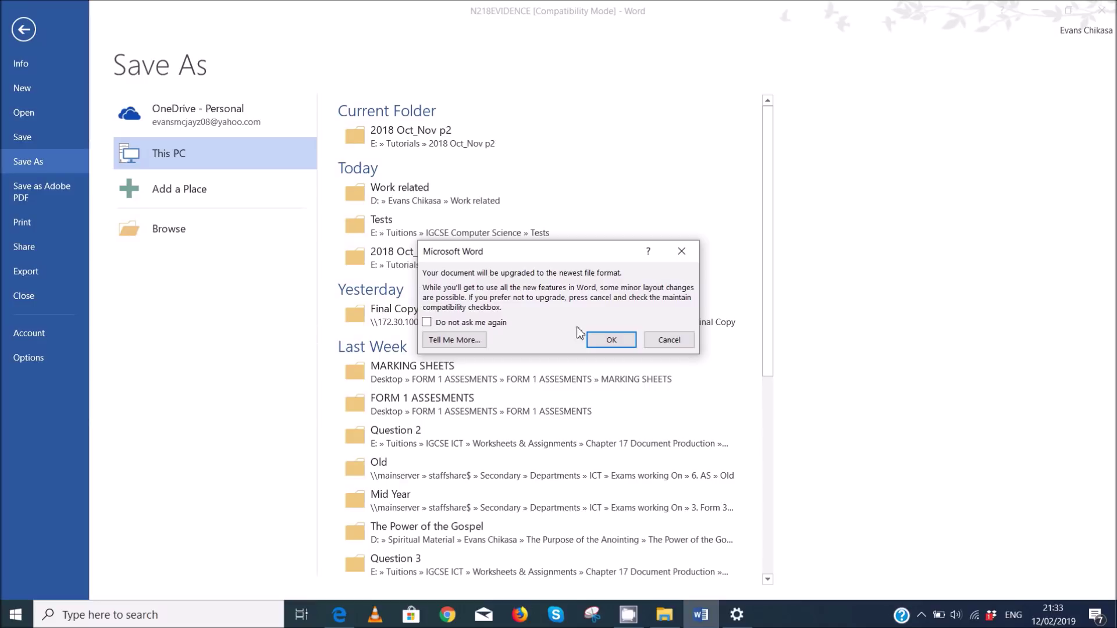
{"action": "left_click", "coordinate": [601, 343]}
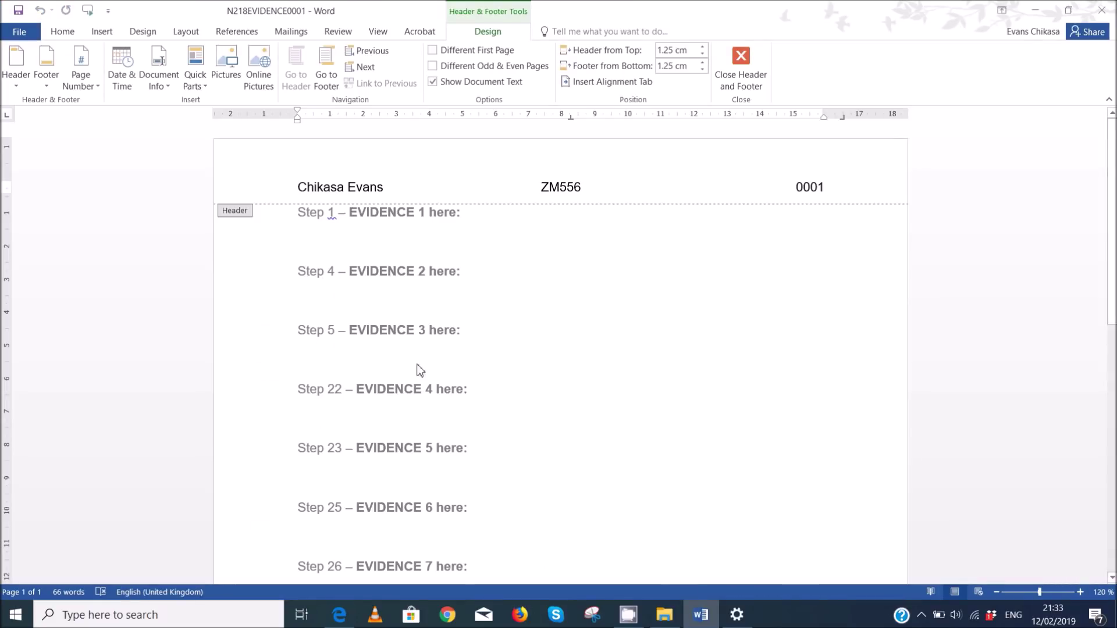
{"action": "left_click", "coordinate": [343, 615]}
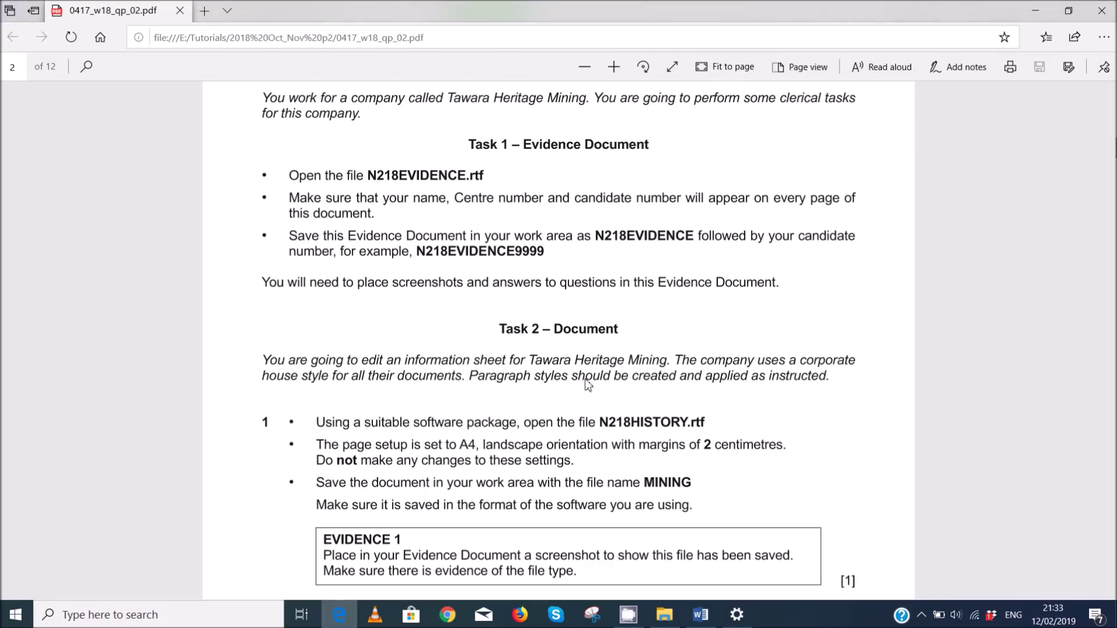
- Read Task 2 steps 1 to 3 in the exam paper, then return to the exam files folder
{"action": "scroll", "coordinate": [499, 371], "scroll_direction": "down", "scroll_amount": 1}
{"action": "scroll", "coordinate": [498, 371], "scroll_direction": "down", "scroll_amount": 3}
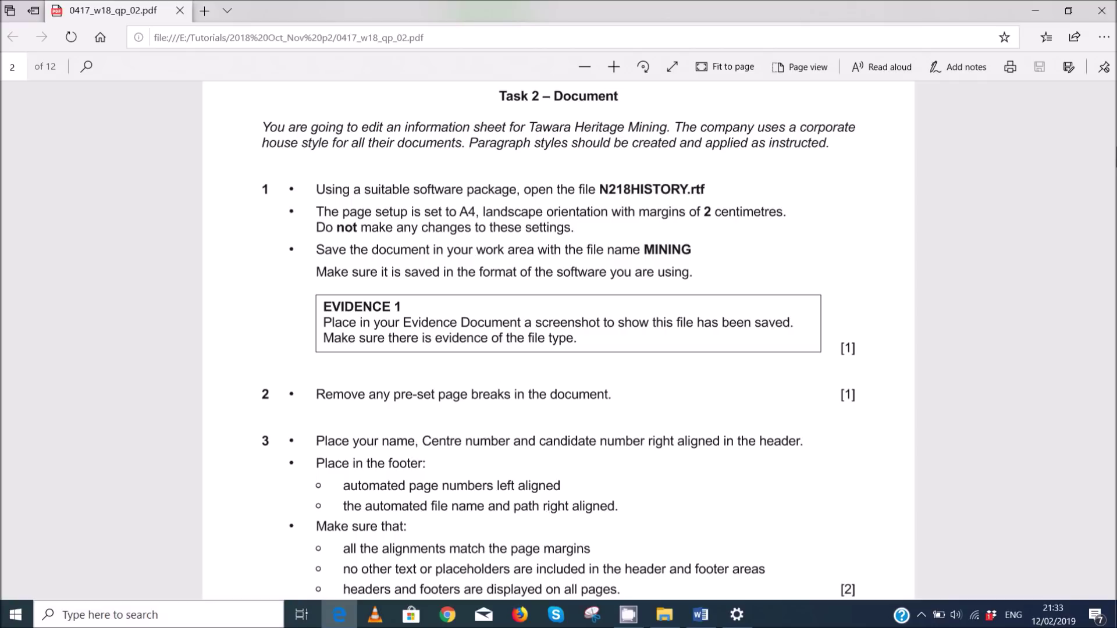
{"action": "mouse_move", "coordinate": [688, 623]}
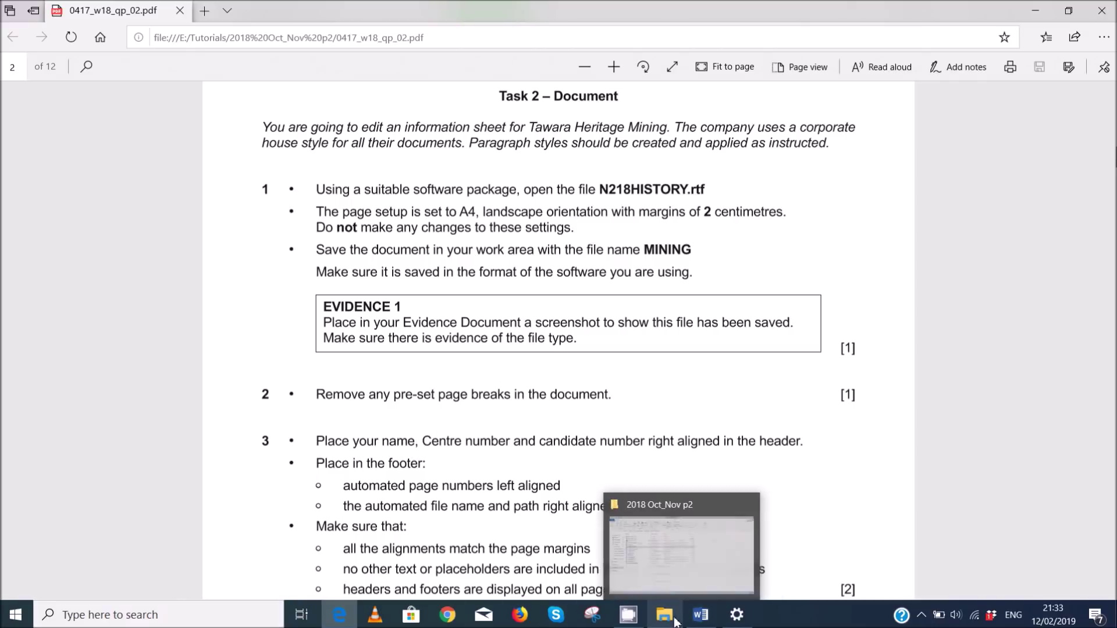
{"action": "left_click", "coordinate": [670, 571]}
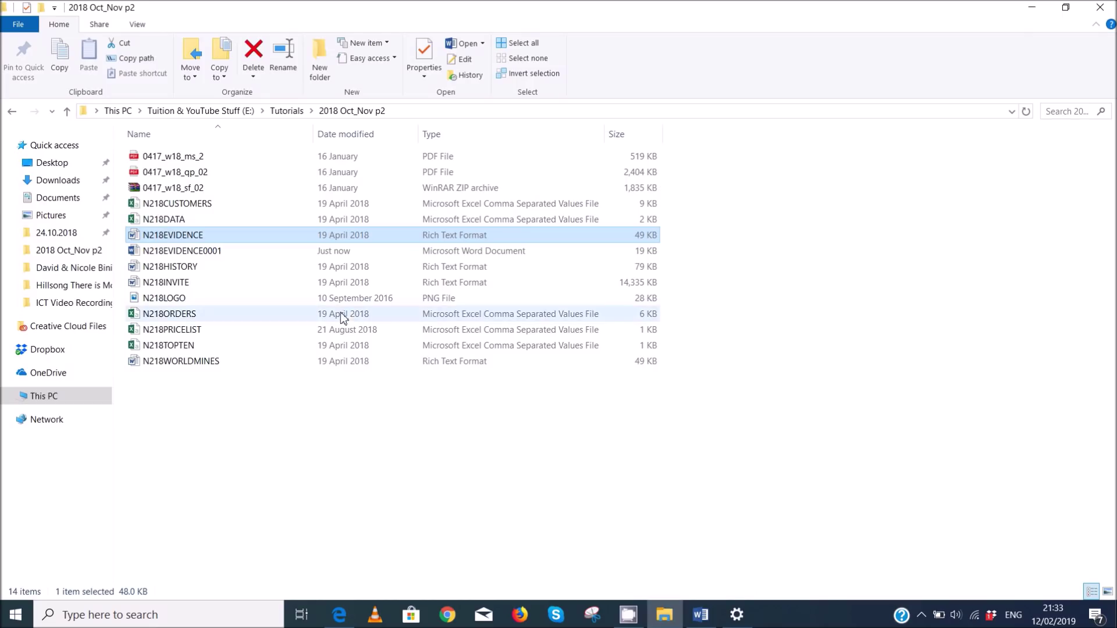
- Open N218HISTORY in Word, then bring the exam paper's Task 2 back into view
{"action": "left_click", "coordinate": [210, 266]}
{"action": "key", "text": "alt+Tab"}
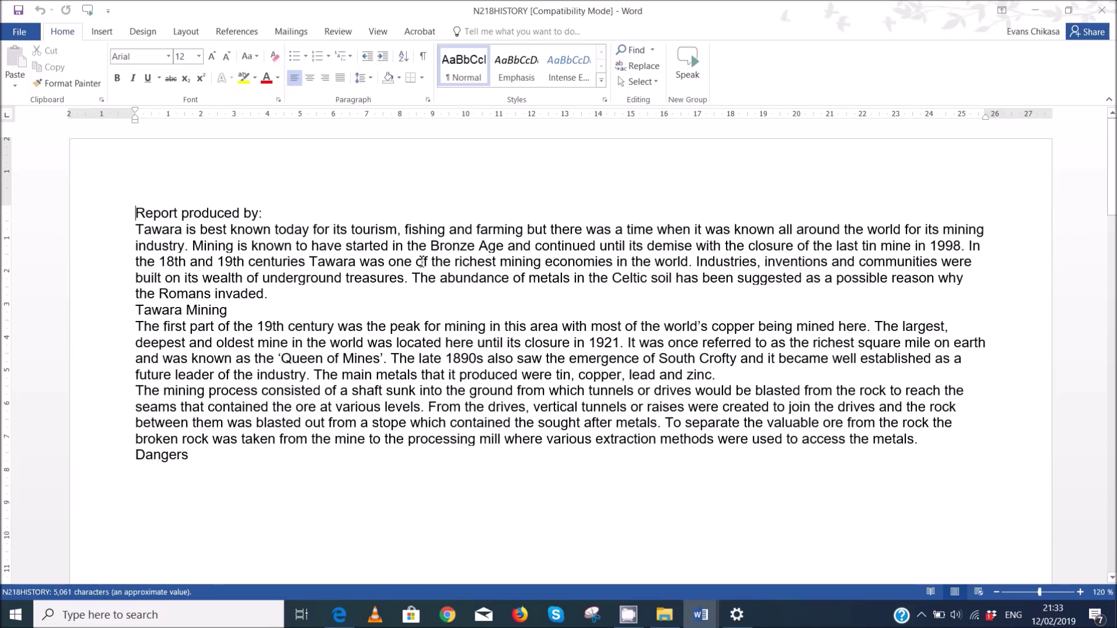
{"action": "left_click", "coordinate": [339, 614]}
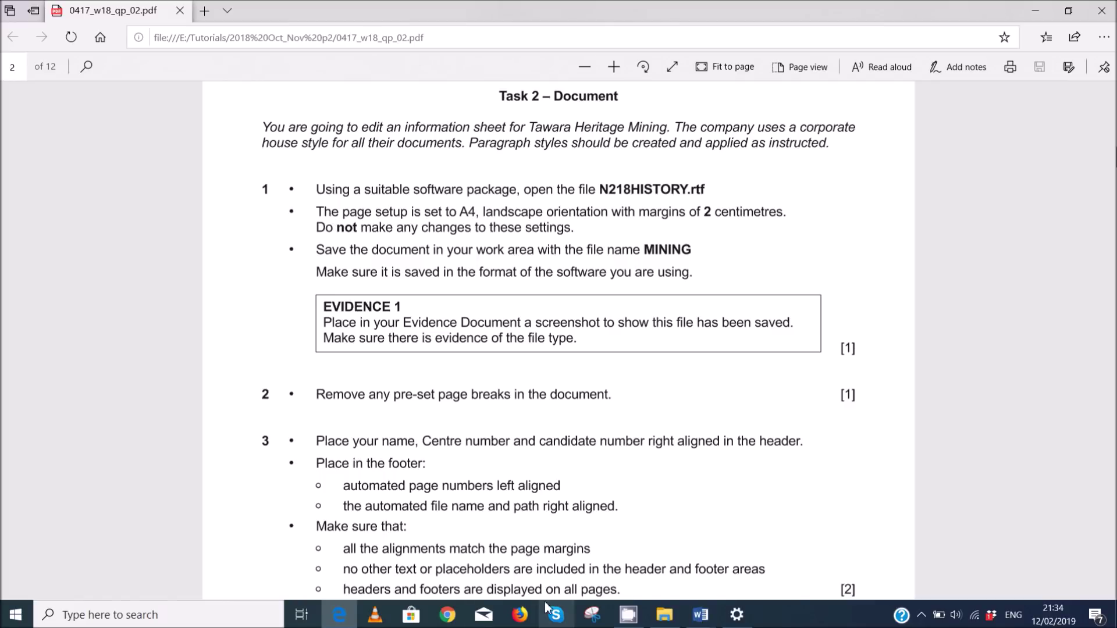
{"action": "mouse_move", "coordinate": [701, 615]}
{"action": "left_click", "coordinate": [757, 547]}
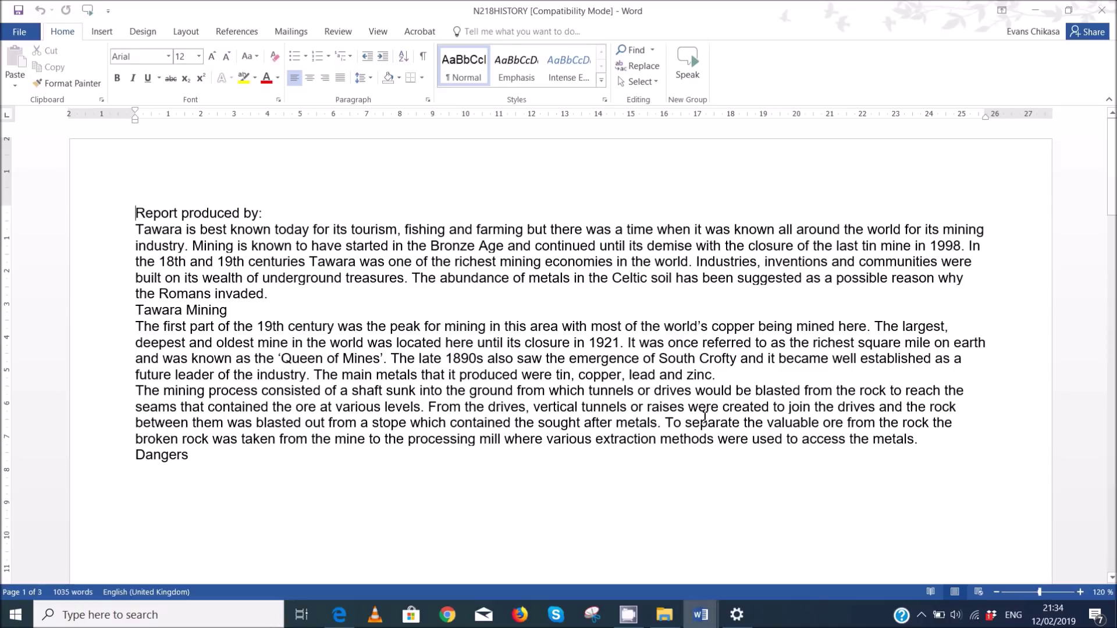
{"action": "left_click", "coordinate": [186, 31]}
{"action": "left_click", "coordinate": [57, 67]}
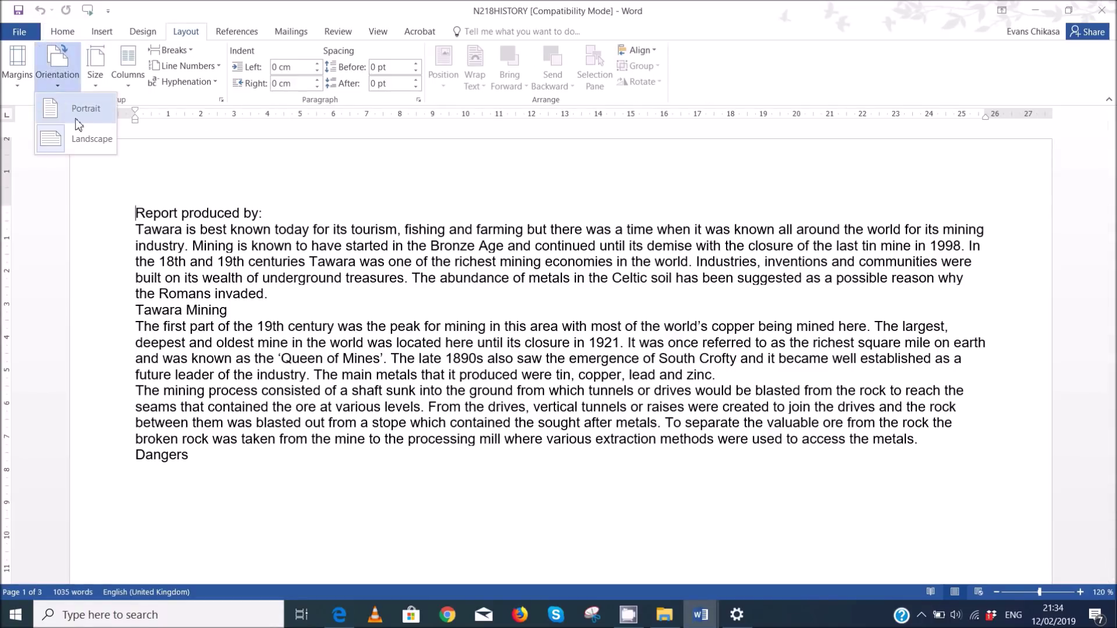
{"action": "left_click", "coordinate": [18, 67]}
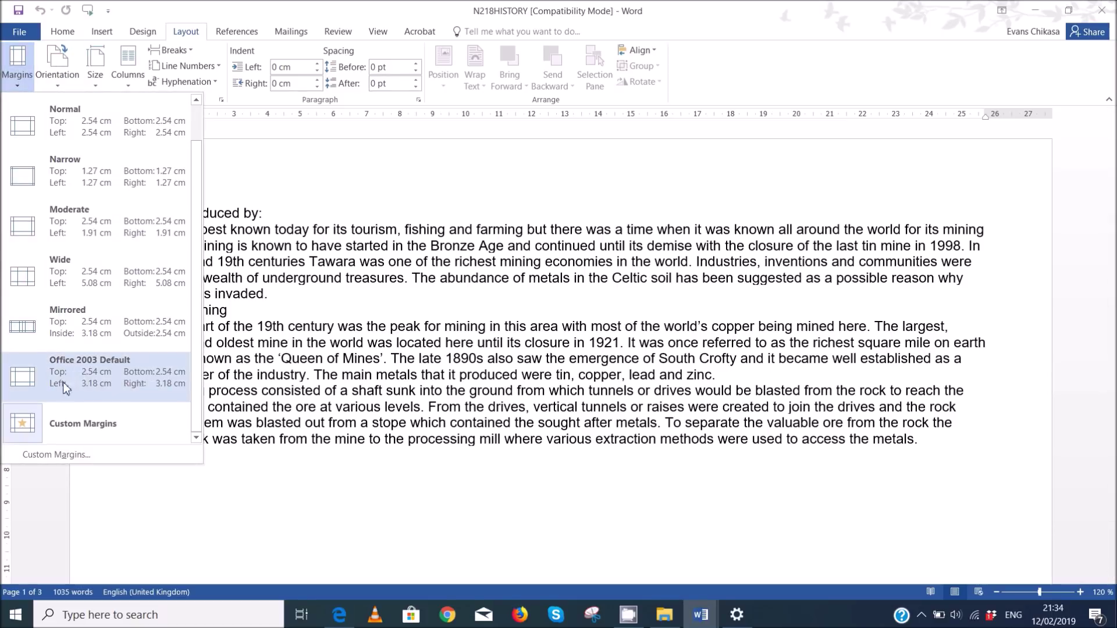
{"action": "left_click", "coordinate": [78, 453]}
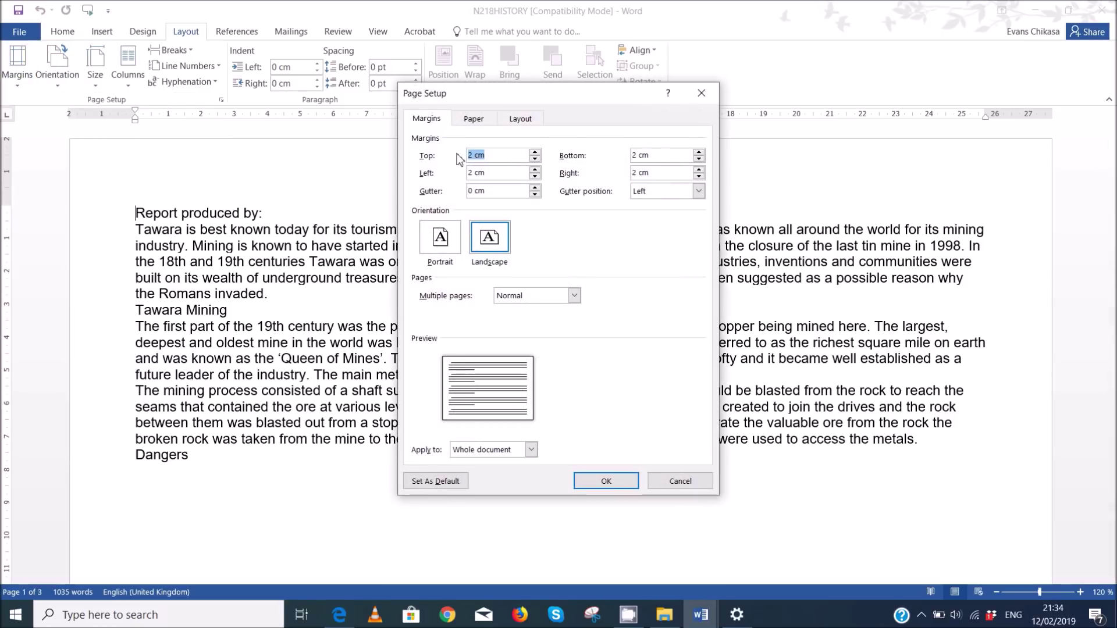
{"action": "left_click", "coordinate": [466, 120]}
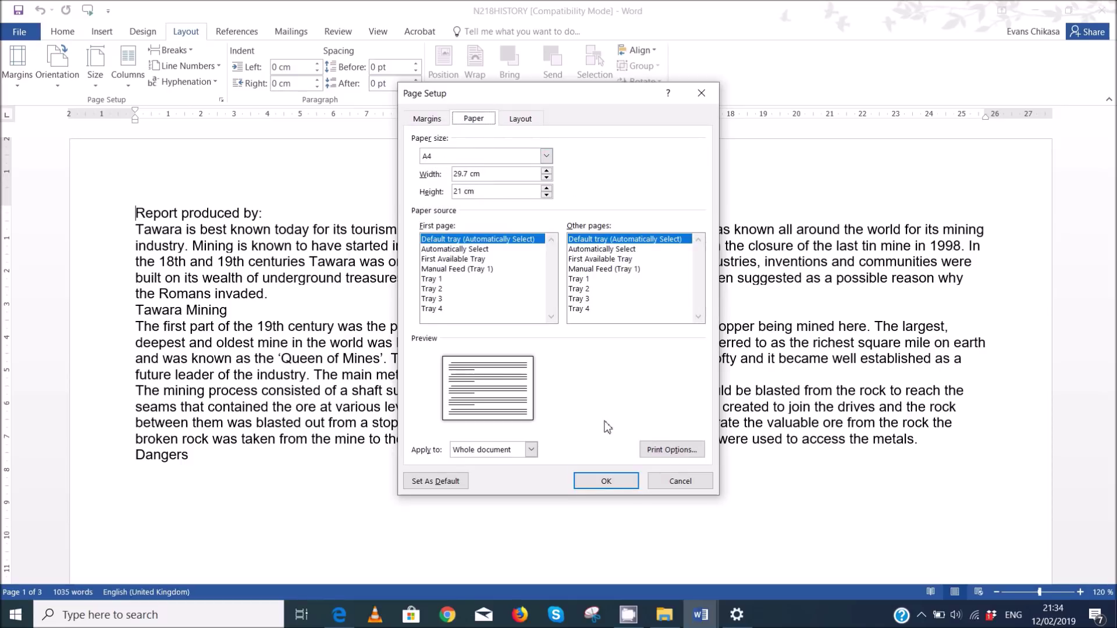
{"action": "left_click", "coordinate": [619, 486]}
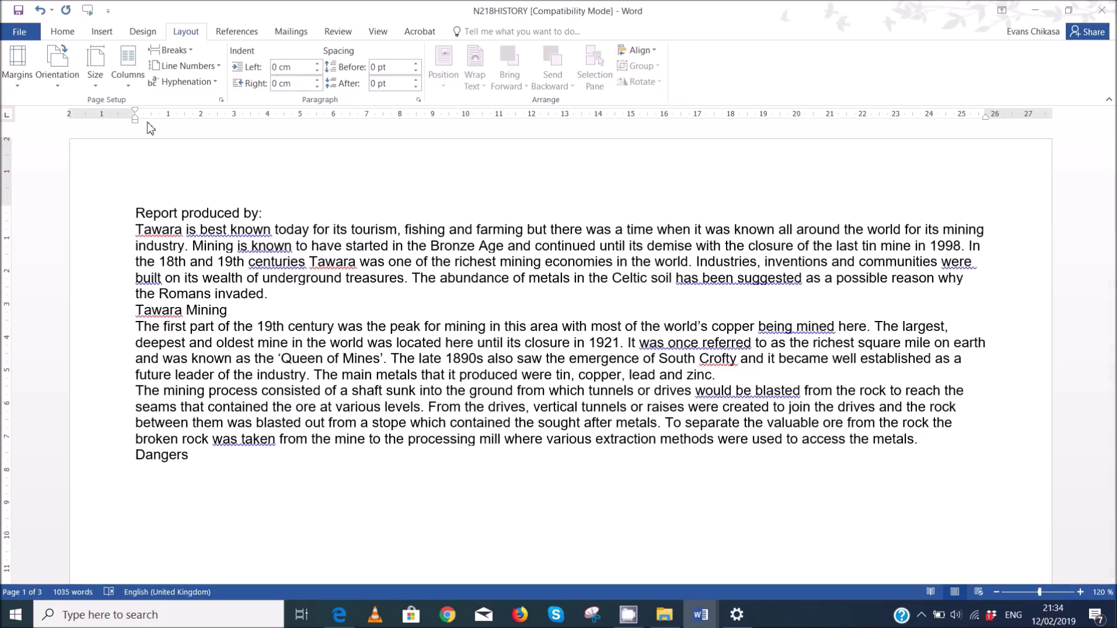
{"action": "left_click", "coordinate": [32, 35]}
- Save the Tawara report as MINING, Word Document format, in 2018 Oct_Nov p2, accepting the upgrade
{"action": "left_click", "coordinate": [49, 163]}
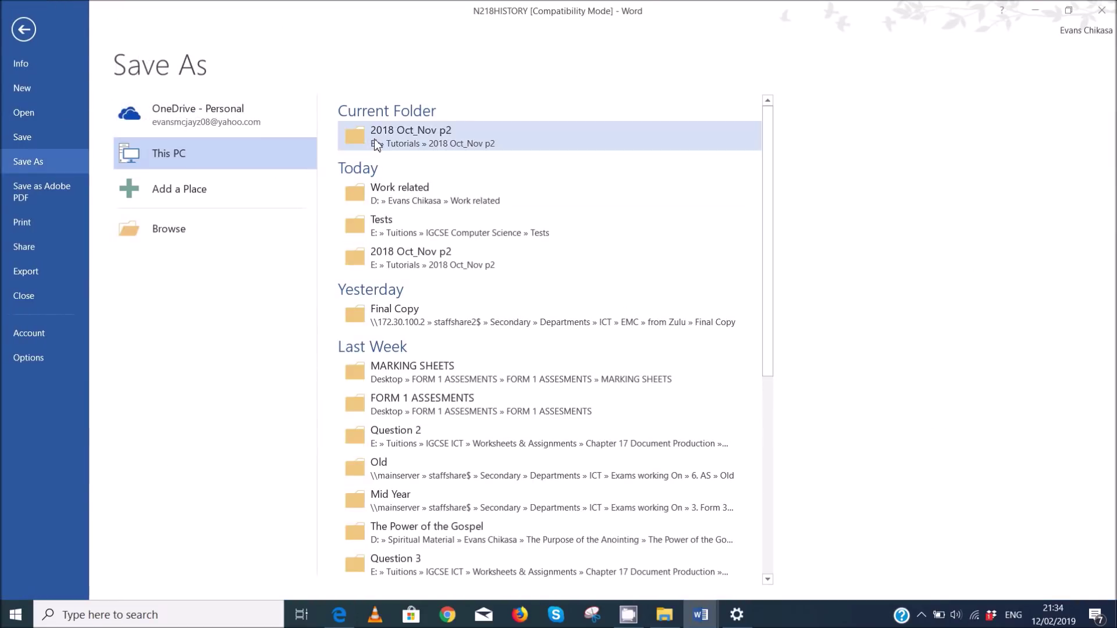
{"action": "left_click", "coordinate": [442, 256]}
{"action": "type", "text": "MI"}
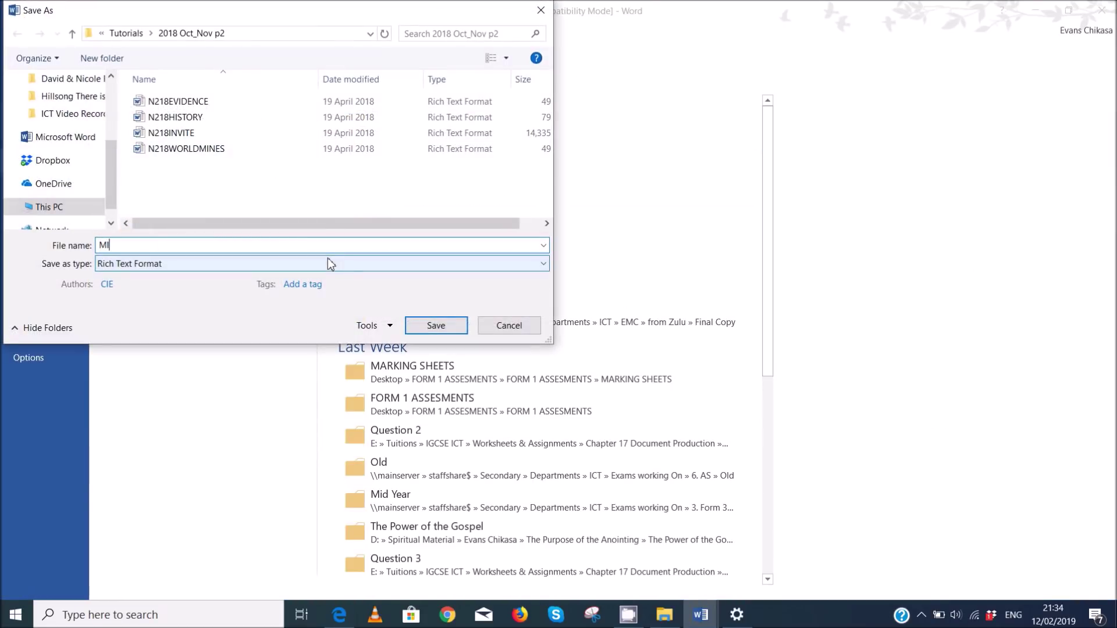
{"action": "type", "text": "NING"}
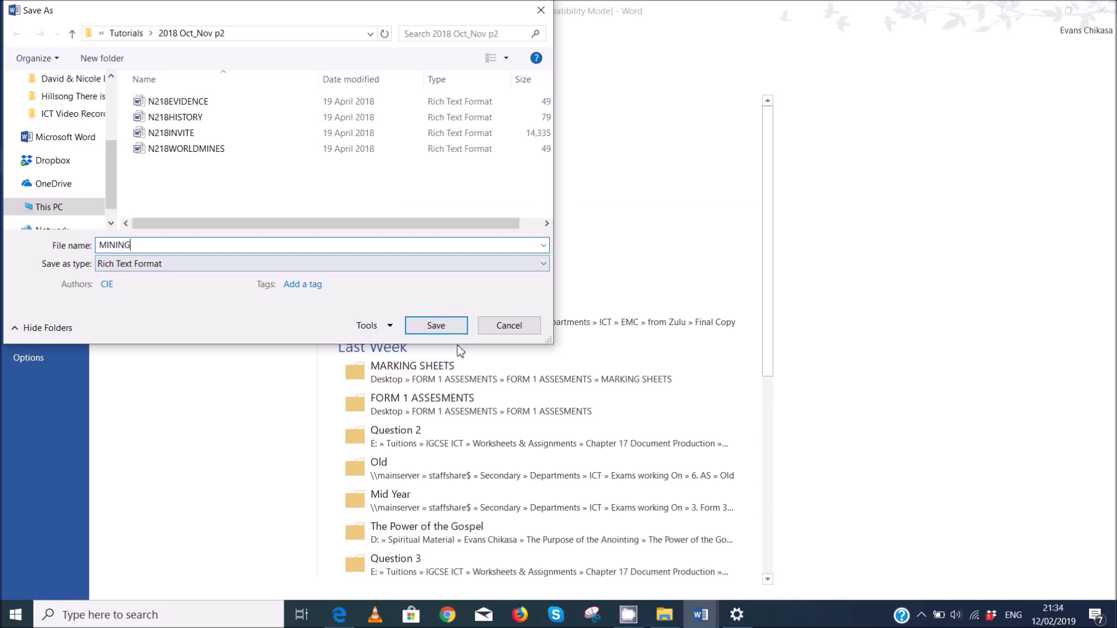
{"action": "left_click", "coordinate": [347, 263]}
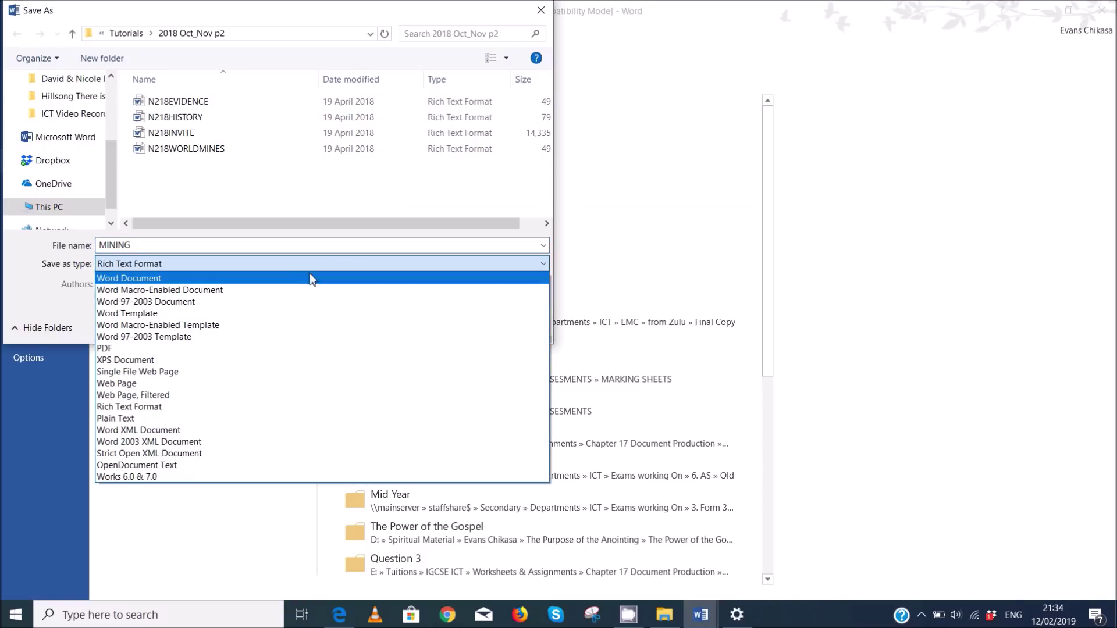
{"action": "left_click", "coordinate": [155, 278]}
{"action": "left_click", "coordinate": [435, 380]}
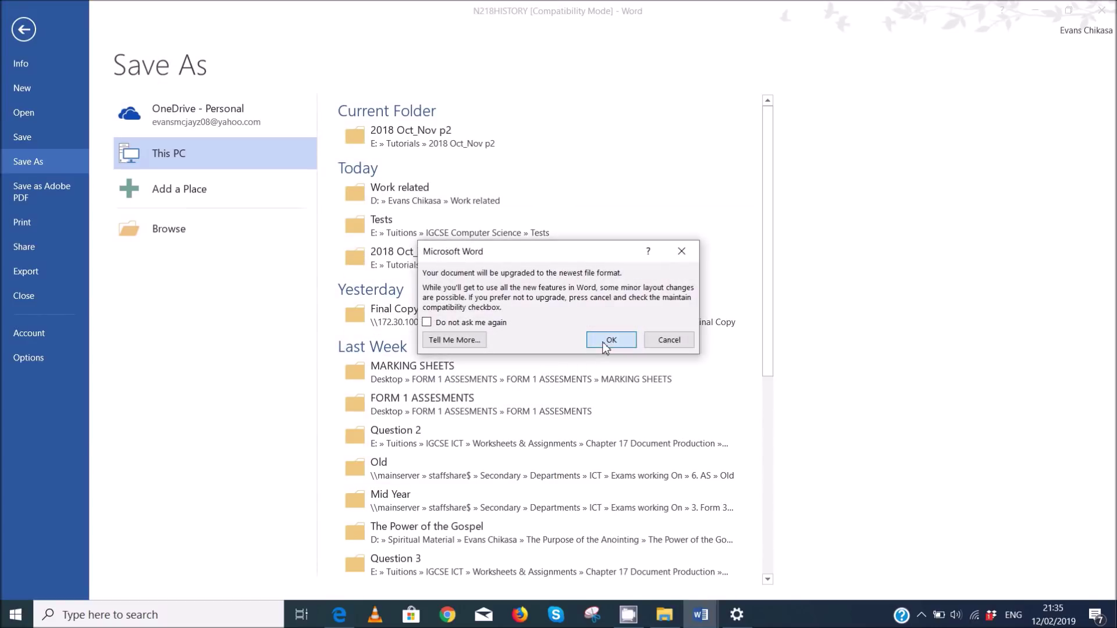
{"action": "left_click", "coordinate": [610, 341]}
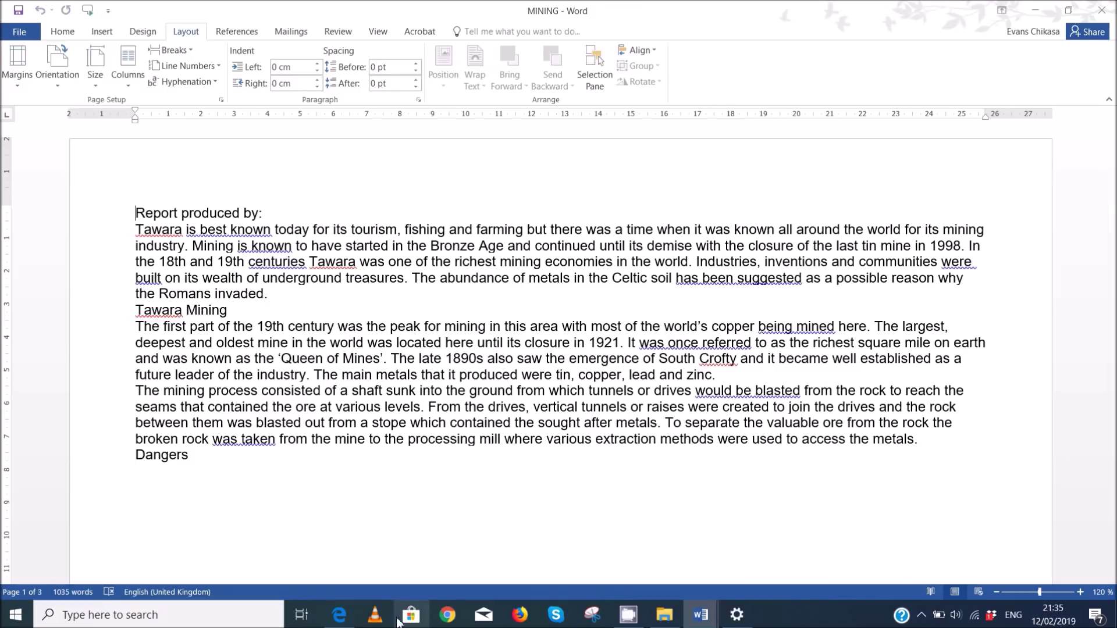
{"action": "left_click", "coordinate": [361, 575]}
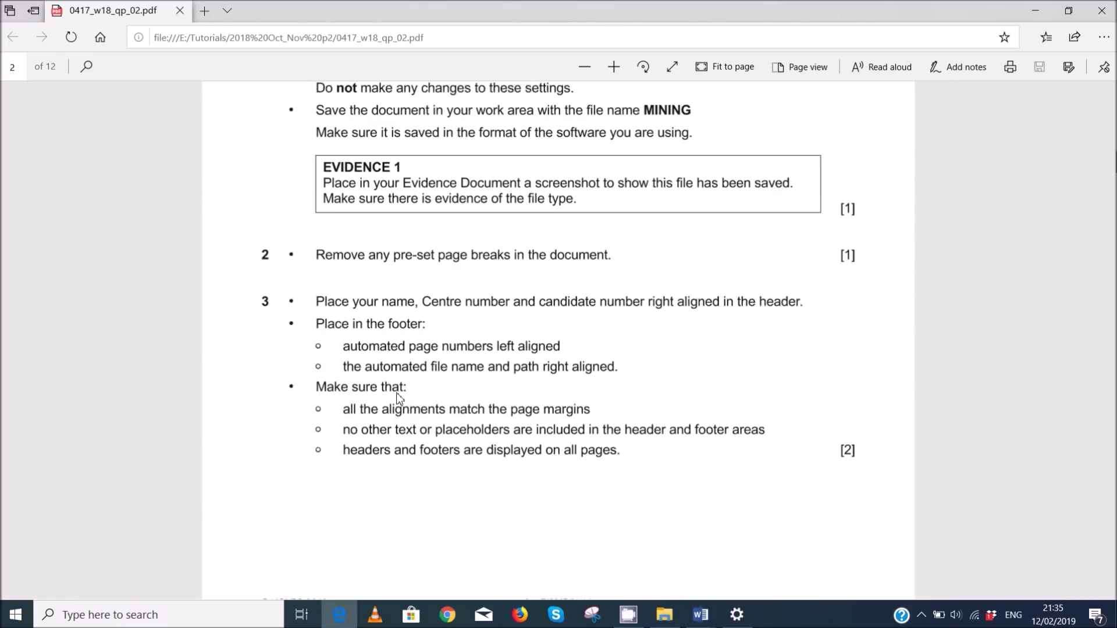
- Reread question 1 of the exam paper, then bring the 2018 Oct_Nov p2 folder forward
{"action": "scroll", "coordinate": [399, 399], "scroll_direction": "down", "scroll_amount": 1}
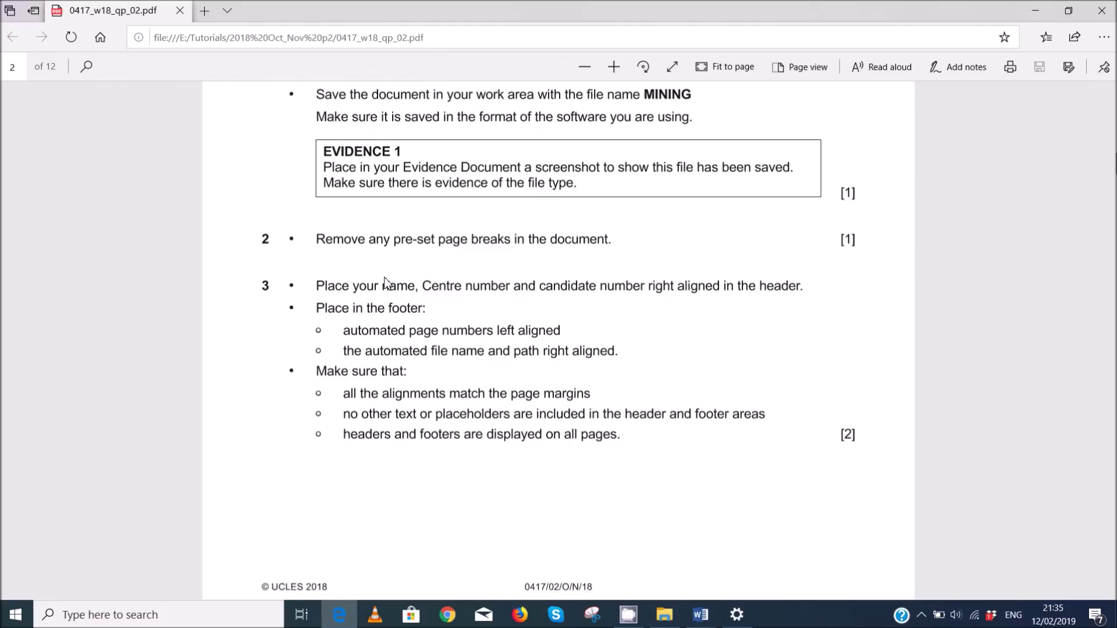
{"action": "scroll", "coordinate": [363, 186], "scroll_direction": "up", "scroll_amount": 1}
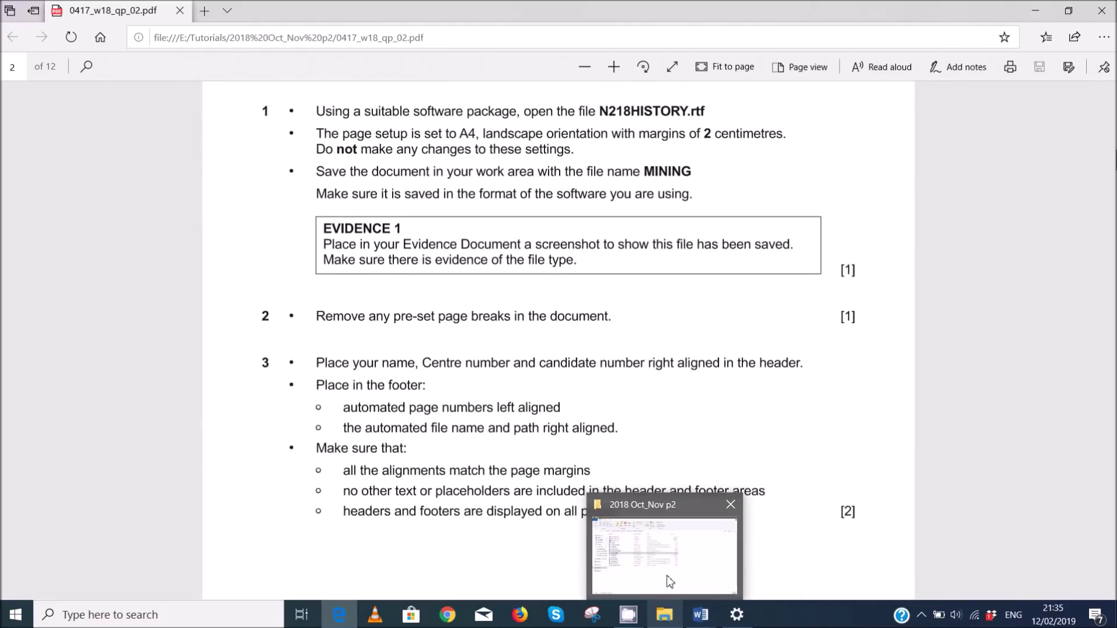
{"action": "left_click", "coordinate": [667, 575]}
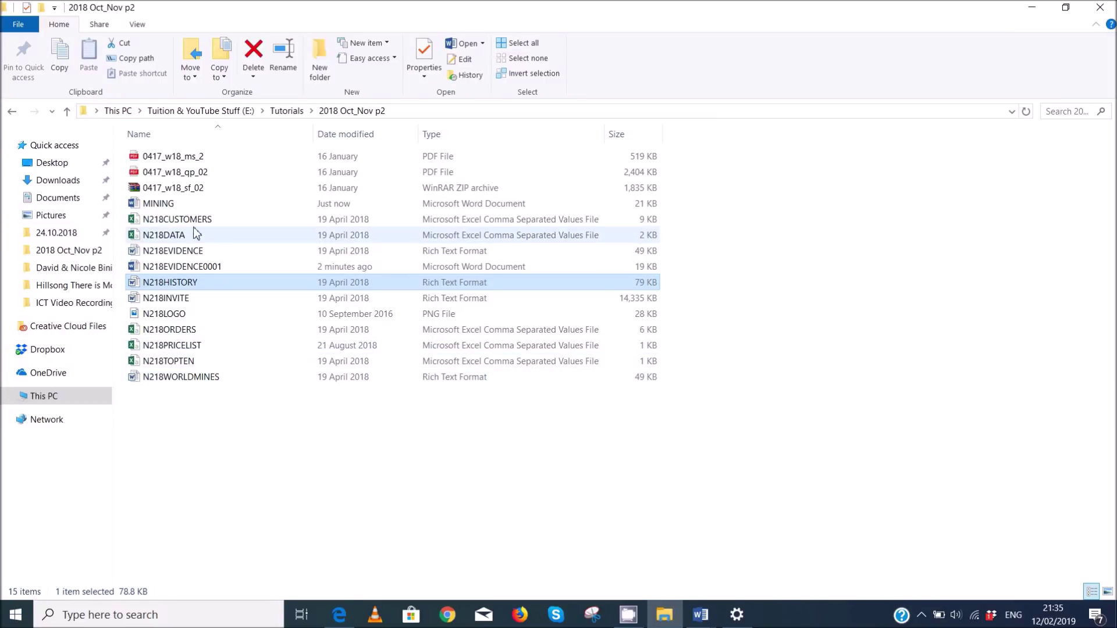
- Select MINING and copy a Lightshot capture of the Explorer window listing it to the clipboard
{"action": "left_click", "coordinate": [200, 203]}
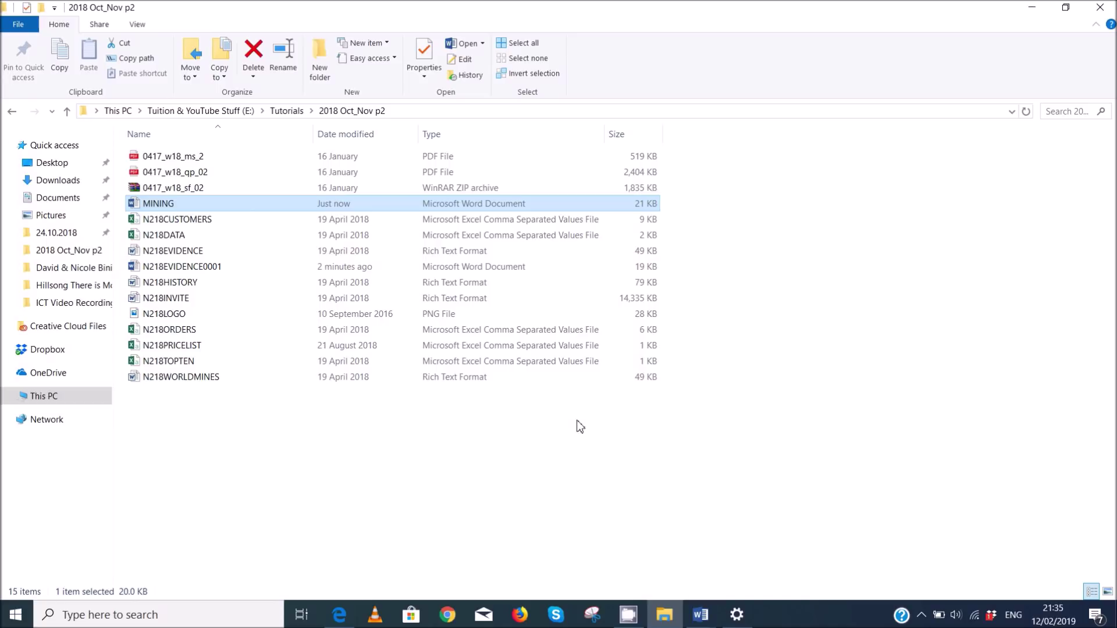
{"action": "key", "text": "Print"}
{"action": "mouse_move", "coordinate": [0, 0]}
{"action": "left_mouse_down"}
{"action": "mouse_move", "coordinate": [454, 187]}
{"action": "mouse_move", "coordinate": [710, 440]}
{"action": "left_mouse_up"}
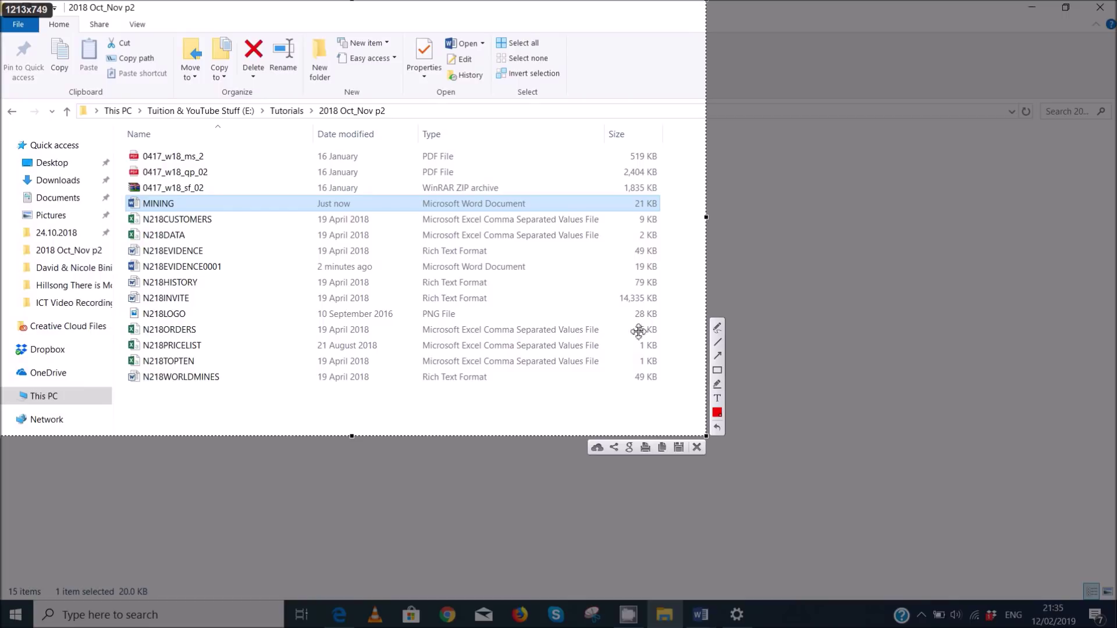
{"action": "left_click", "coordinate": [661, 448]}
- Paste the folder screenshot into N218EVIDENCE0001's body under Step 1 – EVIDENCE 1
{"action": "mouse_move", "coordinate": [702, 617]}
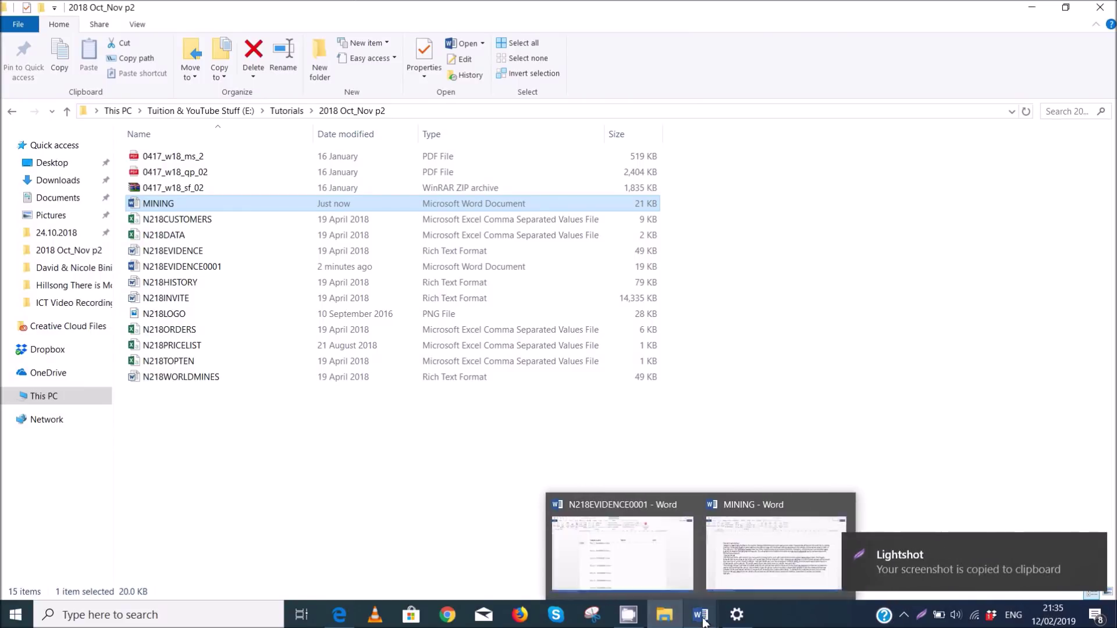
{"action": "left_click", "coordinate": [623, 567]}
{"action": "double_click", "coordinate": [358, 227]}
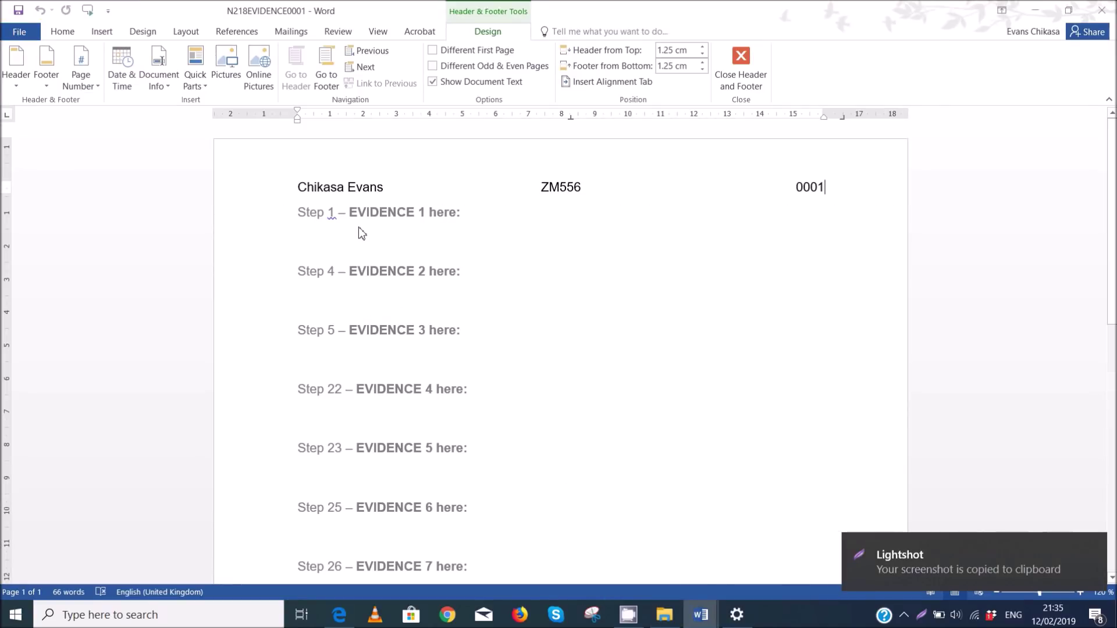
{"action": "key", "text": "ctrl+v"}
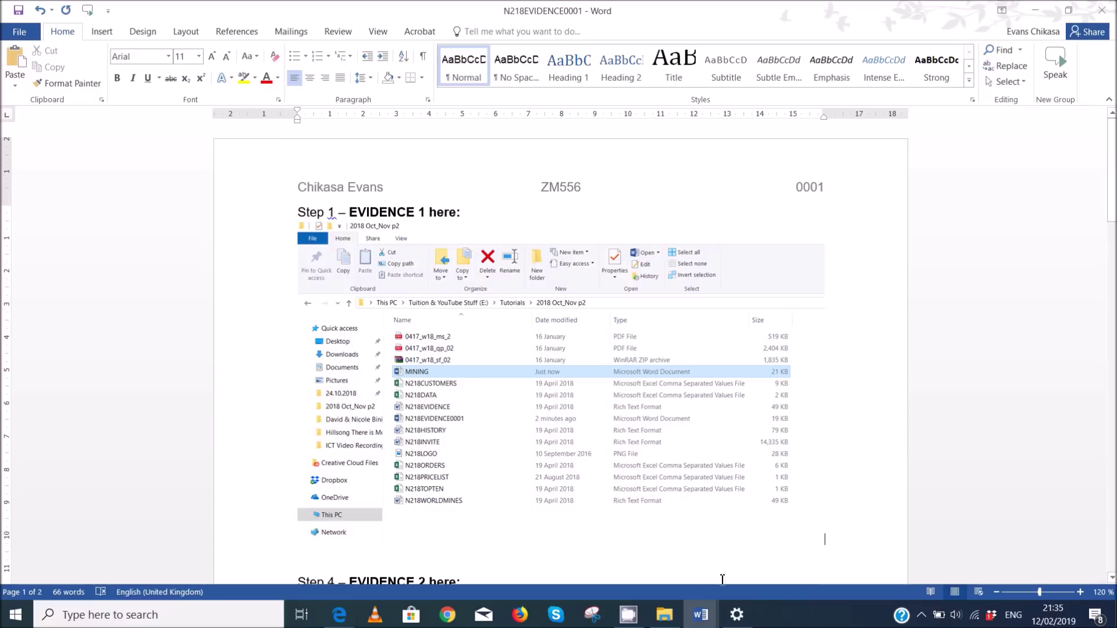
{"action": "left_click", "coordinate": [340, 615]}
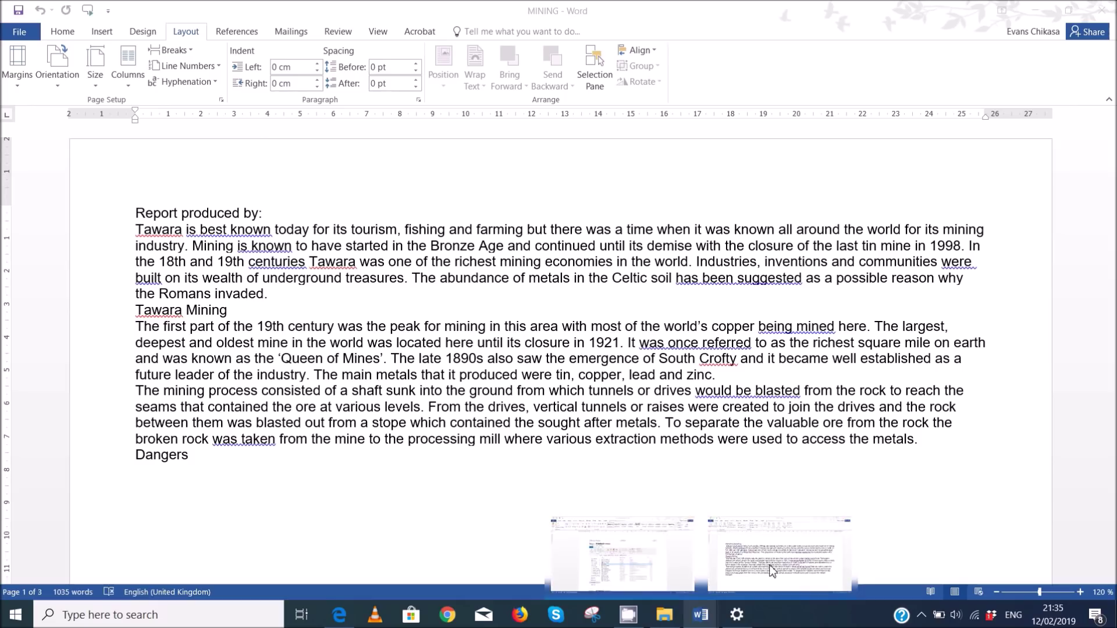
- Bring the MINING document forward and scroll through its three pages to find the page breaks
{"action": "left_click", "coordinate": [771, 547]}
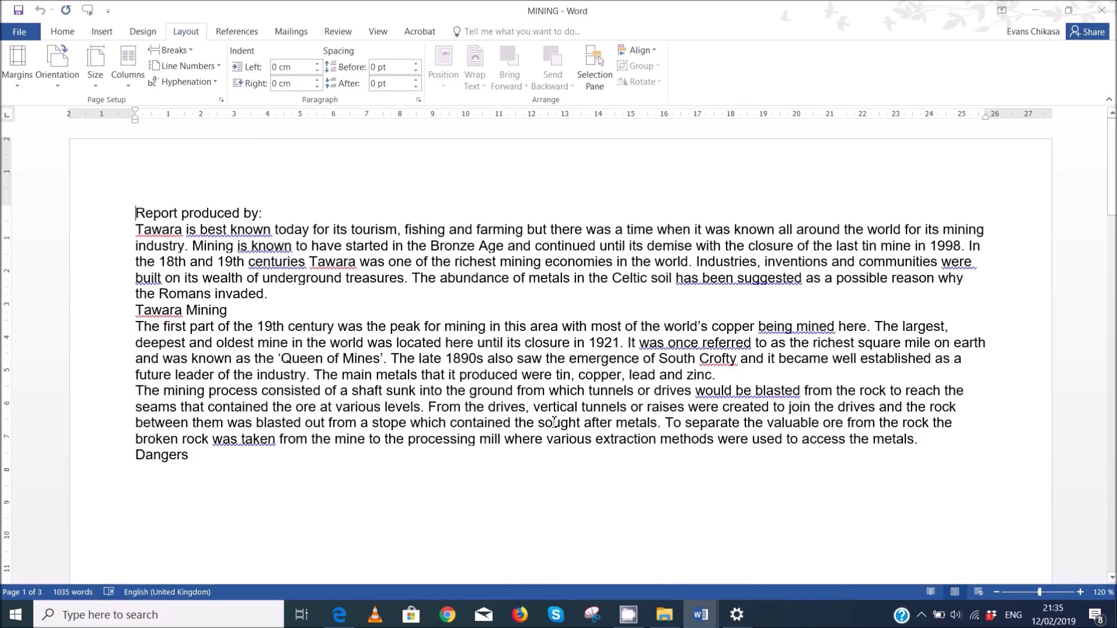
{"action": "scroll", "coordinate": [553, 431], "scroll_direction": "down", "scroll_amount": 15}
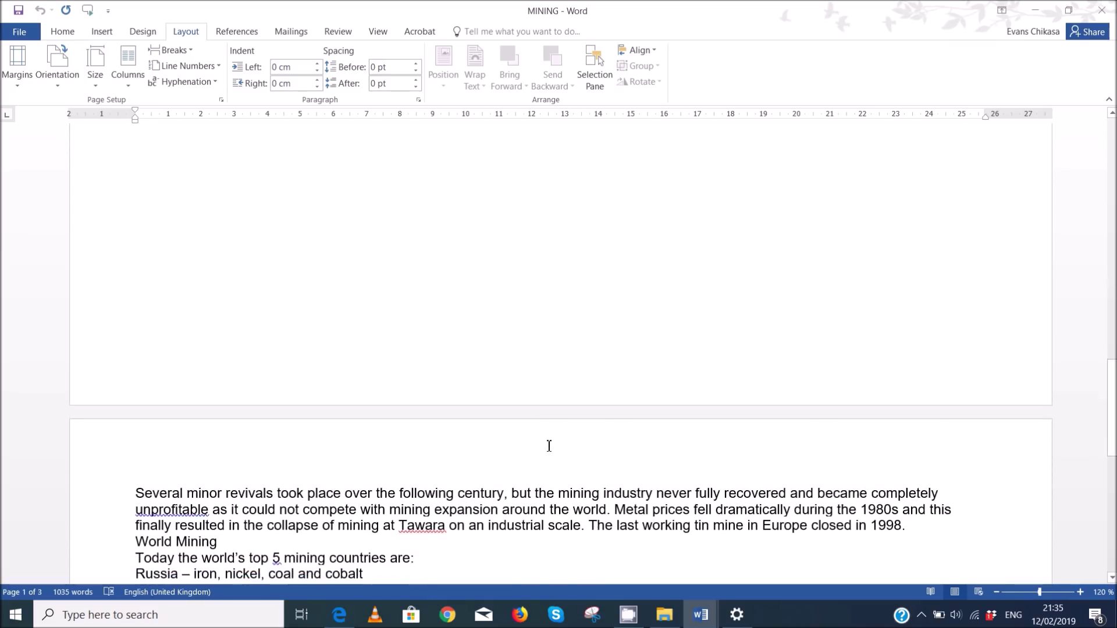
{"action": "scroll", "coordinate": [548, 446], "scroll_direction": "up", "scroll_amount": 7}
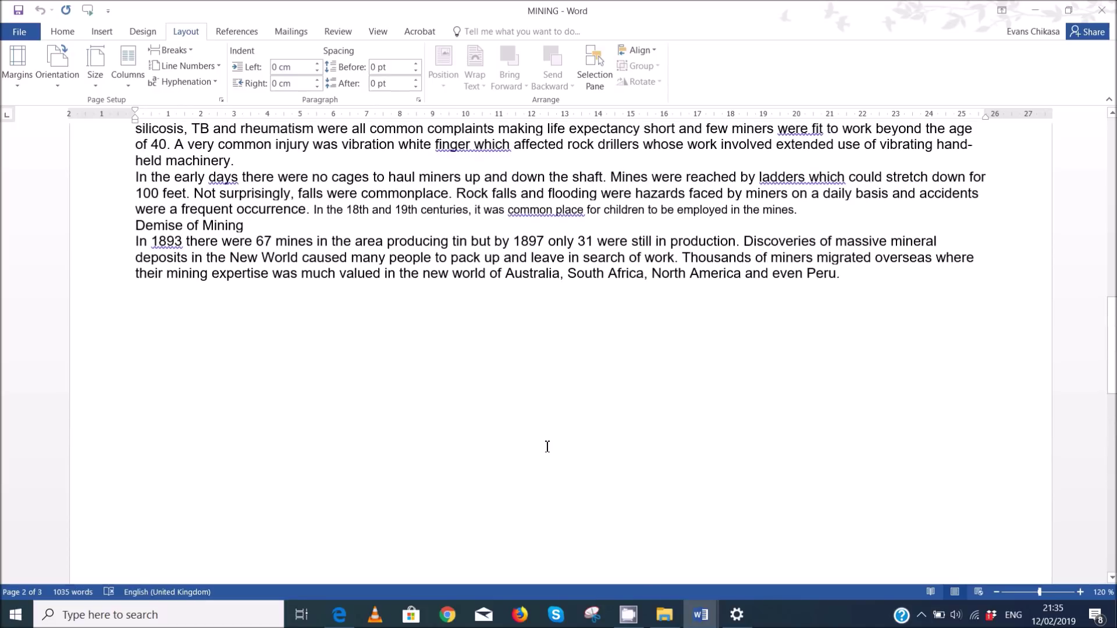
{"action": "scroll", "coordinate": [273, 309], "scroll_direction": "down", "scroll_amount": 3}
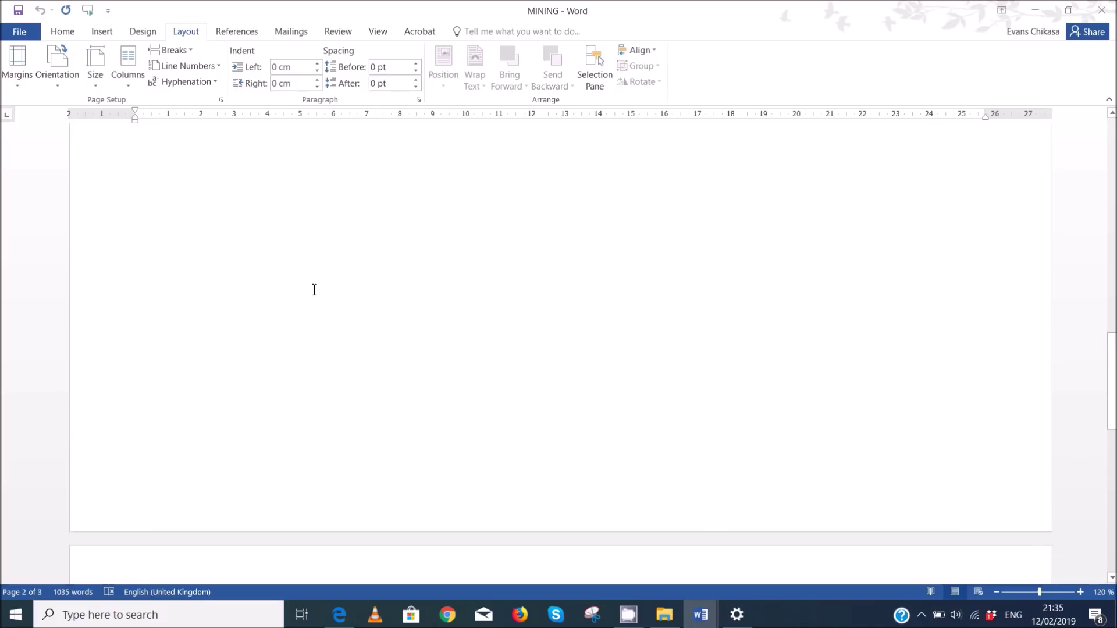
{"action": "scroll", "coordinate": [264, 277], "scroll_direction": "up", "scroll_amount": 6}
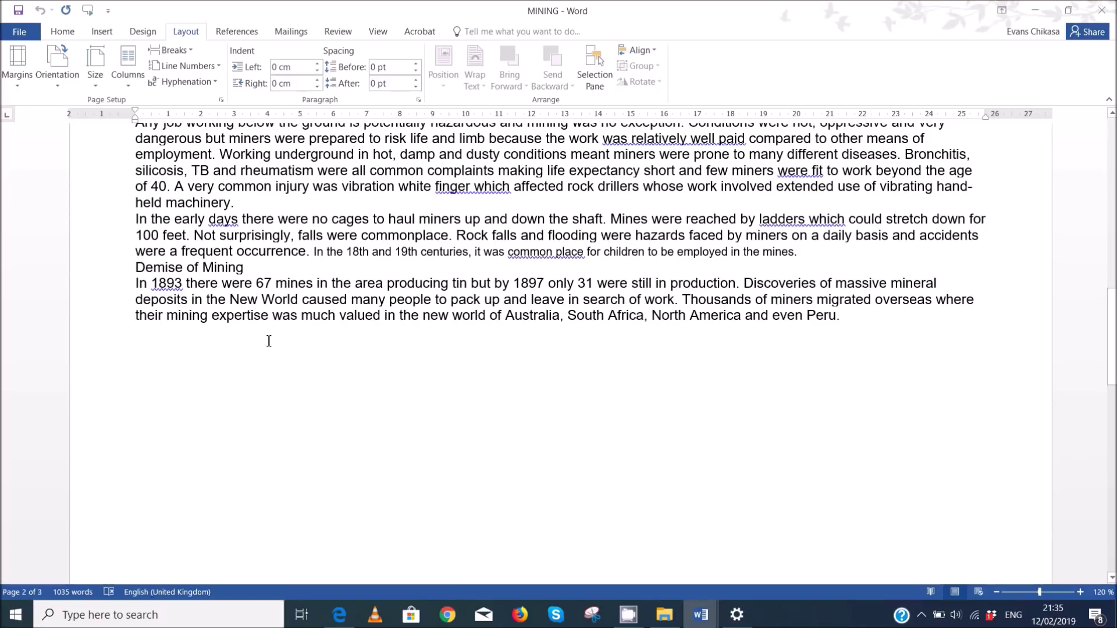
{"action": "scroll", "coordinate": [303, 326], "scroll_direction": "up", "scroll_amount": 1}
{"action": "scroll", "coordinate": [355, 293], "scroll_direction": "down", "scroll_amount": 5}
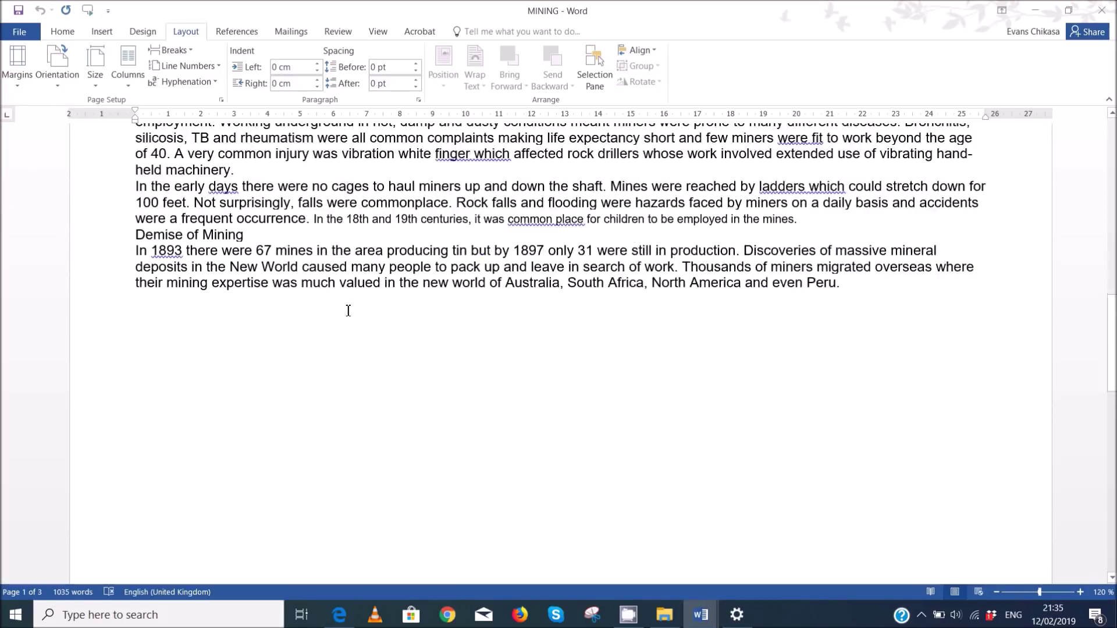
{"action": "scroll", "coordinate": [316, 313], "scroll_direction": "down", "scroll_amount": 5}
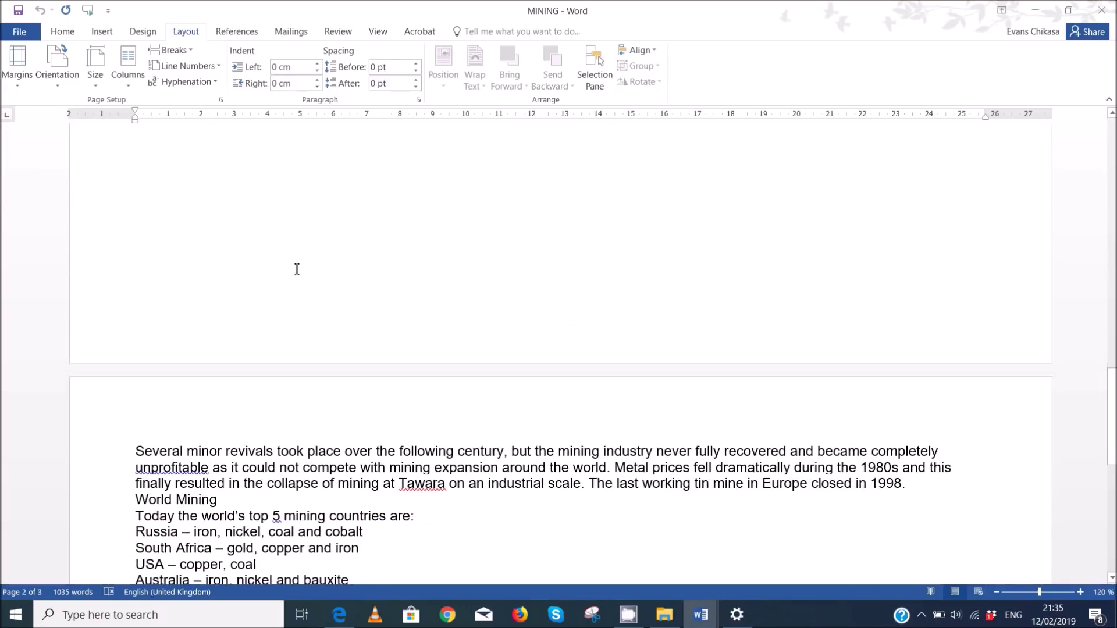
{"action": "scroll", "coordinate": [256, 262], "scroll_direction": "up", "scroll_amount": 4}
{"action": "scroll", "coordinate": [323, 347], "scroll_direction": "up", "scroll_amount": 13}
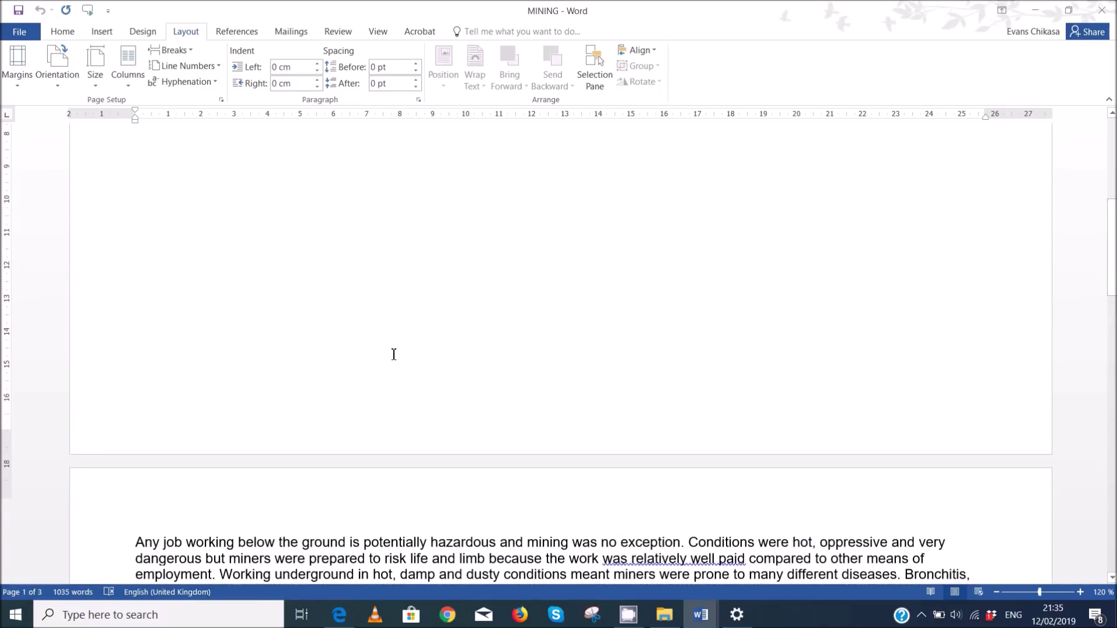
{"action": "scroll", "coordinate": [395, 355], "scroll_direction": "up", "scroll_amount": 3}
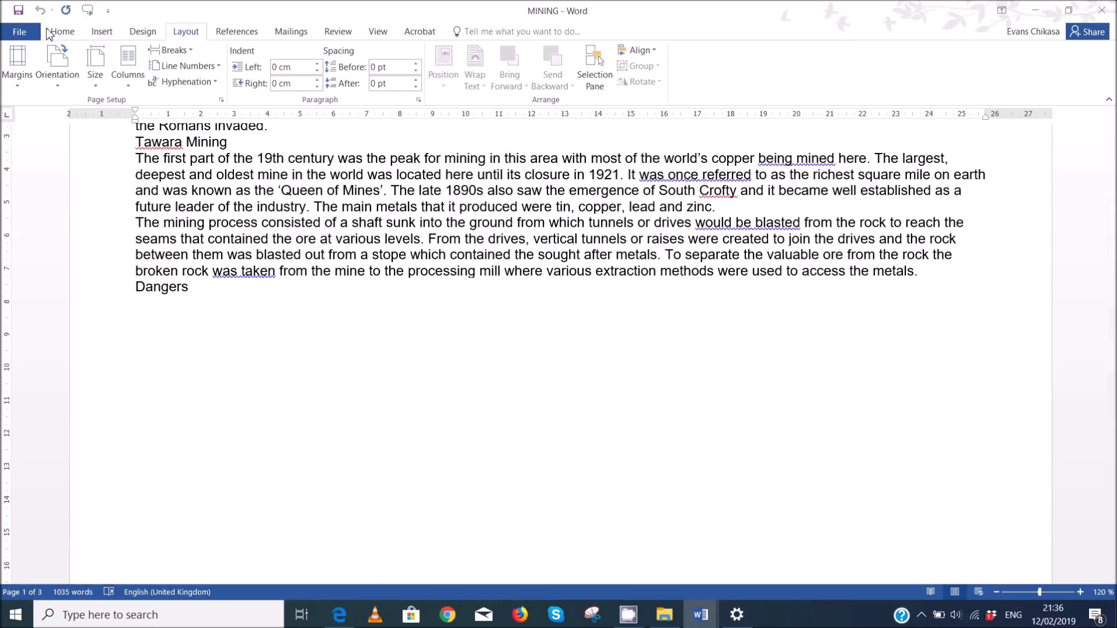
{"action": "left_click", "coordinate": [56, 33]}
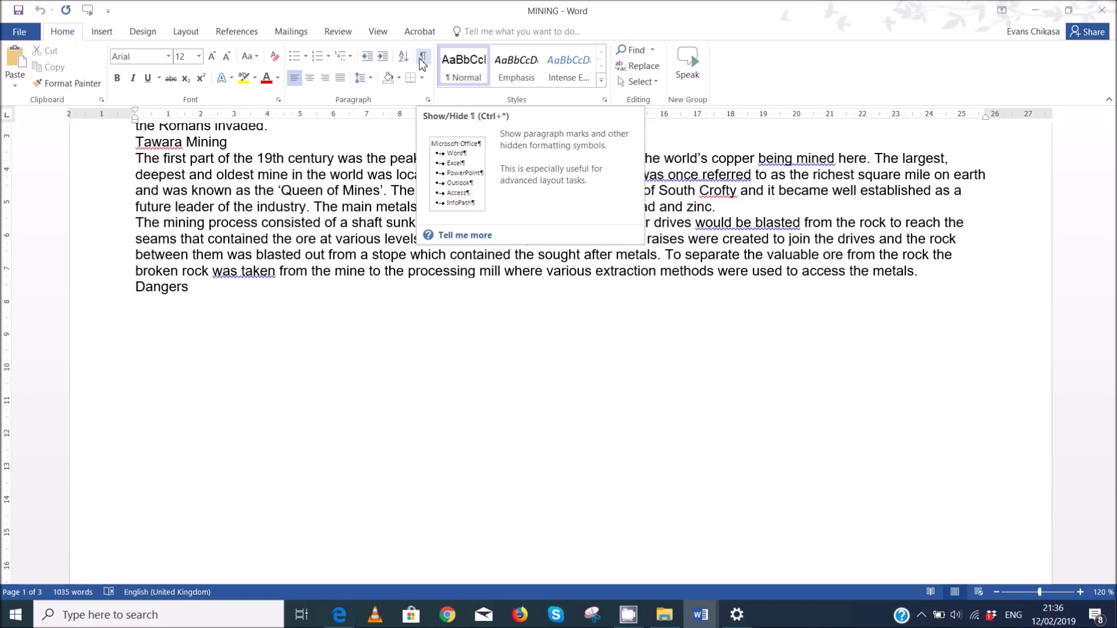
- Show formatting marks to reveal the hidden page breaks in the document
{"action": "left_click", "coordinate": [421, 58]}
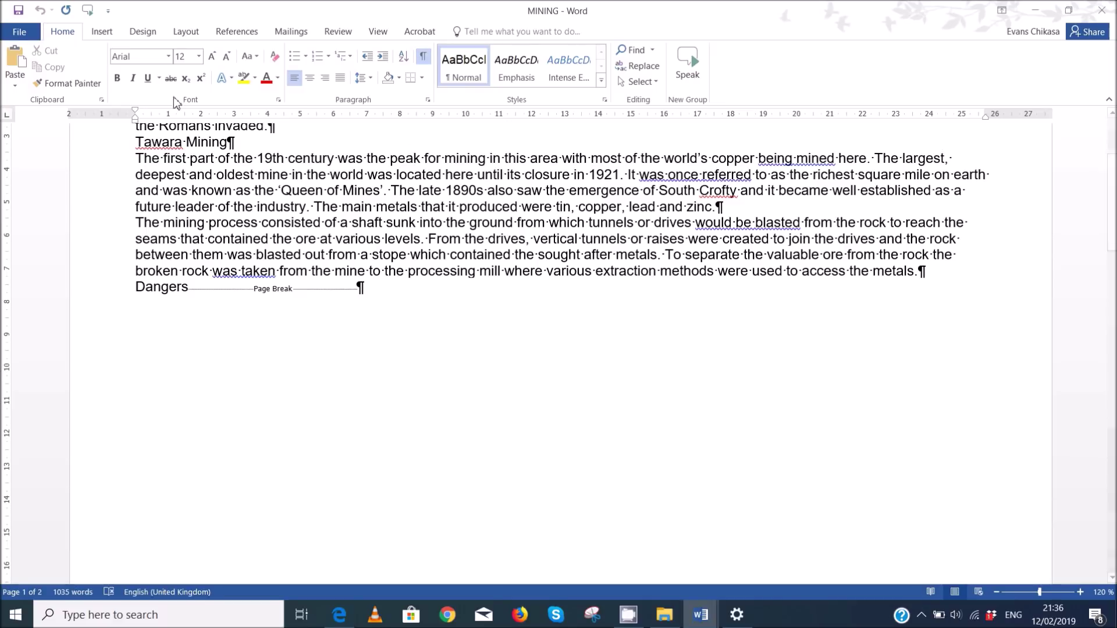
{"action": "scroll", "coordinate": [377, 203], "scroll_direction": "up", "scroll_amount": 3}
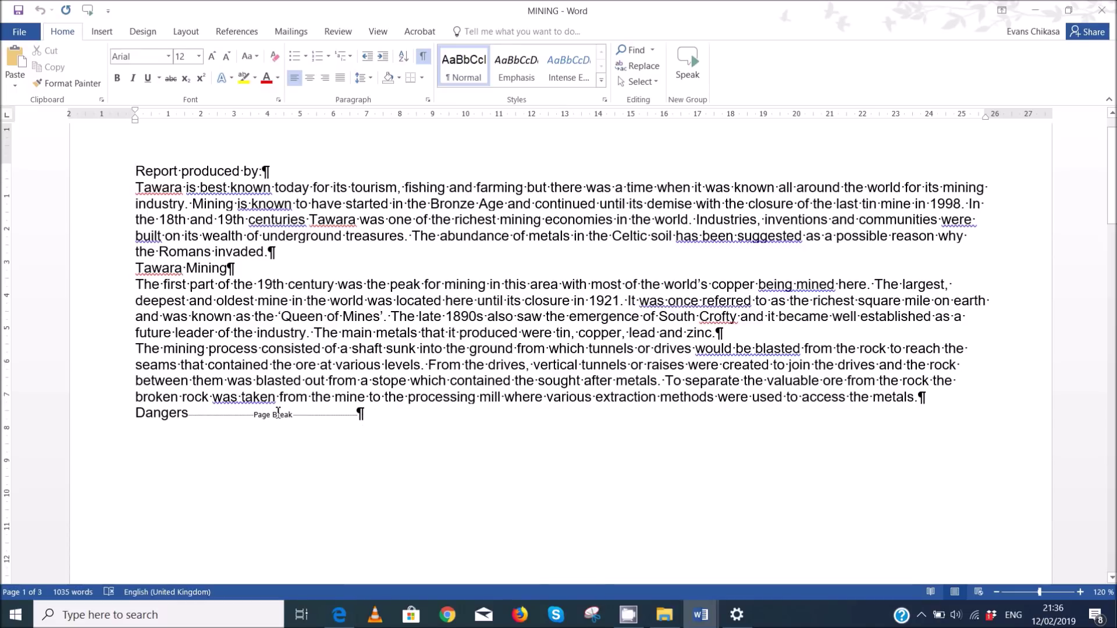
{"action": "scroll", "coordinate": [277, 411], "scroll_direction": "down", "scroll_amount": 20}
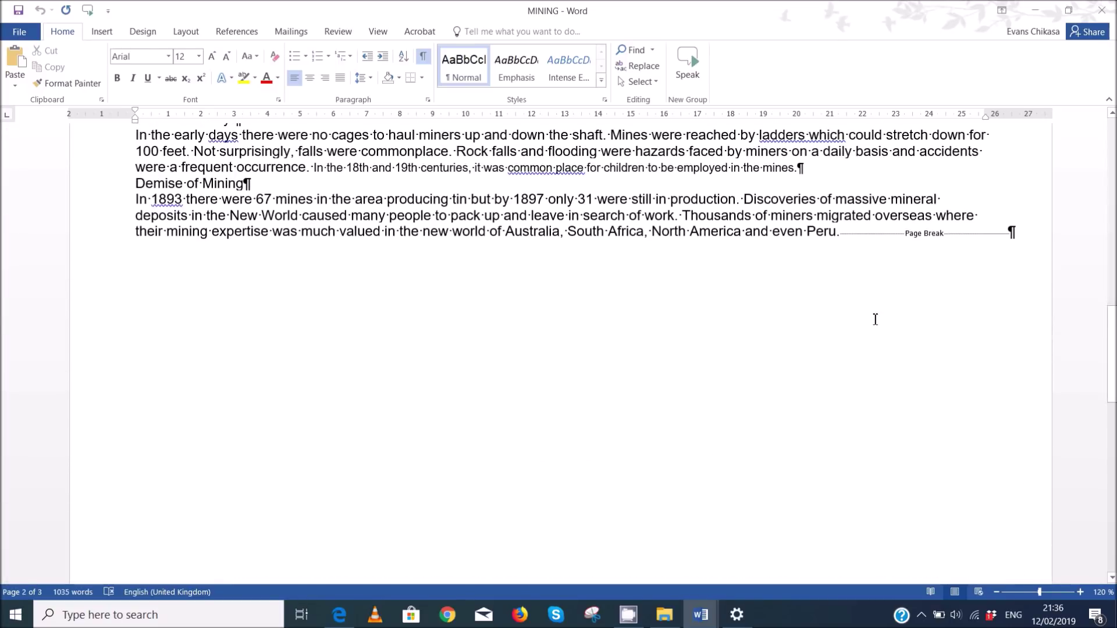
{"action": "scroll", "coordinate": [873, 232], "scroll_direction": "down", "scroll_amount": 15}
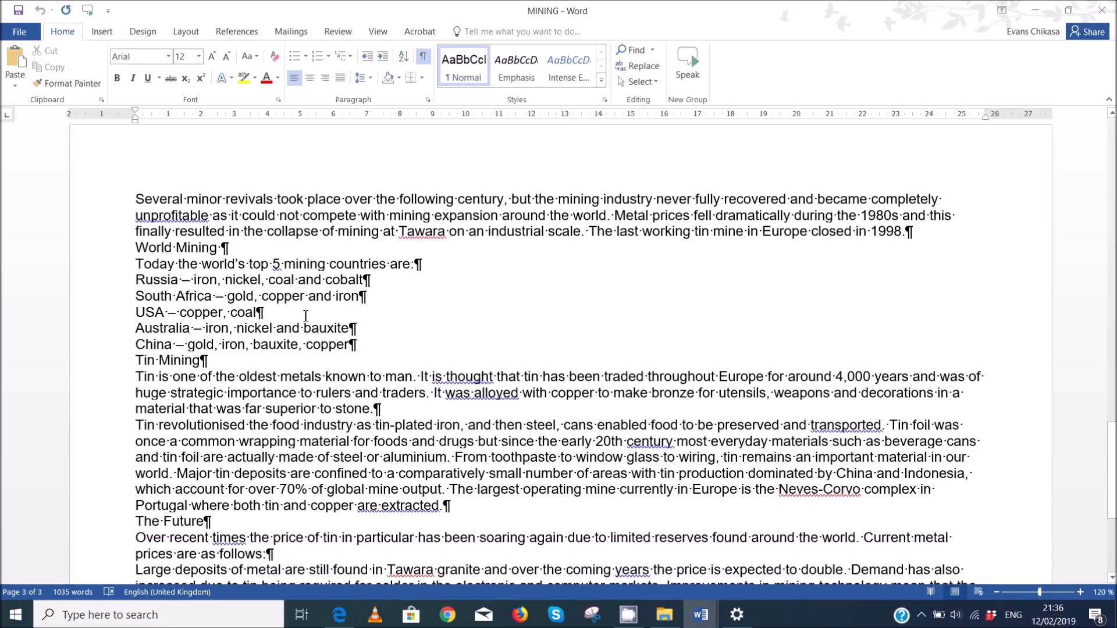
{"action": "scroll", "coordinate": [709, 386], "scroll_direction": "down", "scroll_amount": 1}
{"action": "scroll", "coordinate": [499, 352], "scroll_direction": "up", "scroll_amount": 15}
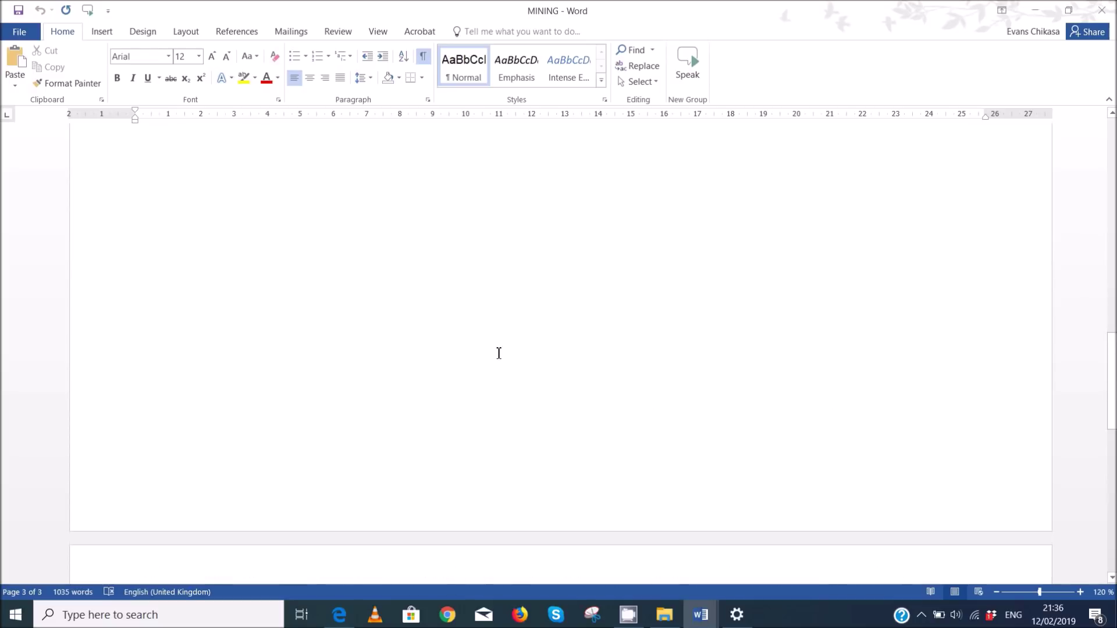
{"action": "scroll", "coordinate": [498, 352], "scroll_direction": "down", "scroll_amount": 3}
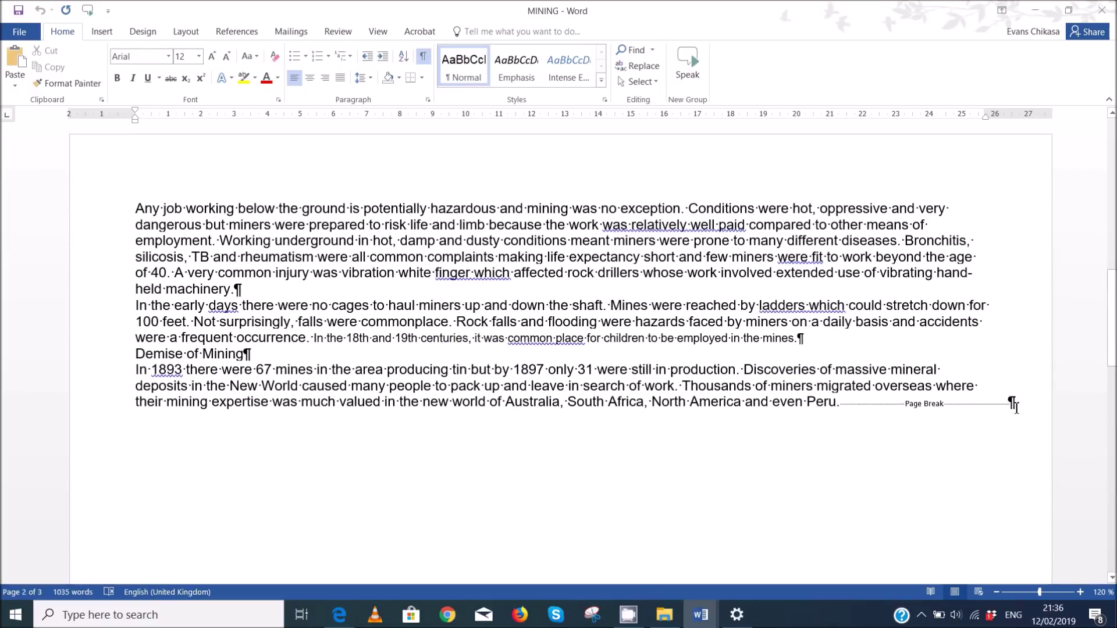
- Delete the page breaks after 'even Peru.' and after the 'Dangers' heading
{"action": "left_click", "coordinate": [1026, 409]}
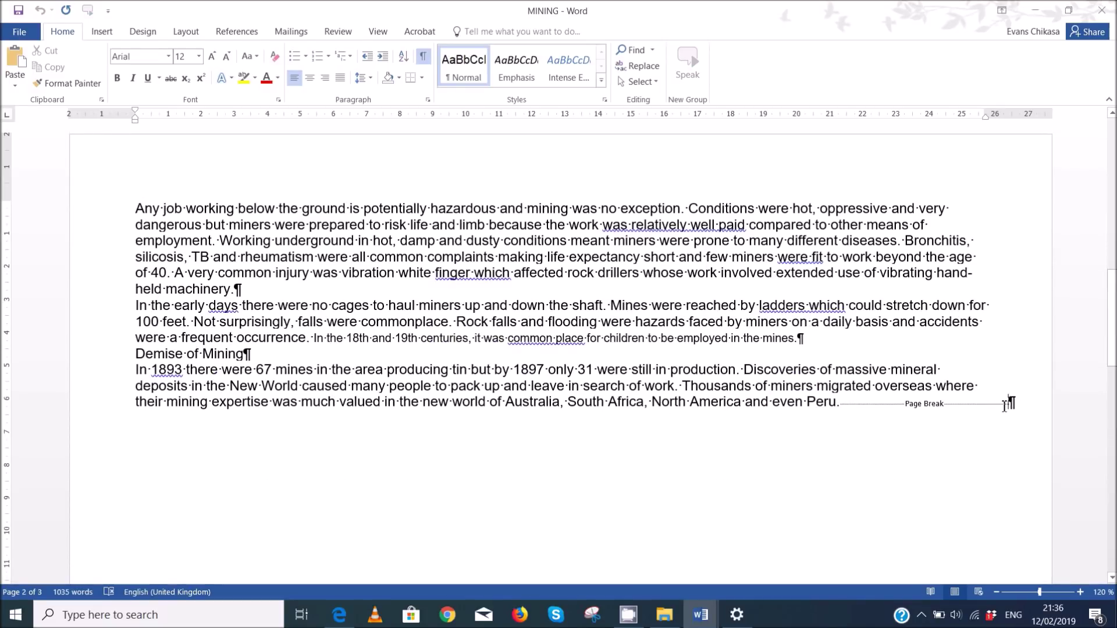
{"action": "key", "text": "Delete"}
{"action": "scroll", "coordinate": [791, 389], "scroll_direction": "up", "scroll_amount": 10}
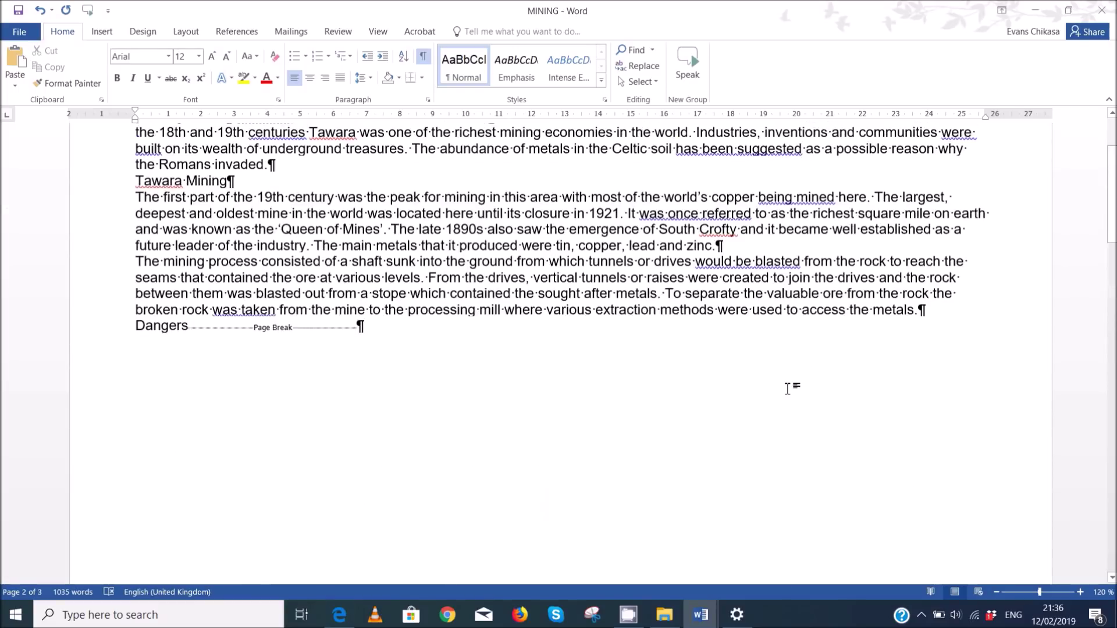
{"action": "left_click", "coordinate": [192, 336]}
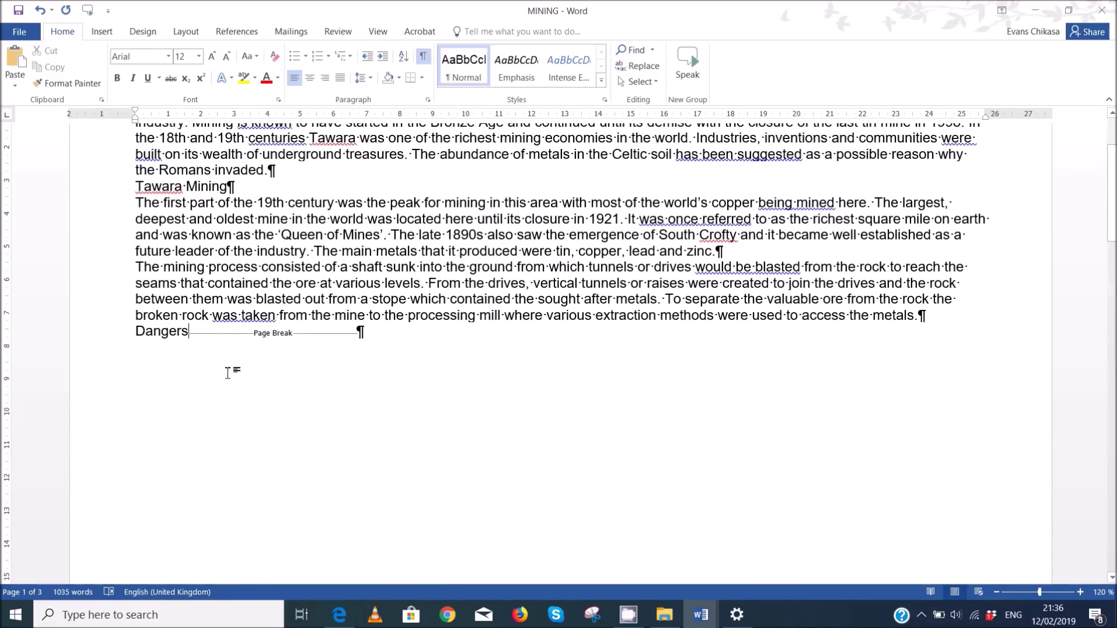
{"action": "key", "text": "Delete"}
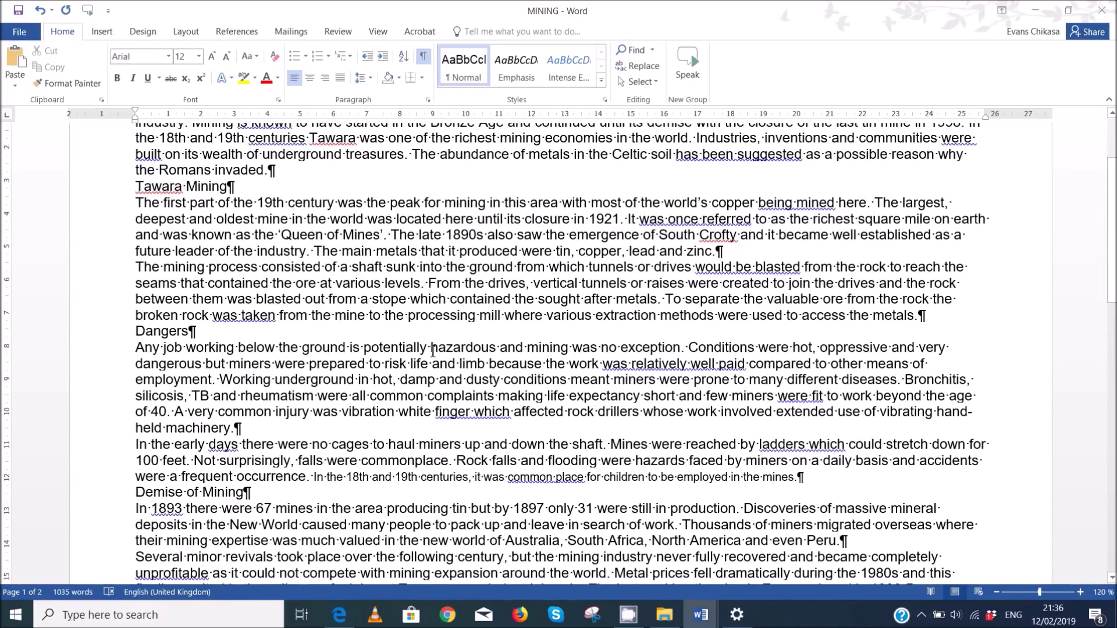
{"action": "scroll", "coordinate": [432, 351], "scroll_direction": "up", "scroll_amount": 3}
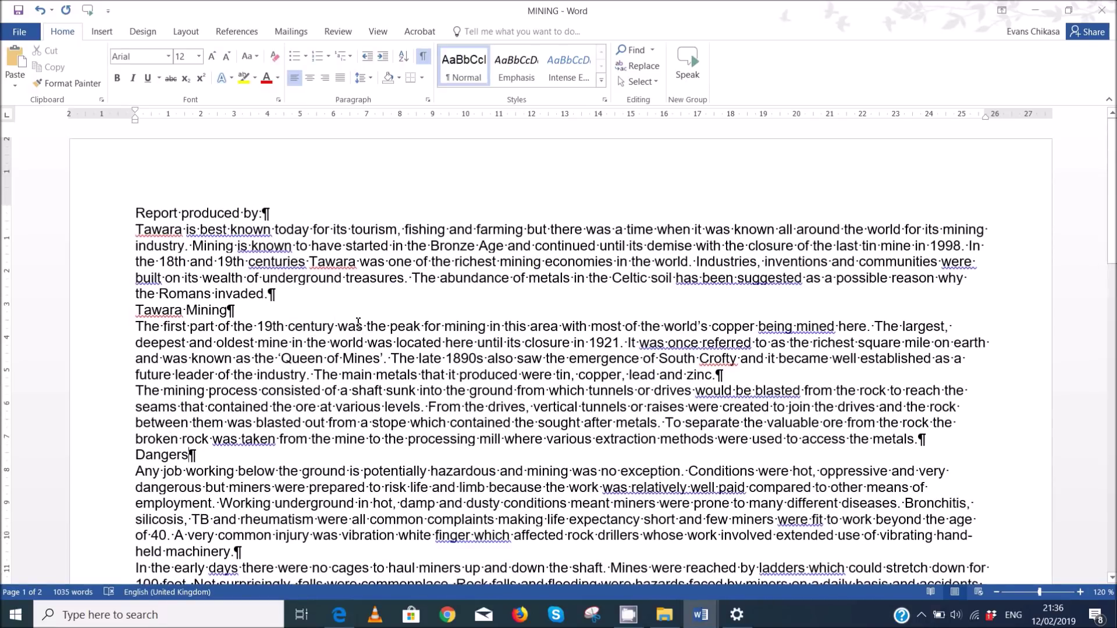
{"action": "scroll", "coordinate": [358, 322], "scroll_direction": "down", "scroll_amount": 5}
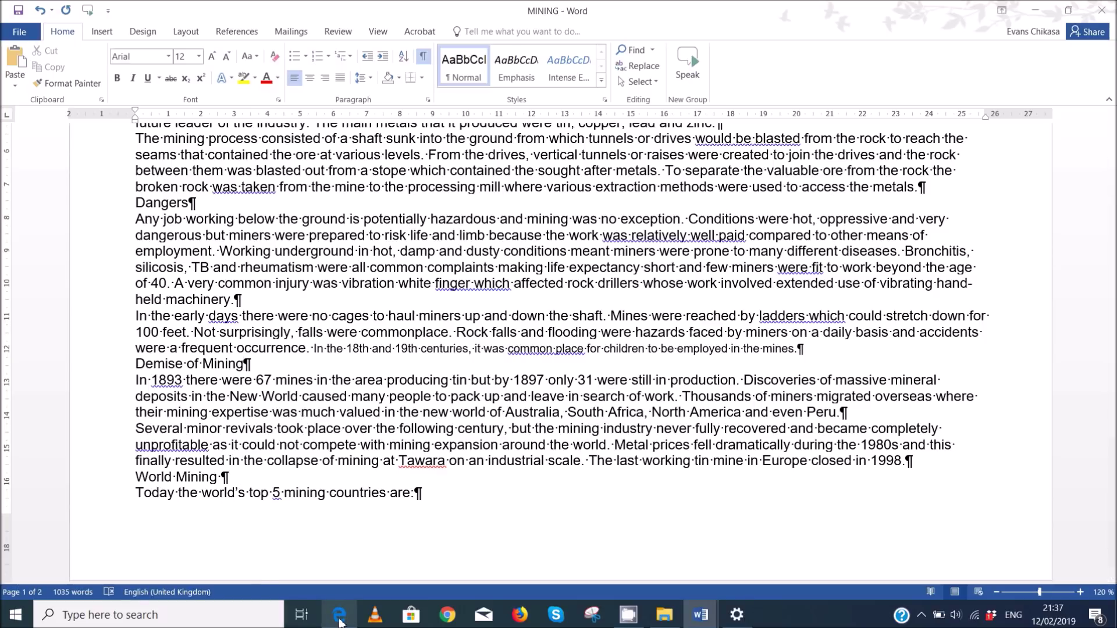
{"action": "mouse_move", "coordinate": [342, 623]}
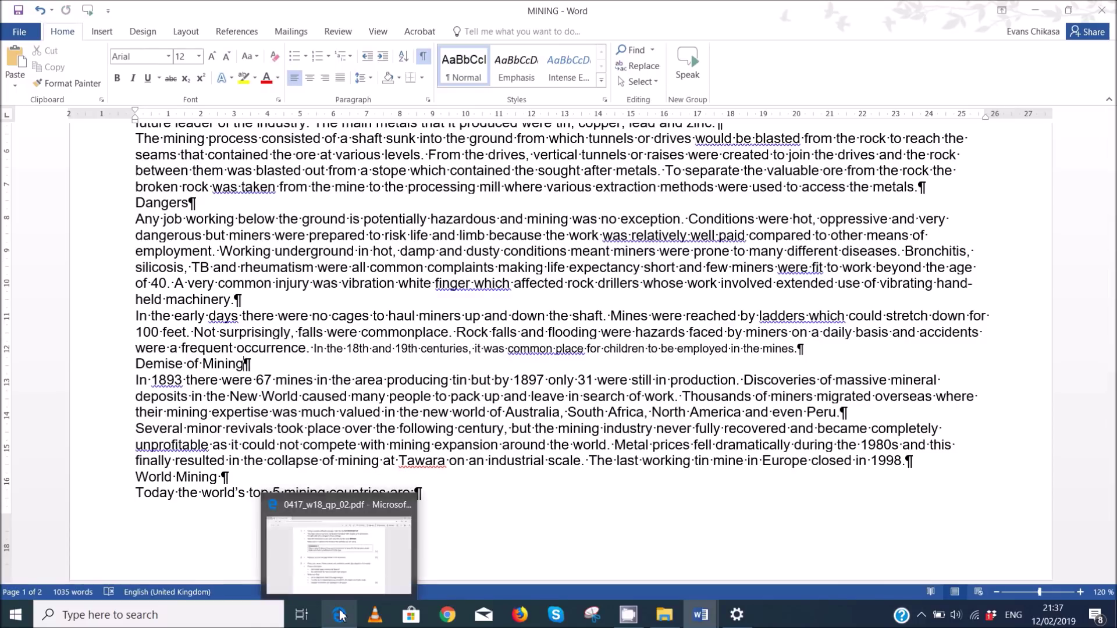
{"action": "left_click", "coordinate": [348, 568]}
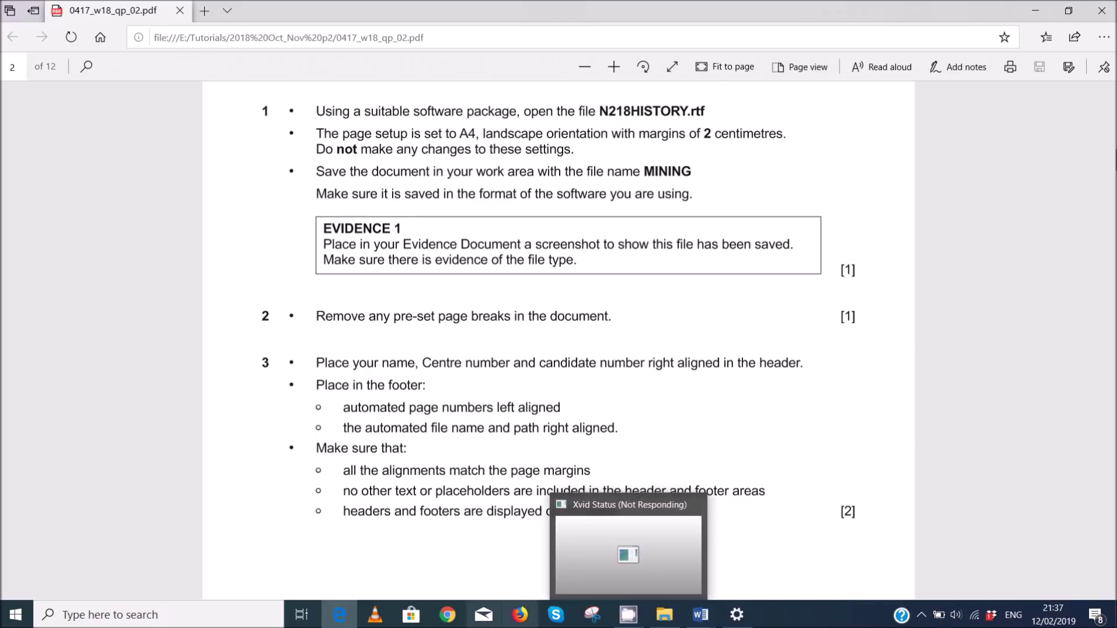
{"action": "mouse_move", "coordinate": [701, 614]}
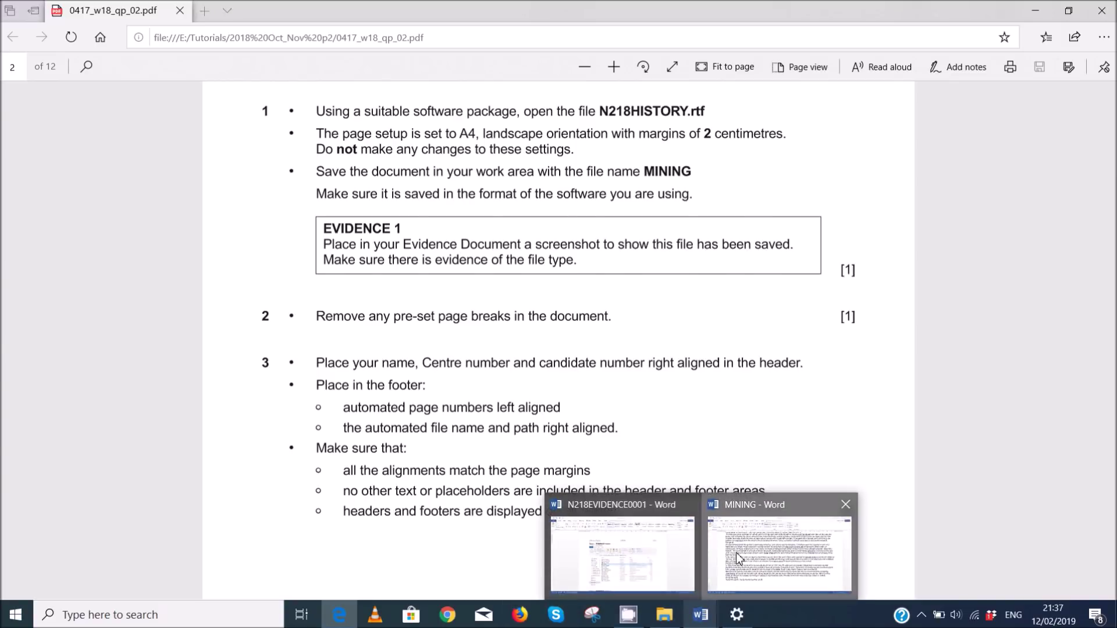
{"action": "left_click", "coordinate": [736, 552]}
{"action": "left_click", "coordinate": [103, 31]}
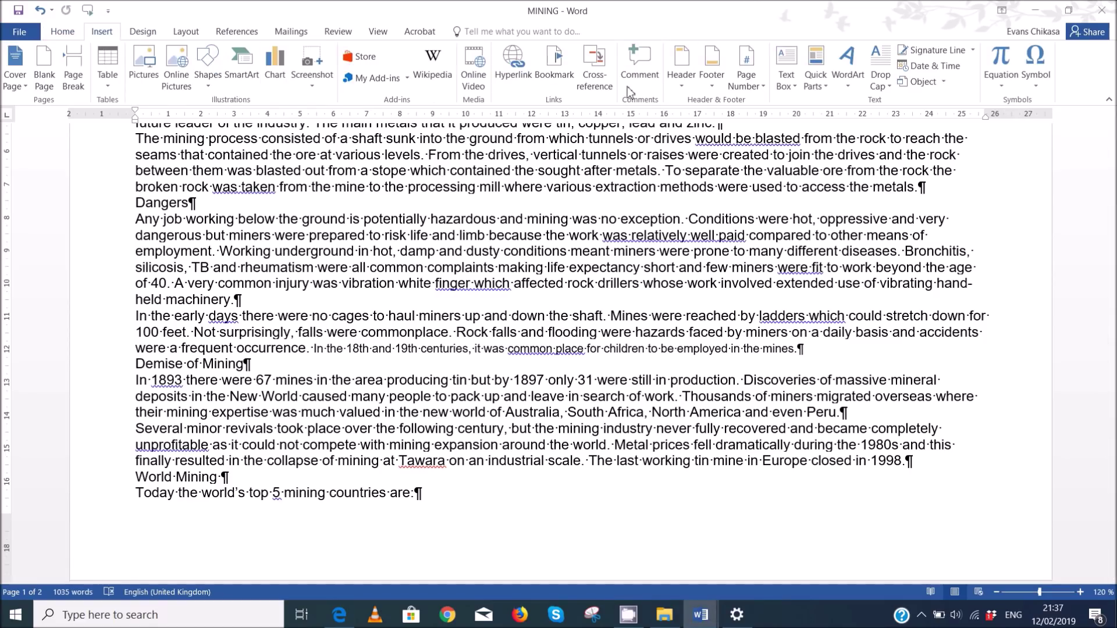
- Add a Blank (Three Columns) header with the candidate's name, centre number and candidate number at right
{"action": "left_click", "coordinate": [679, 81]}
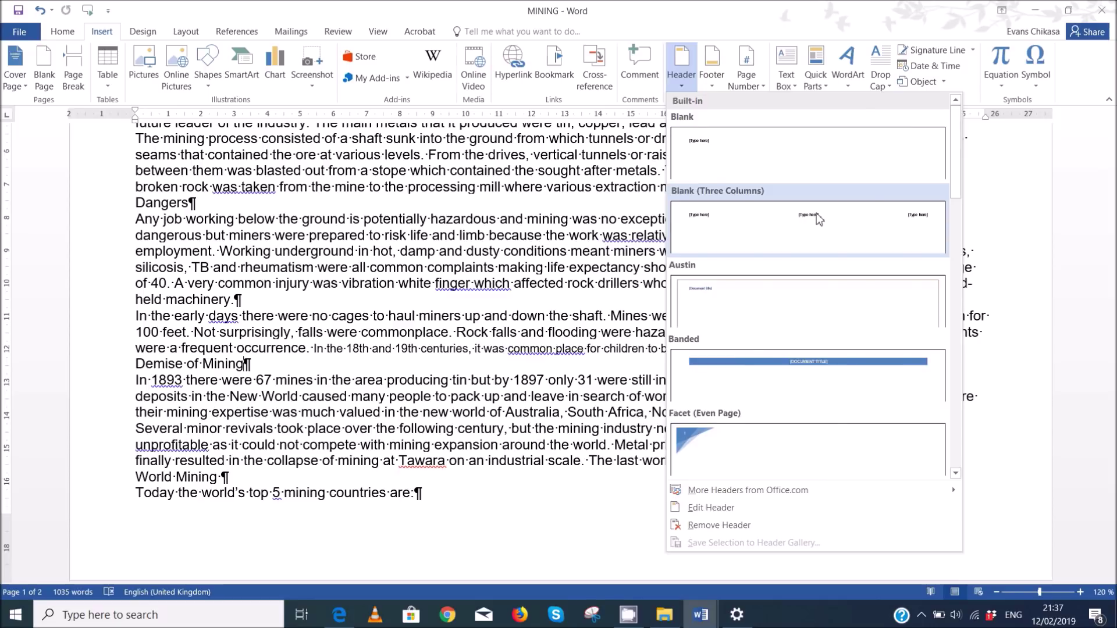
{"action": "left_click", "coordinate": [816, 213]}
{"action": "left_click", "coordinate": [946, 188]}
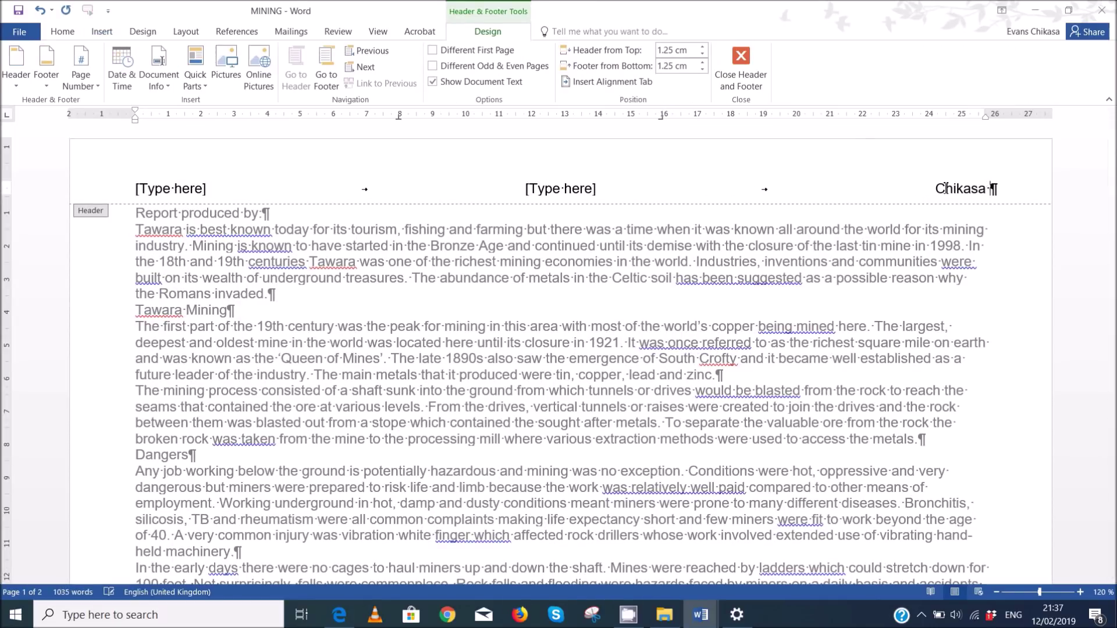
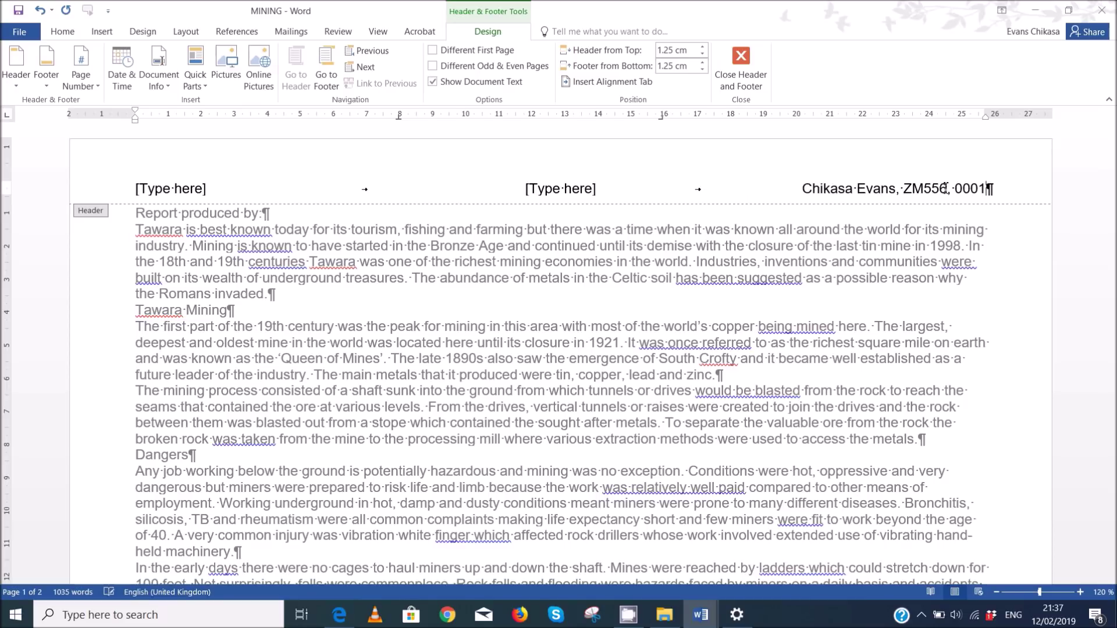
{"action": "left_click", "coordinate": [565, 187]}
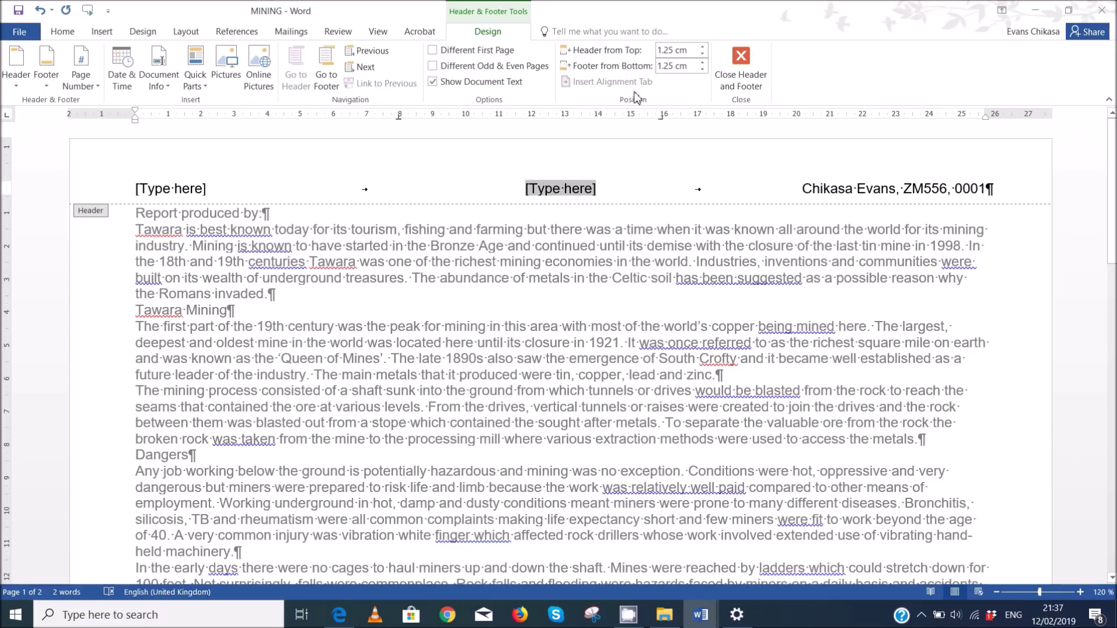
{"action": "left_click", "coordinate": [339, 614]}
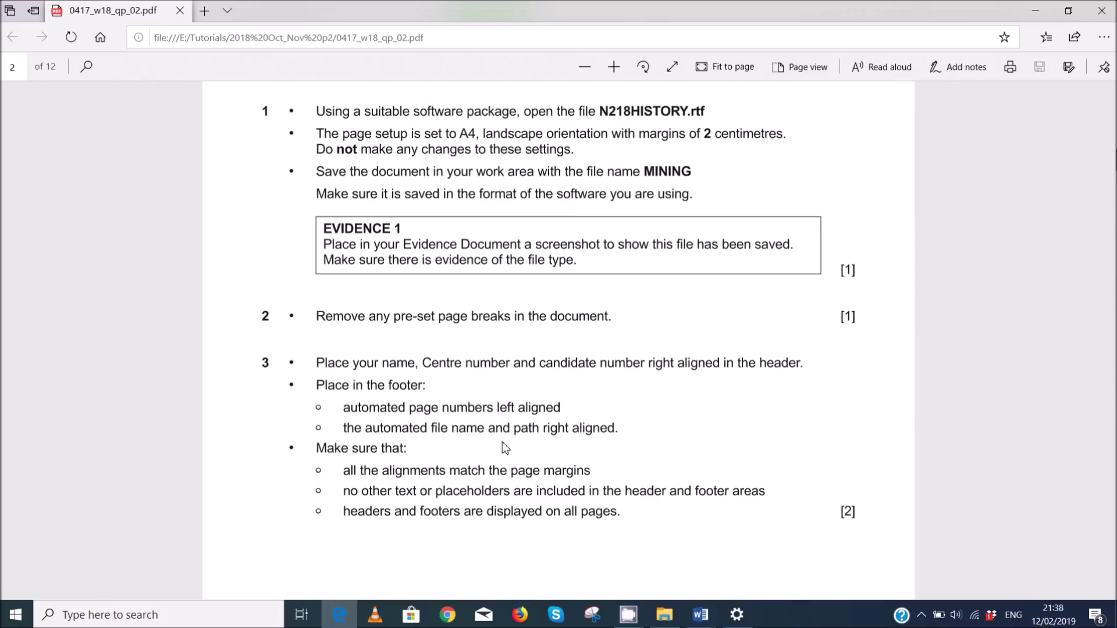
- Add a Blank (Three Columns) footer to the MINING document
{"action": "mouse_move", "coordinate": [701, 621]}
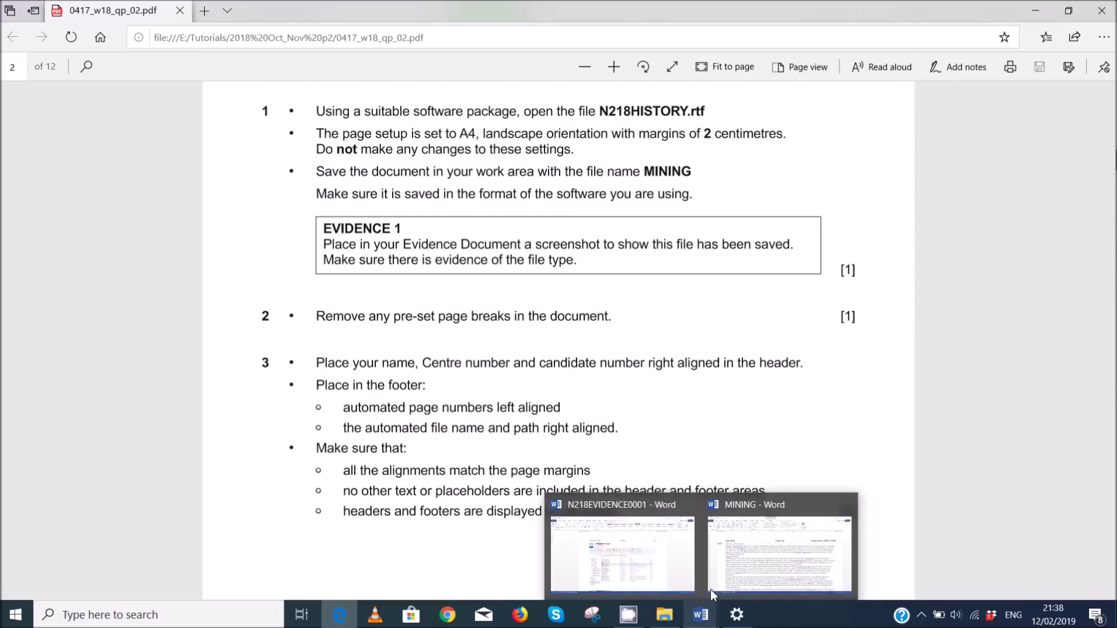
{"action": "left_click", "coordinate": [735, 565]}
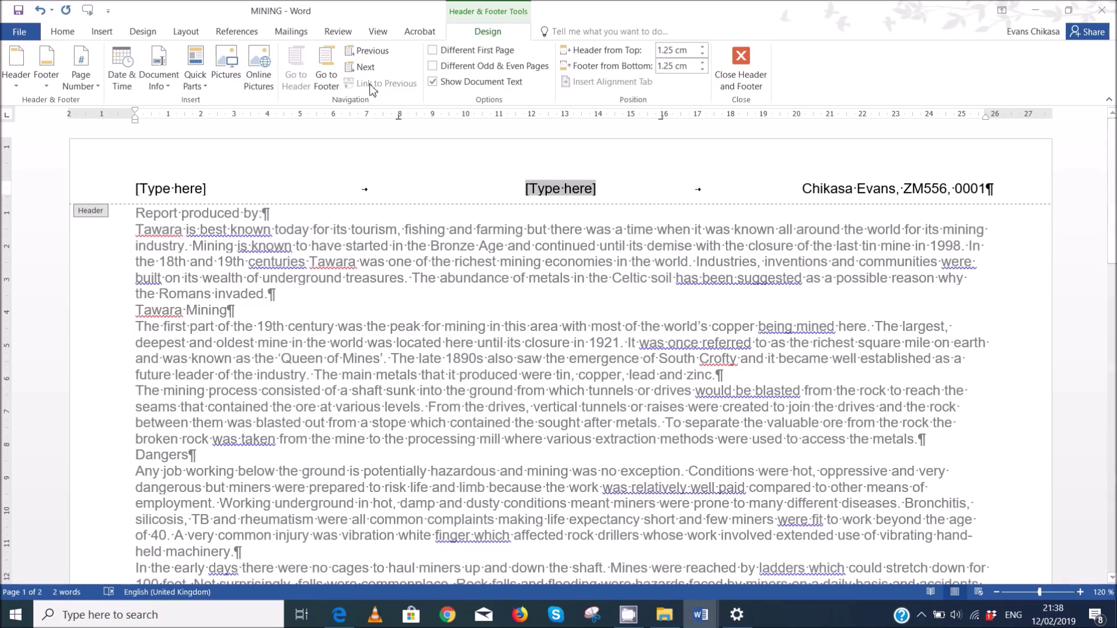
{"action": "left_click", "coordinate": [326, 70]}
{"action": "left_click", "coordinate": [106, 36]}
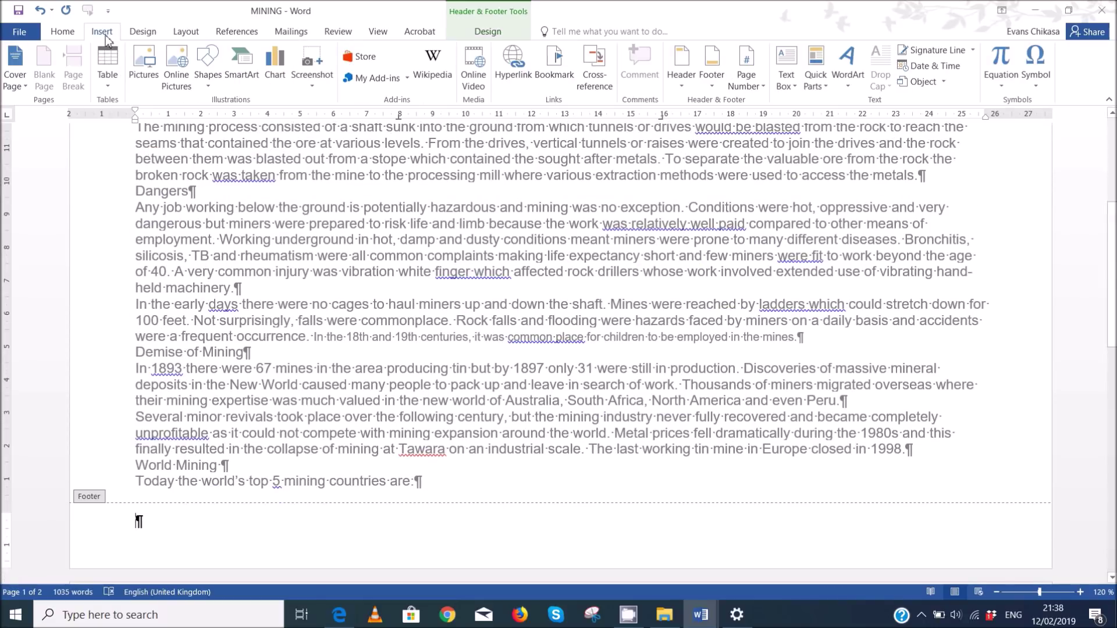
{"action": "left_click", "coordinate": [690, 81]}
{"action": "left_click", "coordinate": [712, 76]}
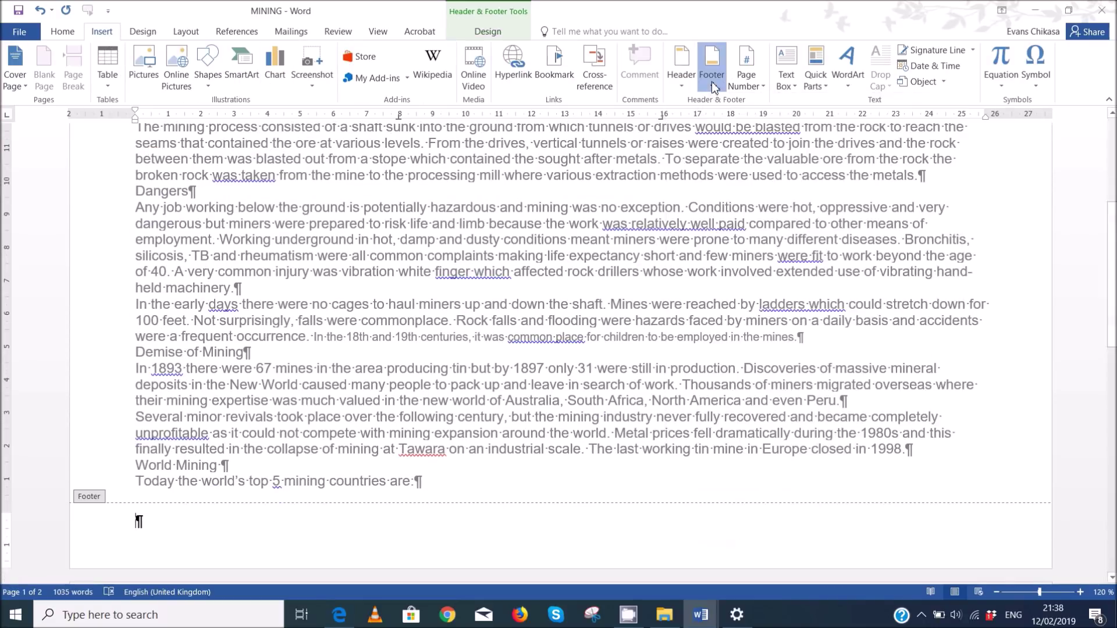
{"action": "left_click", "coordinate": [823, 233]}
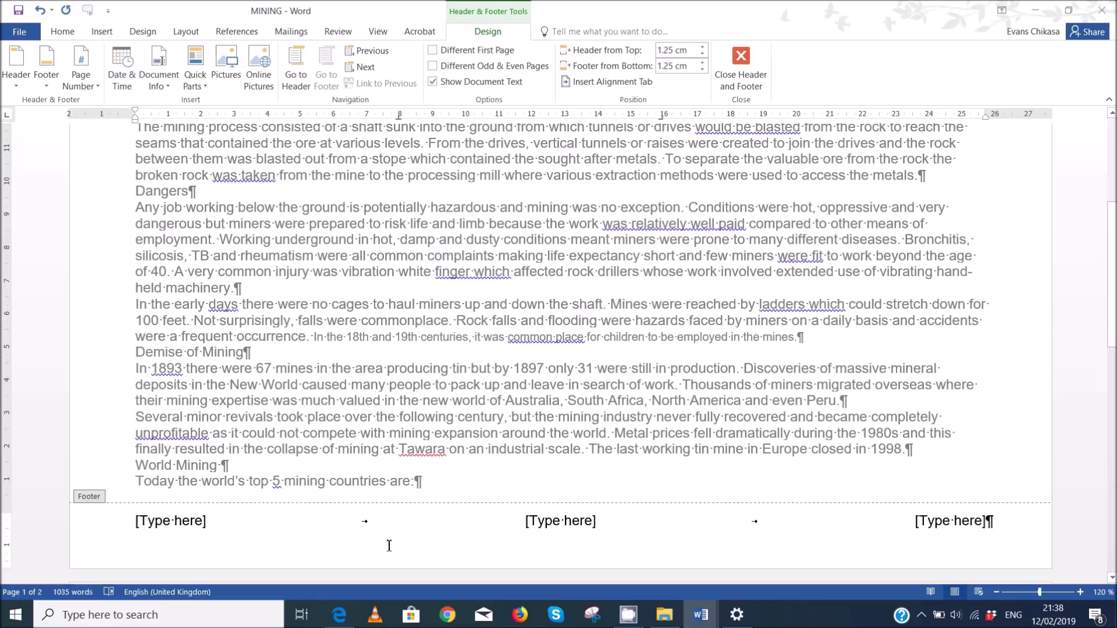
- Check the task sheet PDF, then return to the MINING document
{"action": "left_click", "coordinate": [339, 616]}
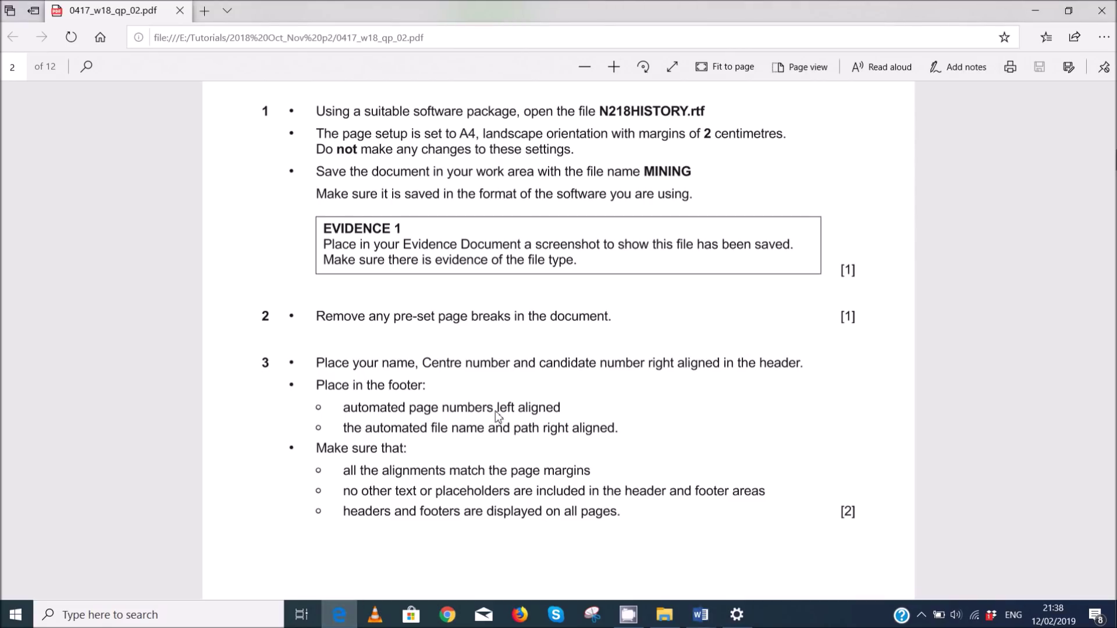
{"action": "left_click", "coordinate": [701, 616]}
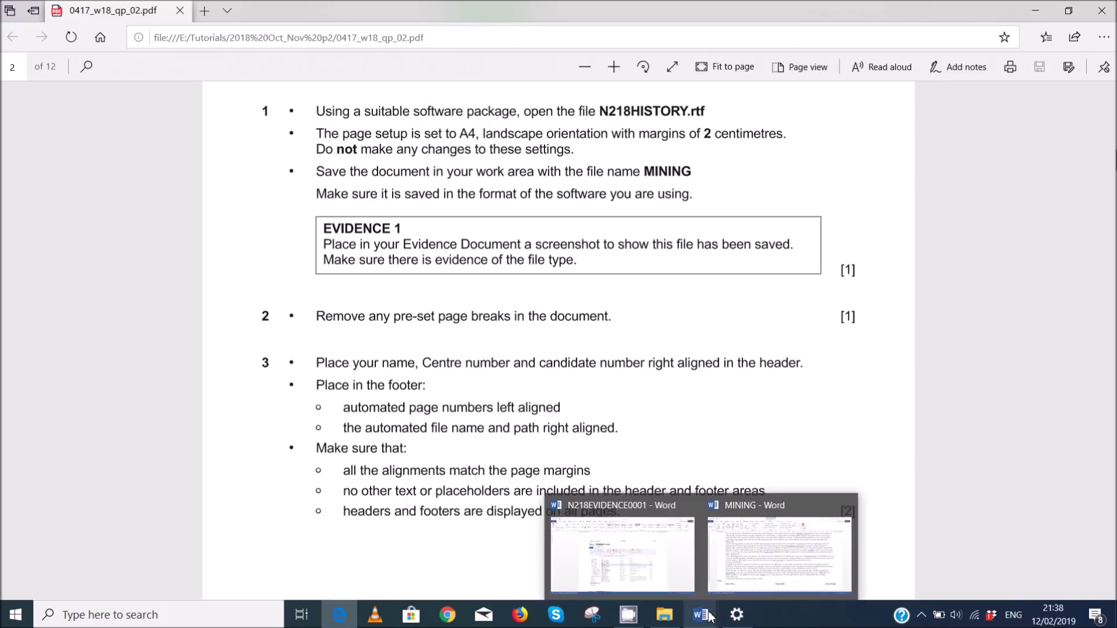
{"action": "left_click", "coordinate": [650, 544]}
{"action": "mouse_move", "coordinate": [700, 615]}
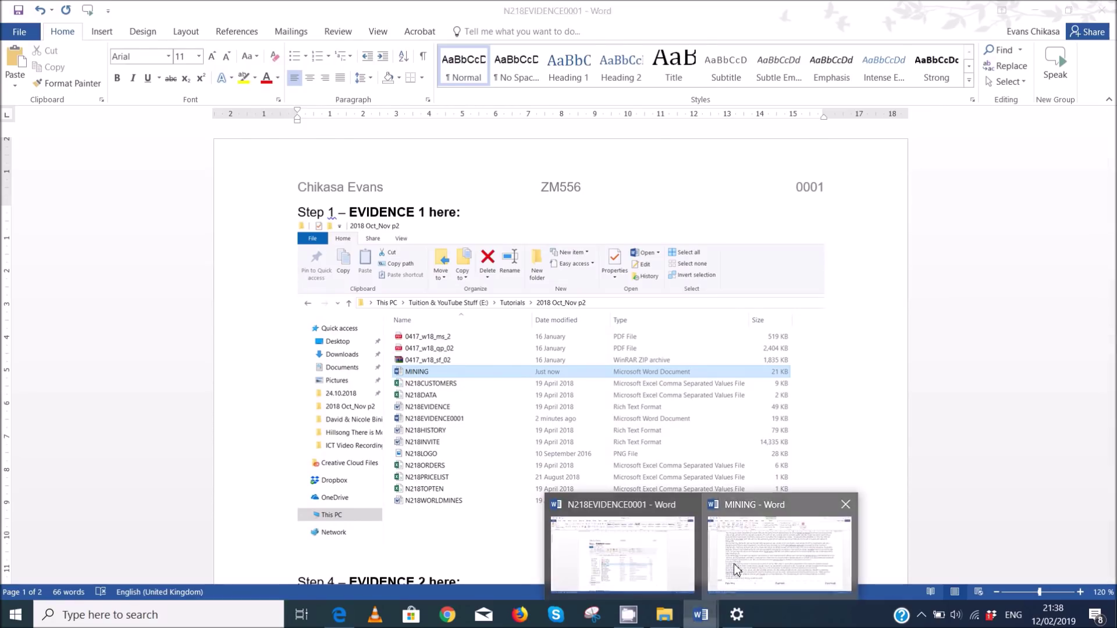
{"action": "left_click", "coordinate": [780, 552]}
- Insert a Page field in 1, 2, 3 format into the left footer placeholder
{"action": "left_click", "coordinate": [222, 525]}
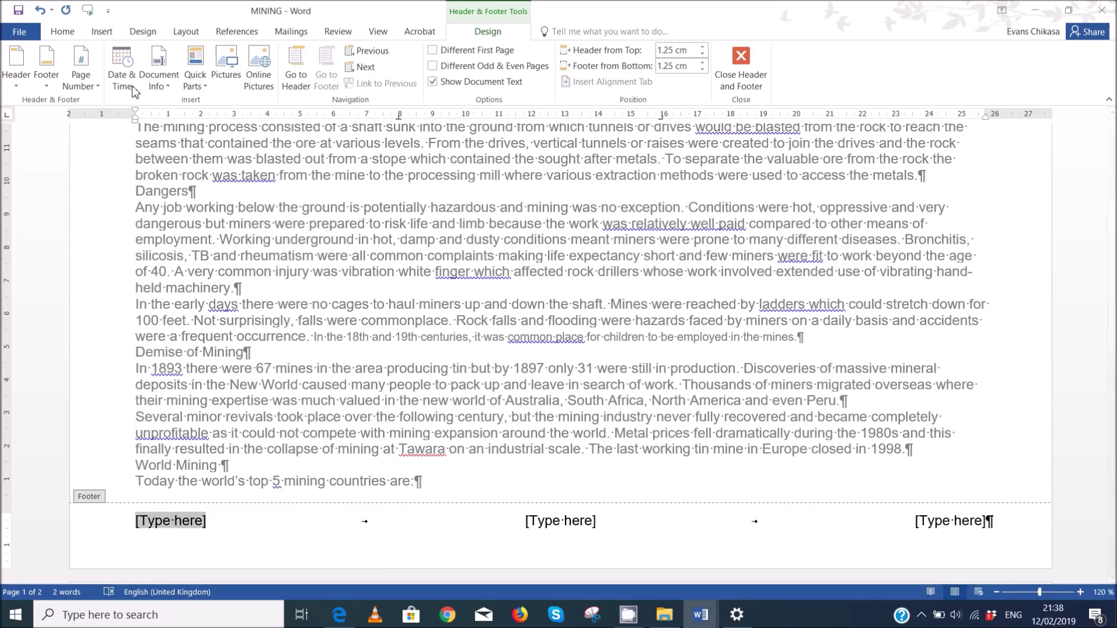
{"action": "left_click", "coordinate": [195, 86]}
{"action": "left_click", "coordinate": [221, 138]}
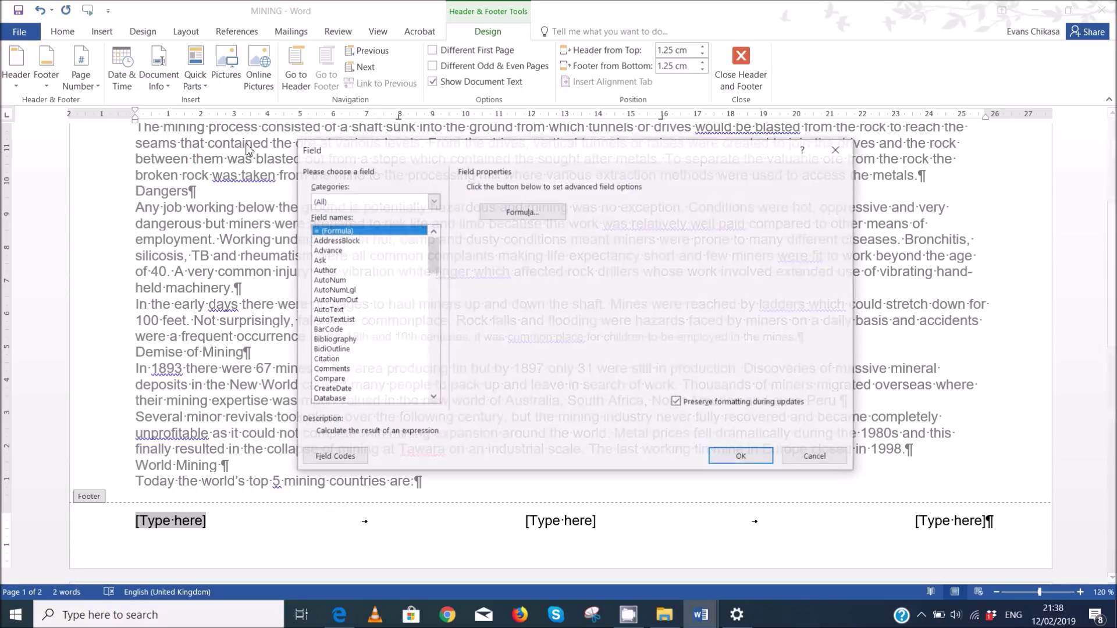
{"action": "key", "text": "p"}
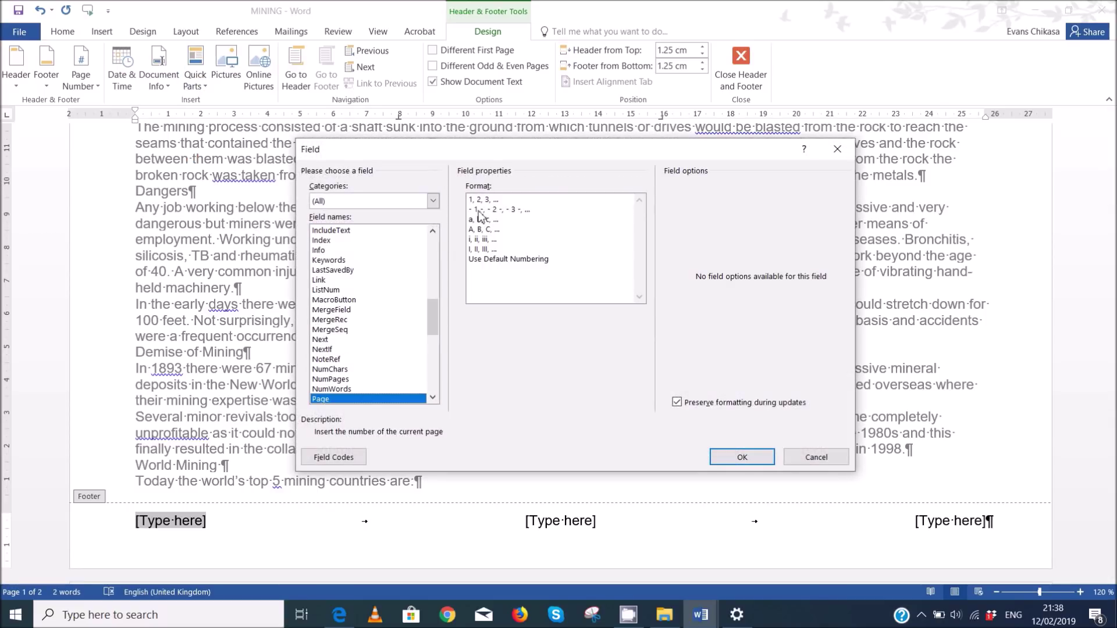
{"action": "left_click", "coordinate": [483, 200]}
{"action": "left_click", "coordinate": [742, 458]}
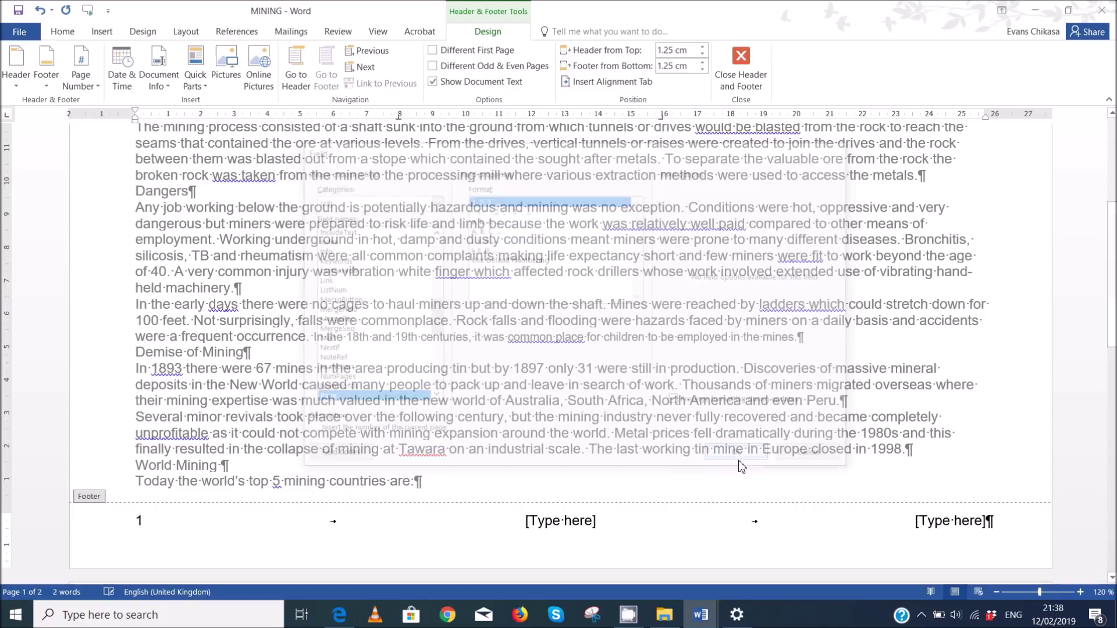
- Select the right footer placeholder and consult the exam paper PDF
{"action": "left_click", "coordinate": [964, 524]}
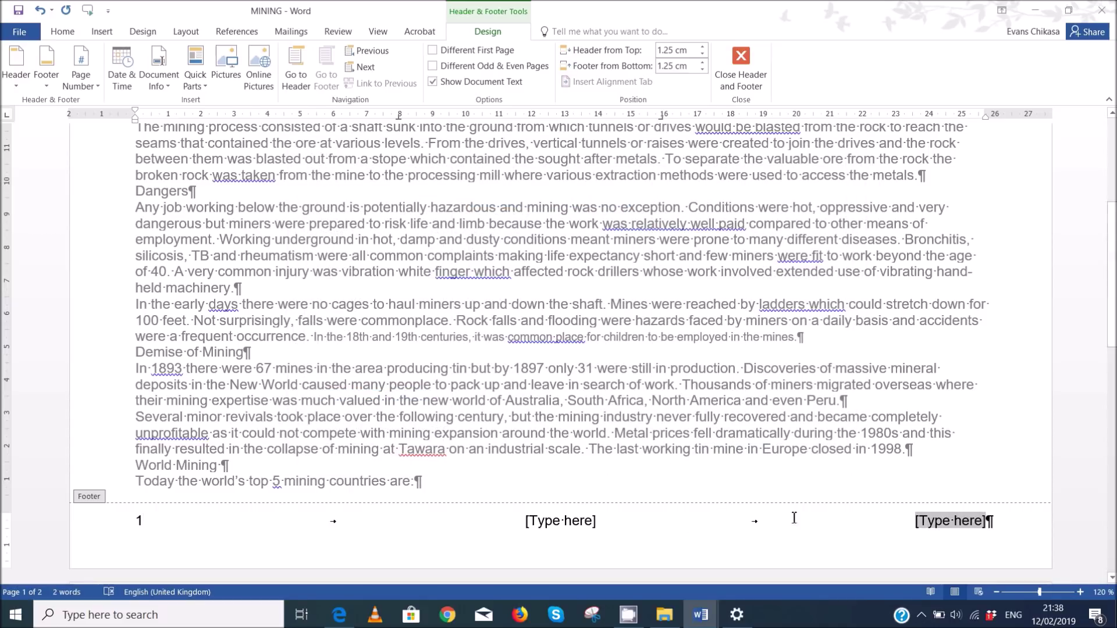
{"action": "mouse_move", "coordinate": [340, 611]}
{"action": "left_click", "coordinate": [343, 567]}
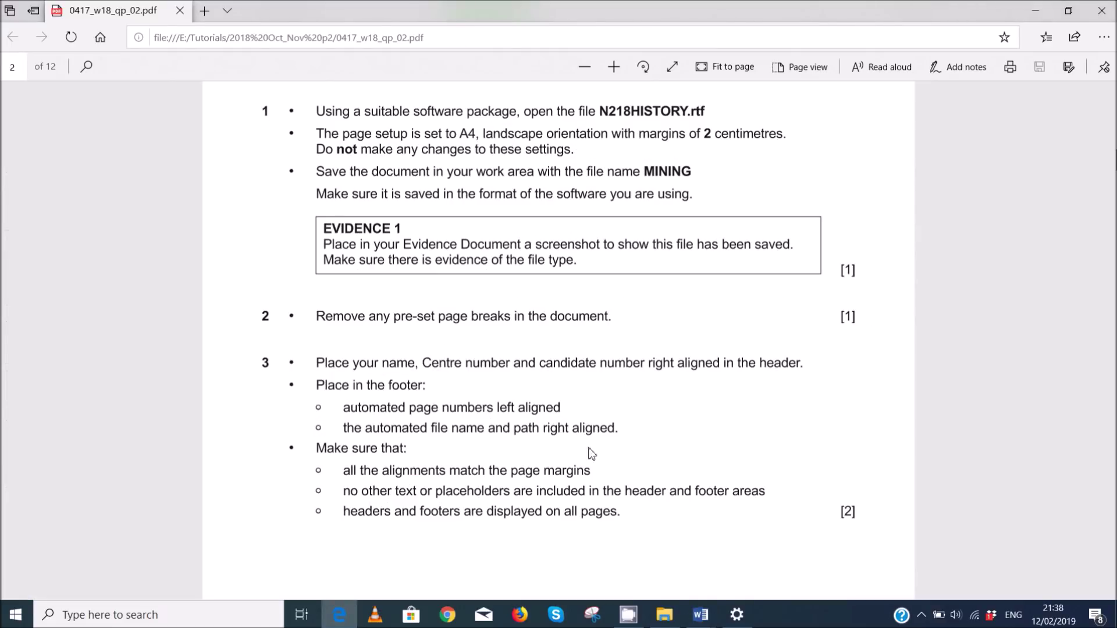
{"action": "mouse_move", "coordinate": [702, 616]}
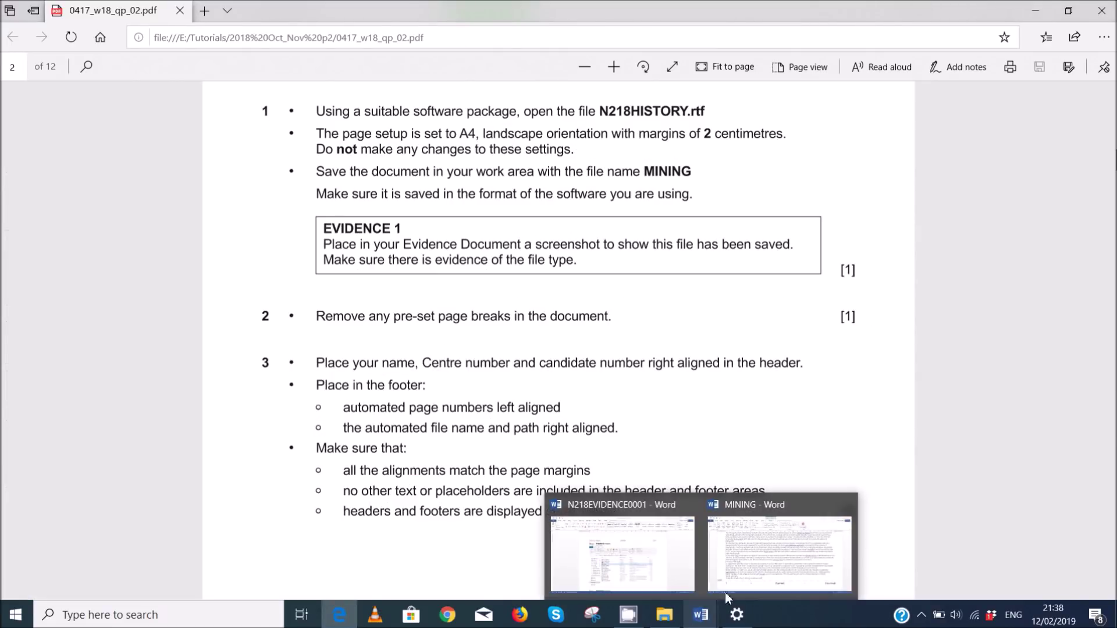
{"action": "left_click", "coordinate": [782, 562]}
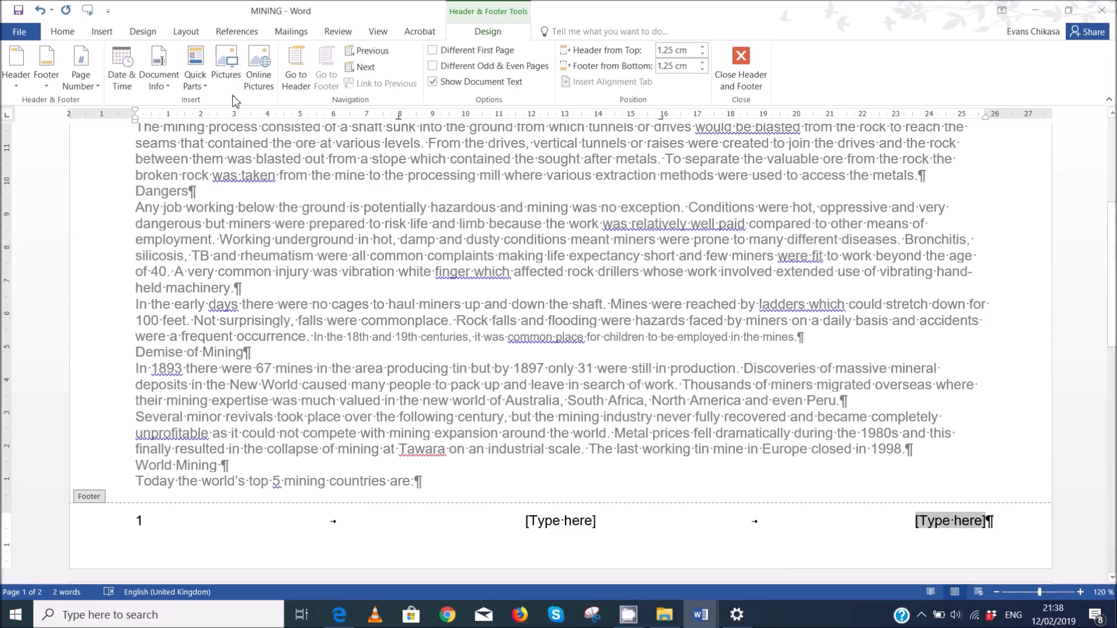
- Insert the File Path field (E:\Tutorials\2018 Oct_Nov p2\MINING.docx) at the footer's right and close footer editing
{"action": "left_click", "coordinate": [168, 86]}
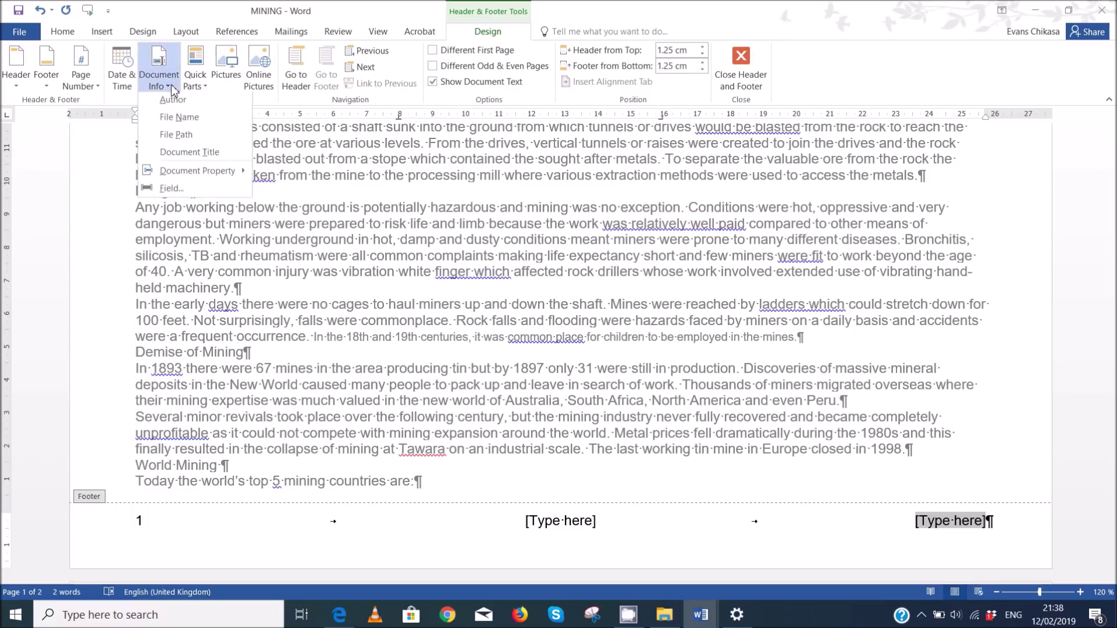
{"action": "left_click", "coordinate": [176, 137]}
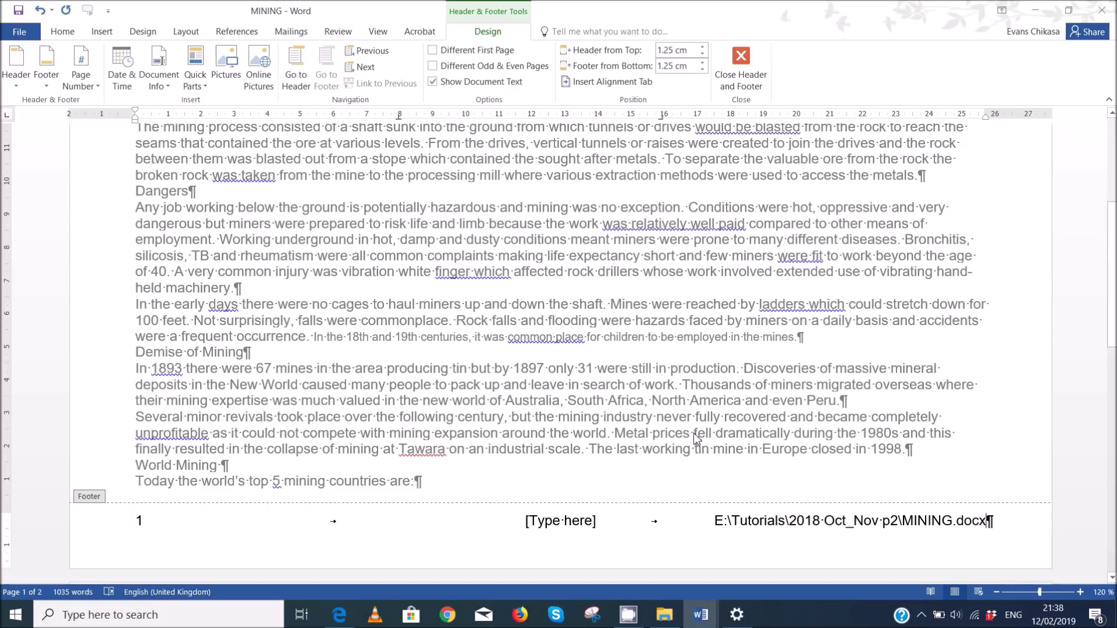
{"action": "left_click", "coordinate": [753, 87]}
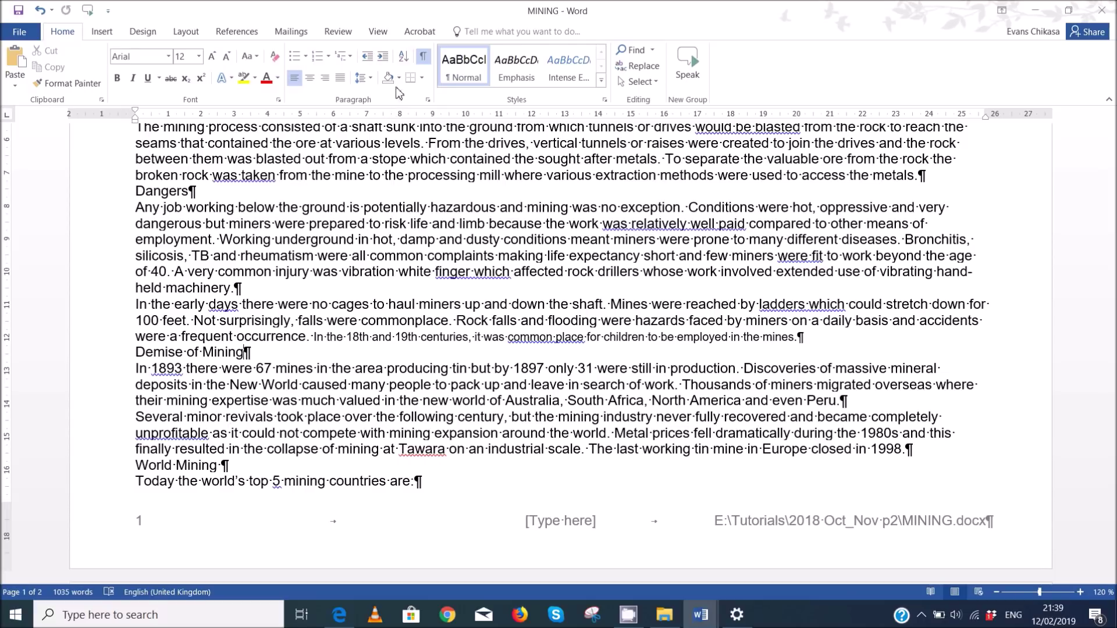
- Hide formatting marks and check the exam paper's next instruction
{"action": "left_click", "coordinate": [423, 56]}
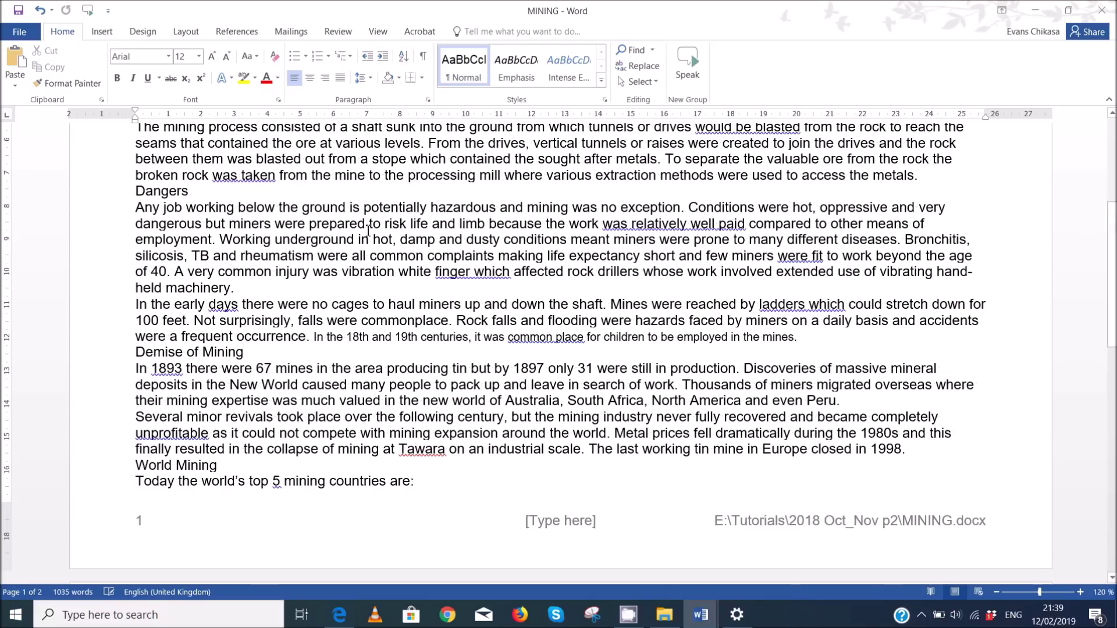
{"action": "mouse_move", "coordinate": [339, 614]}
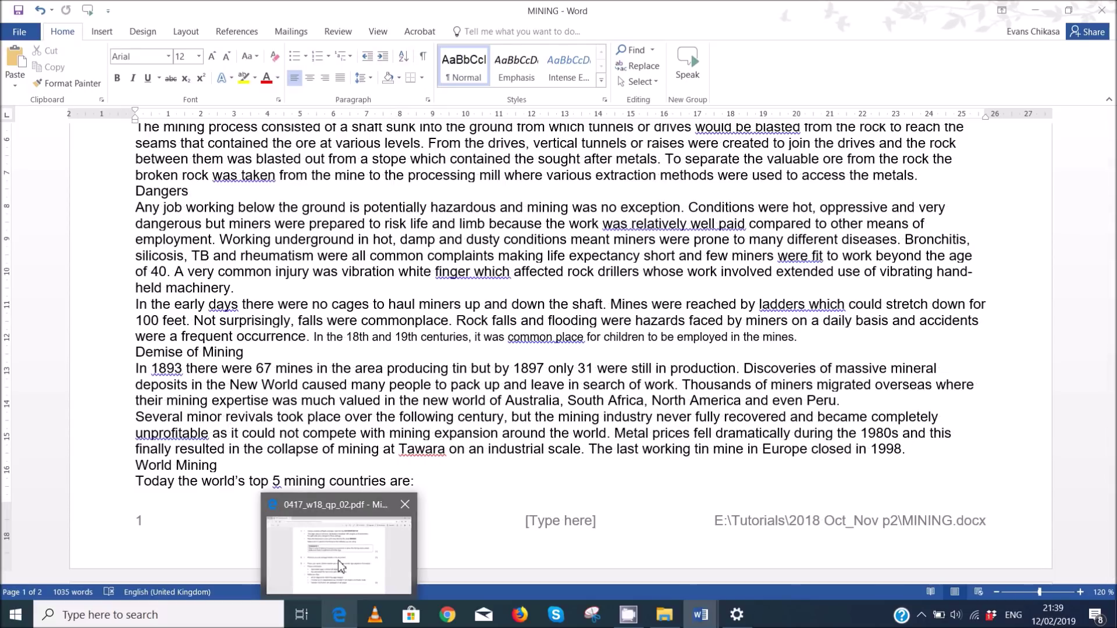
{"action": "left_click", "coordinate": [355, 542]}
{"action": "scroll", "coordinate": [400, 455], "scroll_direction": "down", "scroll_amount": 3}
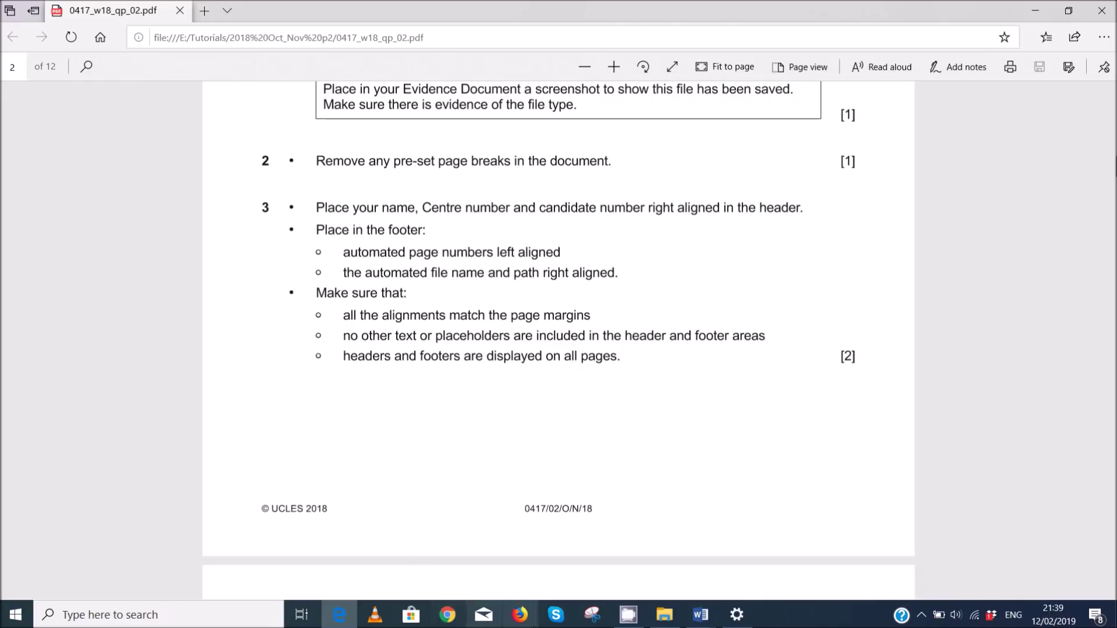
{"action": "mouse_move", "coordinate": [680, 618]}
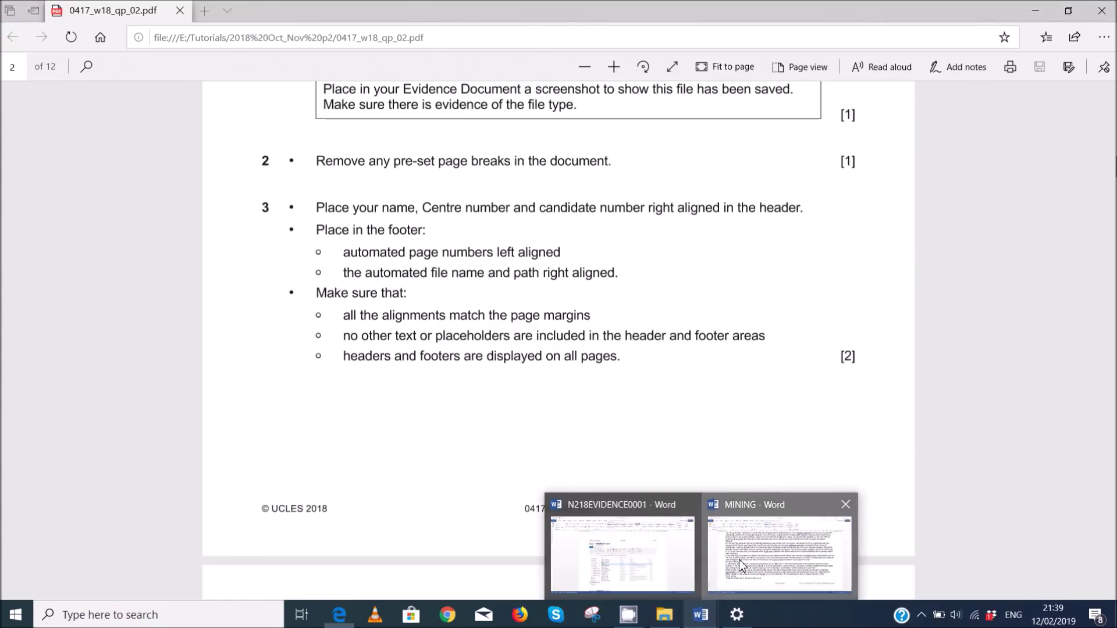
{"action": "left_click", "coordinate": [780, 547]}
- Delete the leftover [Type here] placeholders from the footer centre and header centre and left
{"action": "double_click", "coordinate": [580, 527]}
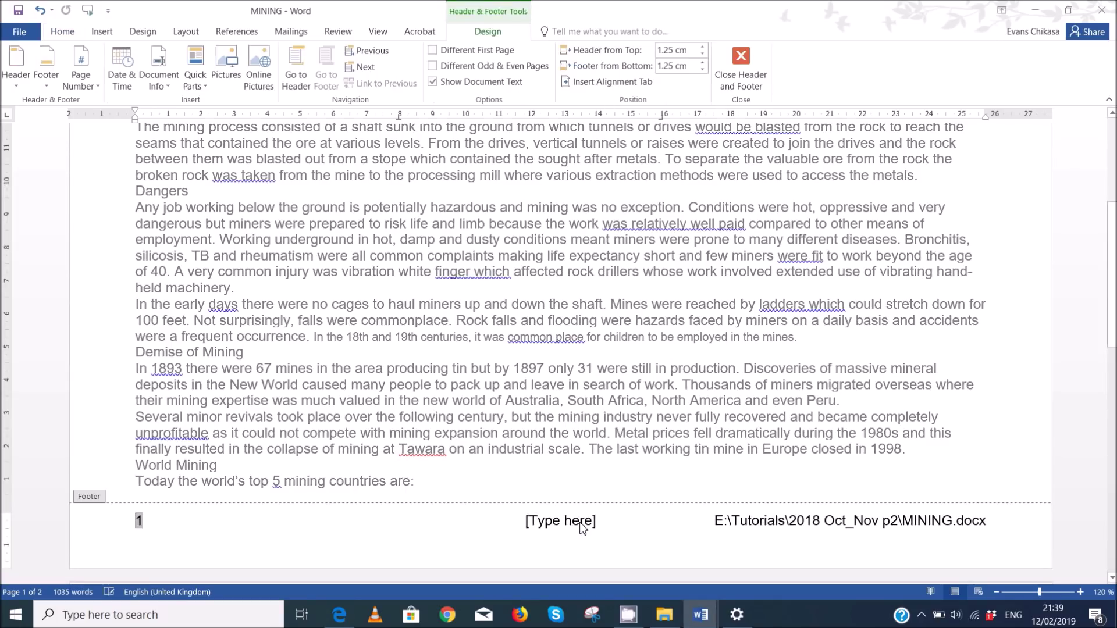
{"action": "left_click", "coordinate": [580, 527]}
{"action": "key", "text": "Delete"}
{"action": "scroll", "coordinate": [585, 501], "scroll_direction": "up", "scroll_amount": 5}
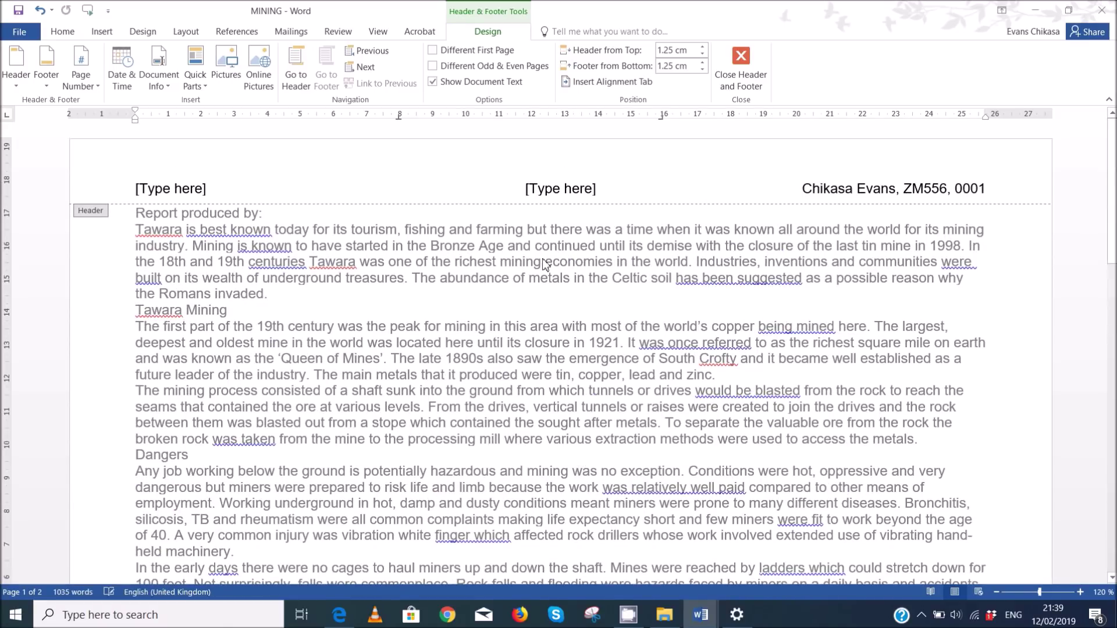
{"action": "left_click", "coordinate": [573, 196]}
{"action": "key", "text": "Delete"}
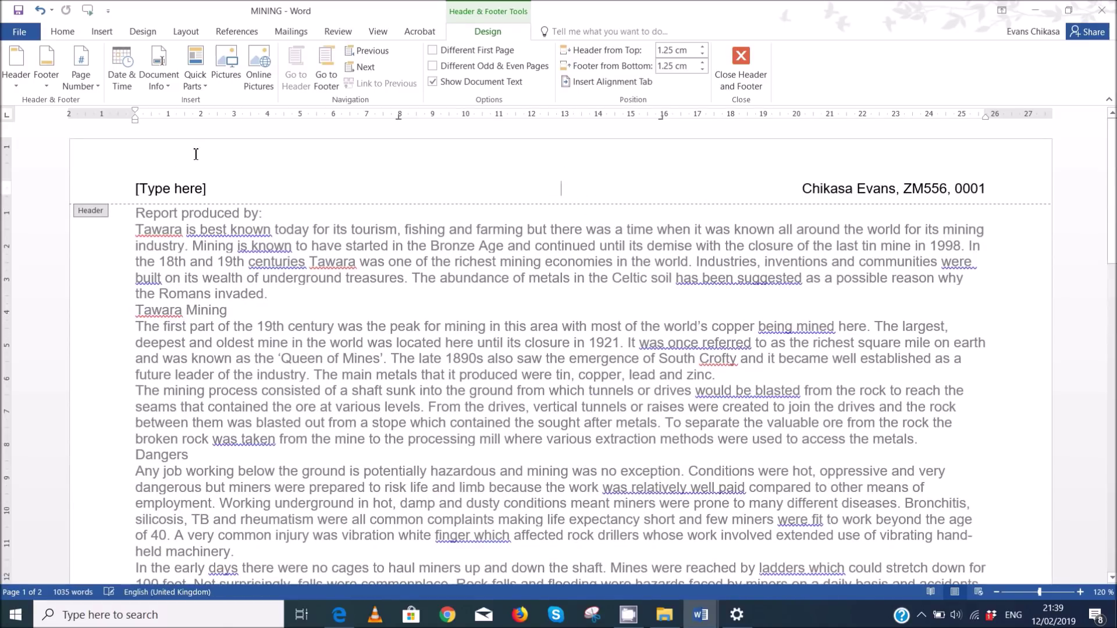
{"action": "left_click", "coordinate": [179, 189]}
{"action": "key", "text": "Delete"}
{"action": "left_click", "coordinate": [740, 69]}
- Verify the text's left and right indents line up with the page margins
{"action": "scroll", "coordinate": [684, 317], "scroll_direction": "down", "scroll_amount": 4}
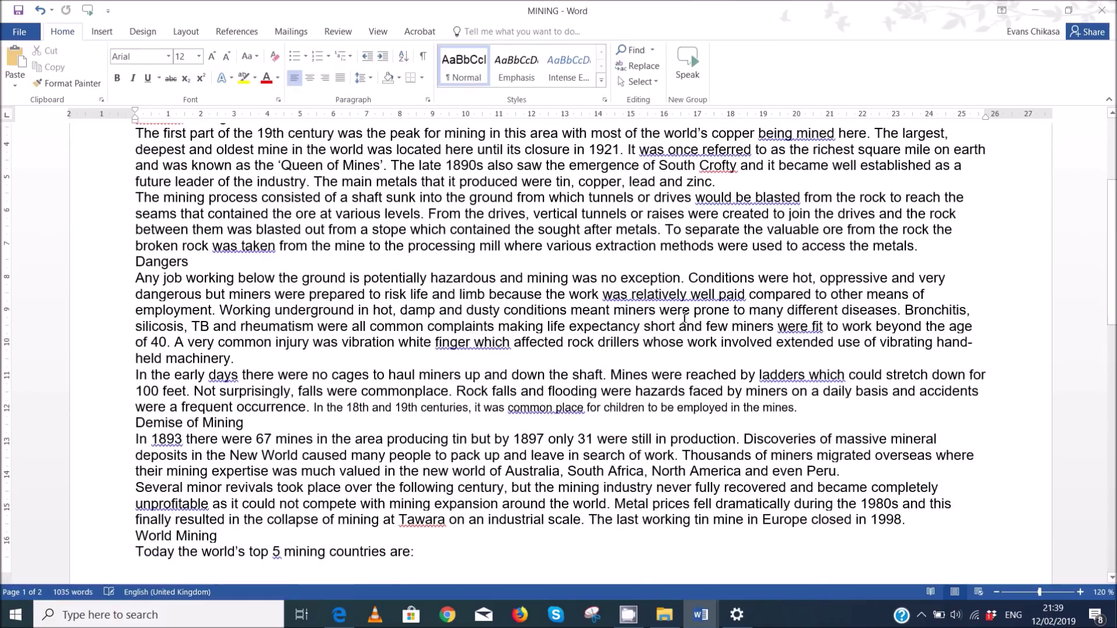
{"action": "scroll", "coordinate": [590, 342], "scroll_direction": "up", "scroll_amount": 4}
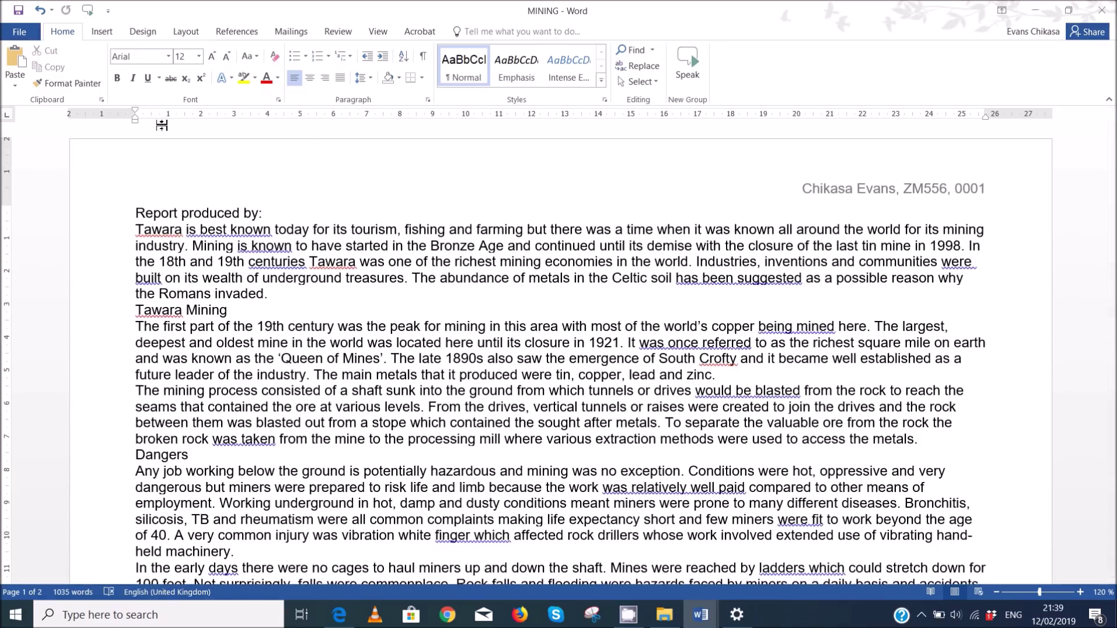
{"action": "left_click_drag", "start_coordinate": [134, 121], "coordinate": [135, 121]}
{"action": "left_click_drag", "start_coordinate": [988, 121], "coordinate": [990, 126]}
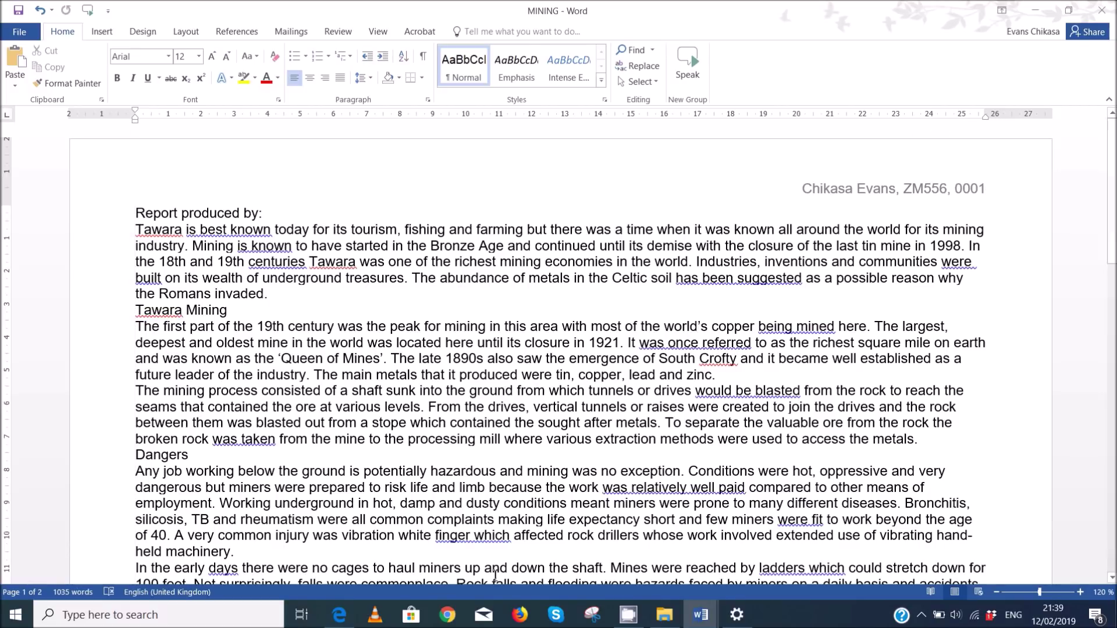
{"action": "left_click", "coordinate": [339, 615]}
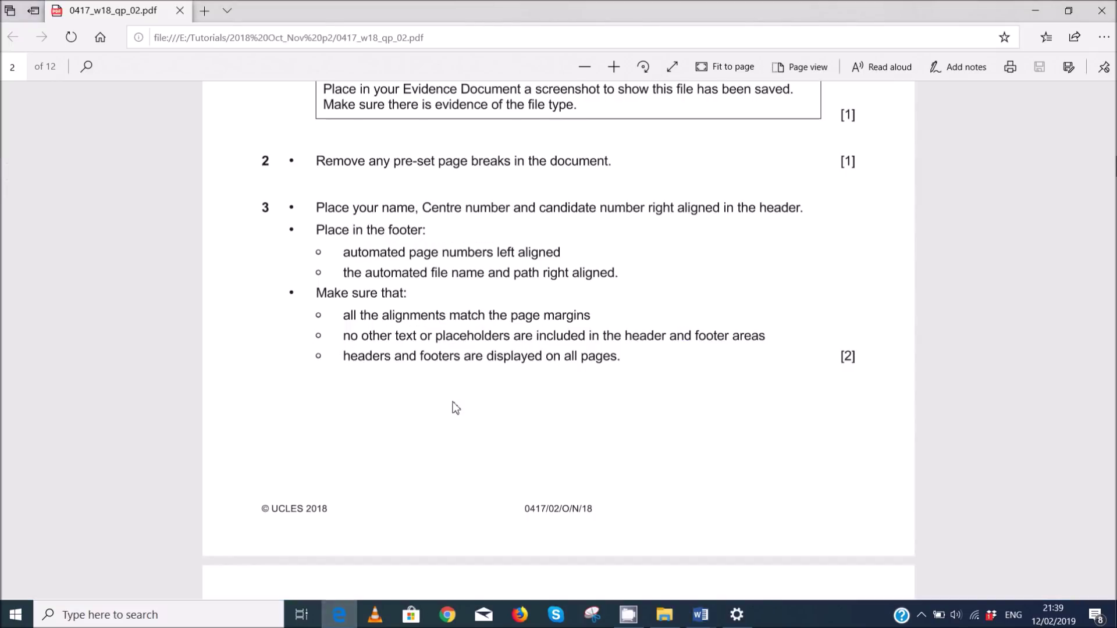
- Read the House Style Specifications table on page 3 of the exam PDF
{"action": "scroll", "coordinate": [456, 408], "scroll_direction": "down", "scroll_amount": 10}
{"action": "scroll", "coordinate": [456, 410], "scroll_direction": "up", "scroll_amount": 3}
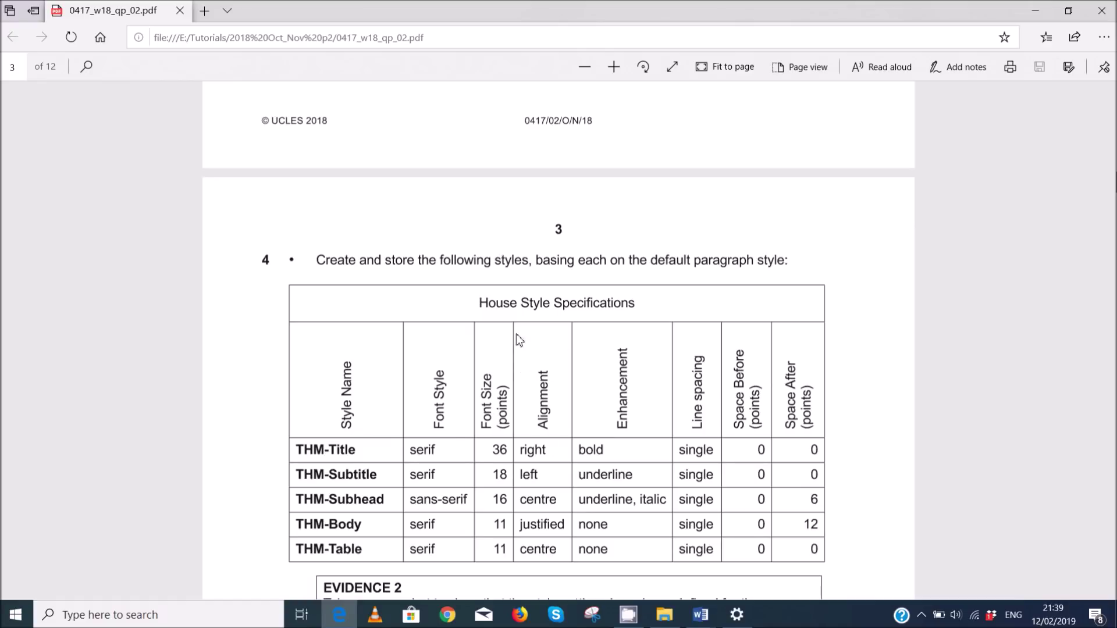
{"action": "scroll", "coordinate": [445, 366], "scroll_direction": "down", "scroll_amount": 4}
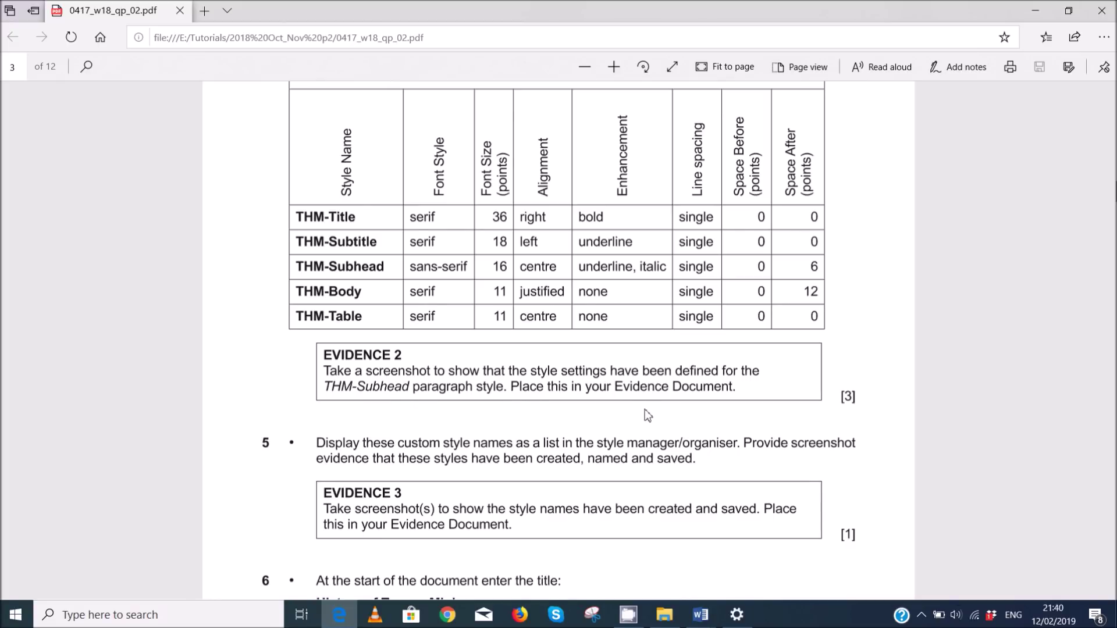
{"action": "mouse_move", "coordinate": [702, 620]}
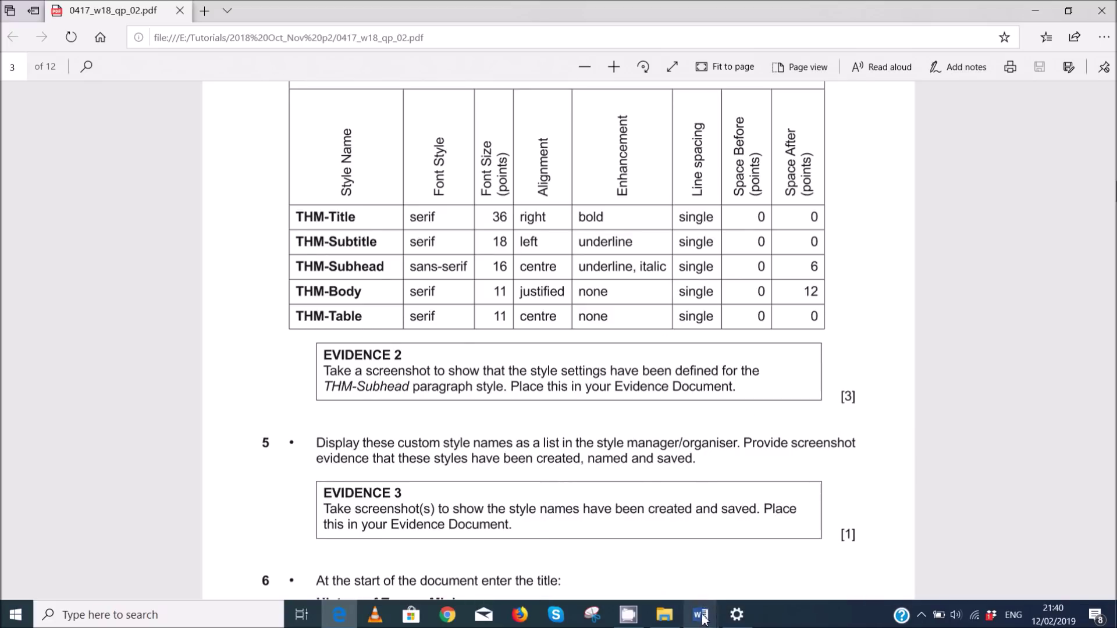
{"action": "left_click", "coordinate": [738, 567]}
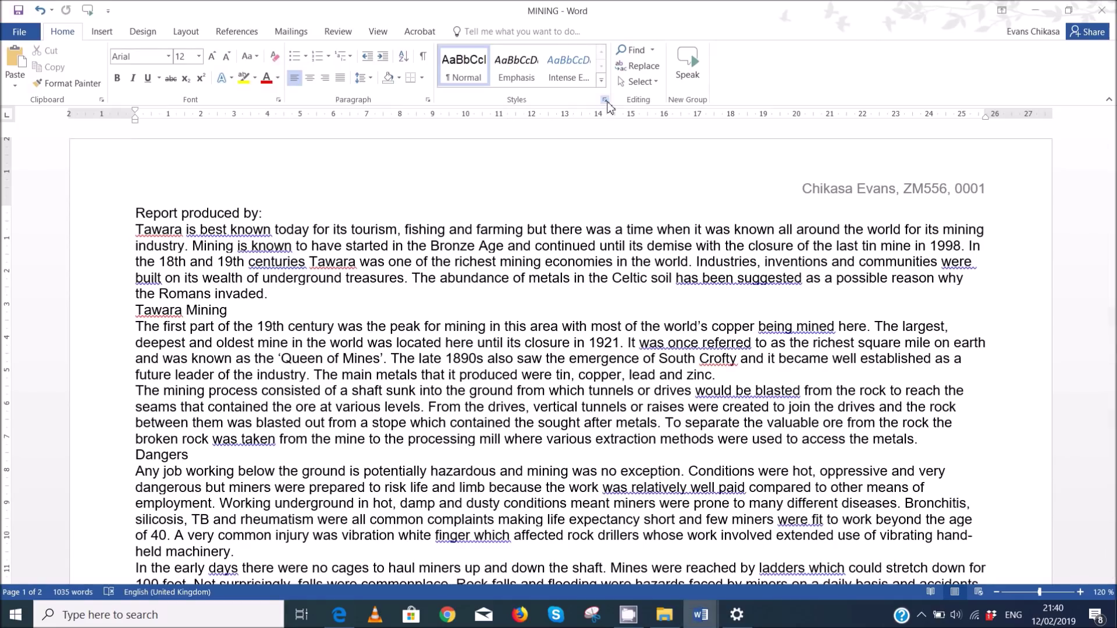
- Open the Styles pane and start a new paragraph style named THM-Title
{"action": "left_click", "coordinate": [605, 100]}
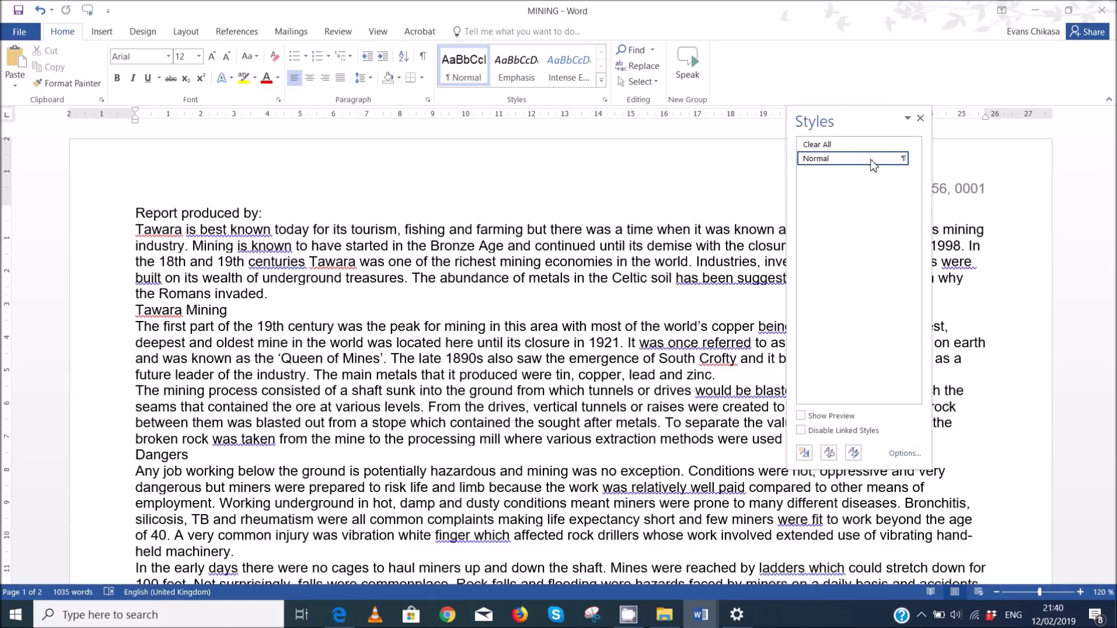
{"action": "left_click", "coordinate": [805, 458]}
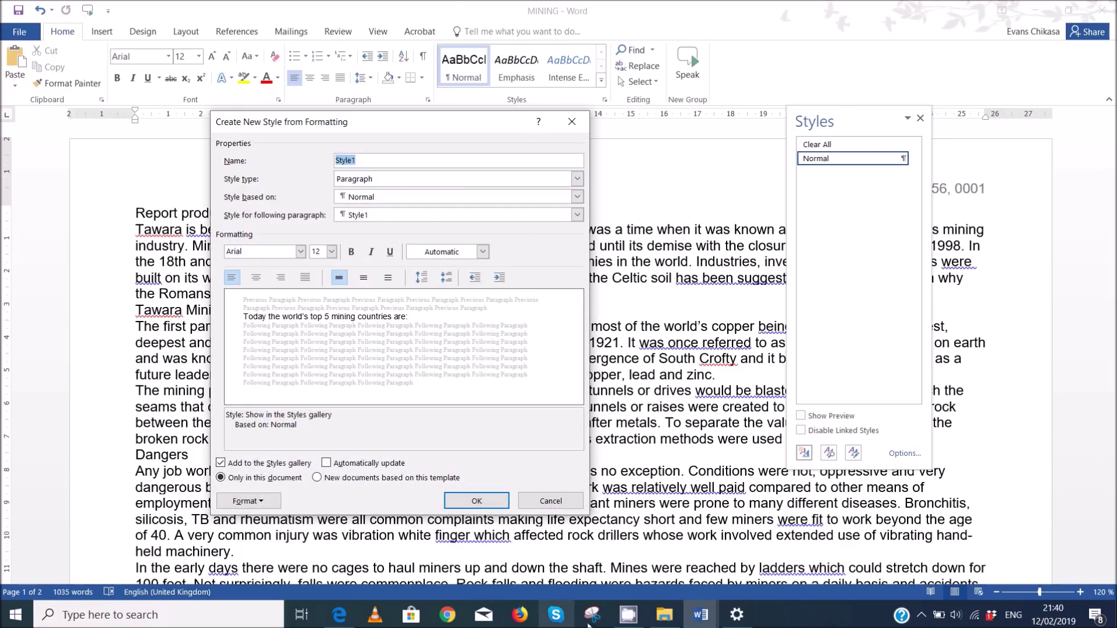
{"action": "left_click", "coordinate": [352, 625]}
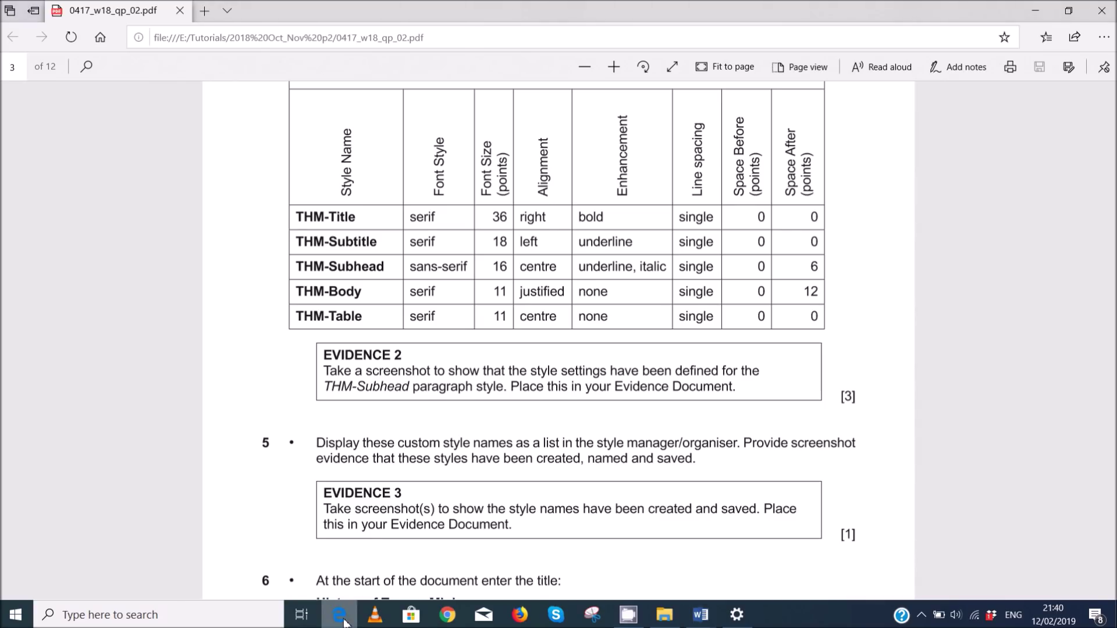
{"action": "left_click", "coordinate": [345, 621]}
{"action": "type", "text": "THM-Title"}
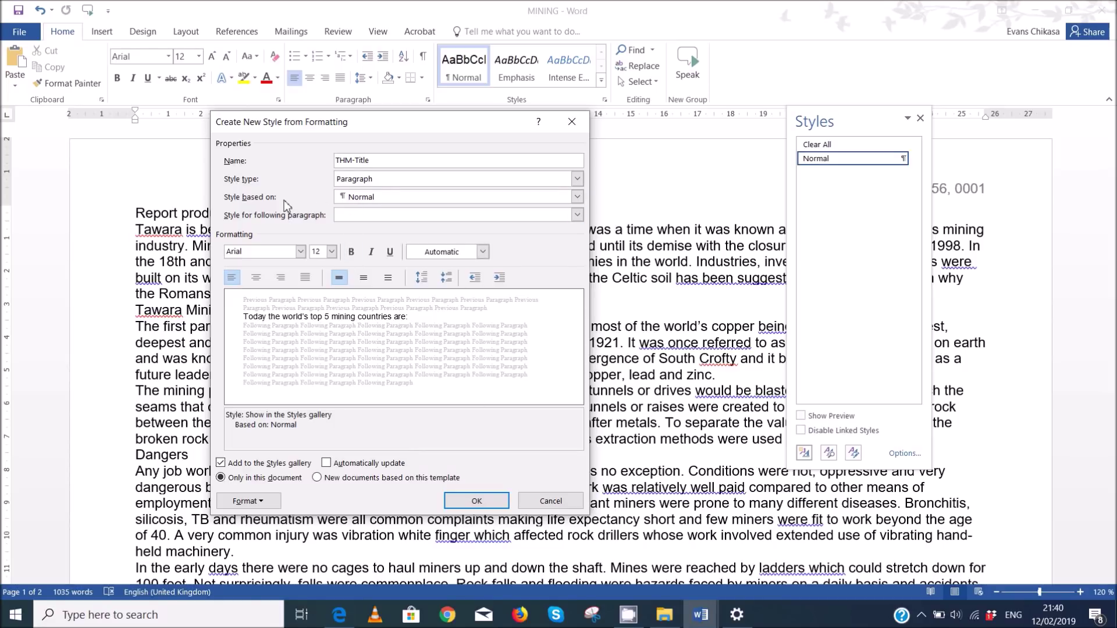
- Resize and move the exam PDF window beside Word to see the style specifications
{"action": "left_click", "coordinate": [338, 613]}
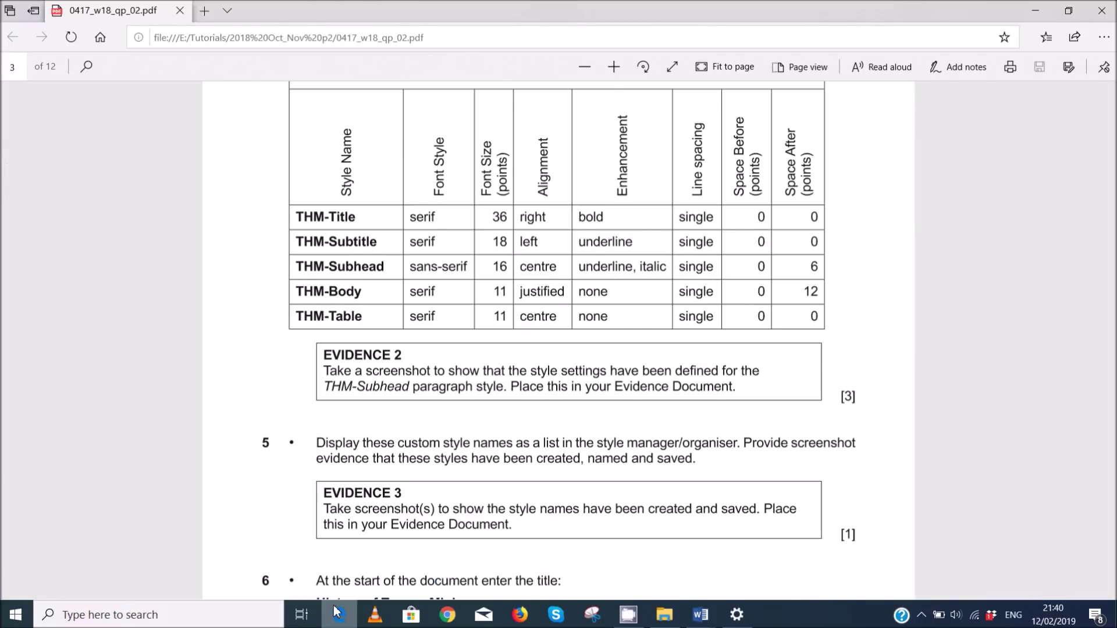
{"action": "left_click", "coordinate": [1069, 11]}
{"action": "left_click_drag", "start_coordinate": [645, 29], "coordinate": [861, 64]}
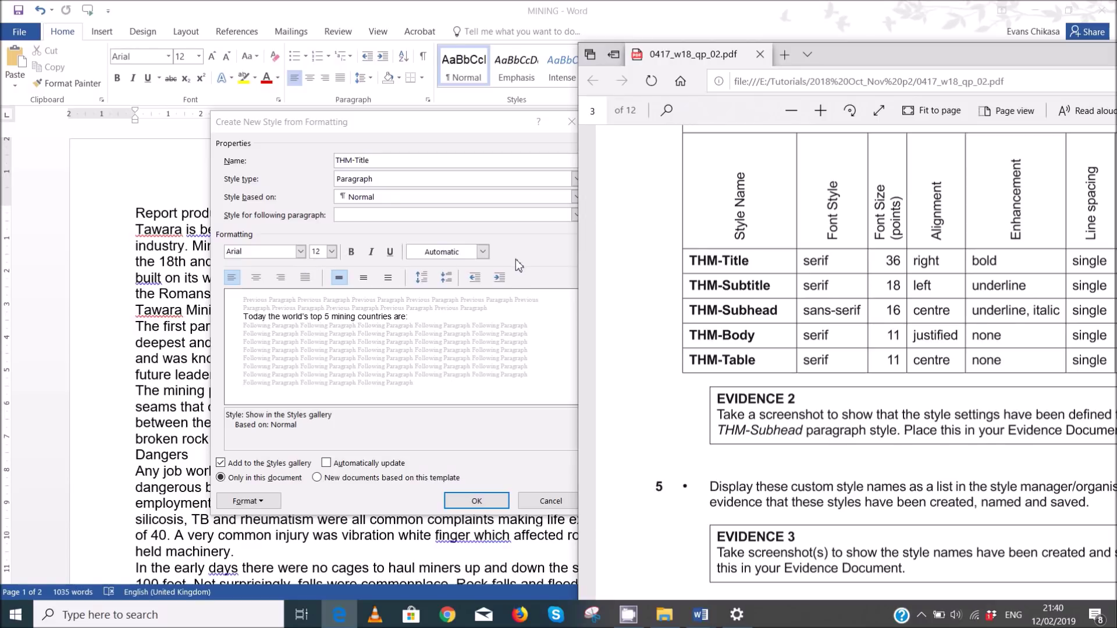
{"action": "left_click", "coordinate": [262, 257]}
- Set the THM-Title style's font to Times New Roman and make it bold
{"action": "type", "text": "Se"}
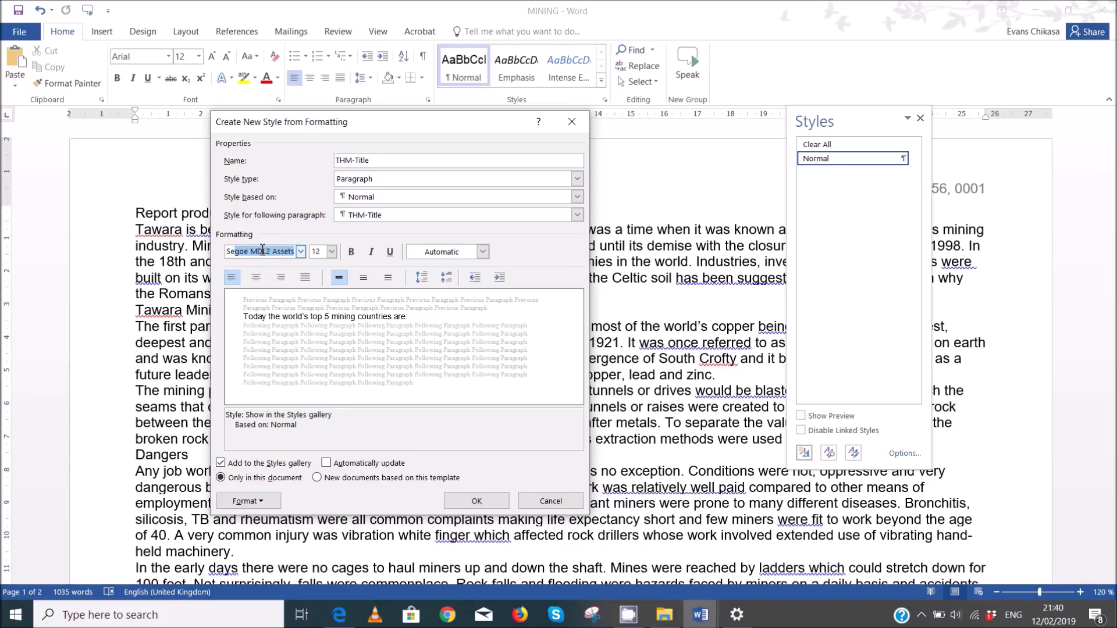
{"action": "key", "text": "BackSpace"}
{"action": "key", "text": "BackSpace"}
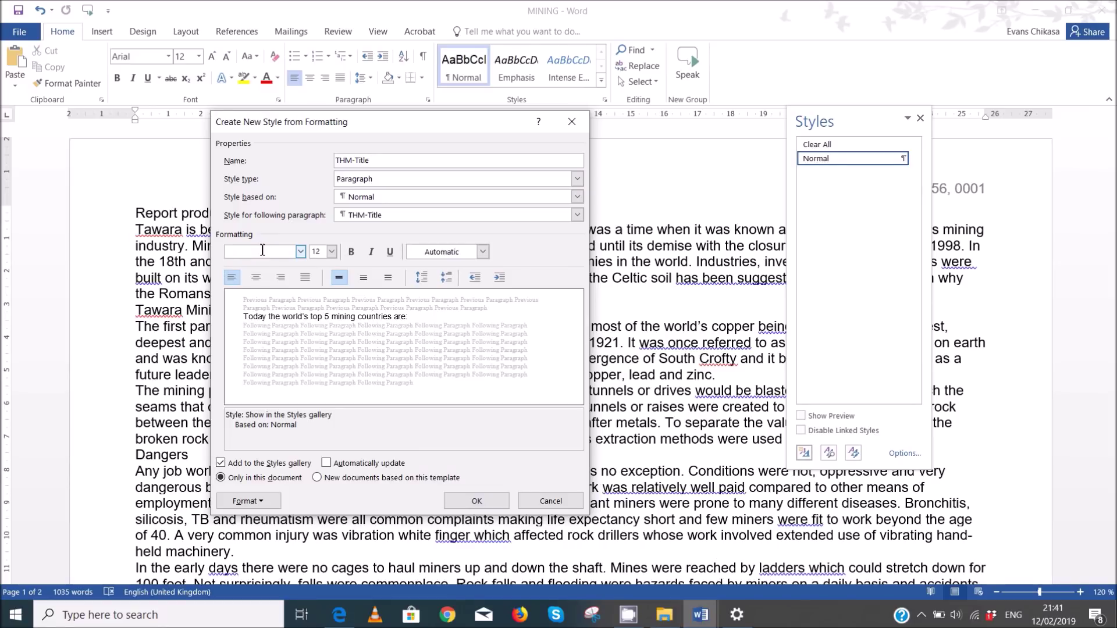
{"action": "type", "text": "Times New Roman"}
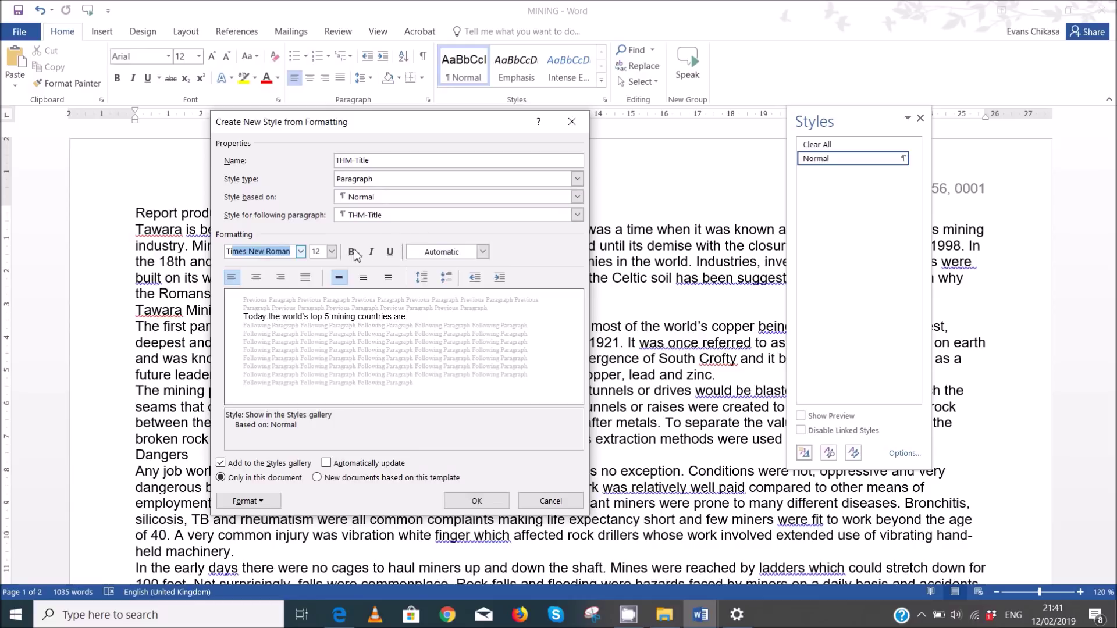
{"action": "left_click", "coordinate": [322, 250]}
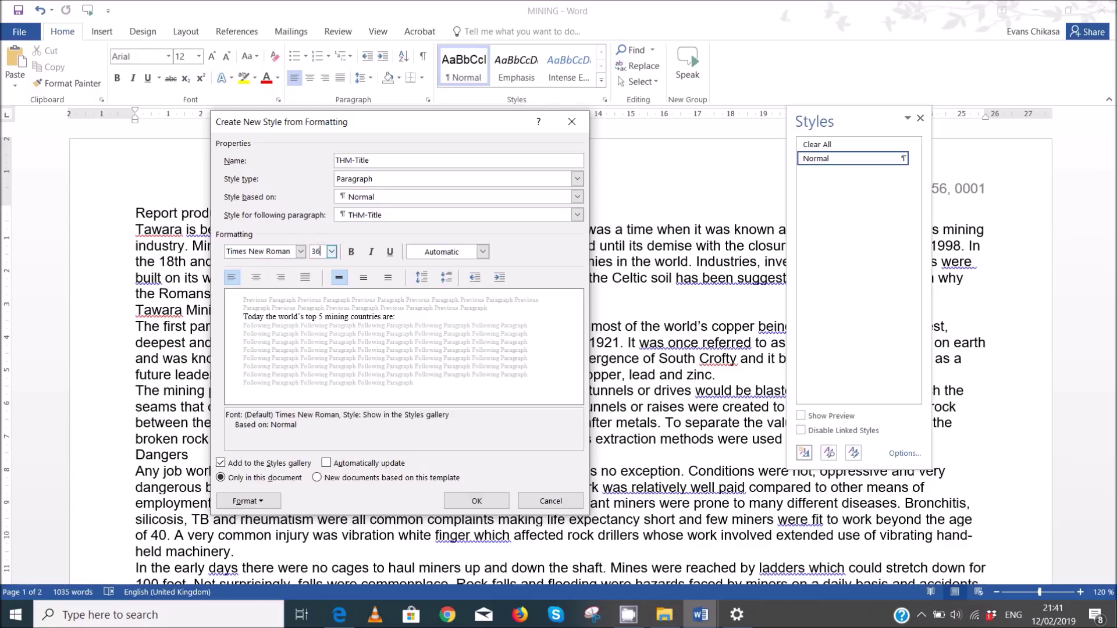
{"action": "left_click", "coordinate": [353, 252]}
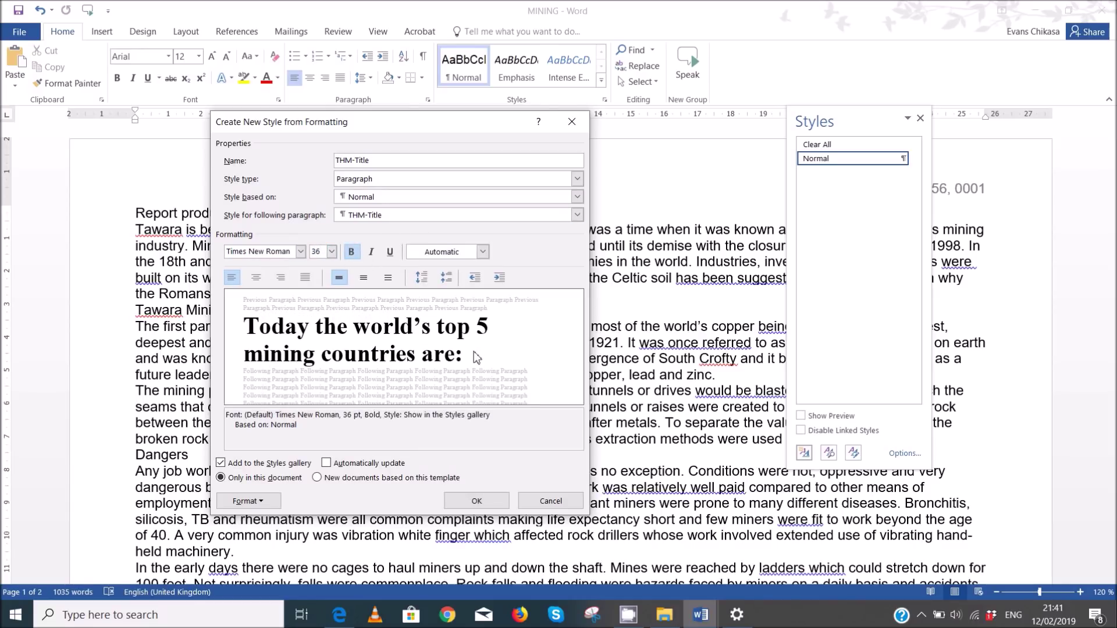
- Review the style's paragraph settings and save THM-Title, applying it to the top-5 countries line
{"action": "left_click", "coordinate": [340, 615]}
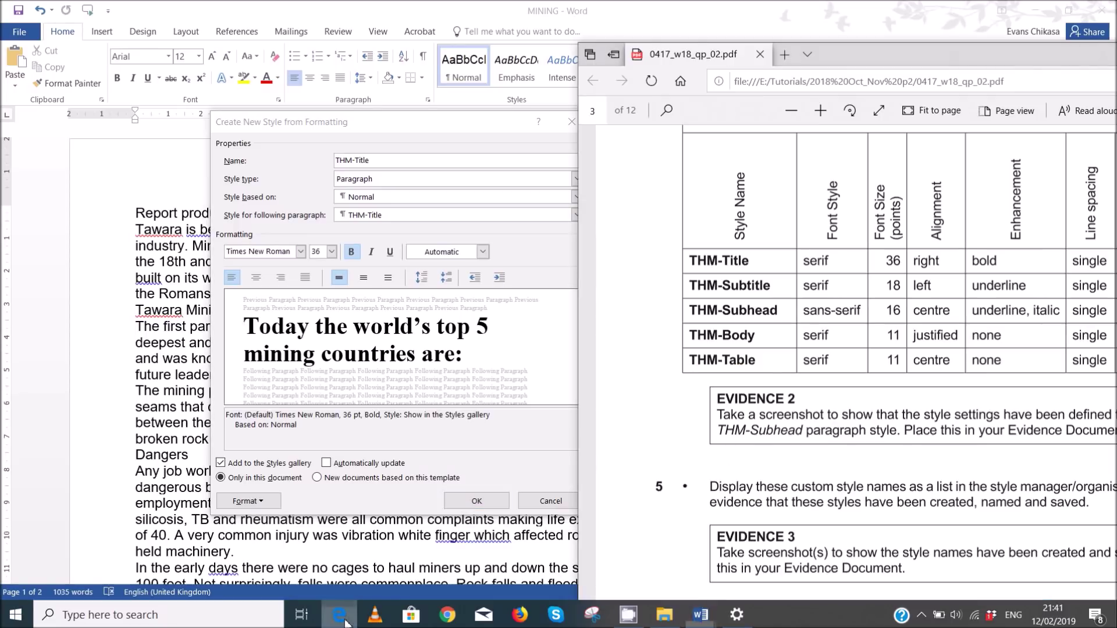
{"action": "left_click_drag", "start_coordinate": [917, 58], "coordinate": [636, 43]}
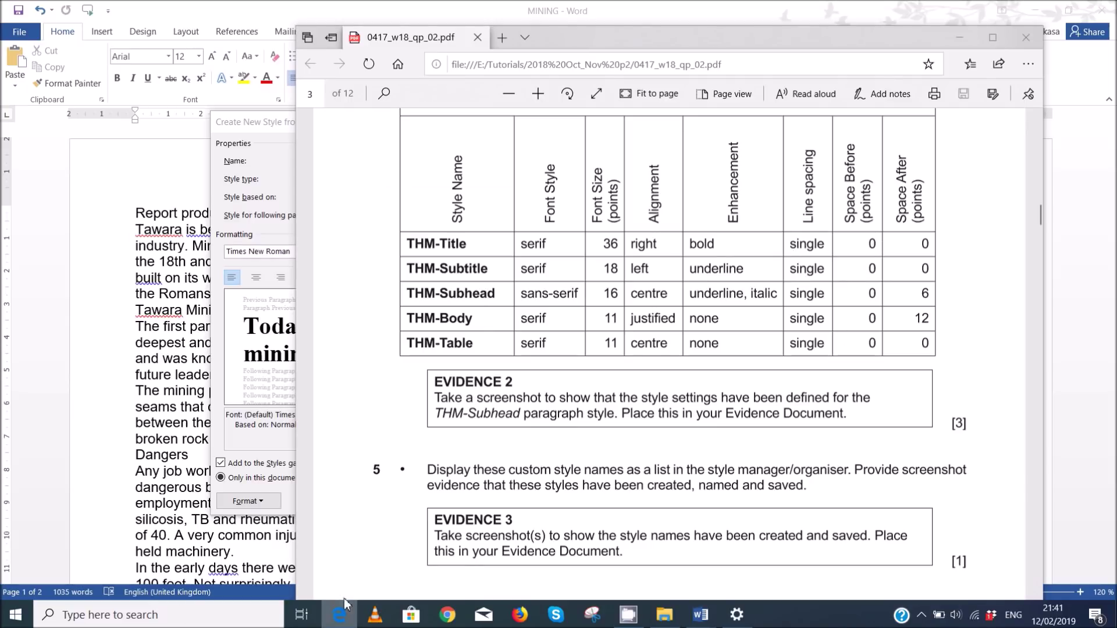
{"action": "mouse_move", "coordinate": [701, 614]}
{"action": "left_click", "coordinate": [765, 562]}
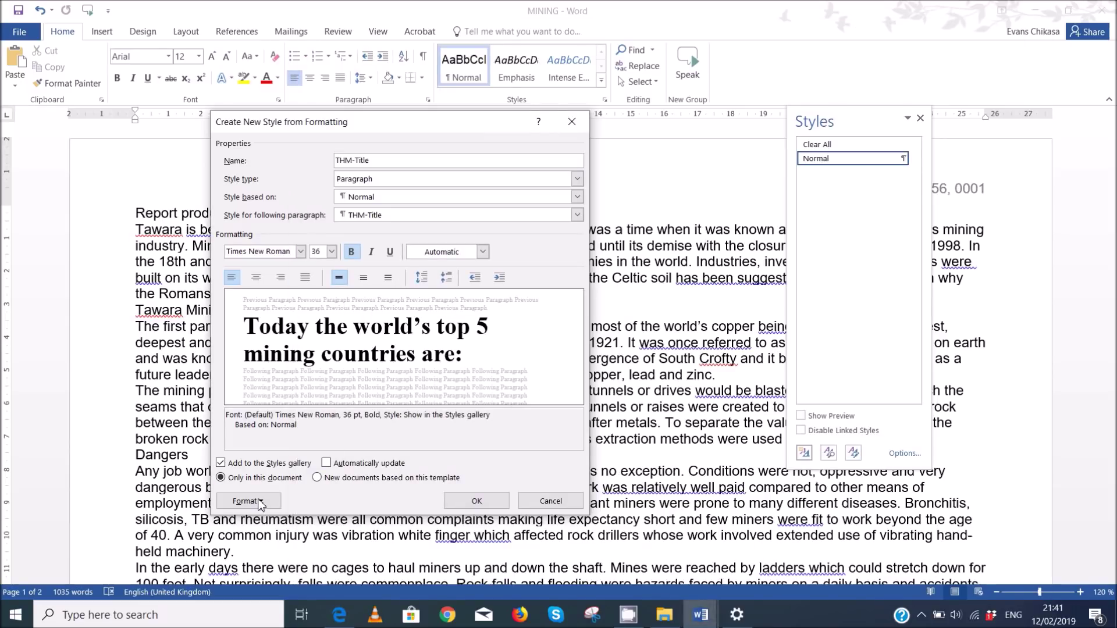
{"action": "left_click", "coordinate": [259, 502]}
{"action": "left_click", "coordinate": [282, 381]}
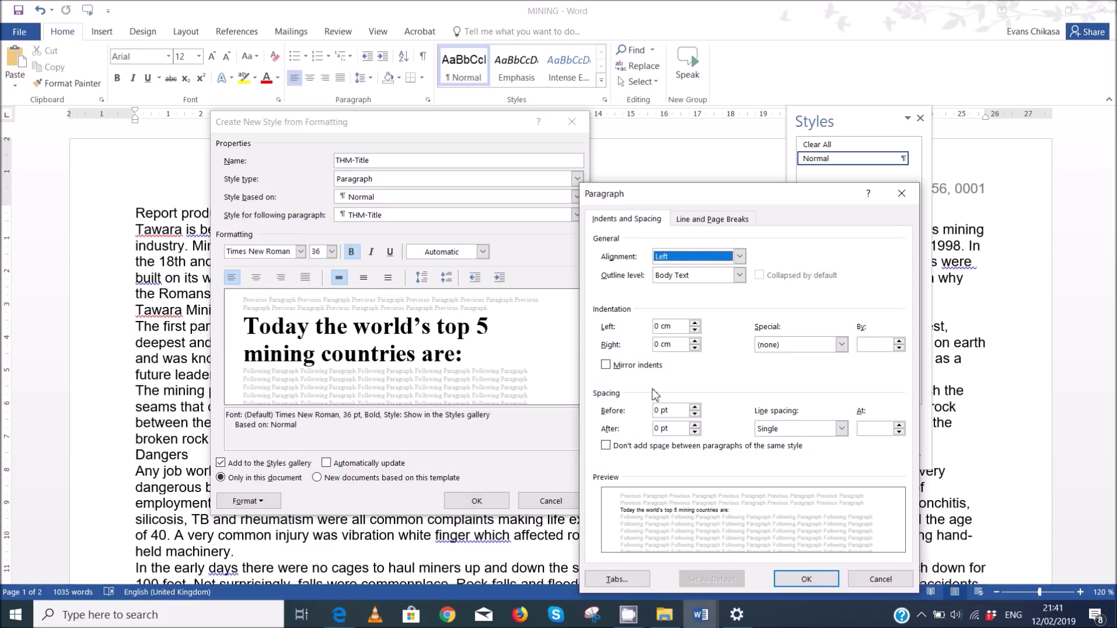
{"action": "left_click", "coordinate": [806, 579]}
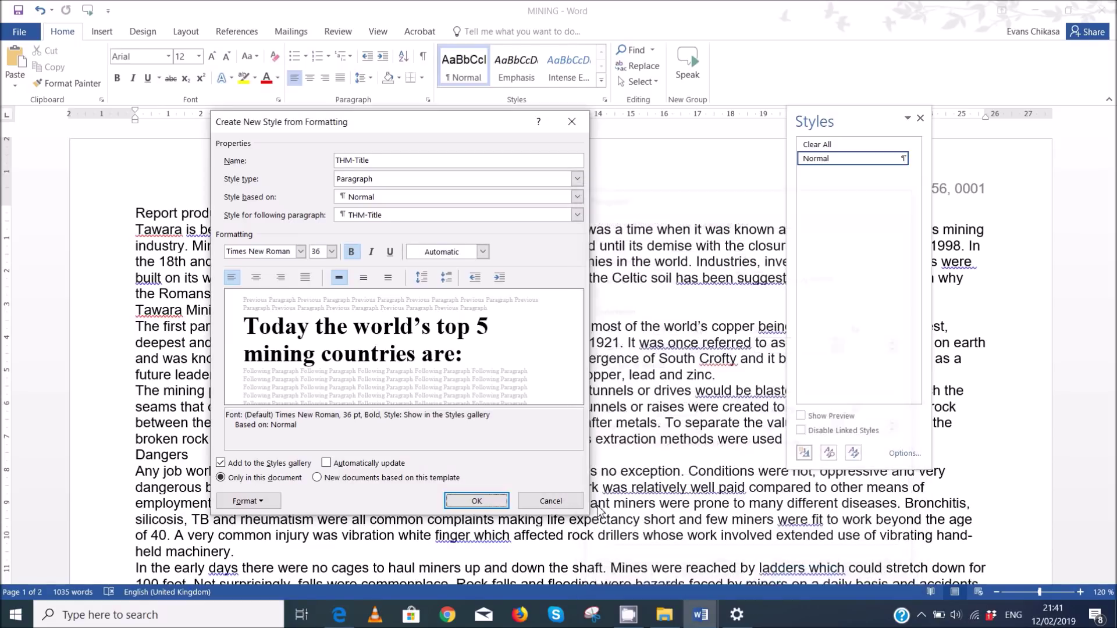
{"action": "left_click", "coordinate": [476, 502]}
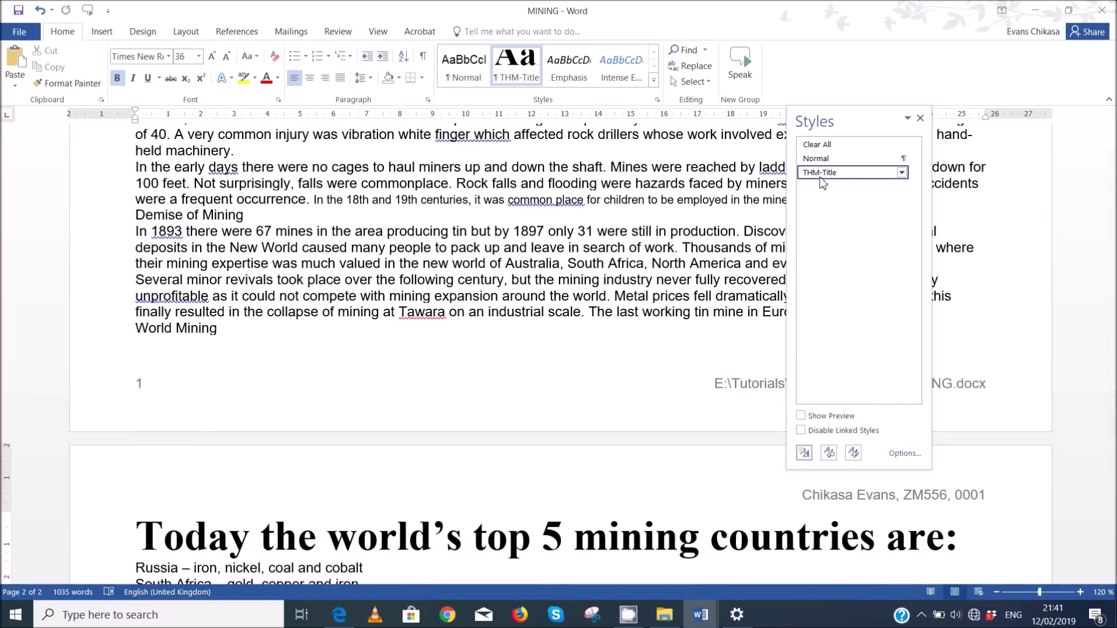
- Reset the heading to Normal, discard a trial new style, and reapply THM-Title
{"action": "mouse_move", "coordinate": [836, 177]}
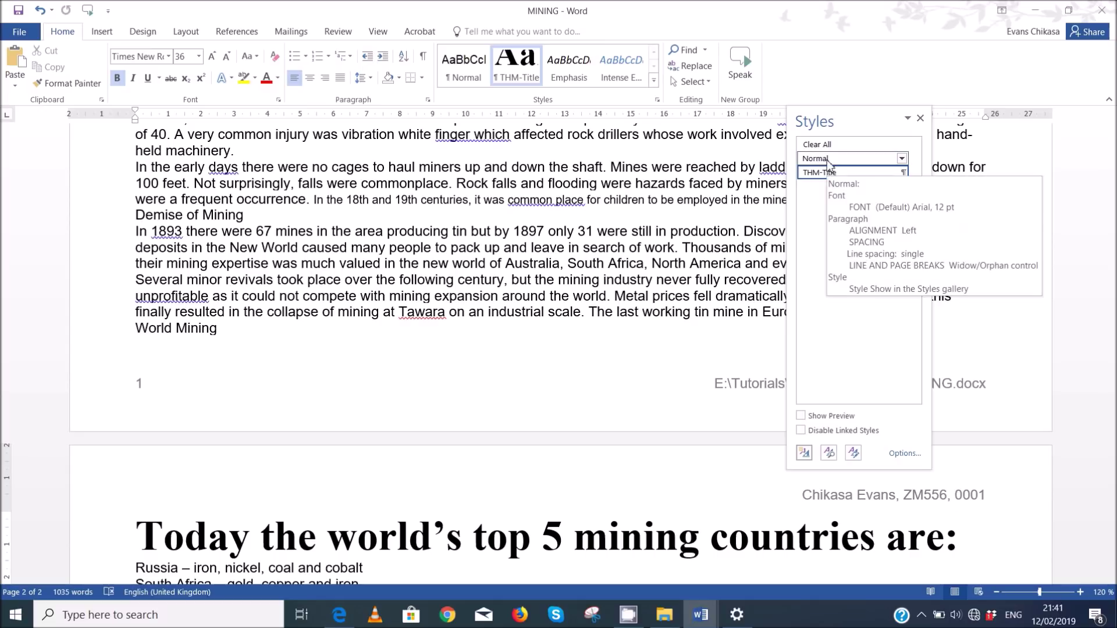
{"action": "left_click", "coordinate": [827, 159]}
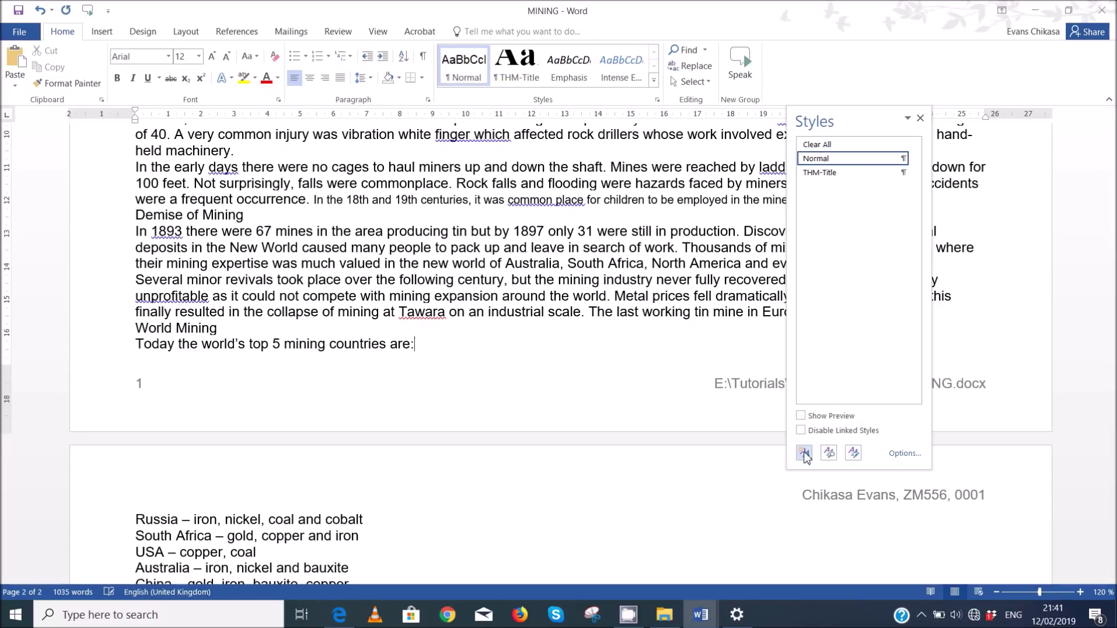
{"action": "left_click", "coordinate": [805, 452]}
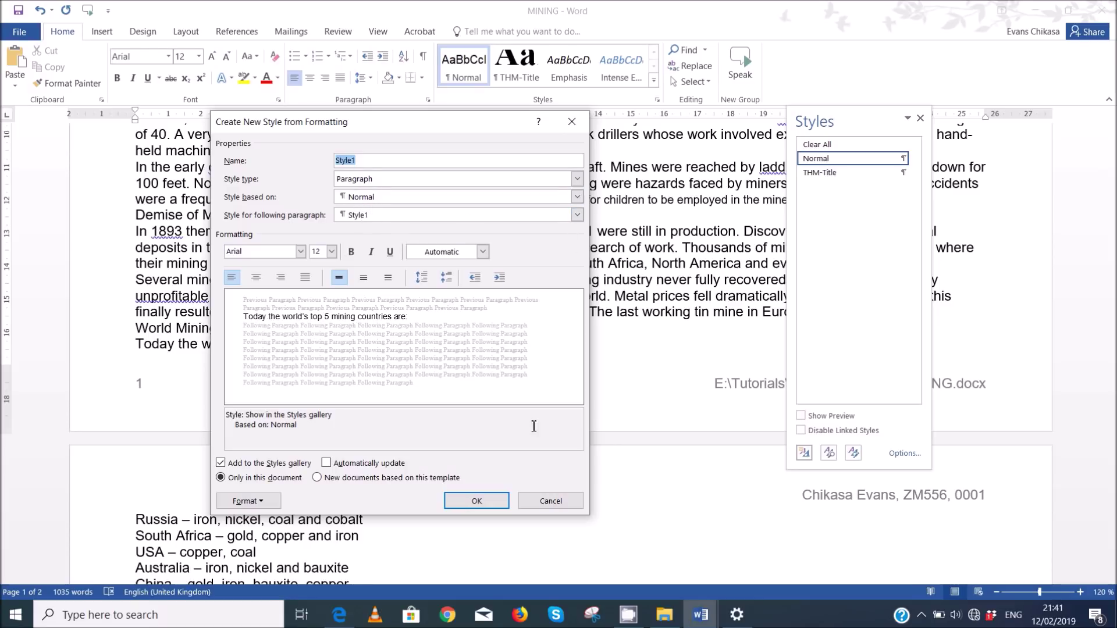
{"action": "left_click", "coordinate": [540, 502]}
{"action": "left_click", "coordinate": [822, 174]}
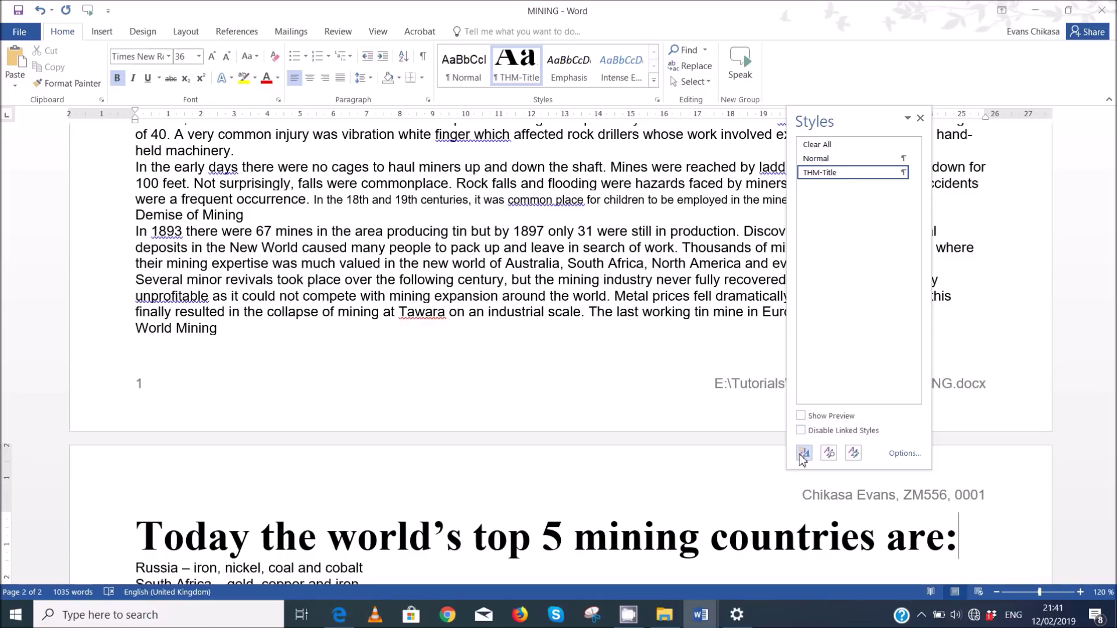
- Discard another trial style based on Normal, return the heading to Normal, and start a new style
{"action": "left_click", "coordinate": [803, 457]}
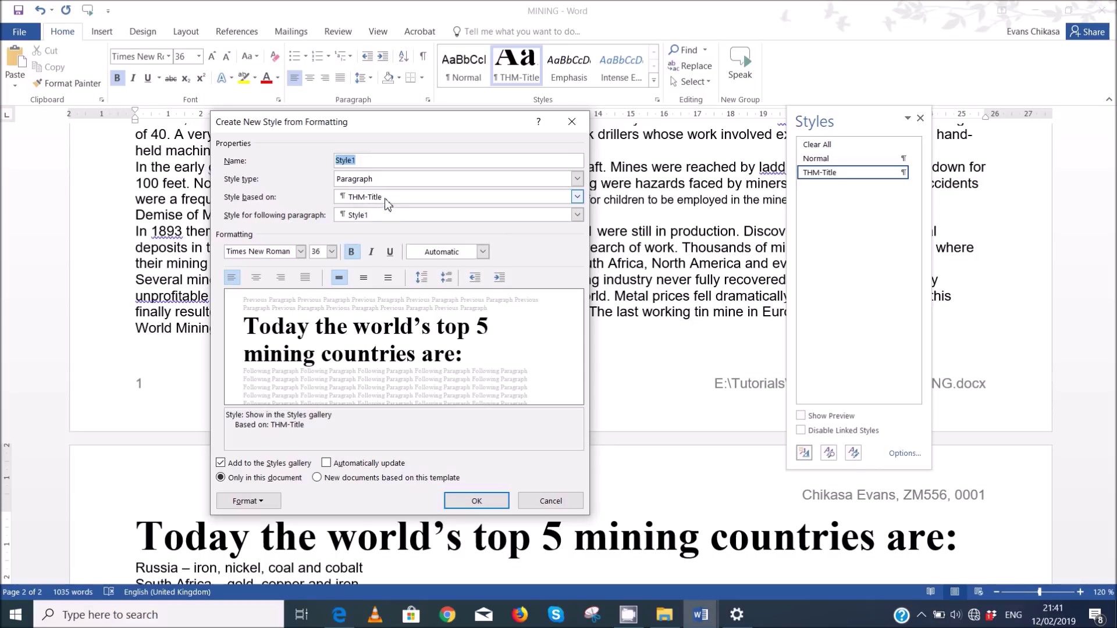
{"action": "left_click", "coordinate": [386, 201]}
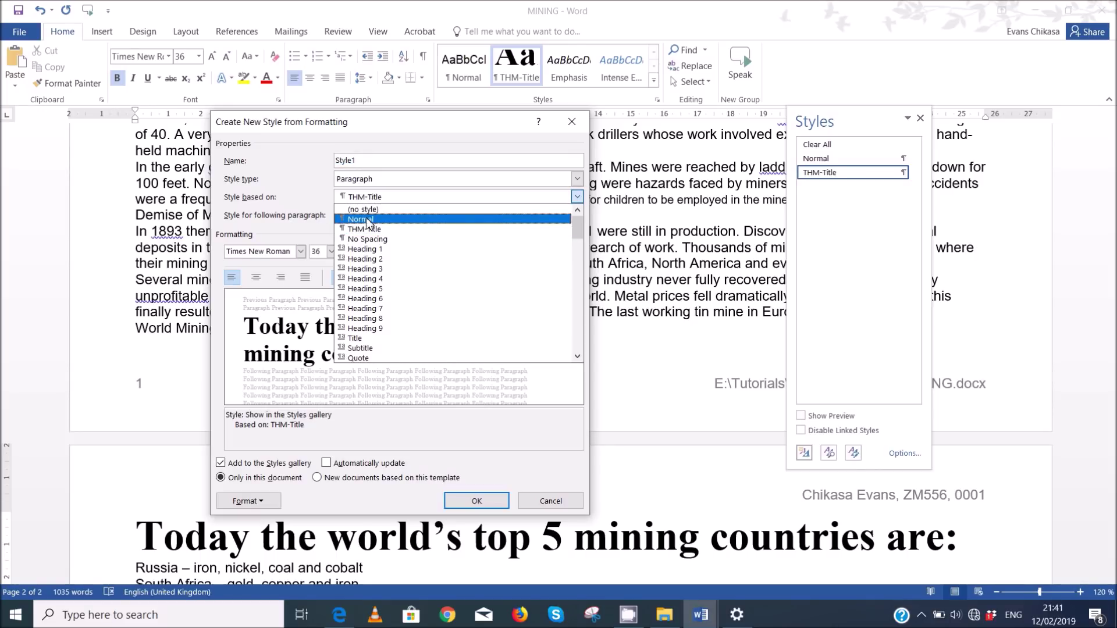
{"action": "left_click", "coordinate": [372, 210]}
{"action": "left_click", "coordinate": [552, 501]}
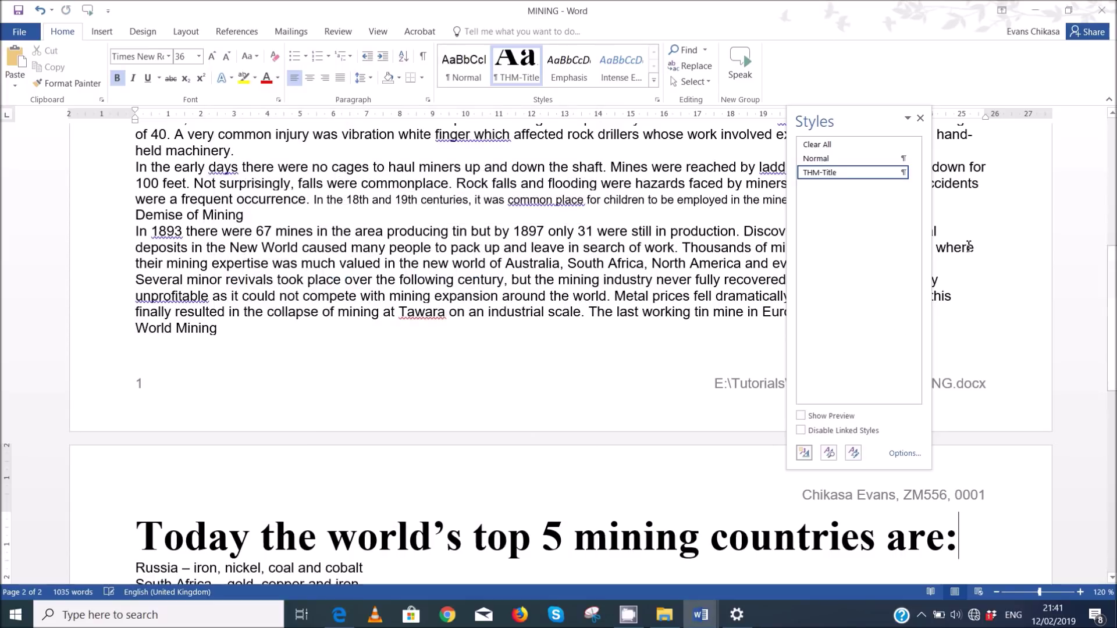
{"action": "left_click", "coordinate": [835, 161]}
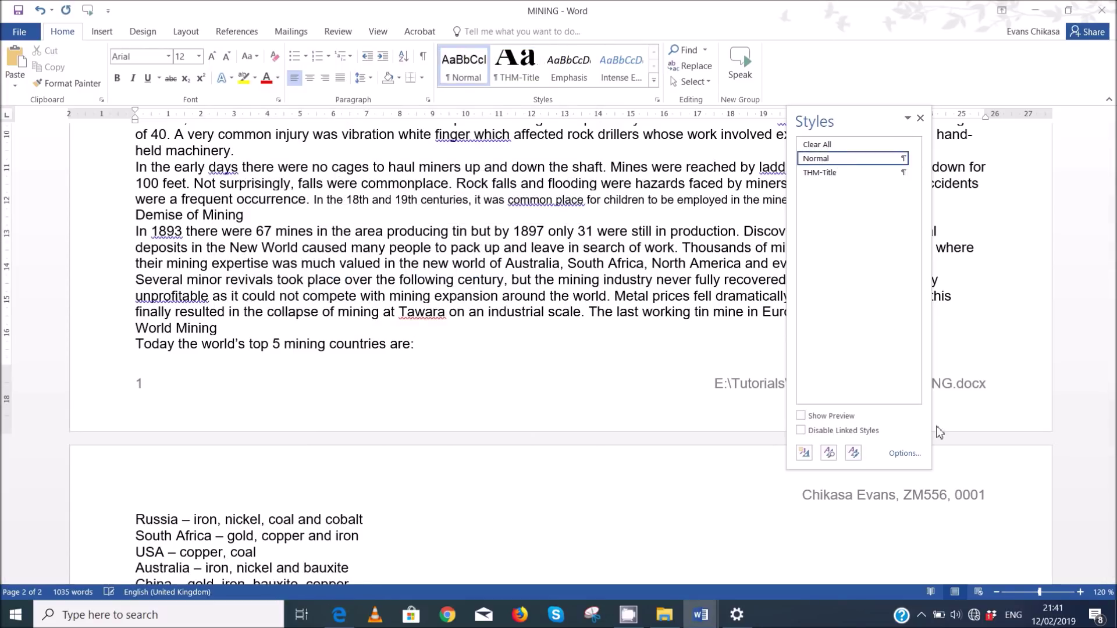
{"action": "left_click", "coordinate": [804, 453]}
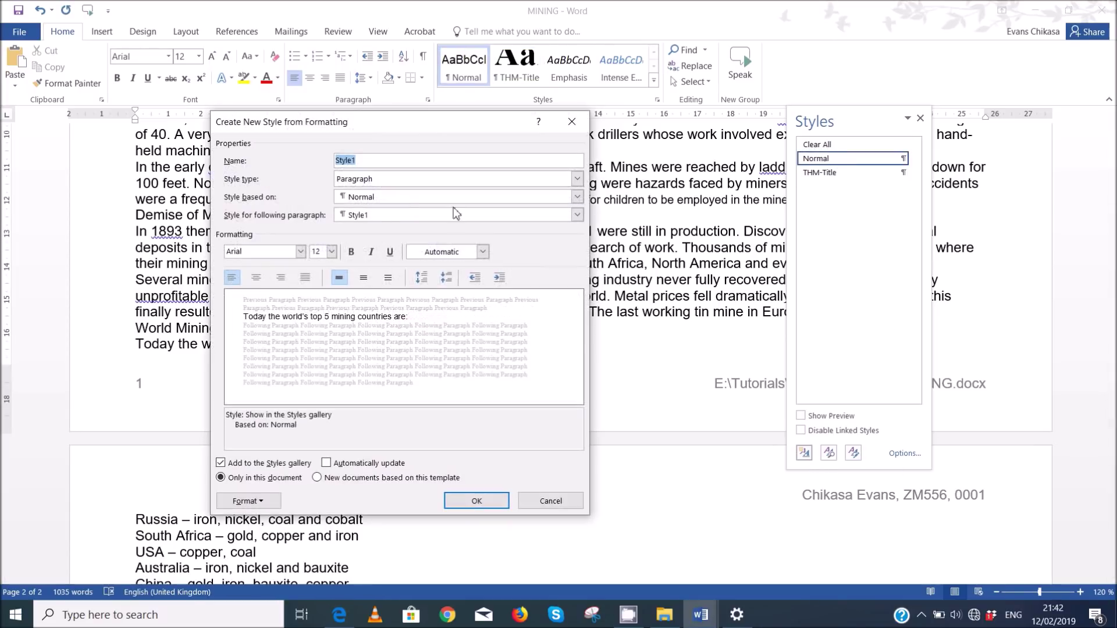
- Name the new style THM_Subtitle and set its font to Times New Roman
{"action": "left_click", "coordinate": [350, 617]}
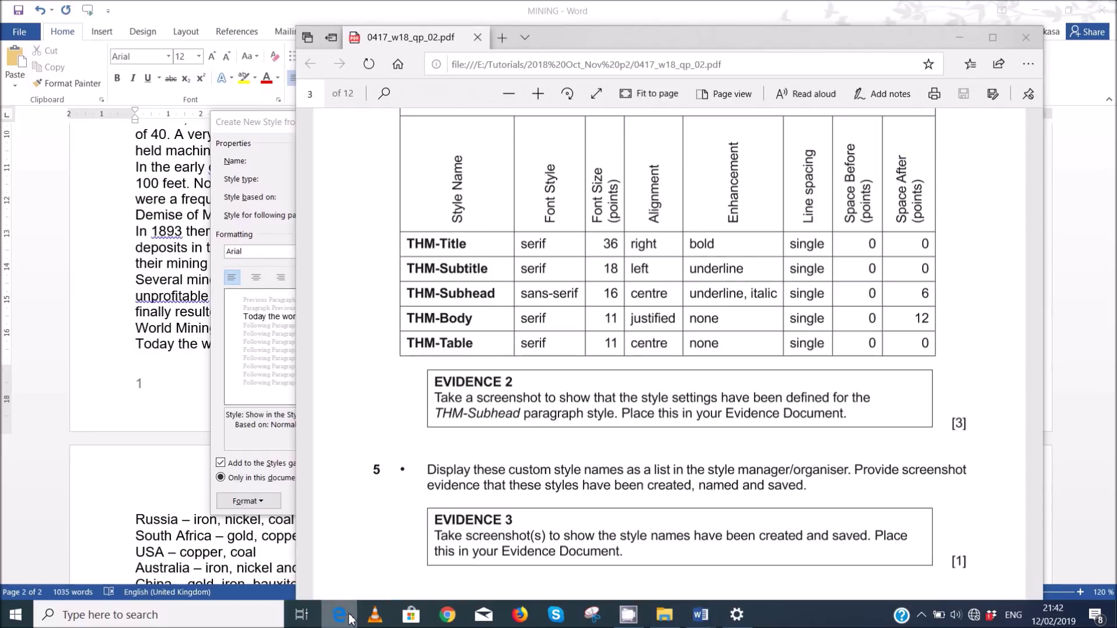
{"action": "left_click", "coordinate": [349, 617]}
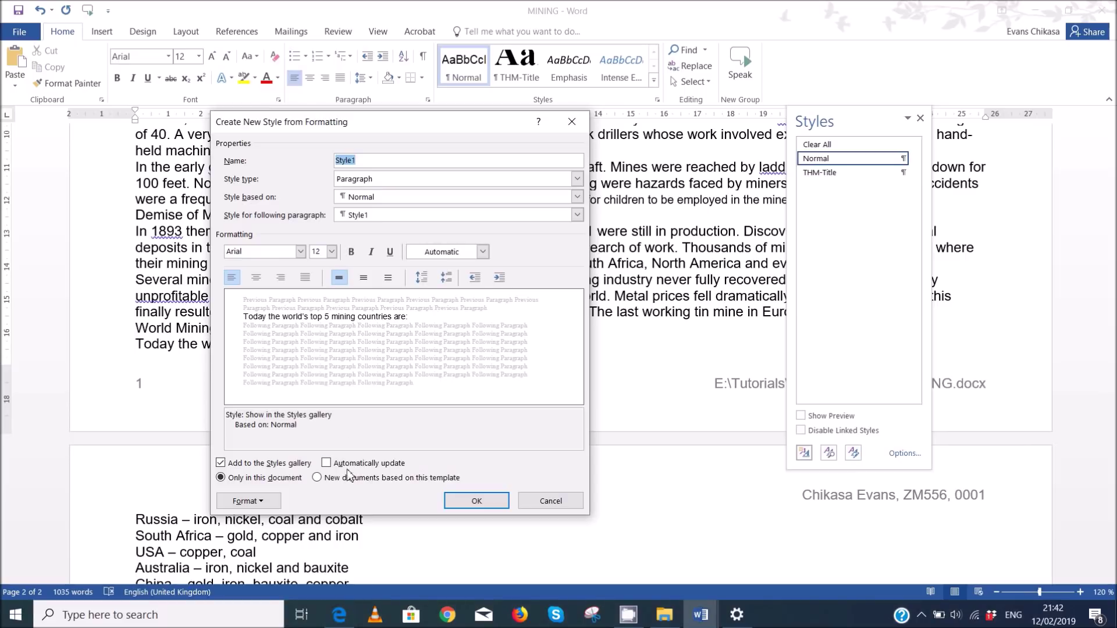
{"action": "type", "text": "THM_Subtit"}
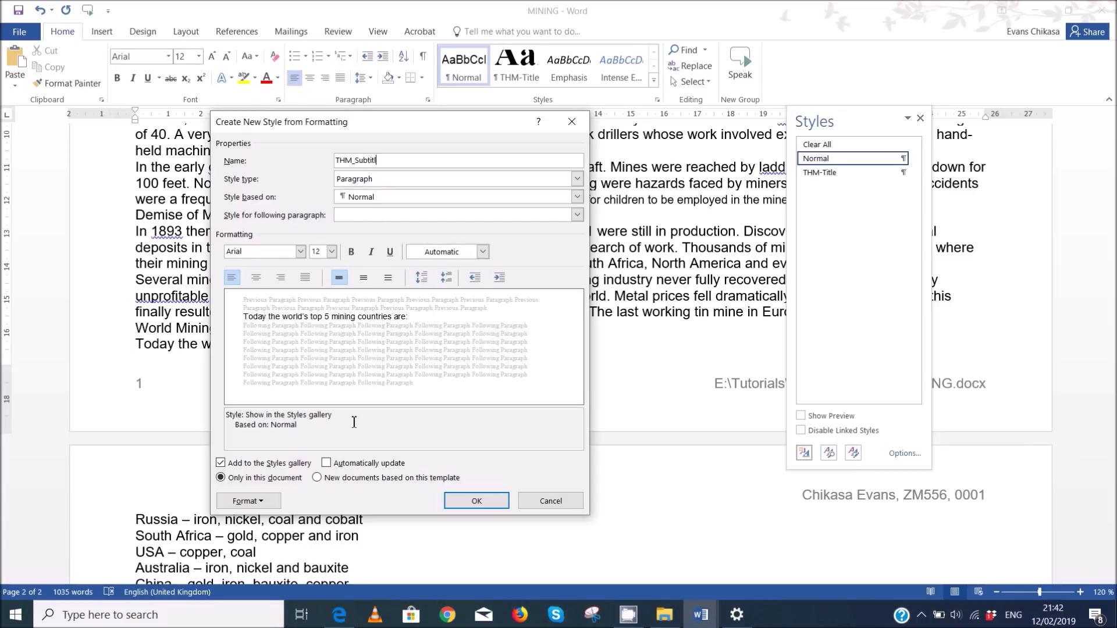
{"action": "type", "text": "le"}
{"action": "left_click", "coordinate": [263, 252]}
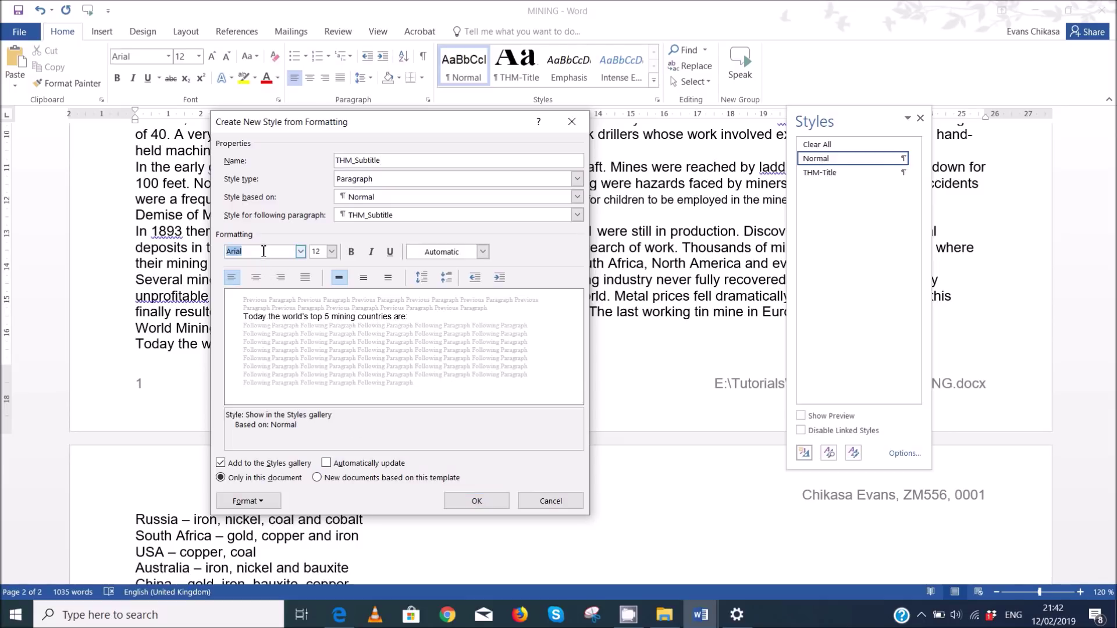
{"action": "type", "text": "Times New Roman"}
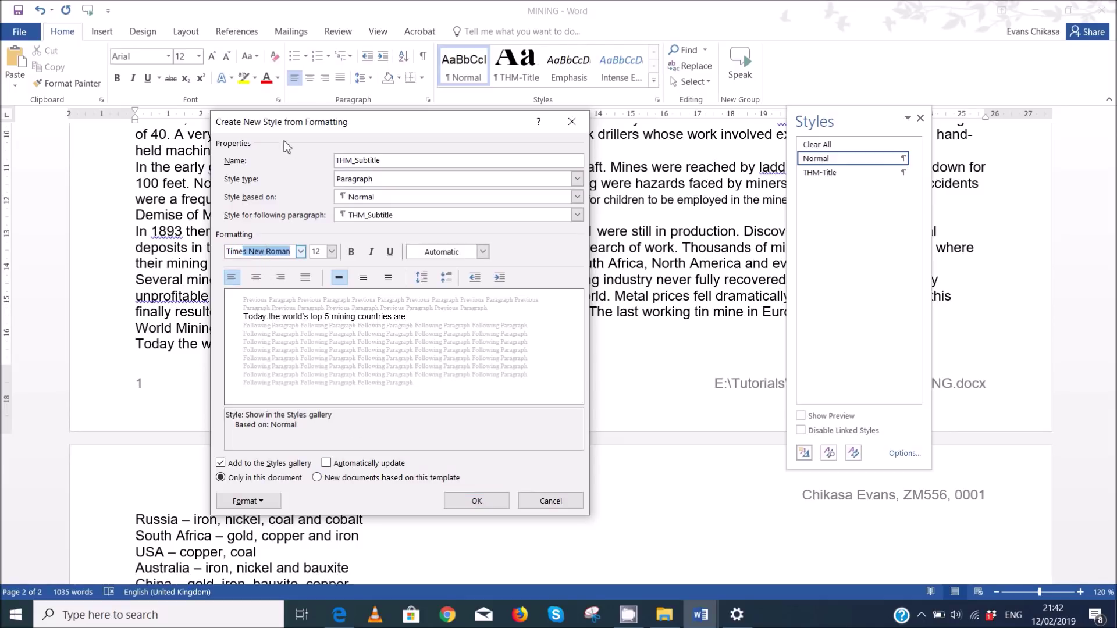
{"action": "key", "text": "Tab"}
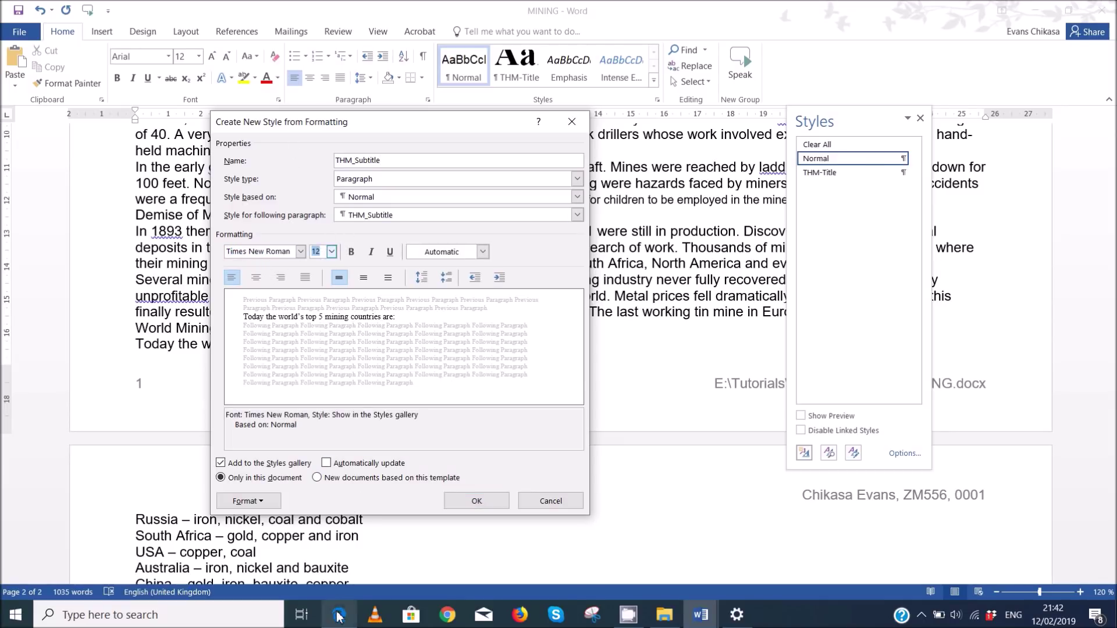
- Make THM_Subtitle 18 pt and underlined, then save it and apply it to the line
{"action": "left_click", "coordinate": [339, 615]}
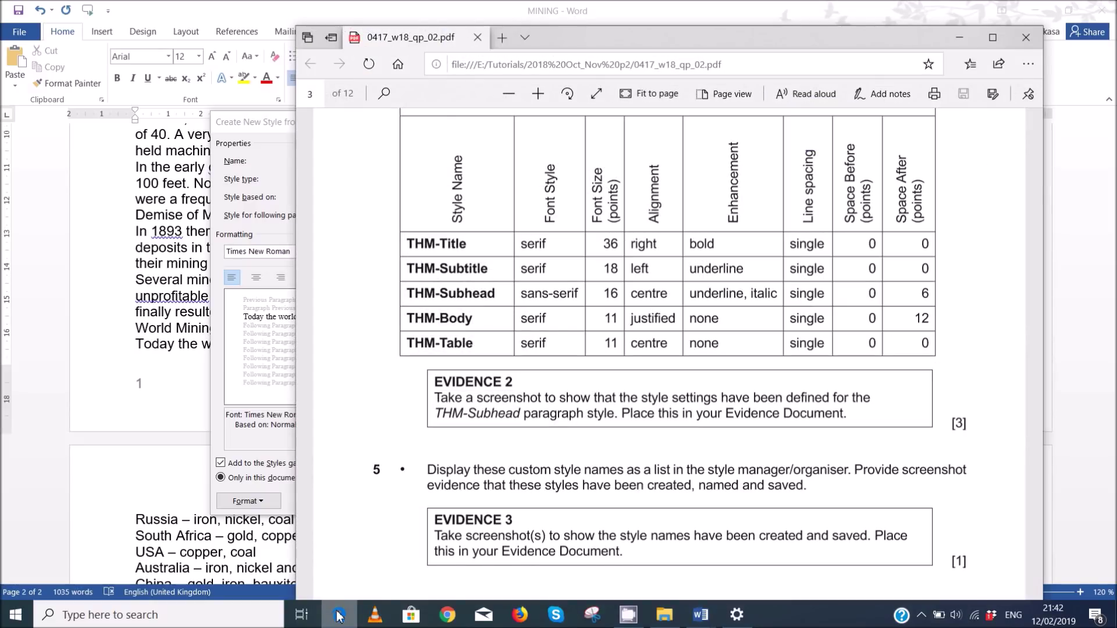
{"action": "left_click", "coordinate": [338, 615]}
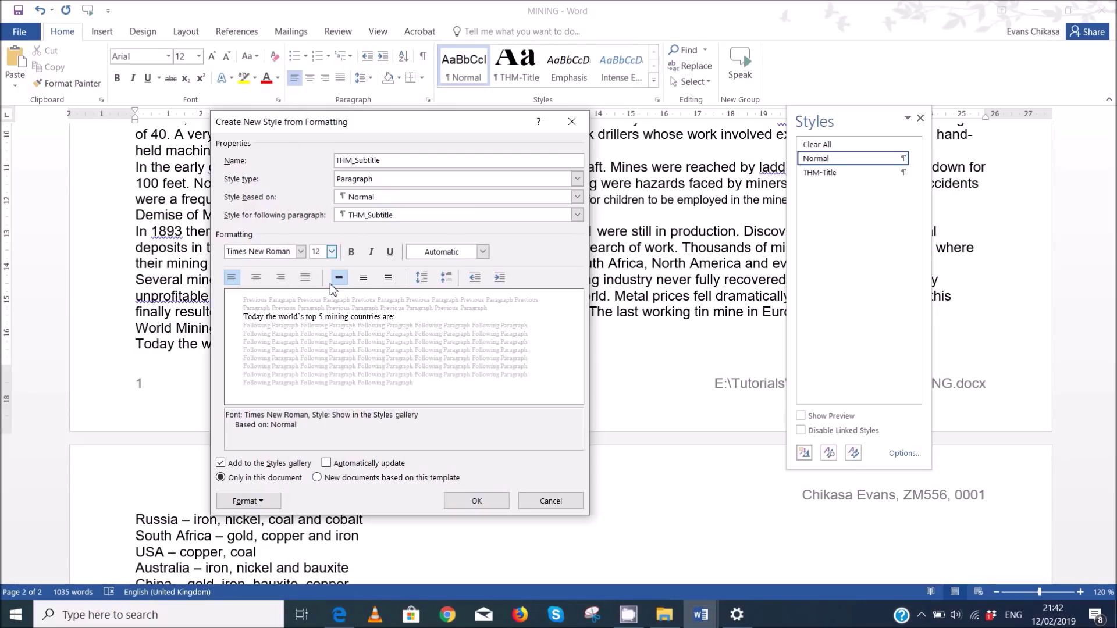
{"action": "double_click", "coordinate": [319, 256]}
{"action": "type", "text": "18"}
{"action": "left_click", "coordinate": [389, 252]}
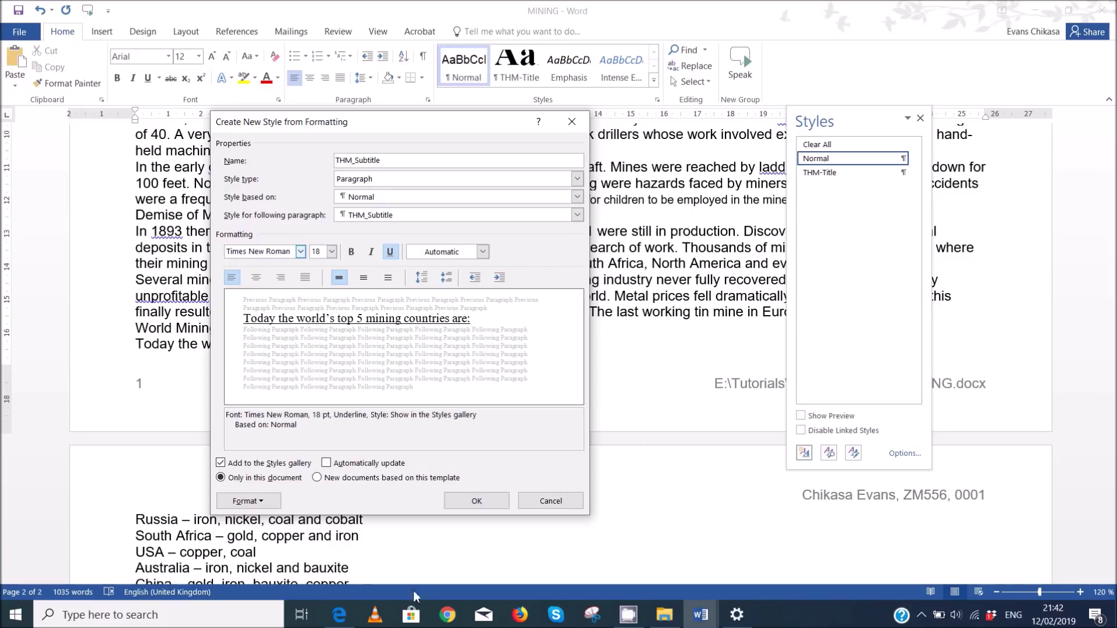
{"action": "left_click", "coordinate": [341, 617]}
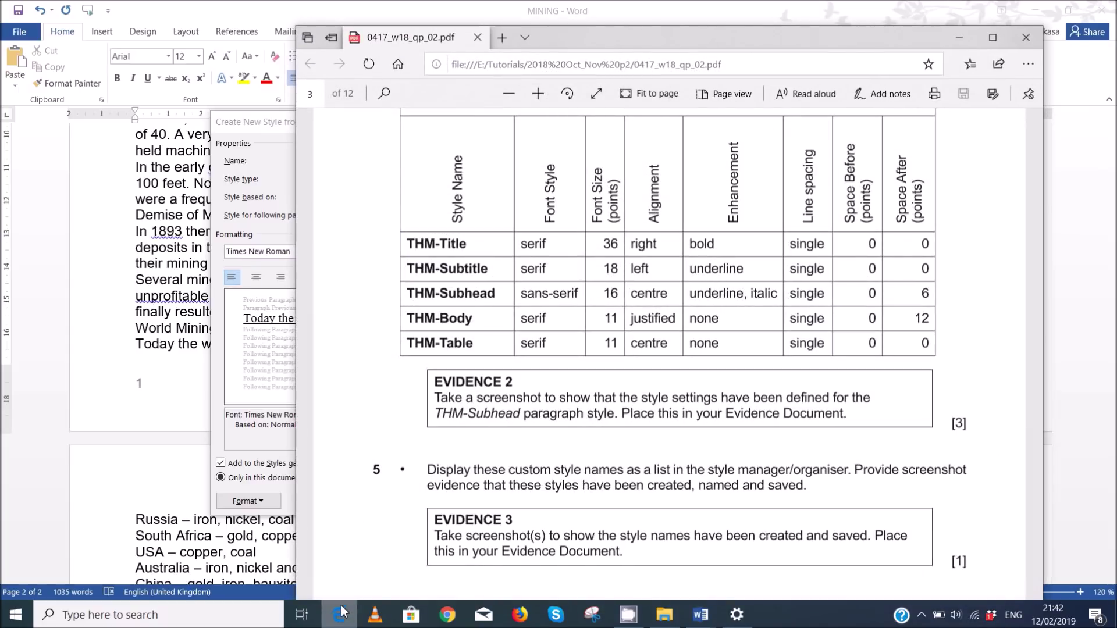
{"action": "left_click", "coordinate": [275, 178]}
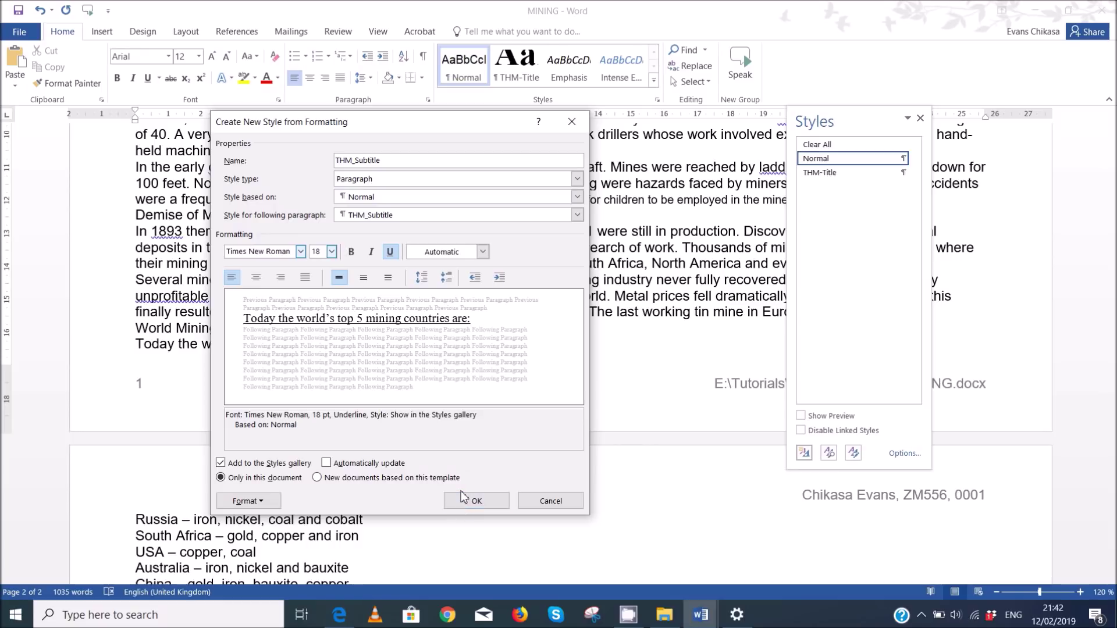
{"action": "left_click", "coordinate": [464, 498]}
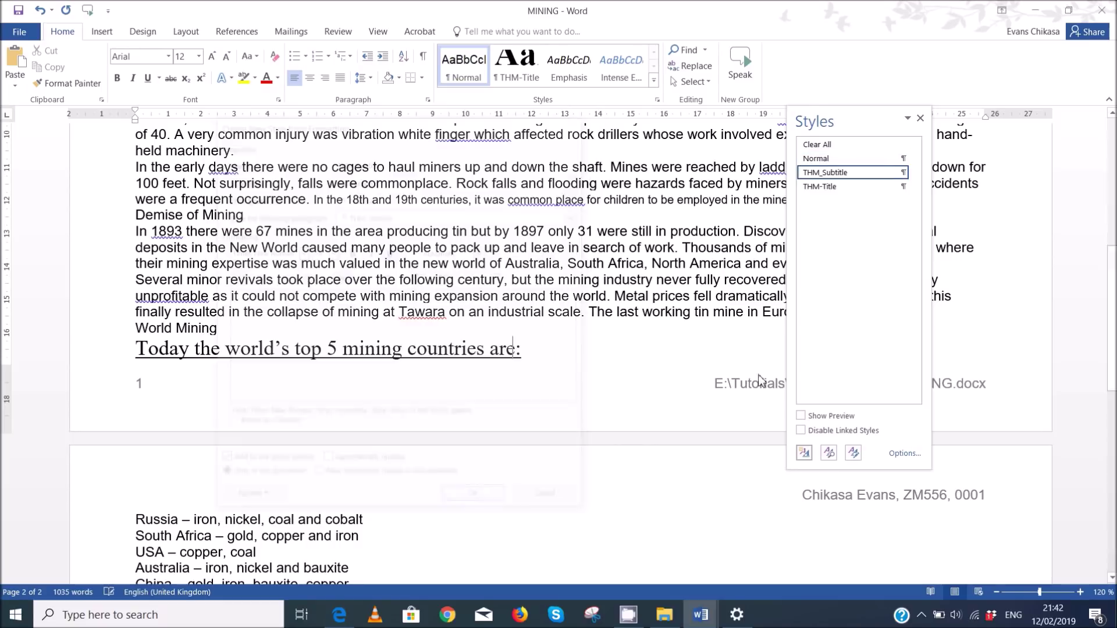
- Reset the top-5 countries line to Normal and start a new style named THM_Subhead
{"action": "left_click", "coordinate": [821, 160]}
{"action": "left_click", "coordinate": [804, 453]}
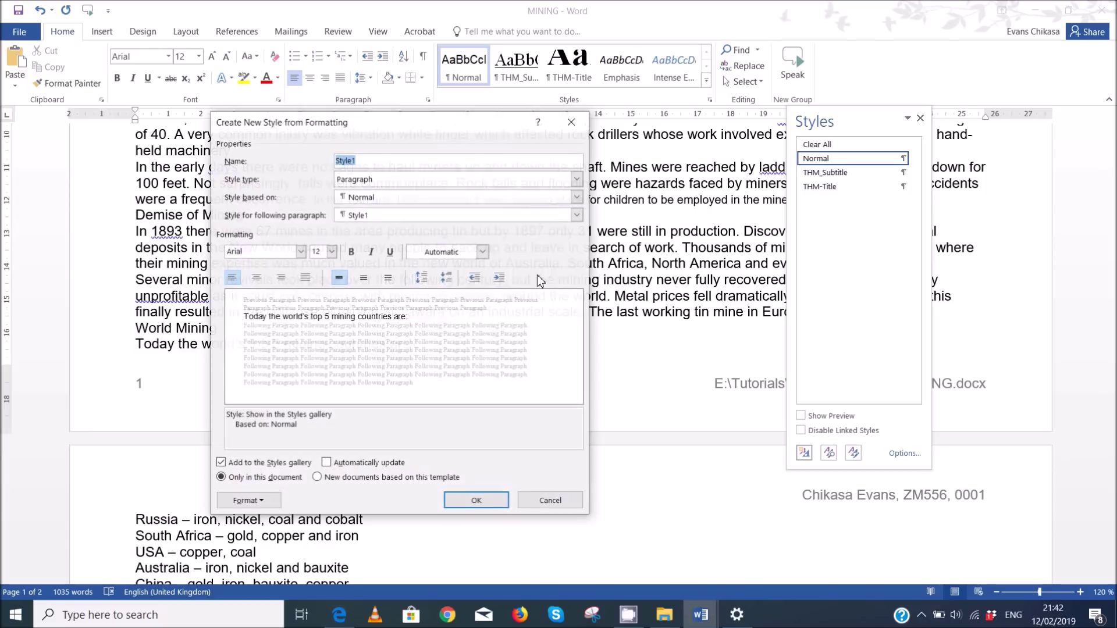
{"action": "left_click", "coordinate": [350, 617]}
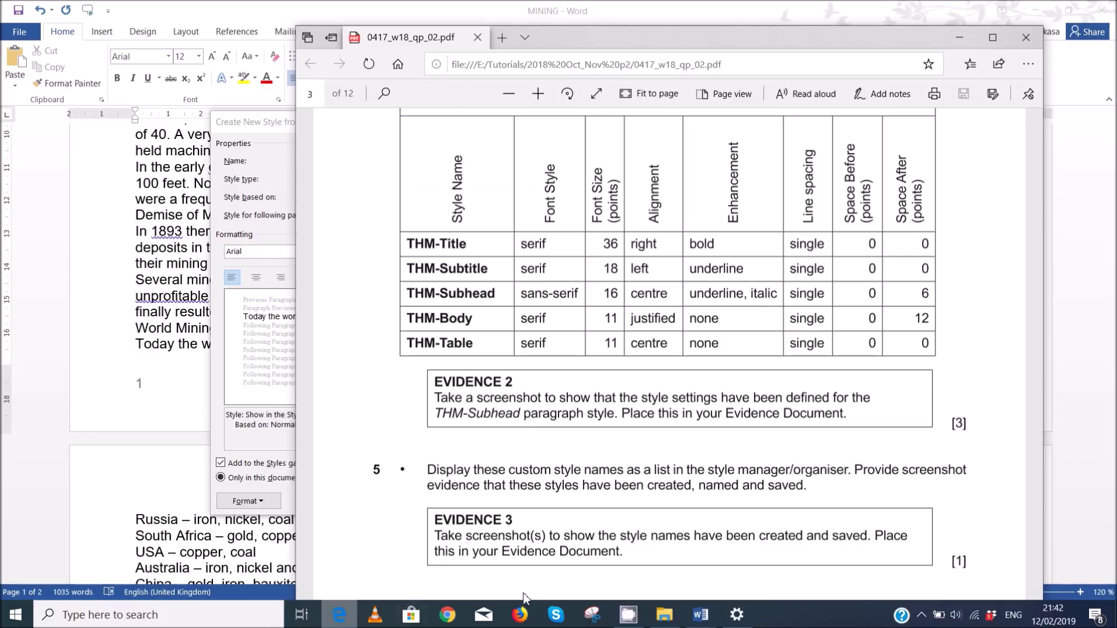
{"action": "mouse_move", "coordinate": [702, 614]}
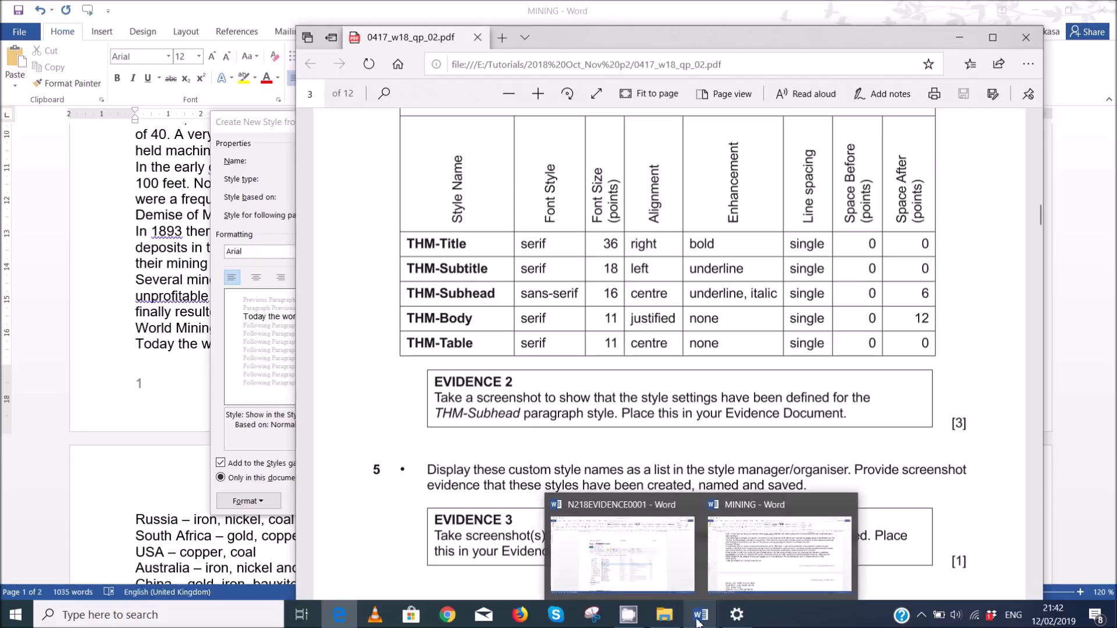
{"action": "left_click", "coordinate": [739, 553]}
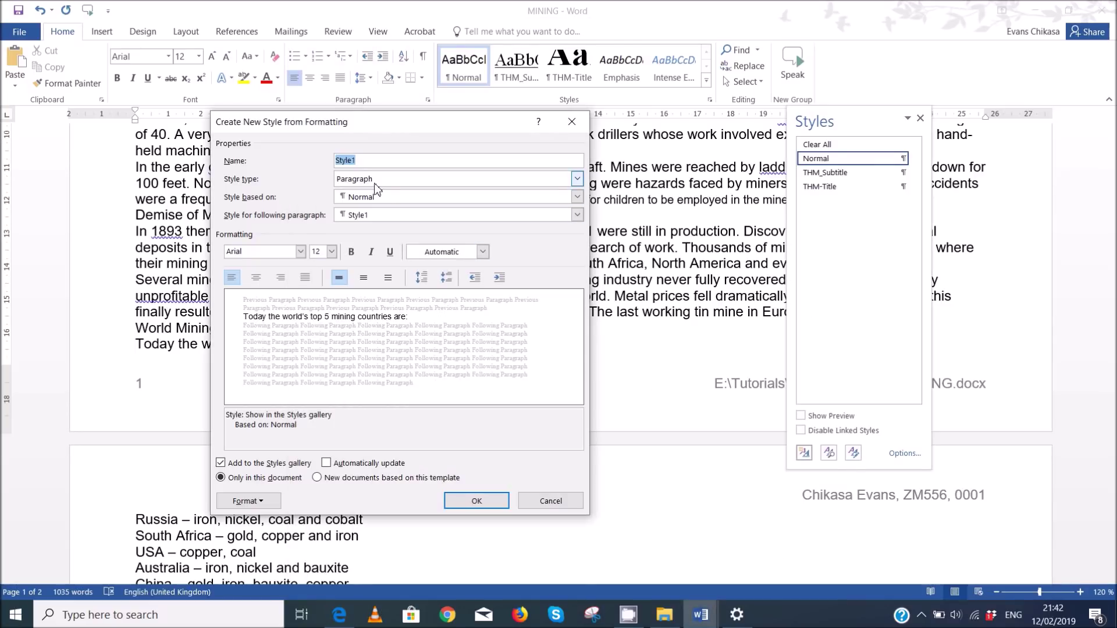
{"action": "type", "text": "THM_Subhead"}
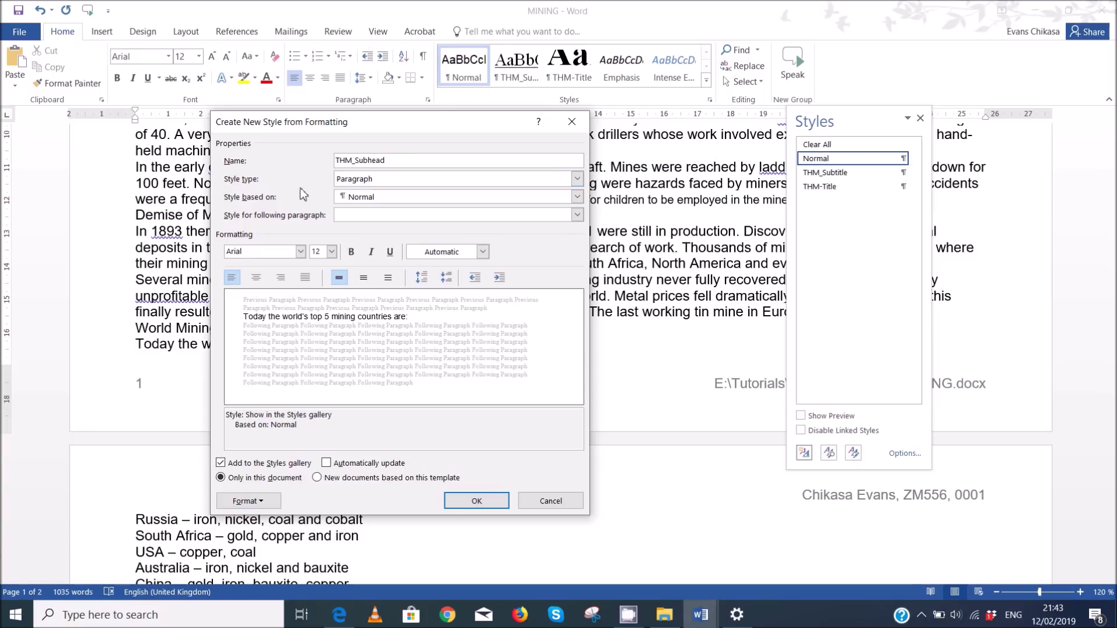
- Give THM_Subhead Arial 16 pt, italic and underlined formatting
{"action": "left_click", "coordinate": [257, 252]}
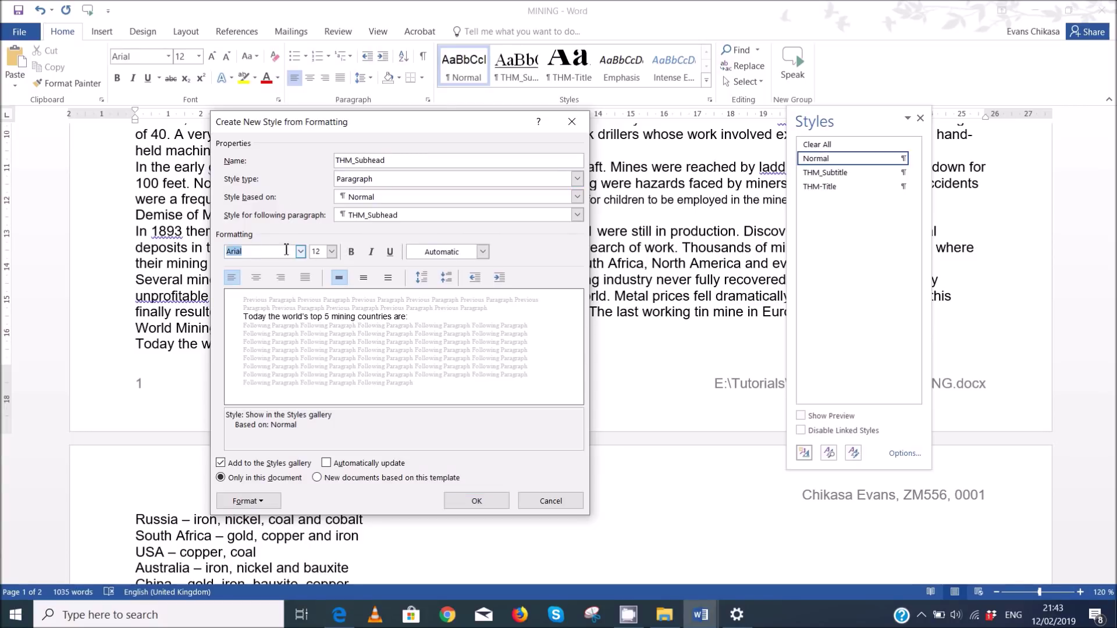
{"action": "left_click", "coordinate": [323, 250]}
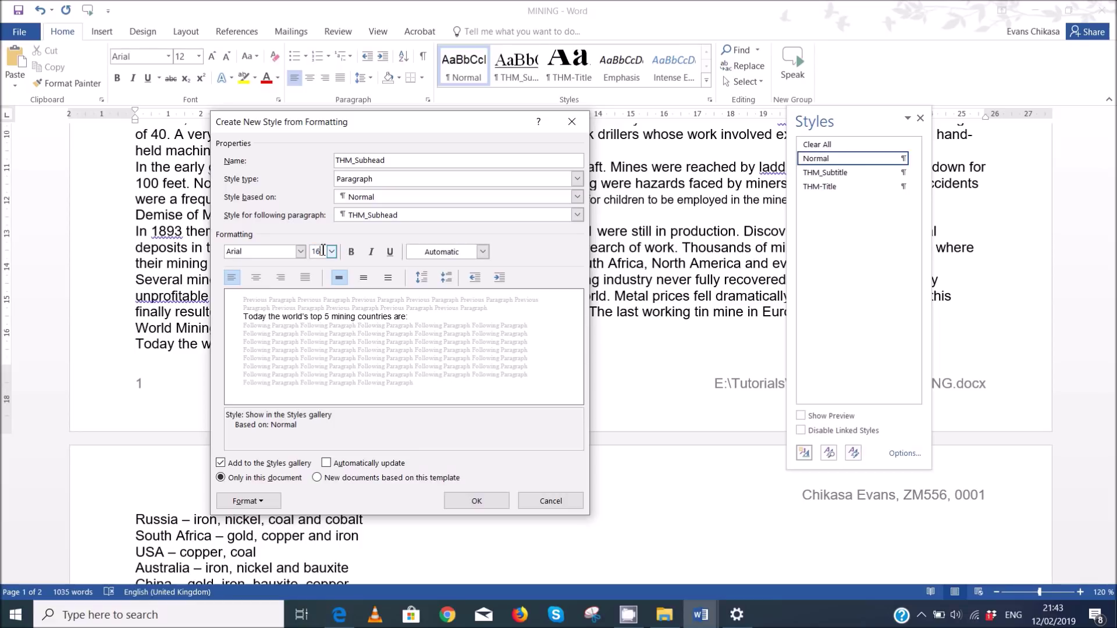
{"action": "left_click", "coordinate": [389, 252]}
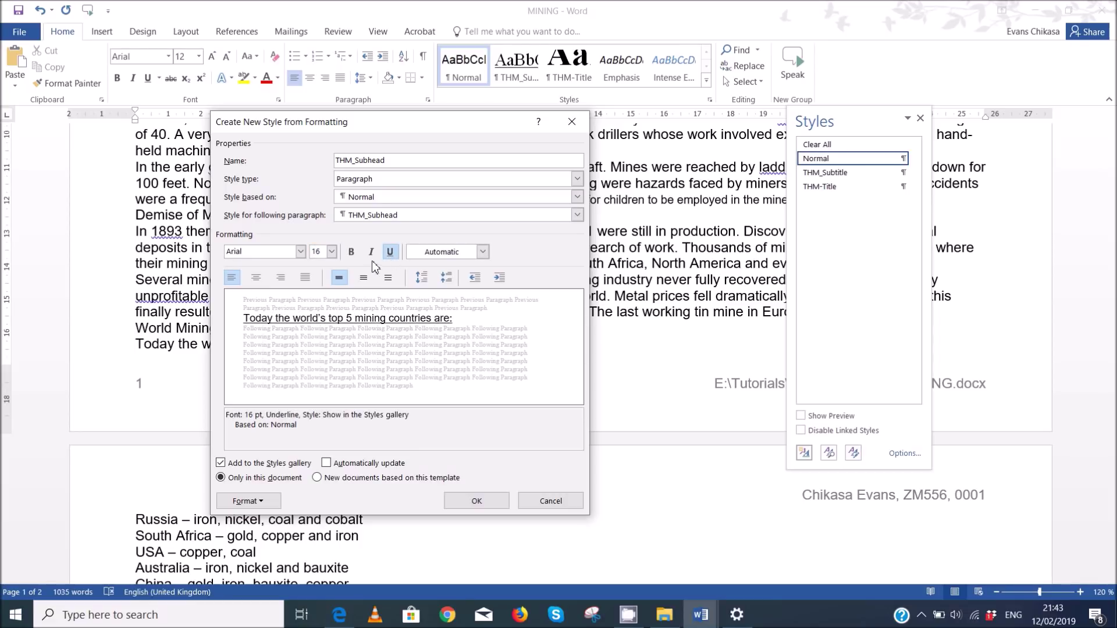
{"action": "left_click", "coordinate": [371, 255]}
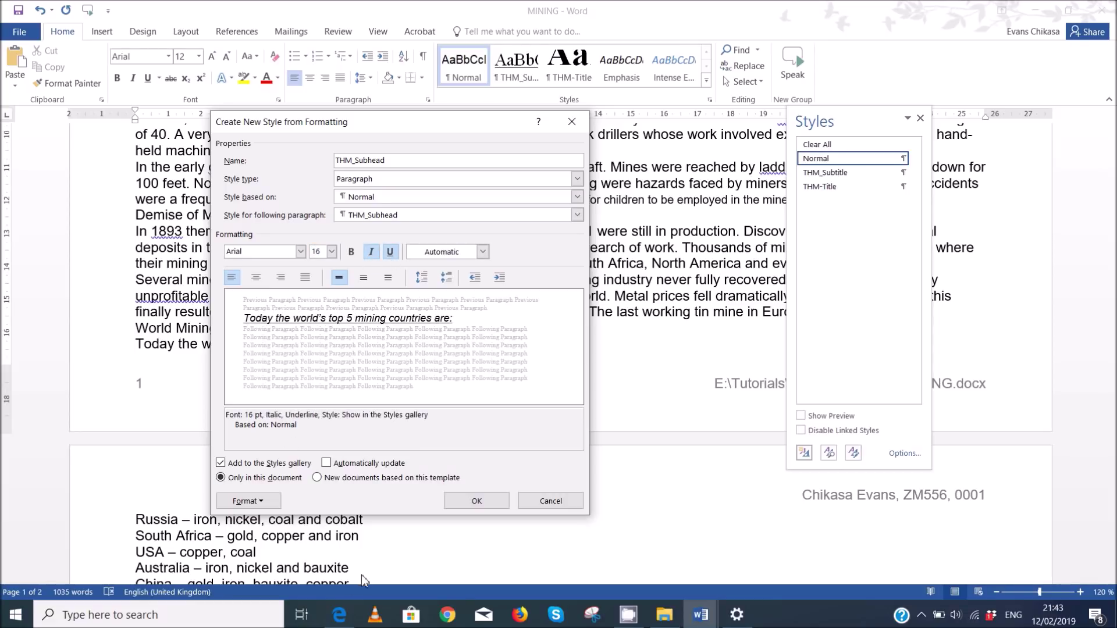
{"action": "left_click", "coordinate": [341, 618]}
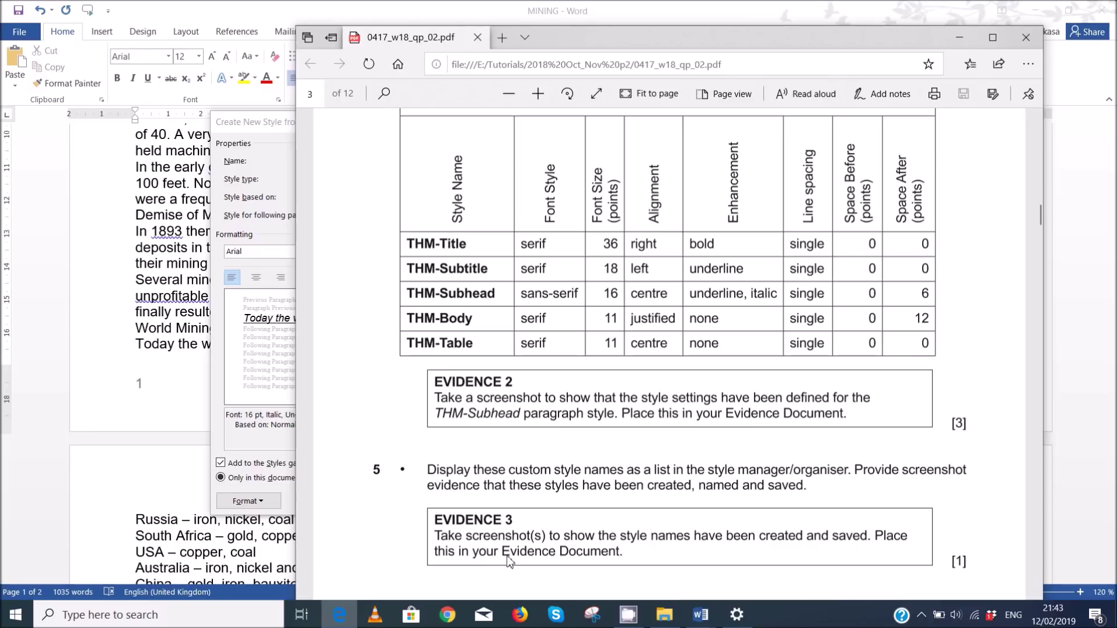
{"action": "mouse_move", "coordinate": [701, 615]}
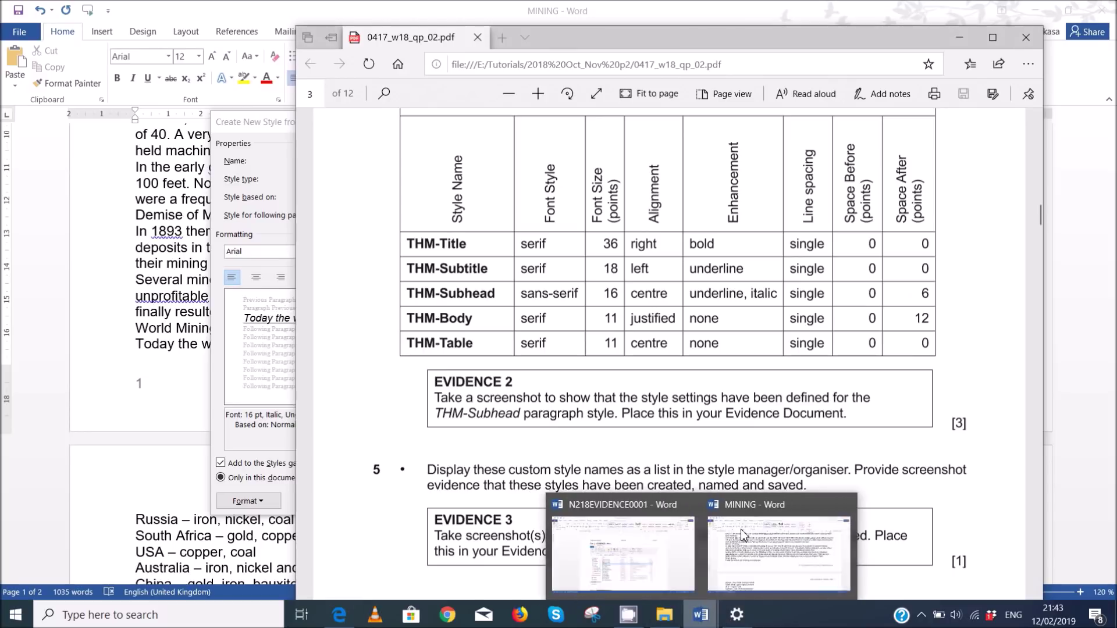
{"action": "left_click", "coordinate": [769, 560]}
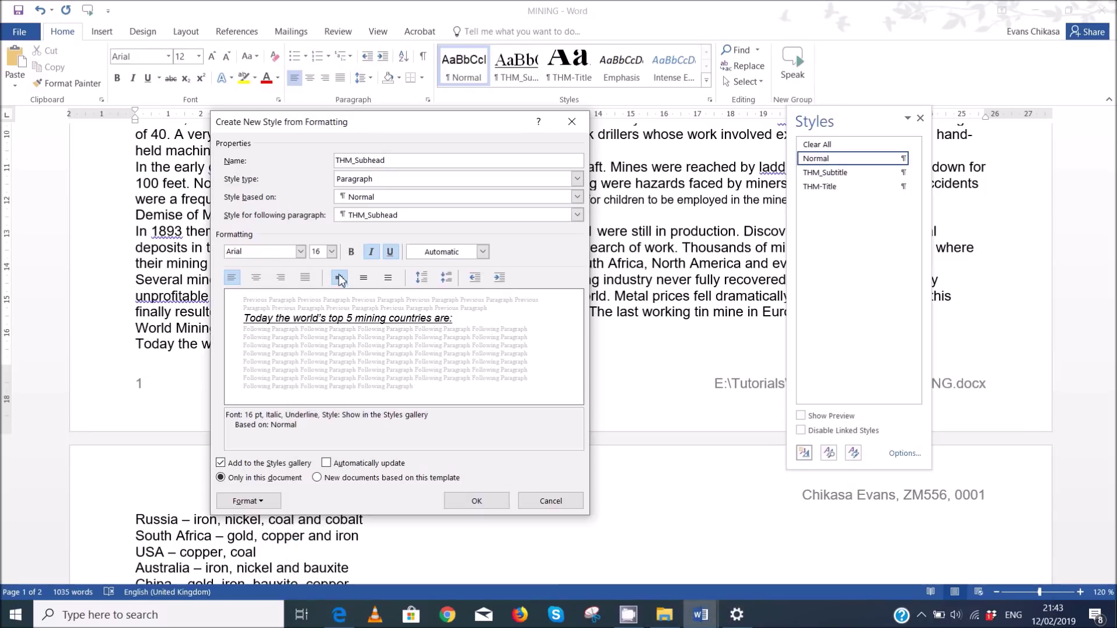
- Centre THM_Subhead with 6 pt space after, save it, and reset the line to Normal
{"action": "left_click", "coordinate": [257, 277]}
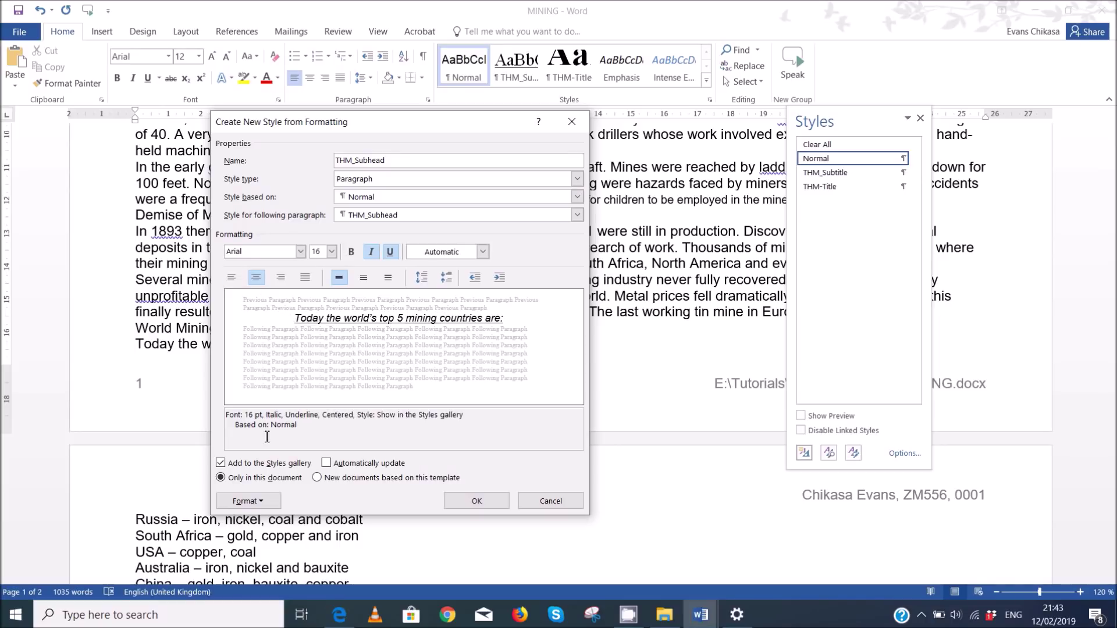
{"action": "left_click", "coordinate": [274, 501]}
{"action": "left_click", "coordinate": [307, 375]}
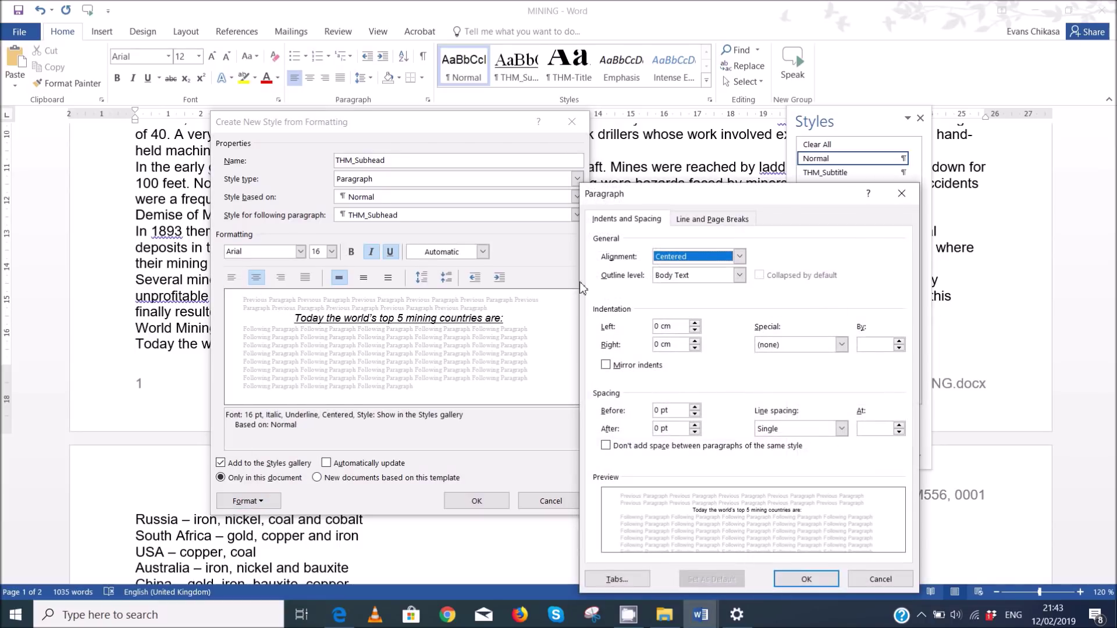
{"action": "left_click", "coordinate": [695, 426]}
{"action": "left_click", "coordinate": [807, 579]}
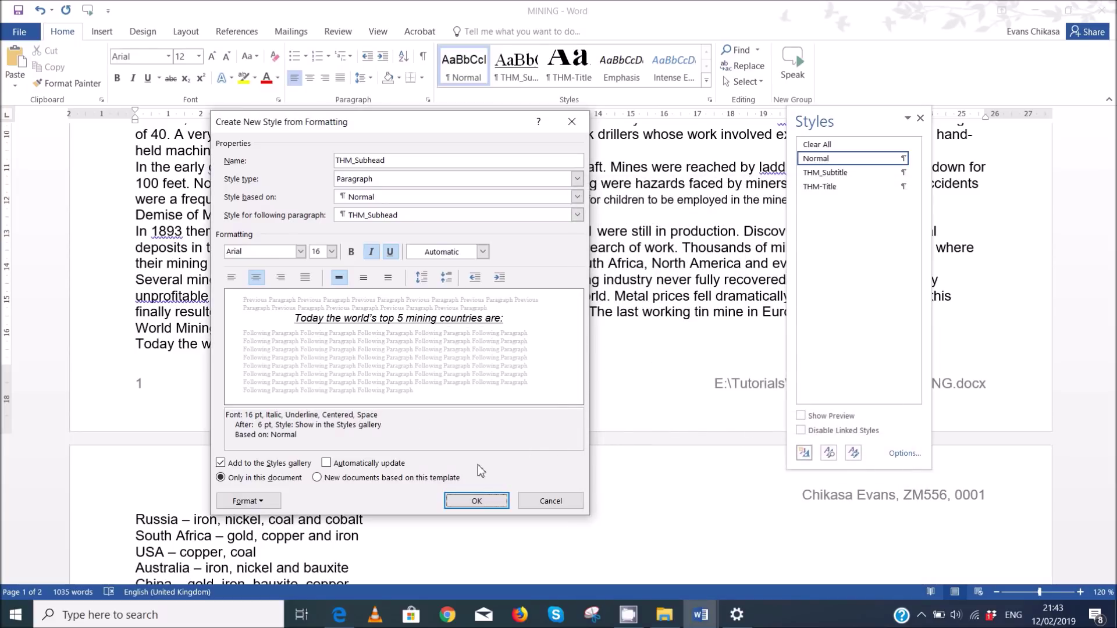
{"action": "left_click", "coordinate": [496, 498]}
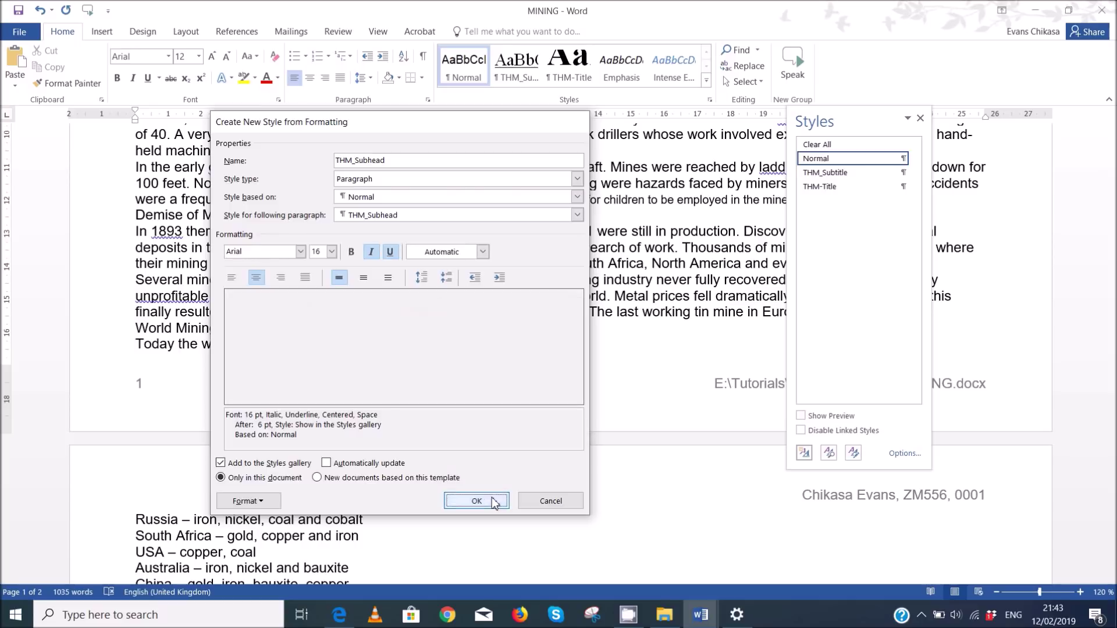
{"action": "left_click", "coordinate": [851, 160]}
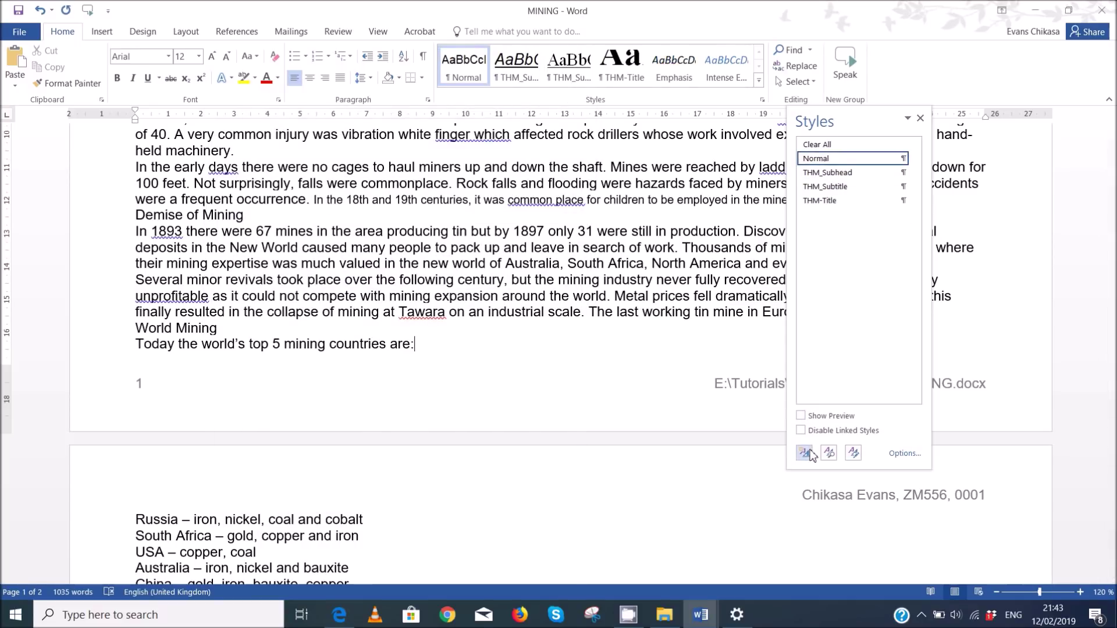
- Start a new style named THM-Body using Times New Roman 11 pt
{"action": "left_click", "coordinate": [804, 453]}
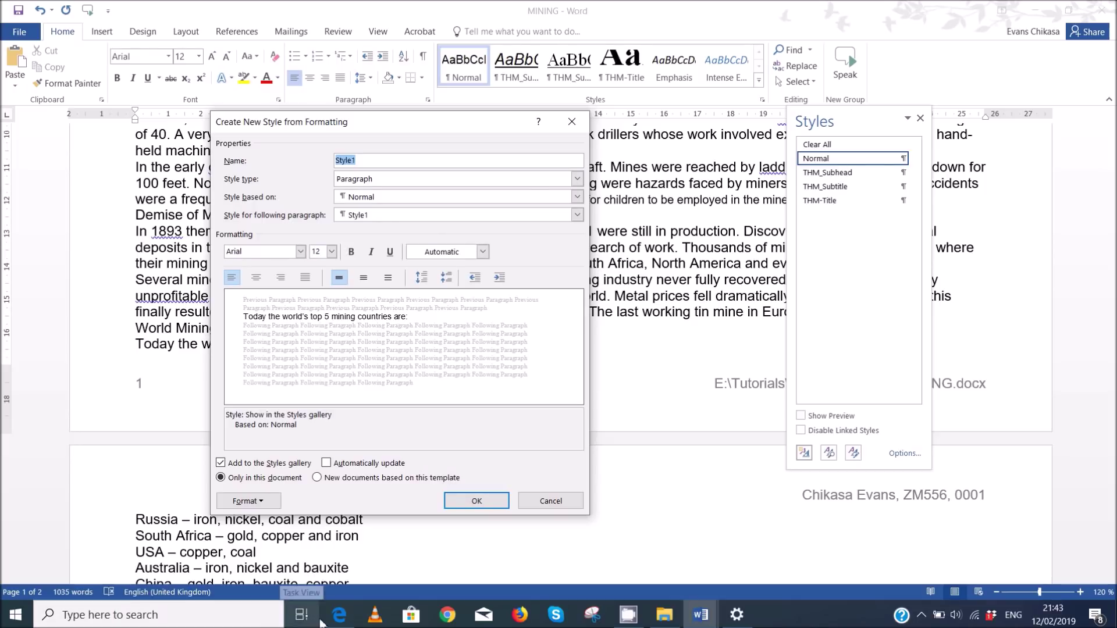
{"action": "left_click", "coordinate": [337, 618]}
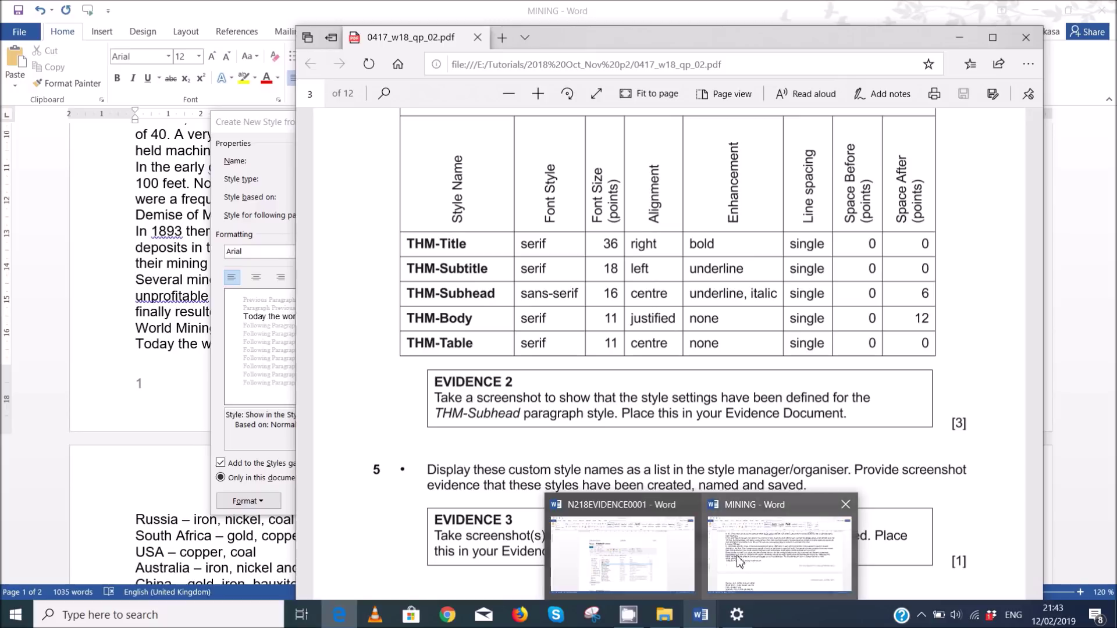
{"action": "left_click", "coordinate": [769, 576]}
{"action": "type", "text": "THM-Body"}
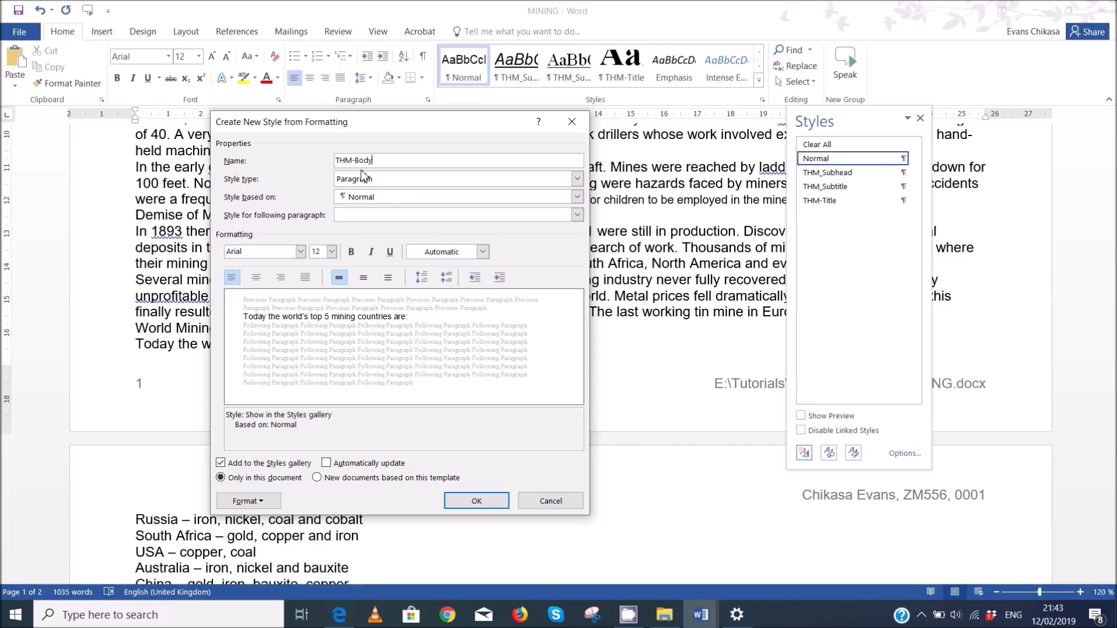
{"action": "left_click", "coordinate": [265, 252]}
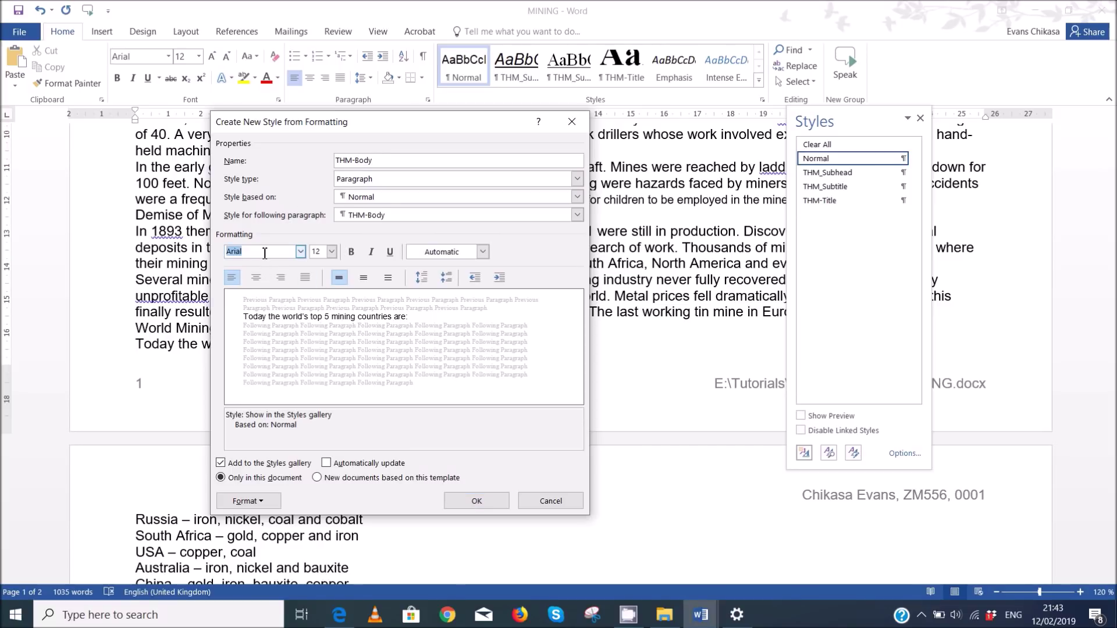
{"action": "type", "text": "Times New Roman"}
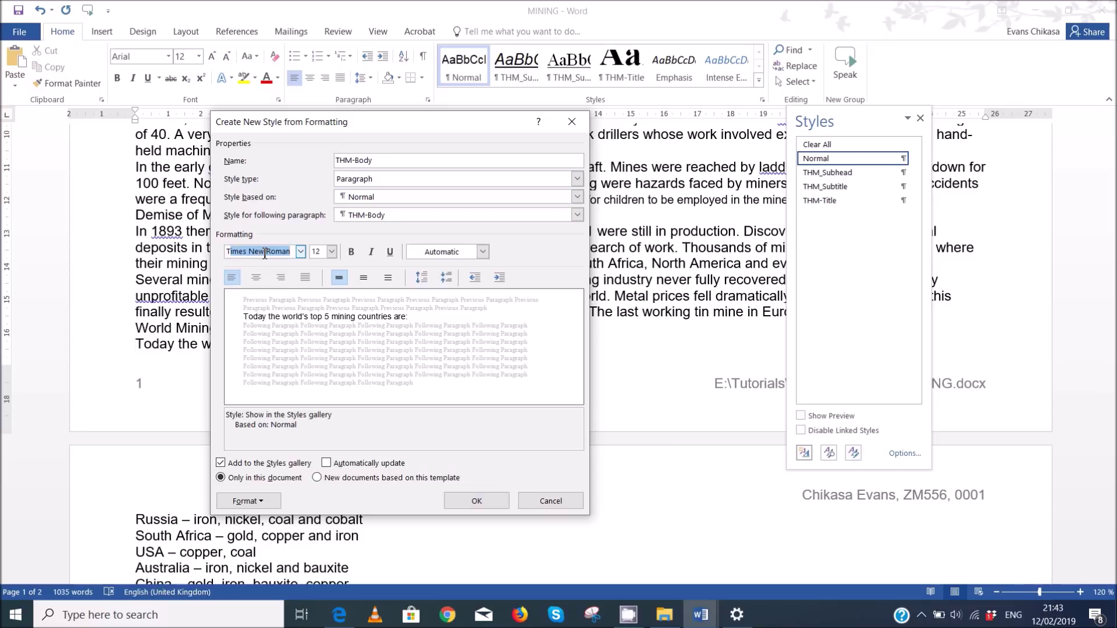
{"action": "left_click", "coordinate": [316, 251]}
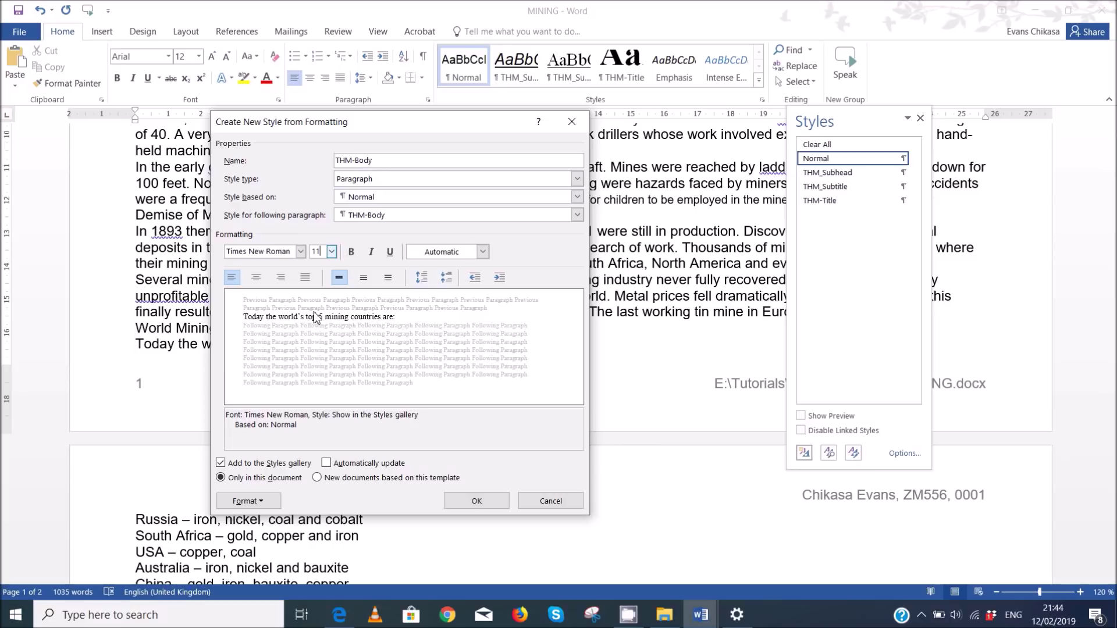
- Justify THM-Body and give it 12 pt space after each paragraph
{"action": "left_click", "coordinate": [304, 278]}
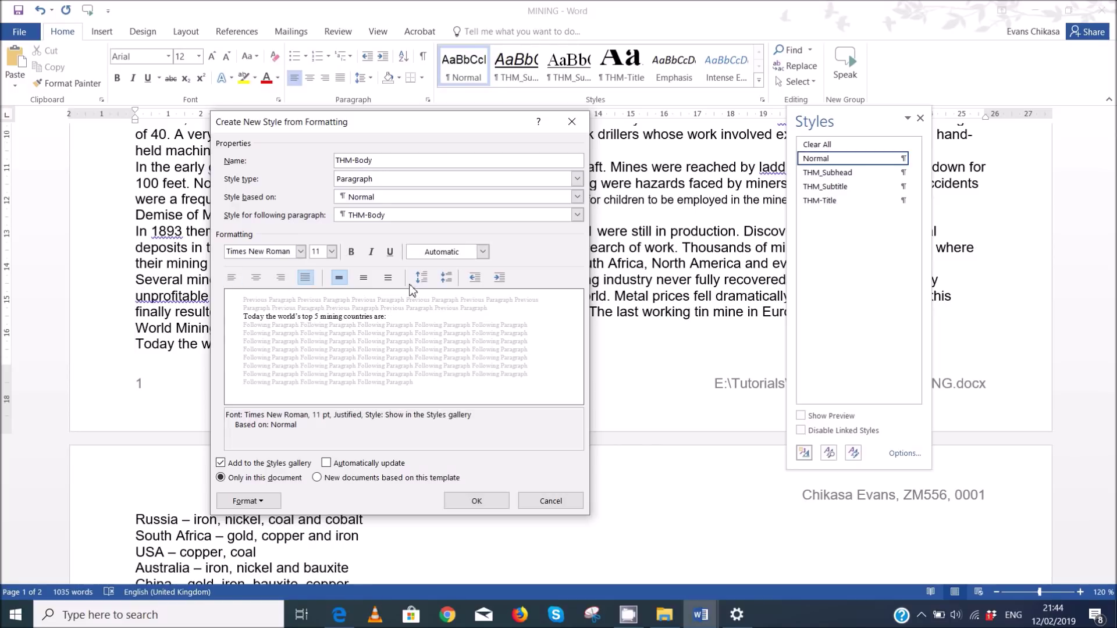
{"action": "left_click", "coordinate": [271, 501]}
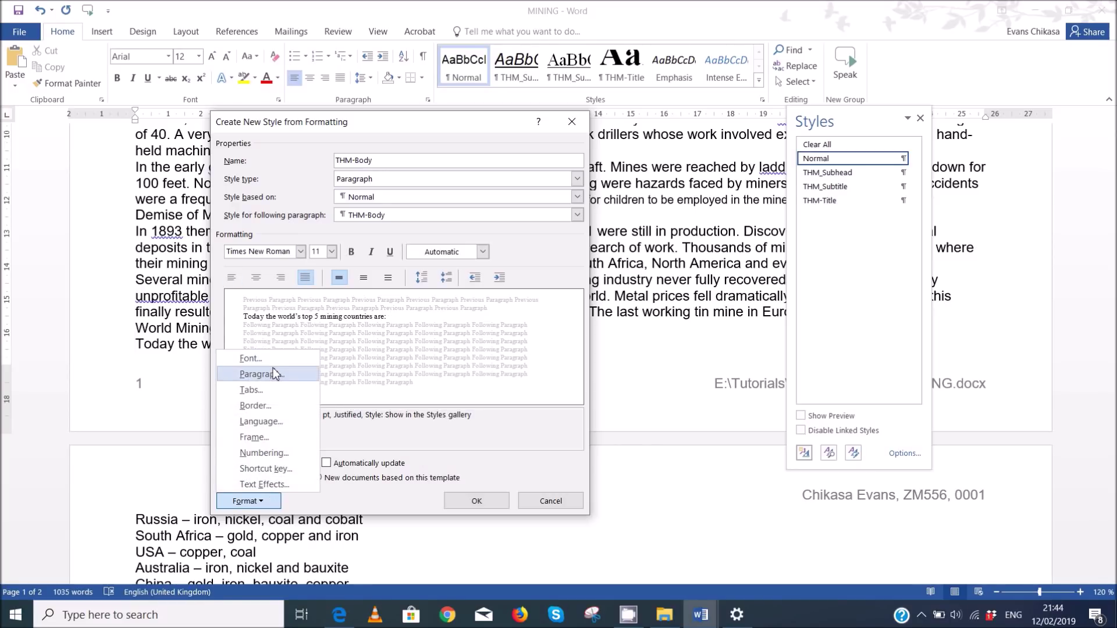
{"action": "left_click", "coordinate": [271, 375]}
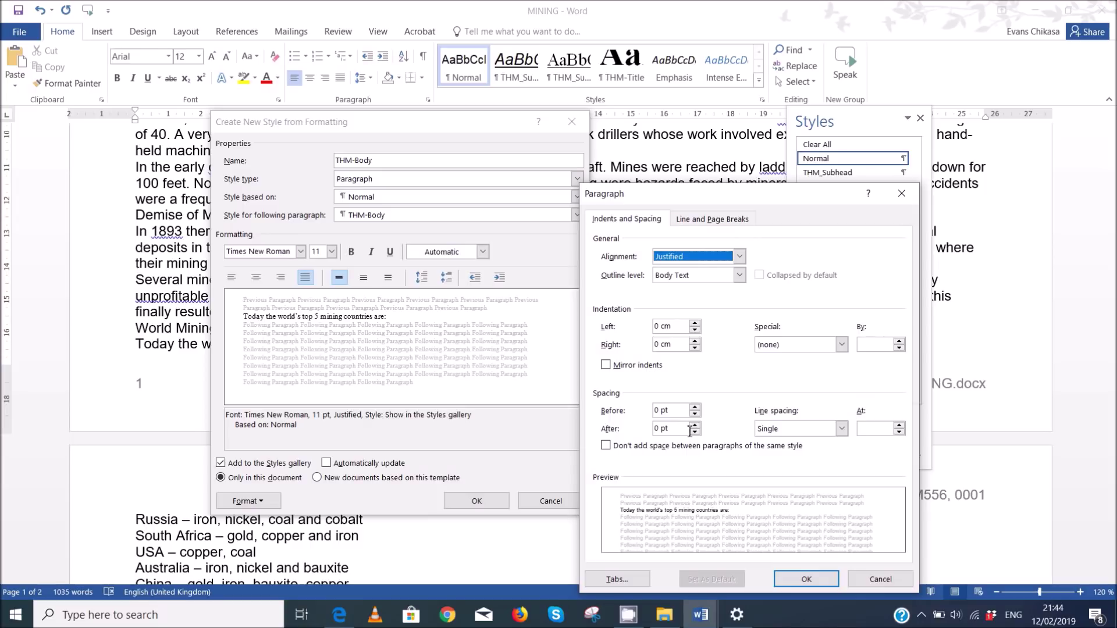
{"action": "left_click", "coordinate": [695, 425]}
{"action": "left_click", "coordinate": [695, 424]}
{"action": "left_click", "coordinate": [802, 579]}
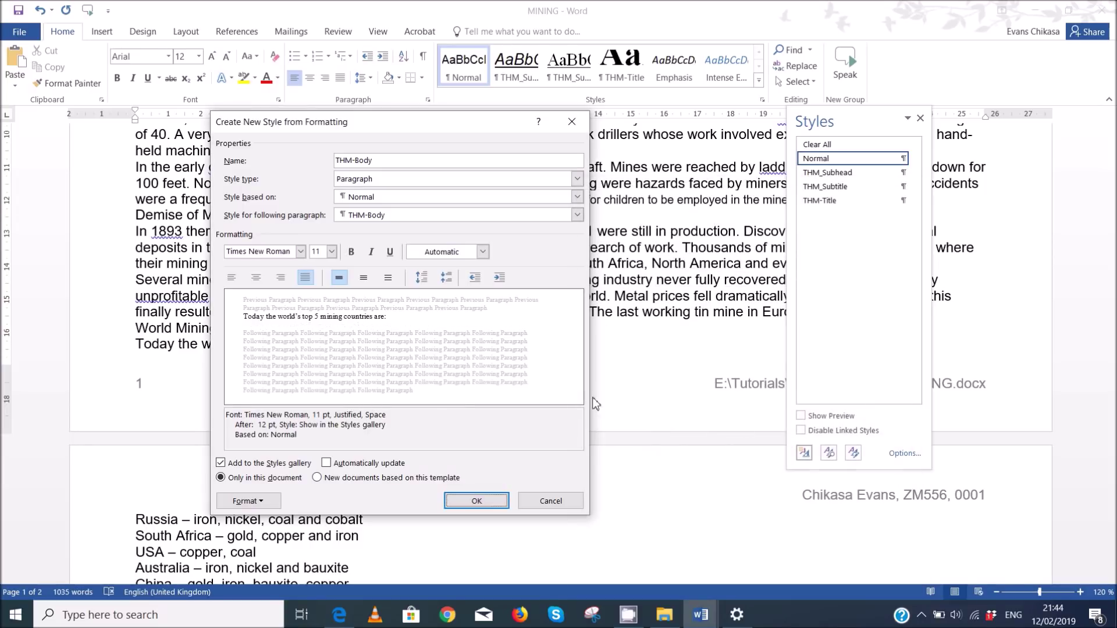
- Check the exam PDF's style table, then save the THM-Body style
{"action": "mouse_move", "coordinate": [340, 616]}
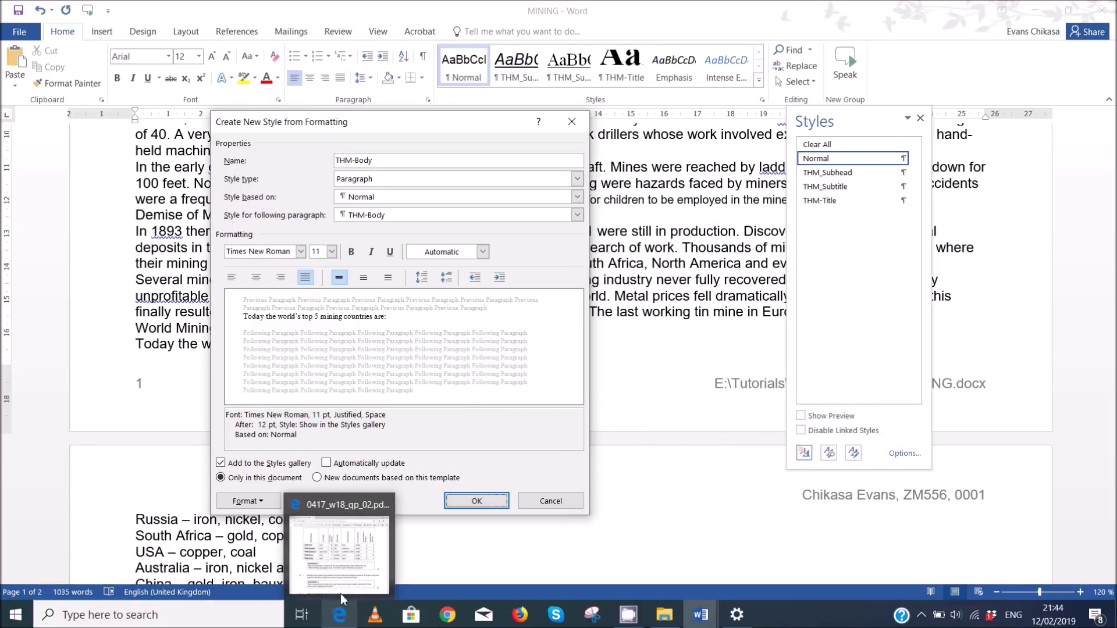
{"action": "left_click", "coordinate": [344, 579]}
{"action": "left_click_drag", "start_coordinate": [599, 48], "coordinate": [646, 256]}
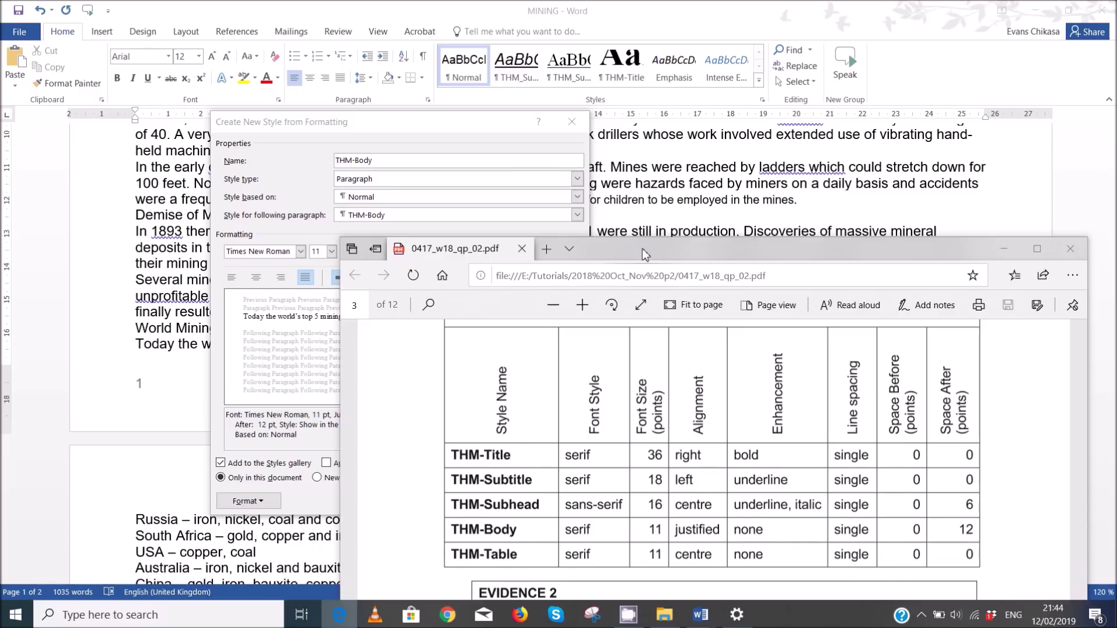
{"action": "left_click_drag", "start_coordinate": [644, 254], "coordinate": [583, 43]}
{"action": "left_click", "coordinate": [793, 17]}
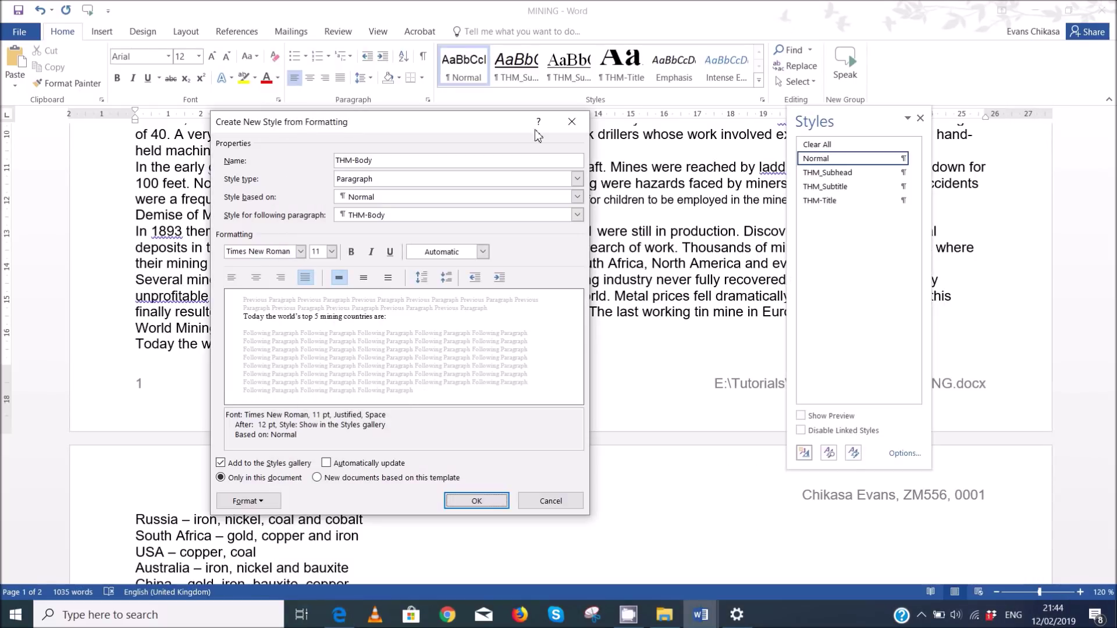
{"action": "left_click", "coordinate": [474, 499]}
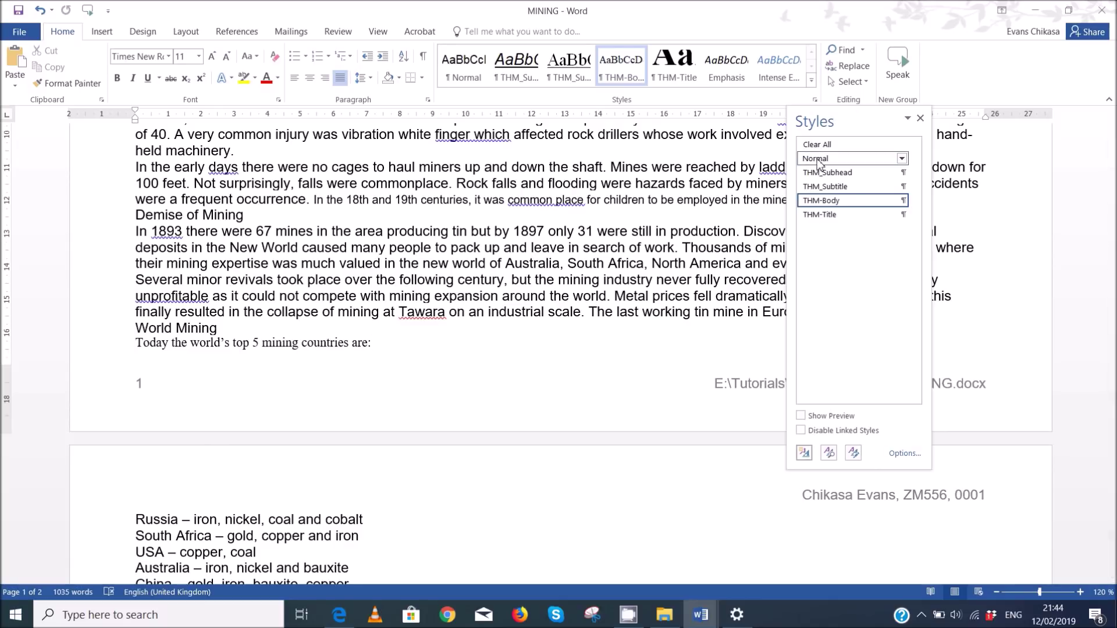
- Reset the line to Normal and start a new style named THM-Table
{"action": "left_click", "coordinate": [819, 159]}
{"action": "left_click", "coordinate": [805, 457]}
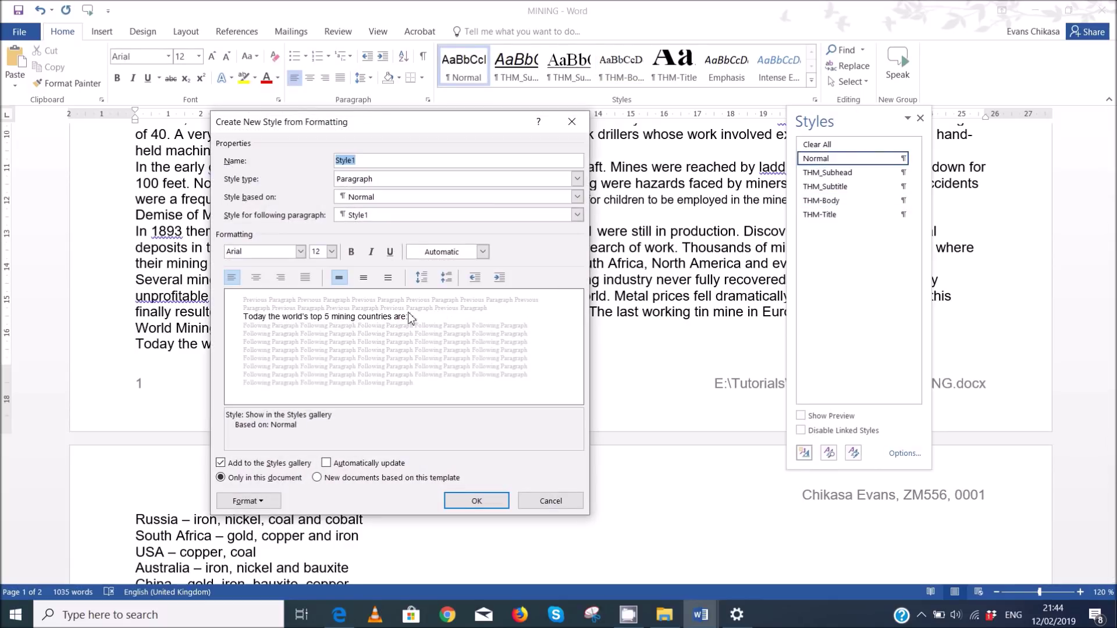
{"action": "left_click", "coordinate": [339, 616]}
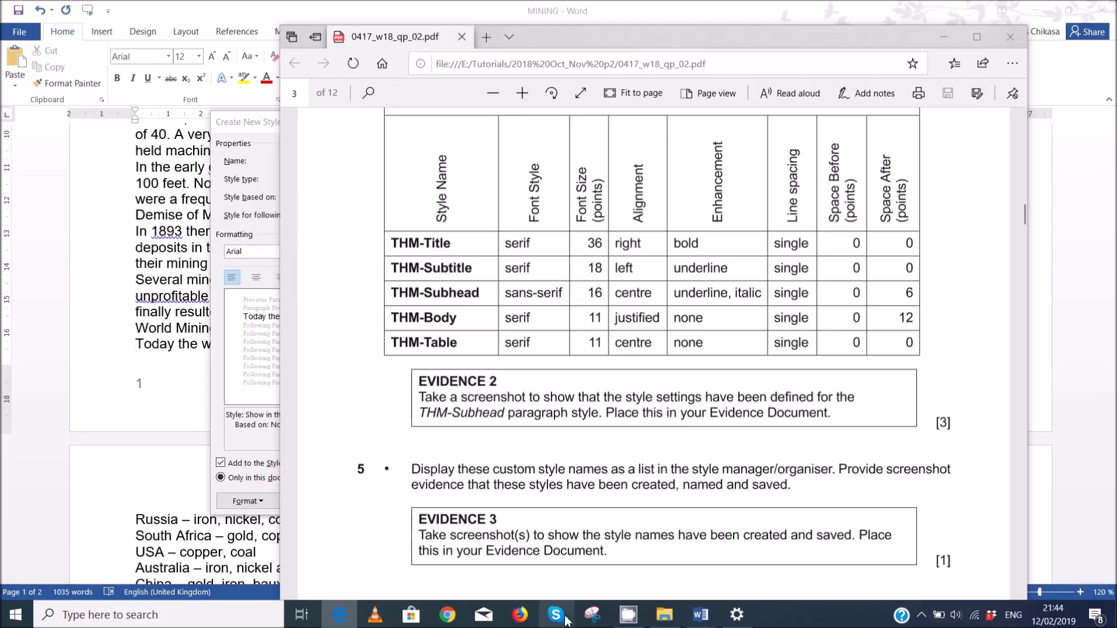
{"action": "mouse_move", "coordinate": [694, 616]}
{"action": "left_click", "coordinate": [779, 547]}
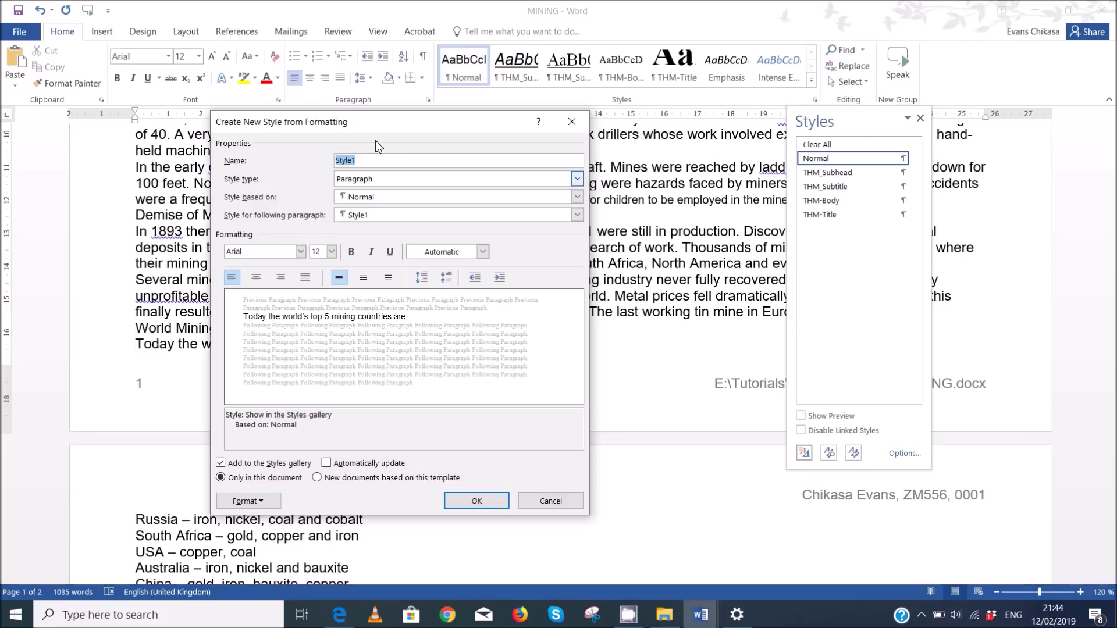
{"action": "type", "text": "THM-"}
{"action": "left_click", "coordinate": [343, 616]}
{"action": "type", "text": "HM-"}
{"action": "left_click", "coordinate": [344, 616]}
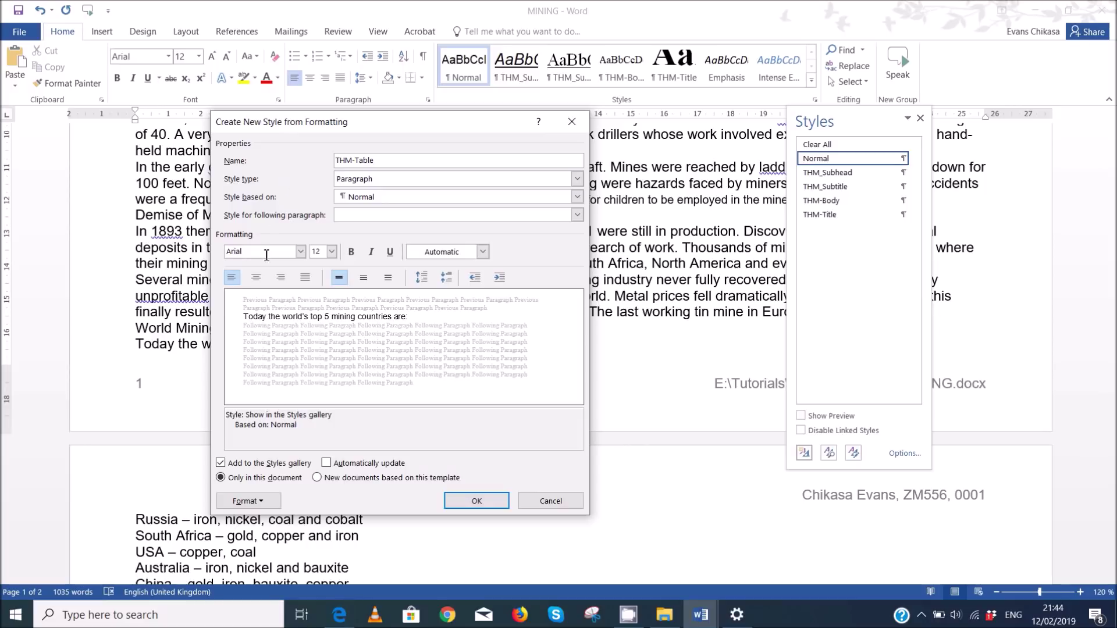
- Make THM-Table centred, 11 pt Times New Roman, then create and apply it
{"action": "left_click", "coordinate": [257, 277]}
{"action": "left_click", "coordinate": [322, 256]}
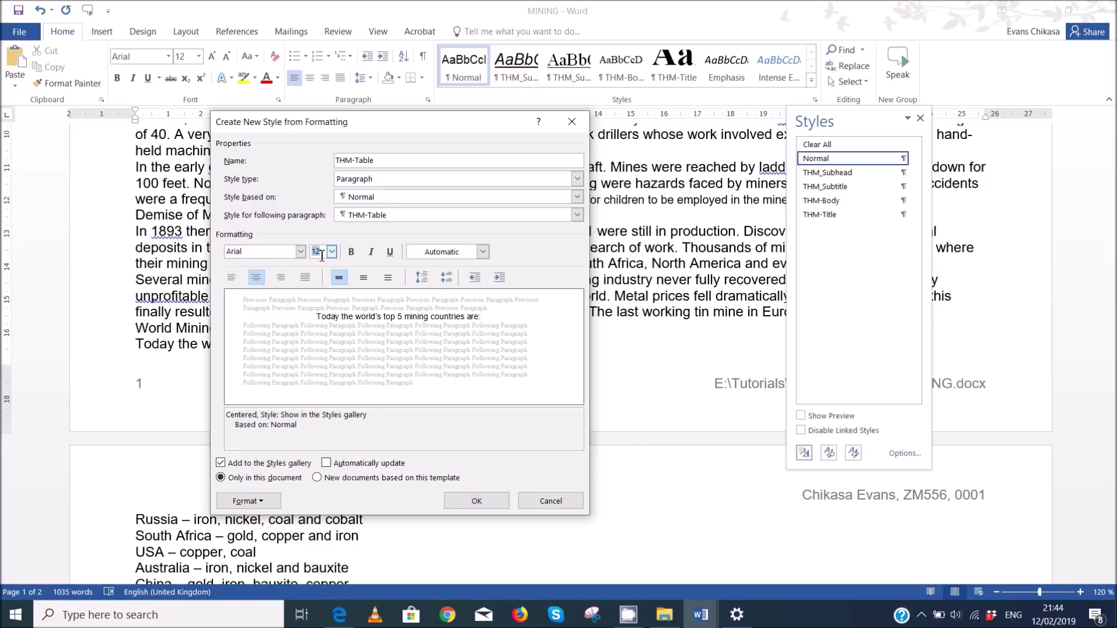
{"action": "left_click", "coordinate": [271, 254]}
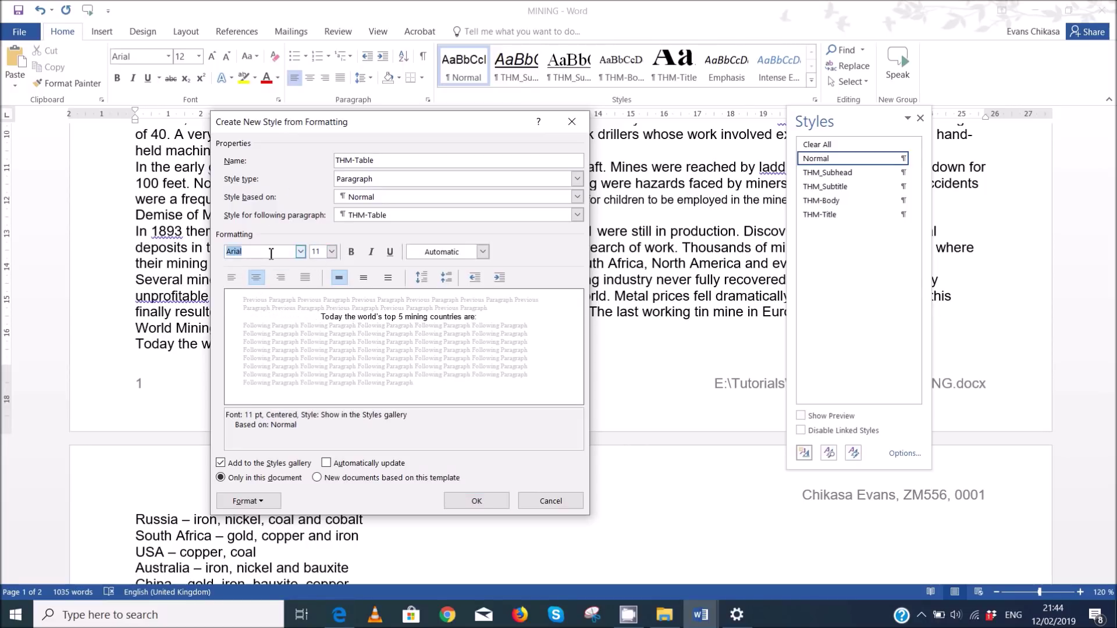
{"action": "type", "text": "Times New Roman"}
{"action": "left_click", "coordinate": [359, 232]}
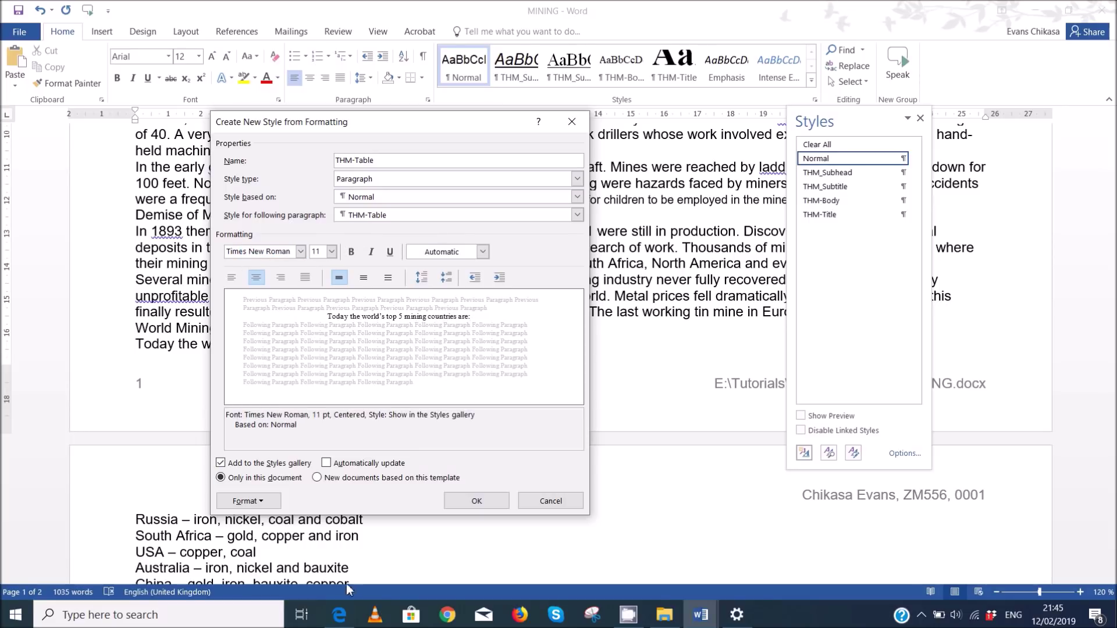
{"action": "left_click", "coordinate": [341, 613]}
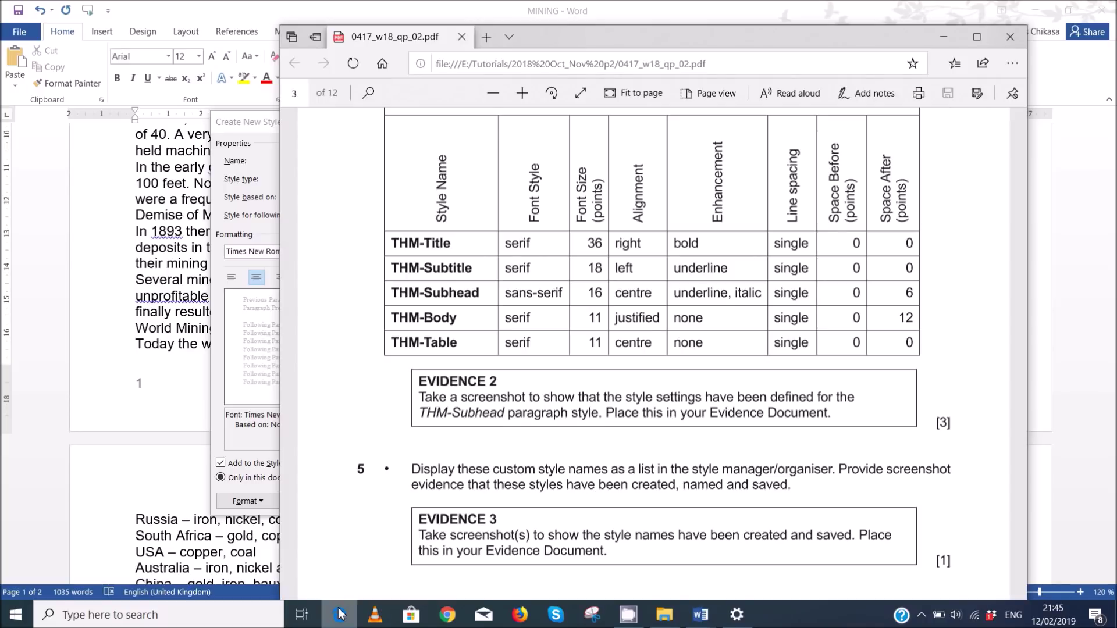
{"action": "left_click", "coordinate": [340, 614]}
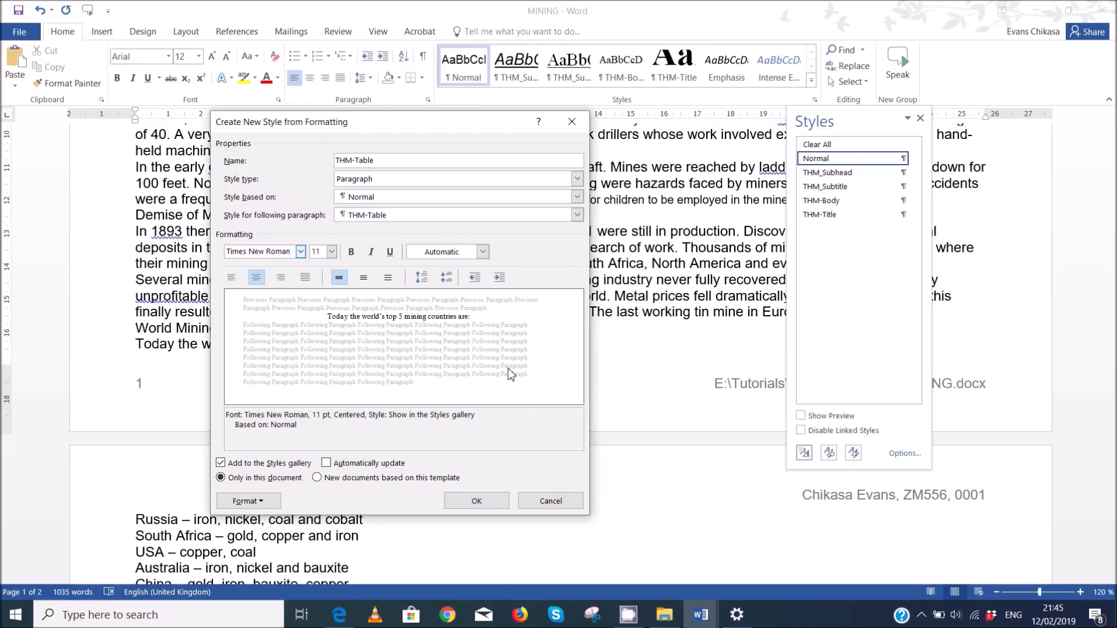
{"action": "left_click", "coordinate": [476, 501]}
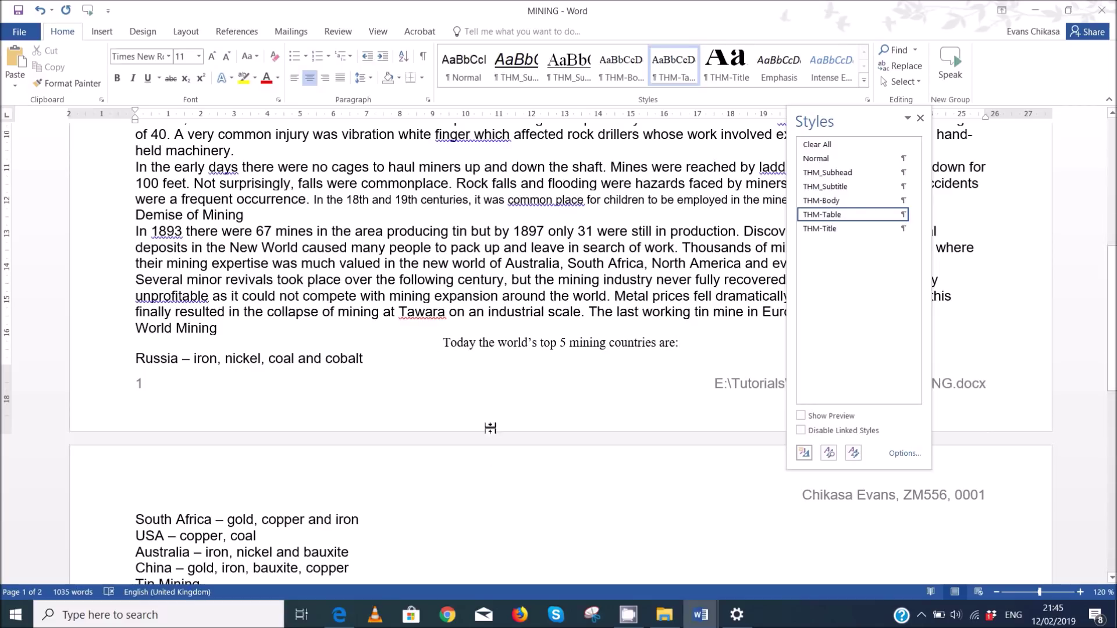
- Apply THM_Subhead to the 'Today the world's top 5 mining countries are:' line
{"action": "mouse_move", "coordinate": [707, 615]}
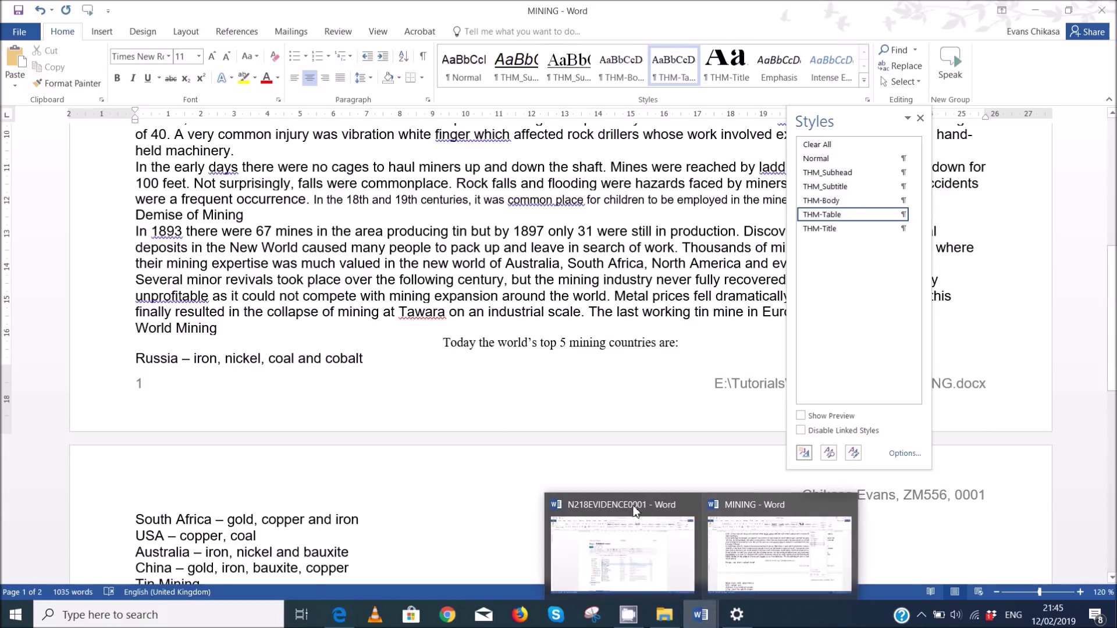
{"action": "left_click", "coordinate": [340, 615]}
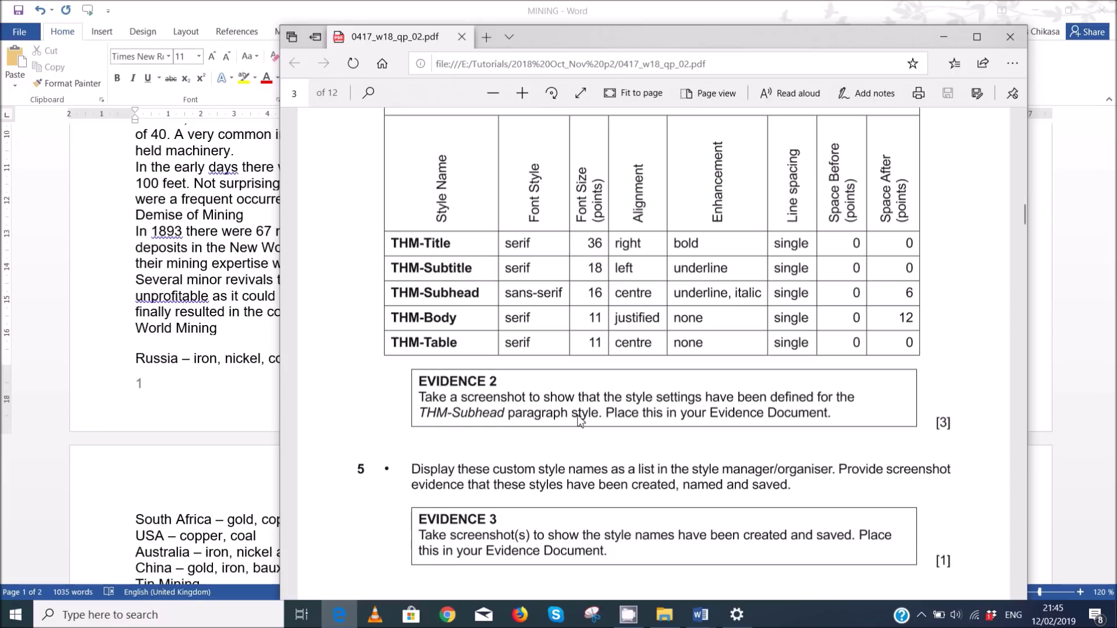
{"action": "mouse_move", "coordinate": [701, 615]}
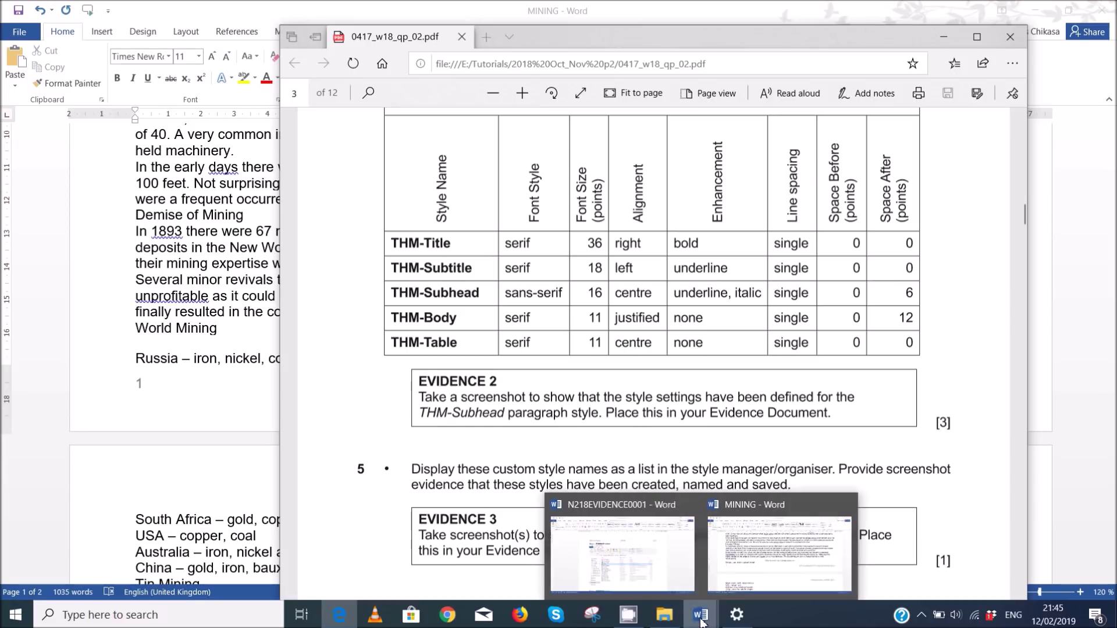
{"action": "left_click", "coordinate": [737, 572]}
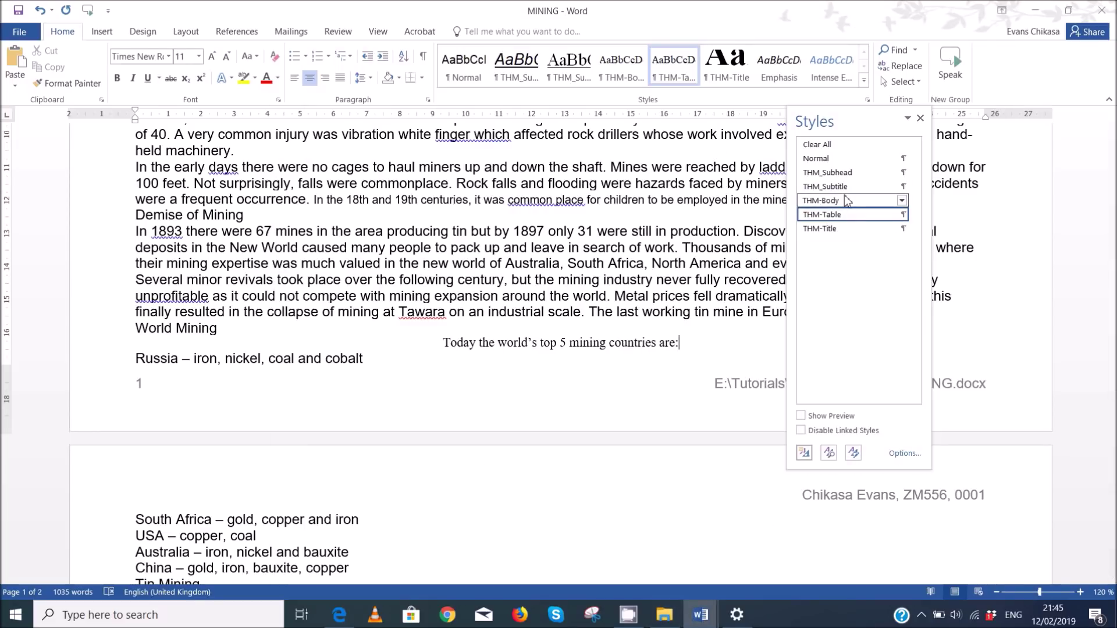
{"action": "left_click", "coordinate": [847, 174]}
- Open the THM_Subhead Modify dialog along with its Paragraph settings
{"action": "right_click", "coordinate": [847, 174]}
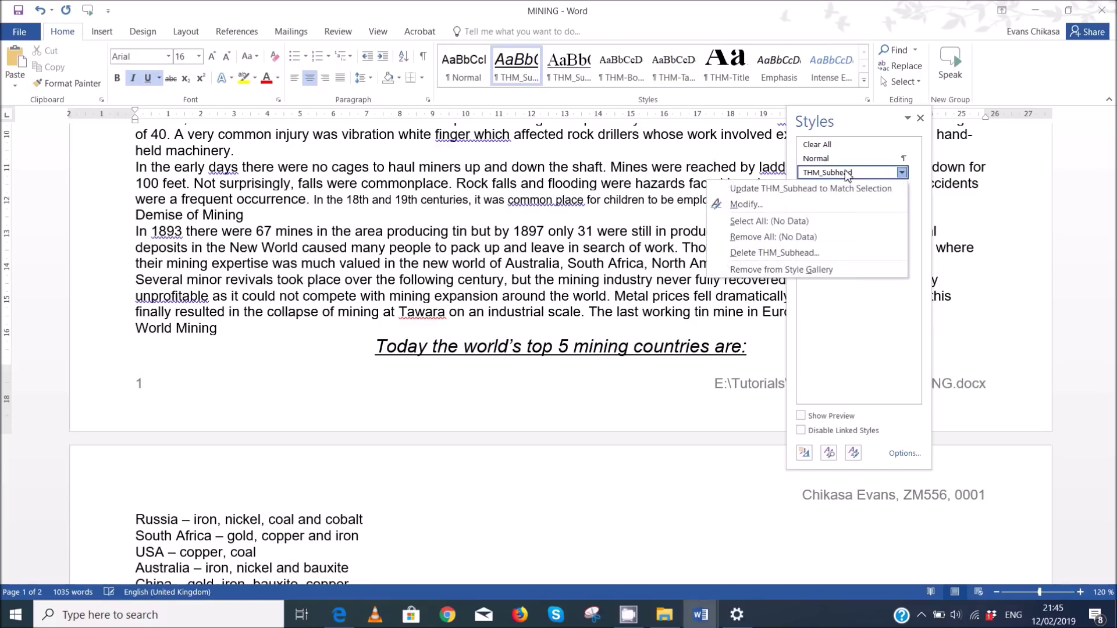
{"action": "left_click", "coordinate": [783, 198]}
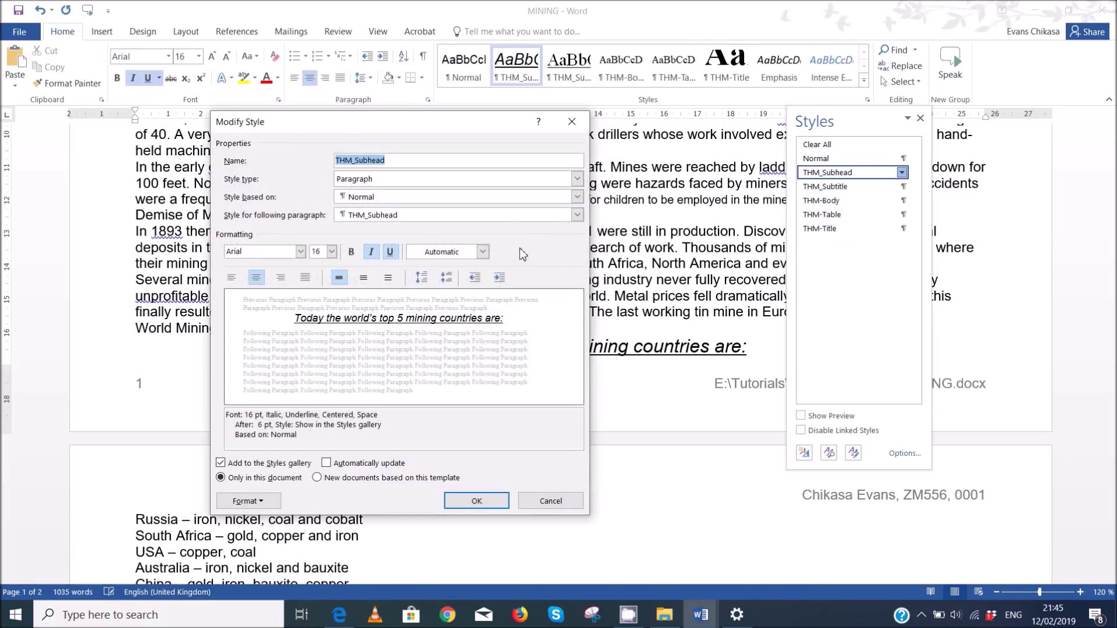
{"action": "left_click", "coordinate": [249, 501]}
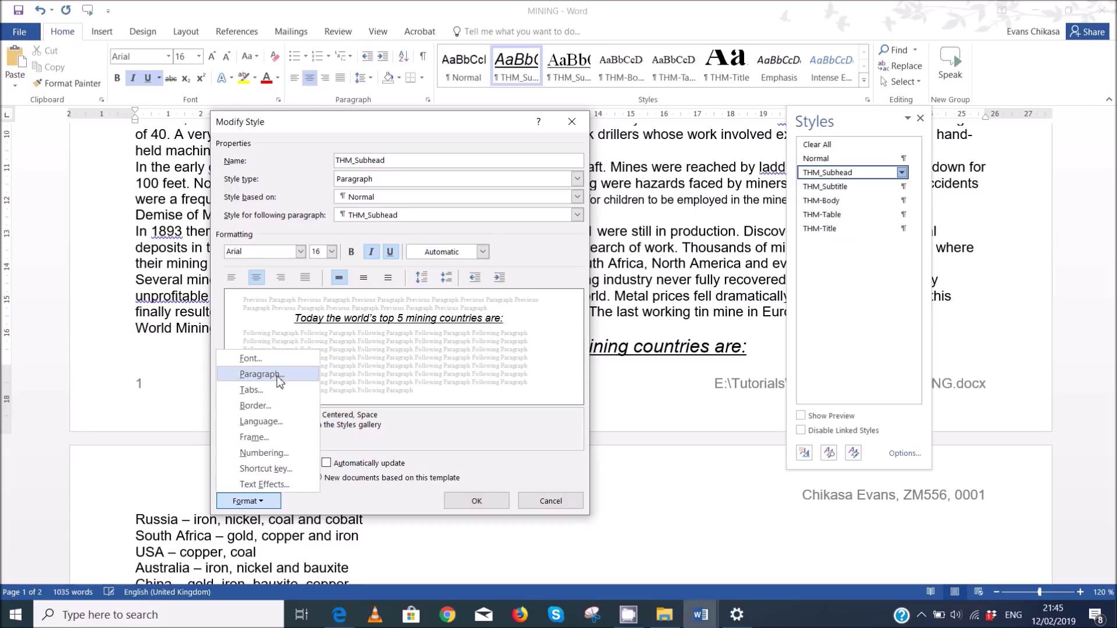
{"action": "left_click", "coordinate": [281, 379]}
{"action": "left_click_drag", "start_coordinate": [698, 194], "coordinate": [708, 119]}
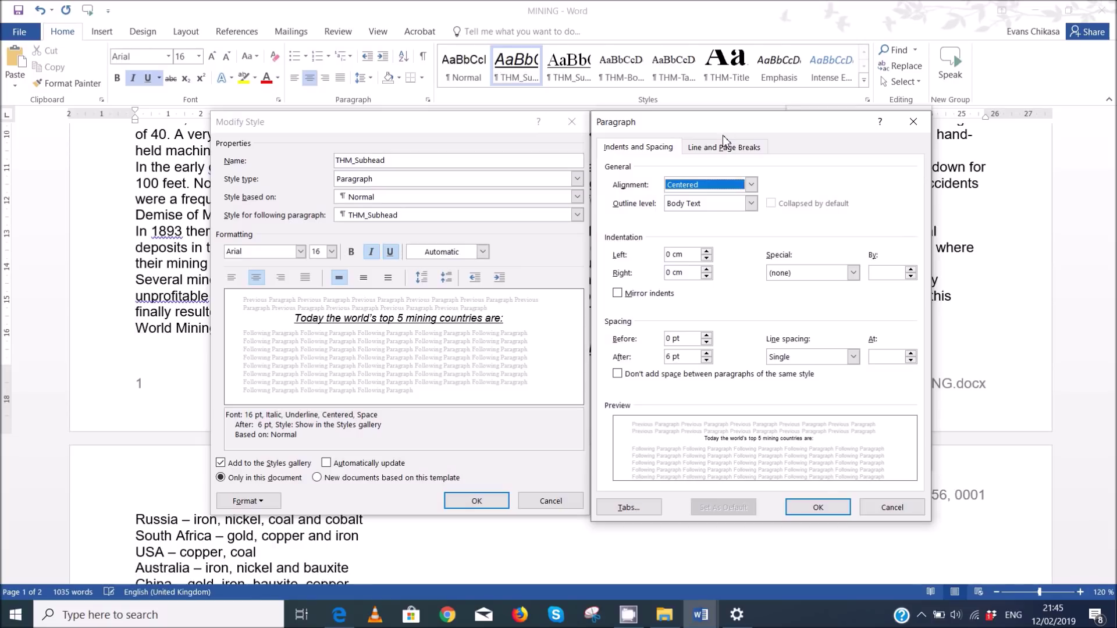
- Screenshot both THM_Subhead settings dialogs to the clipboard, then close them
{"action": "key", "text": "Print"}
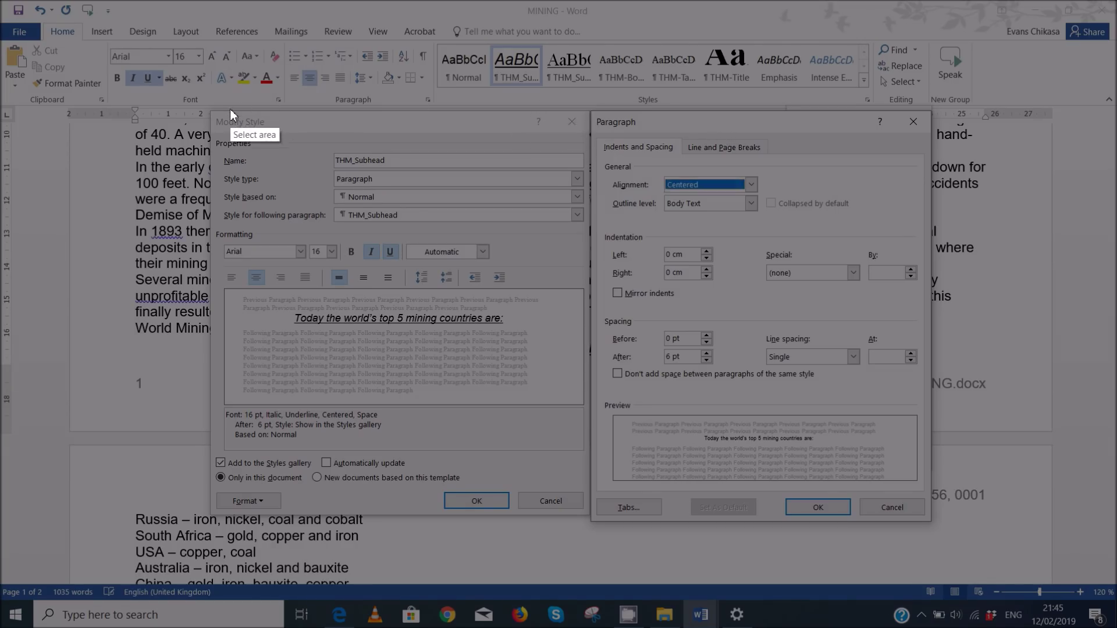
{"action": "mouse_move", "coordinate": [211, 109]}
{"action": "left_mouse_down"}
{"action": "mouse_move", "coordinate": [441, 189]}
{"action": "mouse_move", "coordinate": [931, 525]}
{"action": "left_mouse_up"}
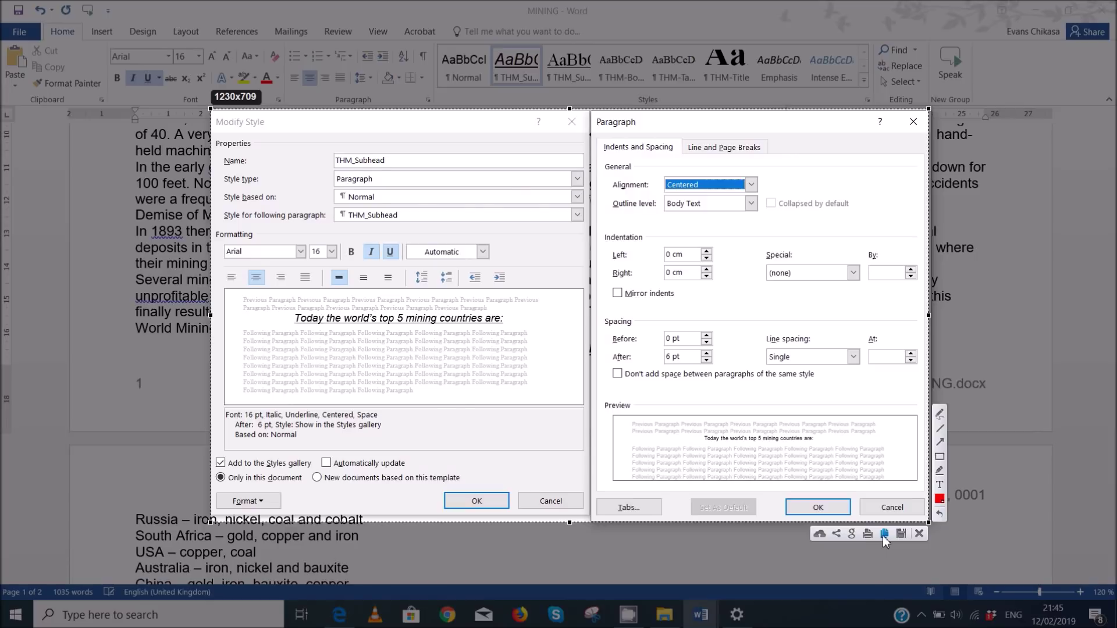
{"action": "left_click", "coordinate": [884, 538]}
{"action": "mouse_move", "coordinate": [700, 622]}
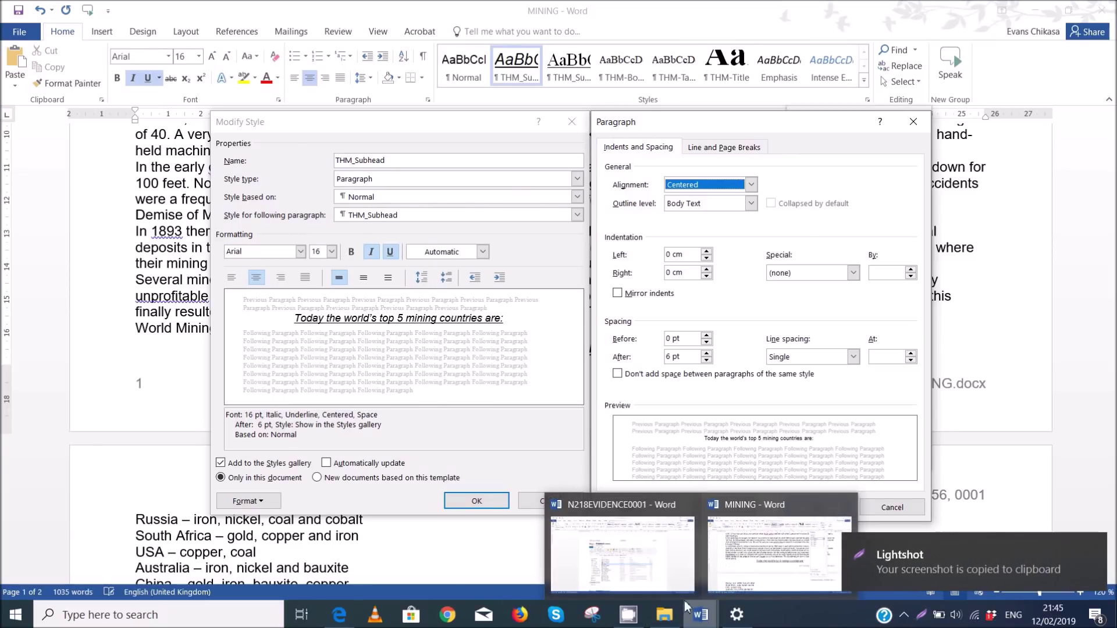
{"action": "left_click", "coordinate": [877, 513]}
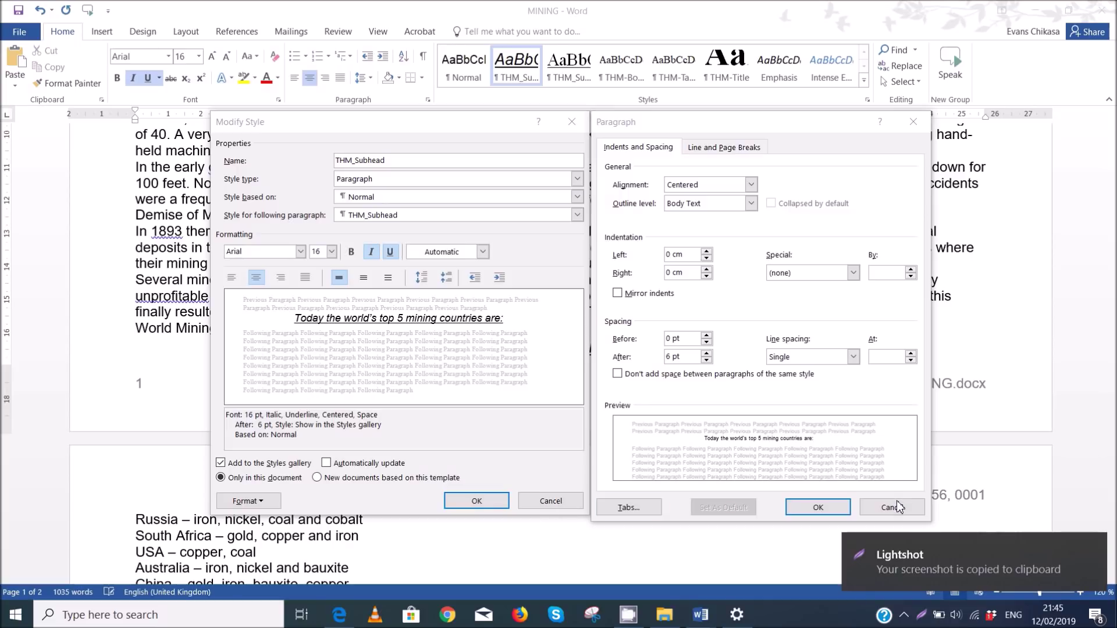
{"action": "left_click", "coordinate": [822, 506]}
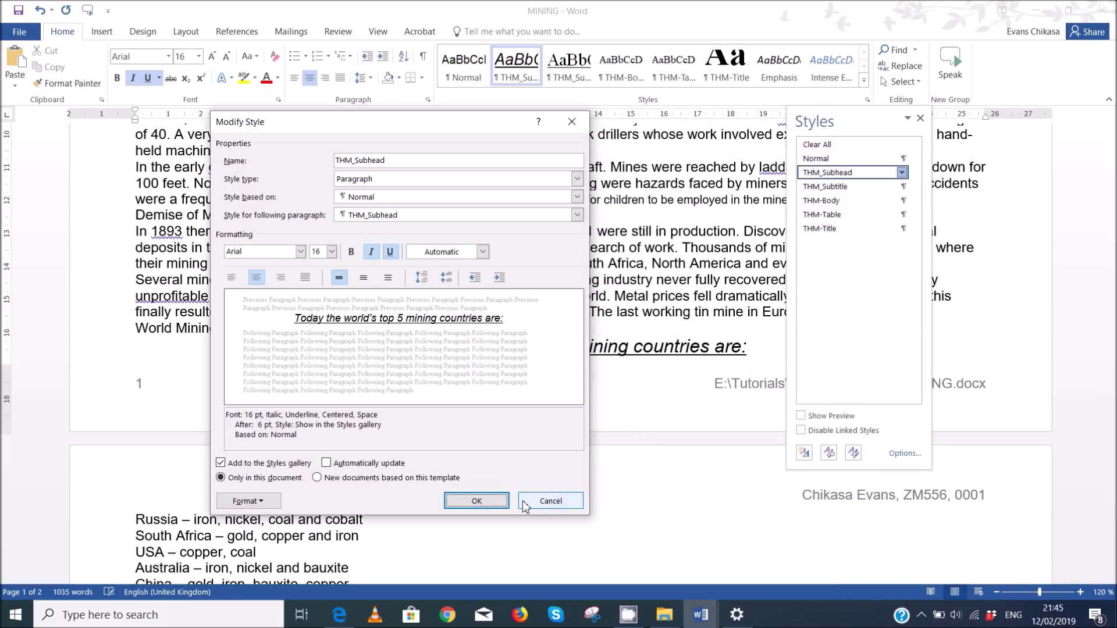
{"action": "left_click", "coordinate": [475, 501]}
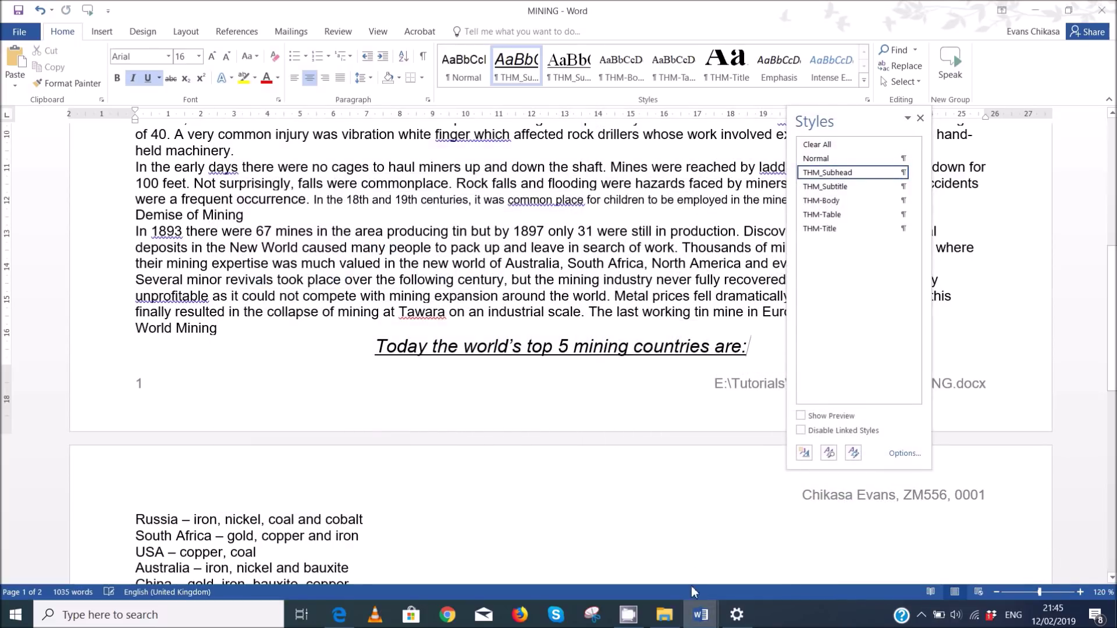
- Paste the THM_Subhead screenshot under 'Step 4 – EVIDENCE 2 here:' in N218EVIDENCE0001
{"action": "mouse_move", "coordinate": [701, 614]}
{"action": "left_click", "coordinate": [622, 547]}
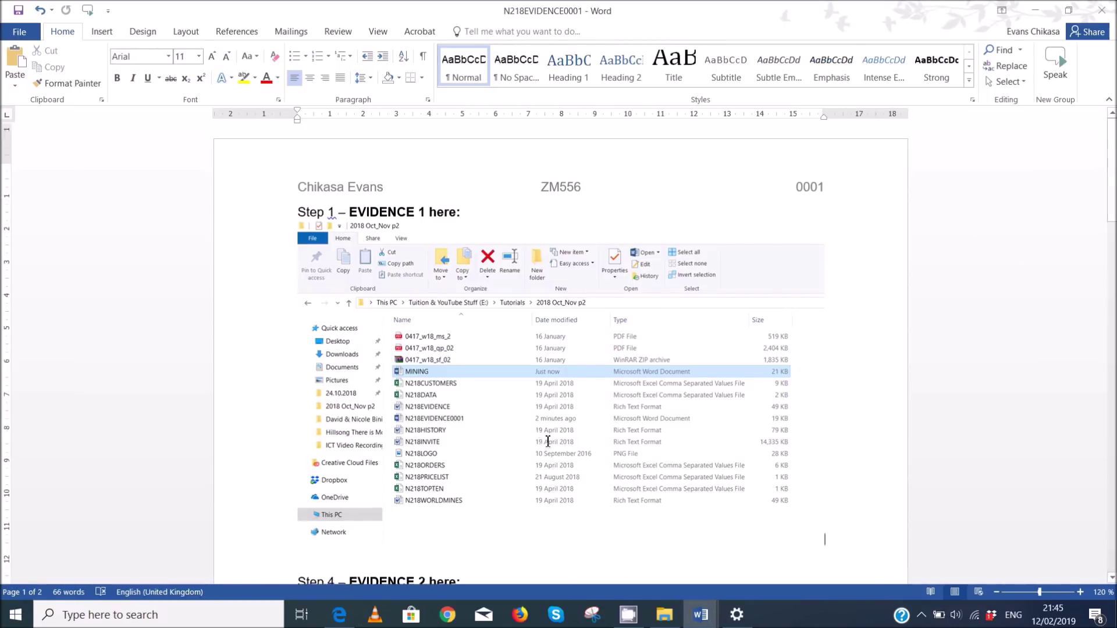
{"action": "scroll", "coordinate": [543, 438], "scroll_direction": "down", "scroll_amount": 3}
{"action": "left_click", "coordinate": [401, 402]}
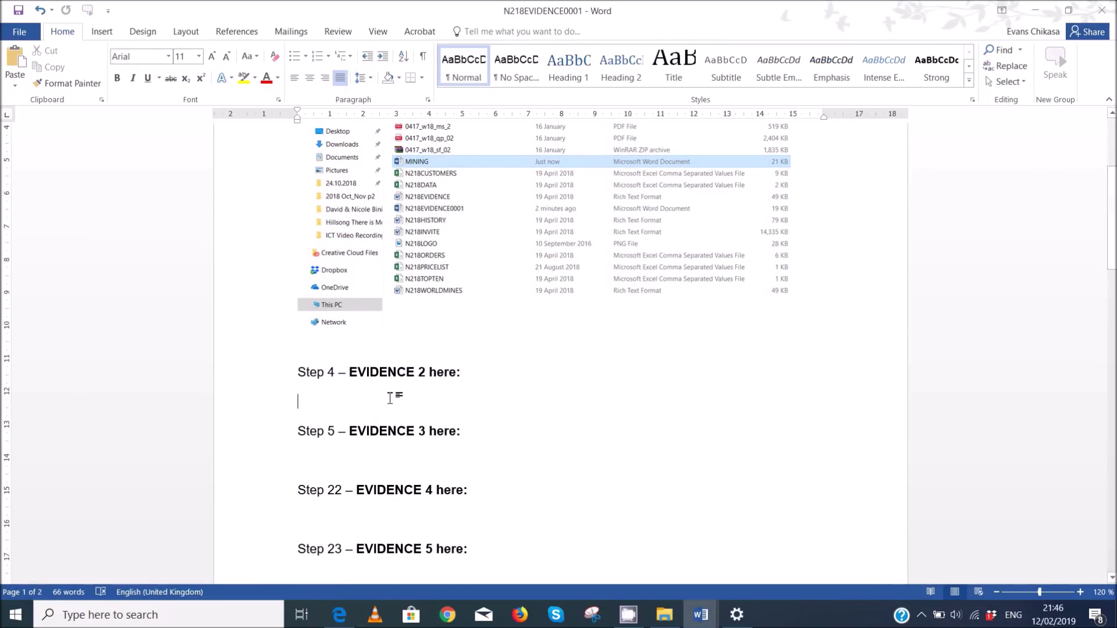
{"action": "key", "text": "ctrl+v"}
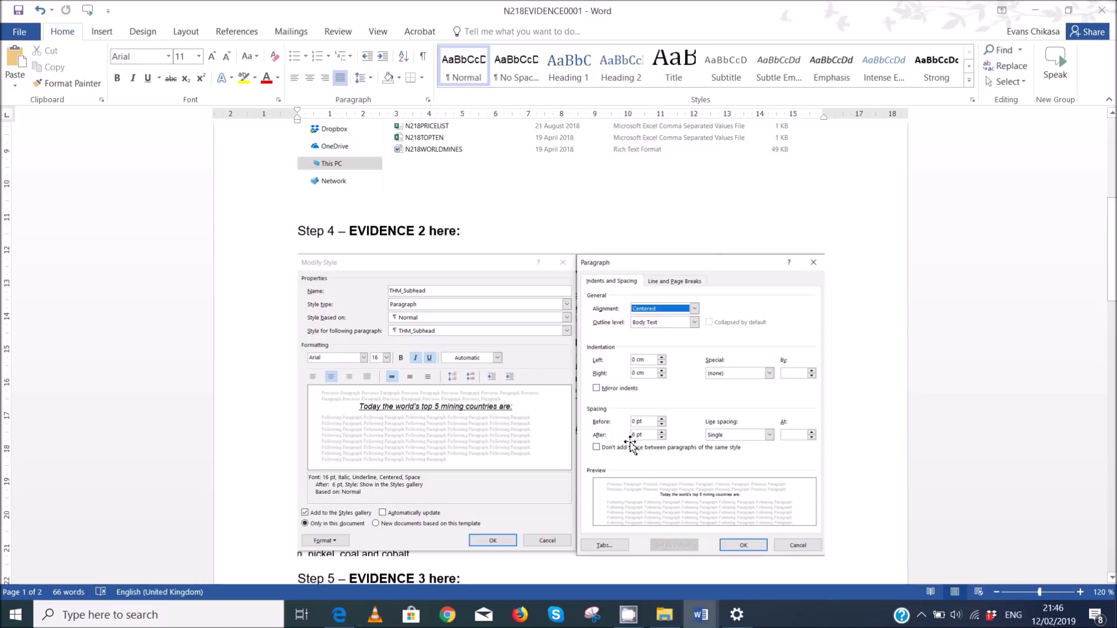
- Scroll the exam paper PDF down to questions 6–9
{"action": "scroll", "coordinate": [605, 464], "scroll_direction": "down", "scroll_amount": 3}
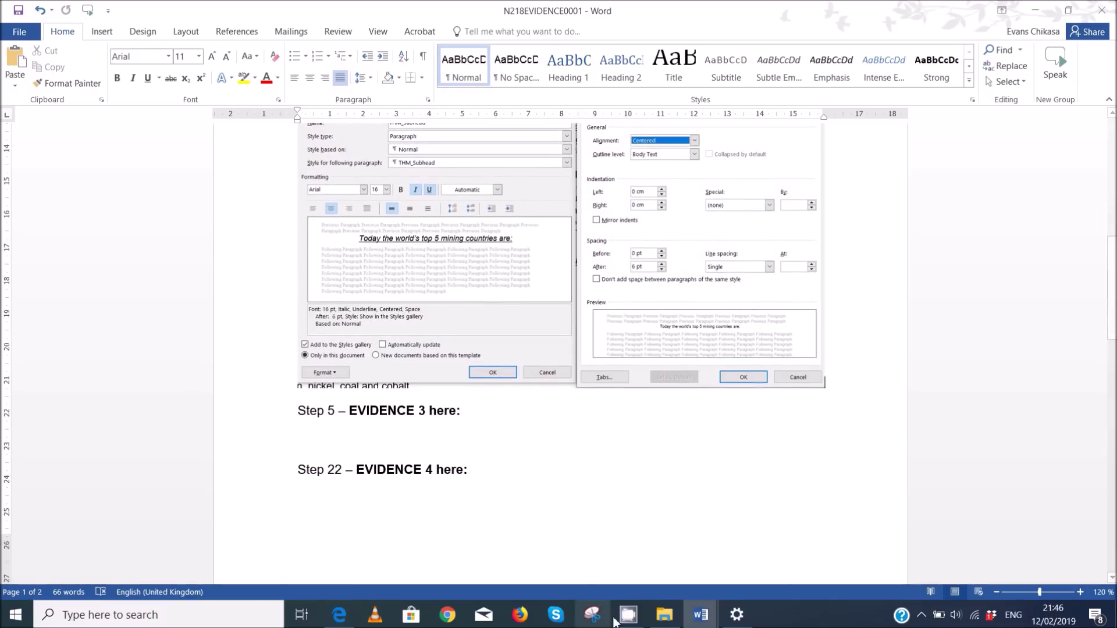
{"action": "left_click", "coordinate": [339, 615]}
{"action": "scroll", "coordinate": [473, 455], "scroll_direction": "down", "scroll_amount": 4}
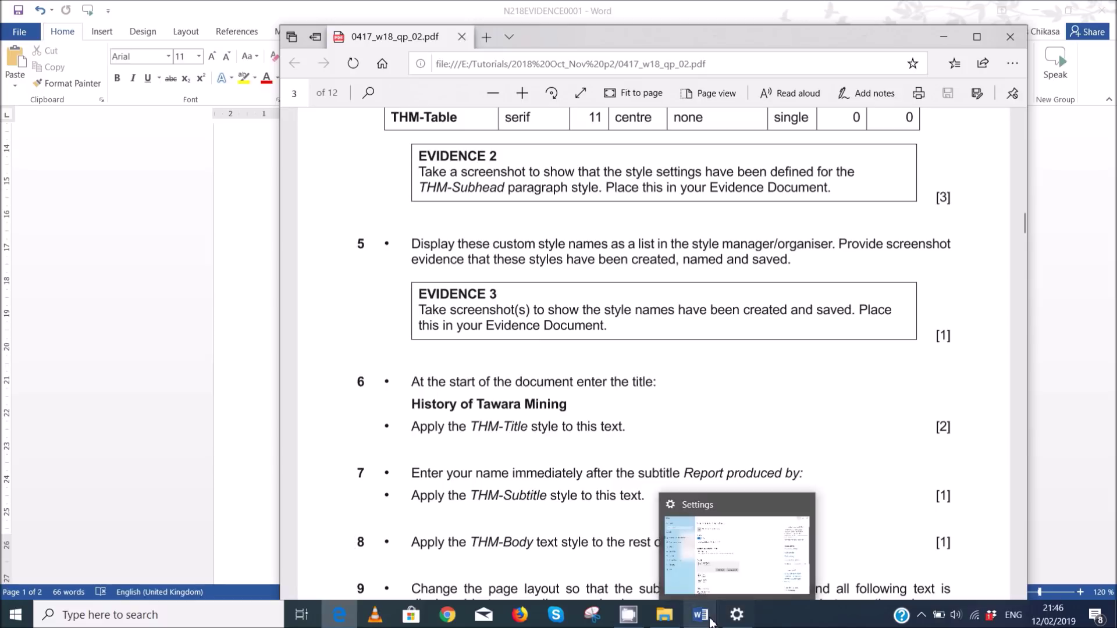
- Capture the MINING document's Styles list with its THM styles and copy the image
{"action": "mouse_move", "coordinate": [701, 614]}
{"action": "left_click", "coordinate": [776, 561]}
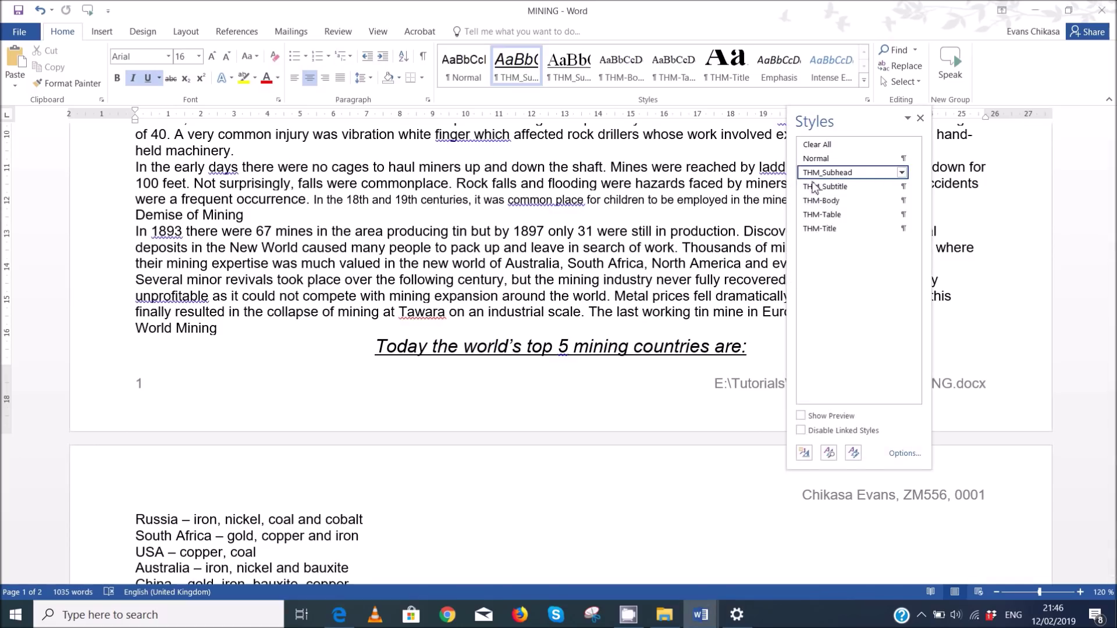
{"action": "mouse_move", "coordinate": [805, 215]}
{"action": "key", "text": "Print"}
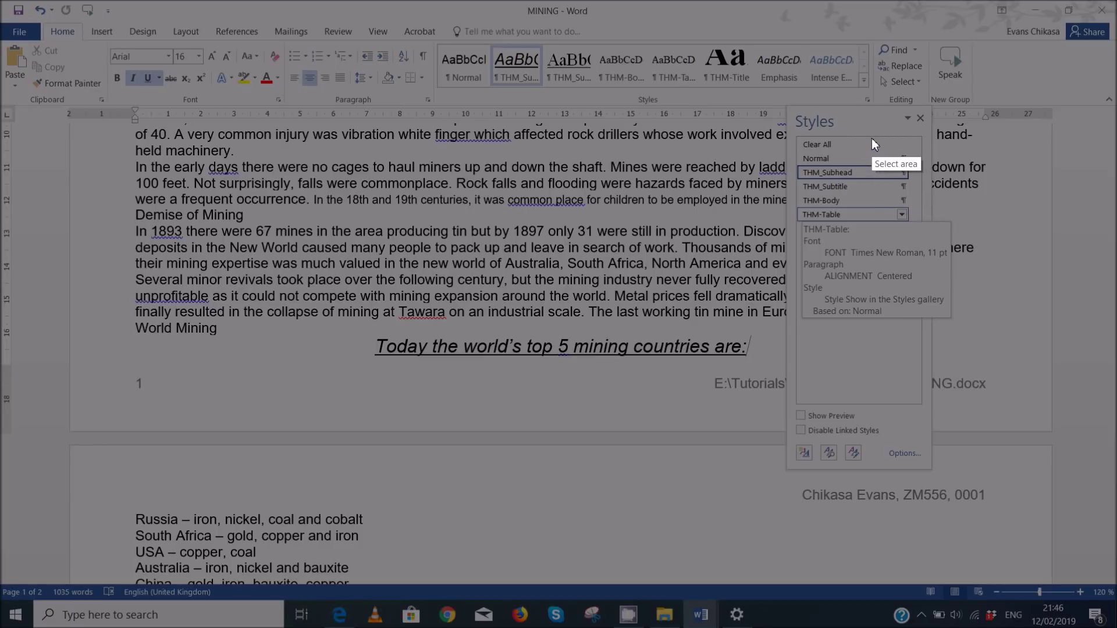
{"action": "key", "text": "Escape"}
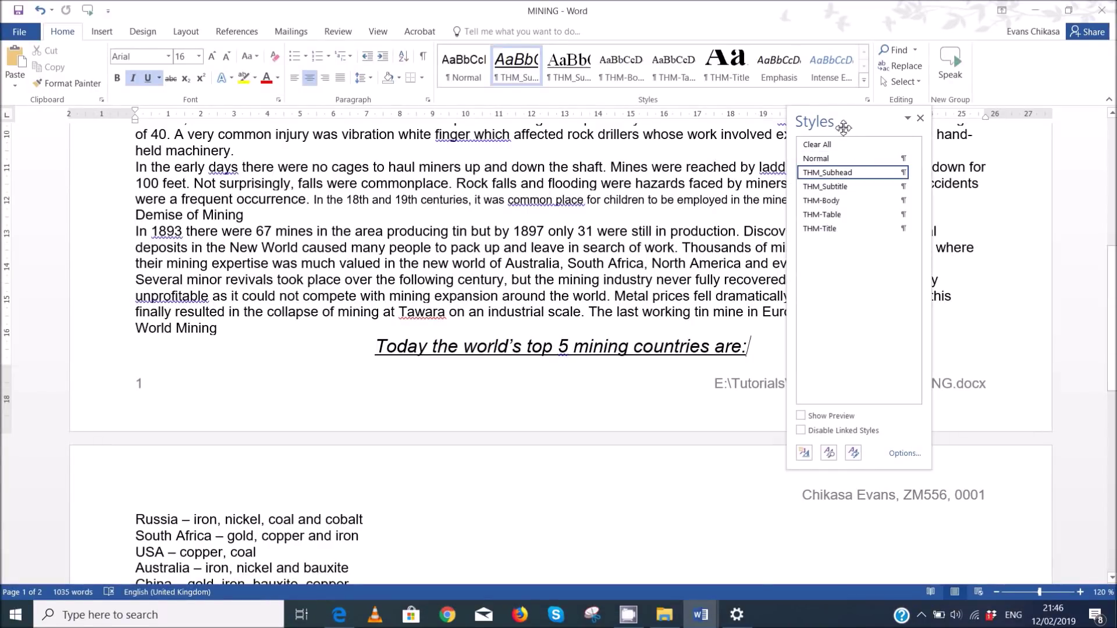
{"action": "key", "text": "Print"}
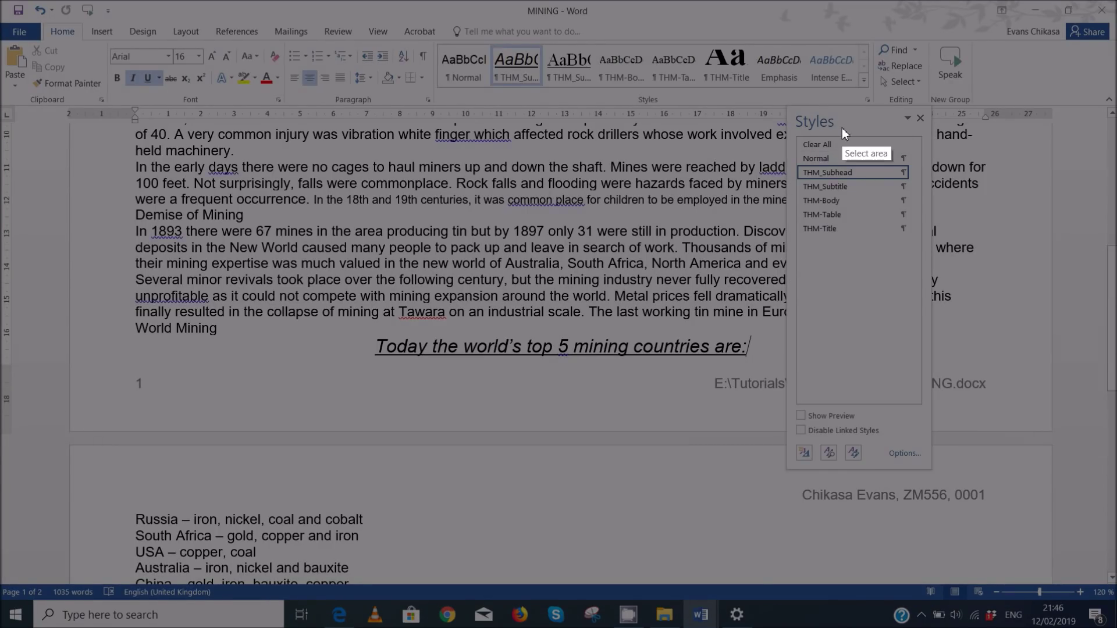
{"action": "mouse_move", "coordinate": [786, 104]}
{"action": "left_mouse_down"}
{"action": "mouse_move", "coordinate": [926, 285]}
{"action": "mouse_move", "coordinate": [938, 473]}
{"action": "left_mouse_up"}
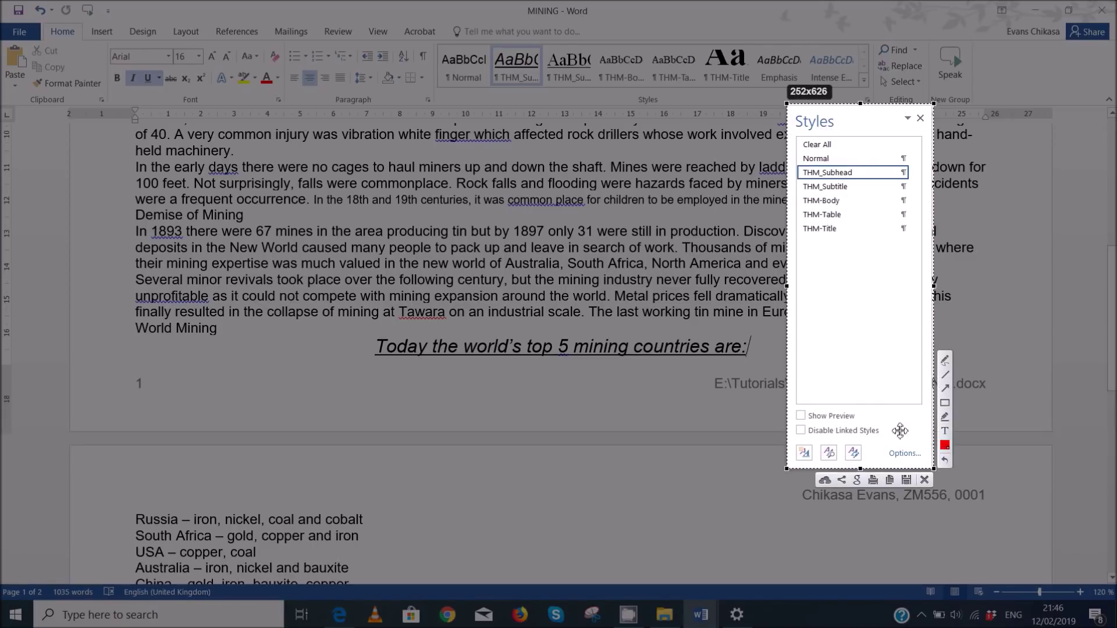
{"action": "left_click", "coordinate": [890, 482]}
- Place the cursor on the empty line under Step 5 in N218EVIDENCE0001
{"action": "mouse_move", "coordinate": [701, 615]}
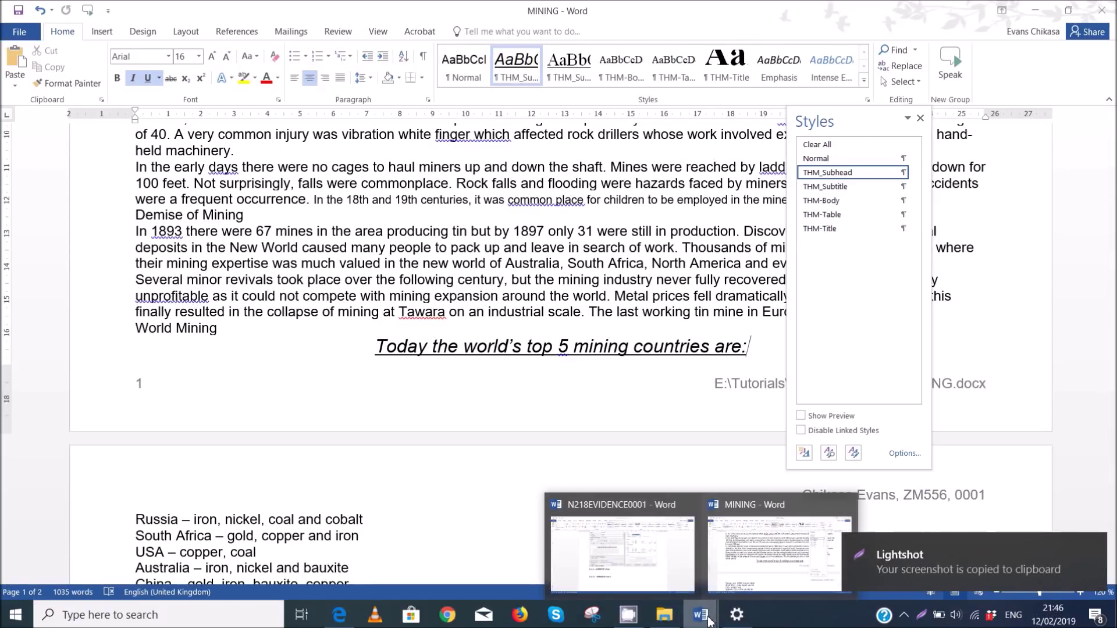
{"action": "left_click", "coordinate": [623, 553]}
{"action": "left_click", "coordinate": [428, 432]}
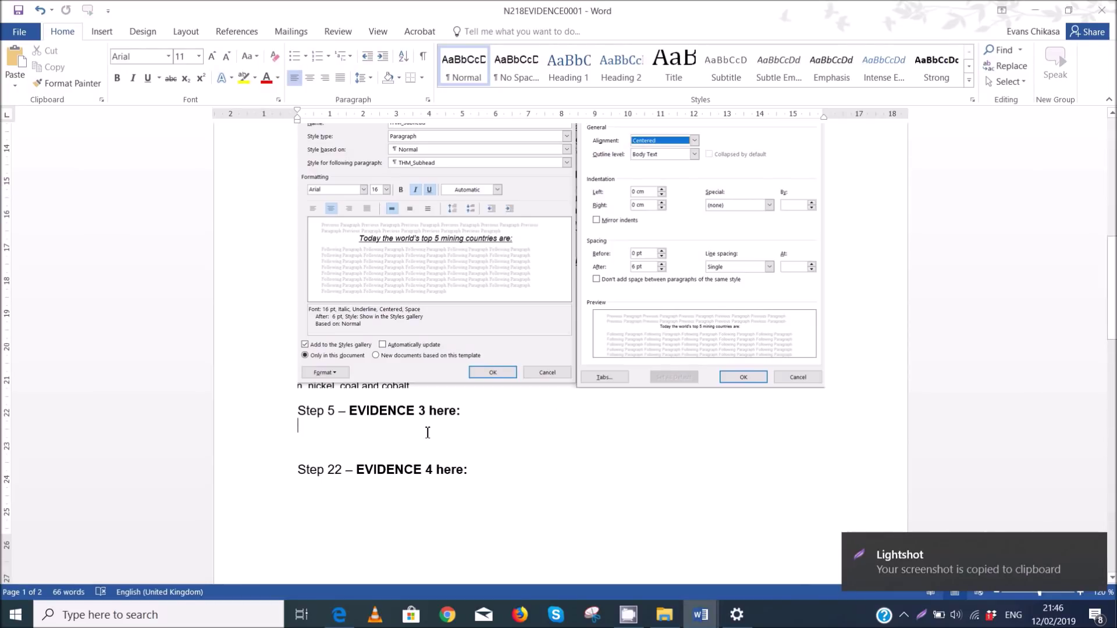
- Paste the Styles list screenshot under Step 5 and shrink it by its corner handle
{"action": "key", "text": "ctrl+v"}
{"action": "scroll", "coordinate": [538, 427], "scroll_direction": "up", "scroll_amount": 7}
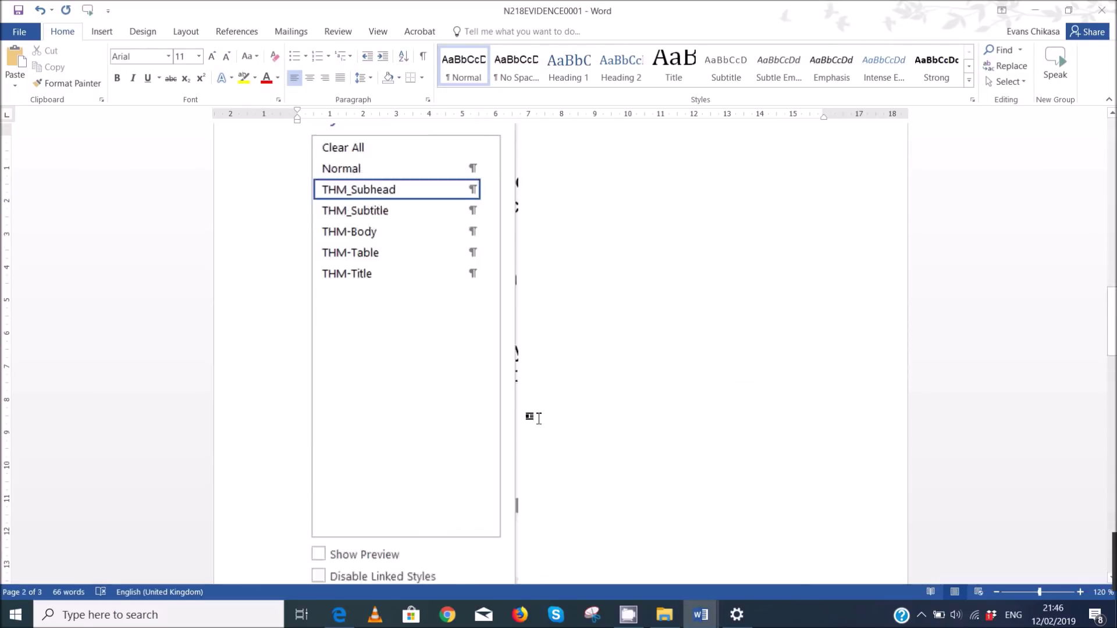
{"action": "scroll", "coordinate": [476, 424], "scroll_direction": "down", "scroll_amount": 6}
{"action": "left_click", "coordinate": [475, 428]}
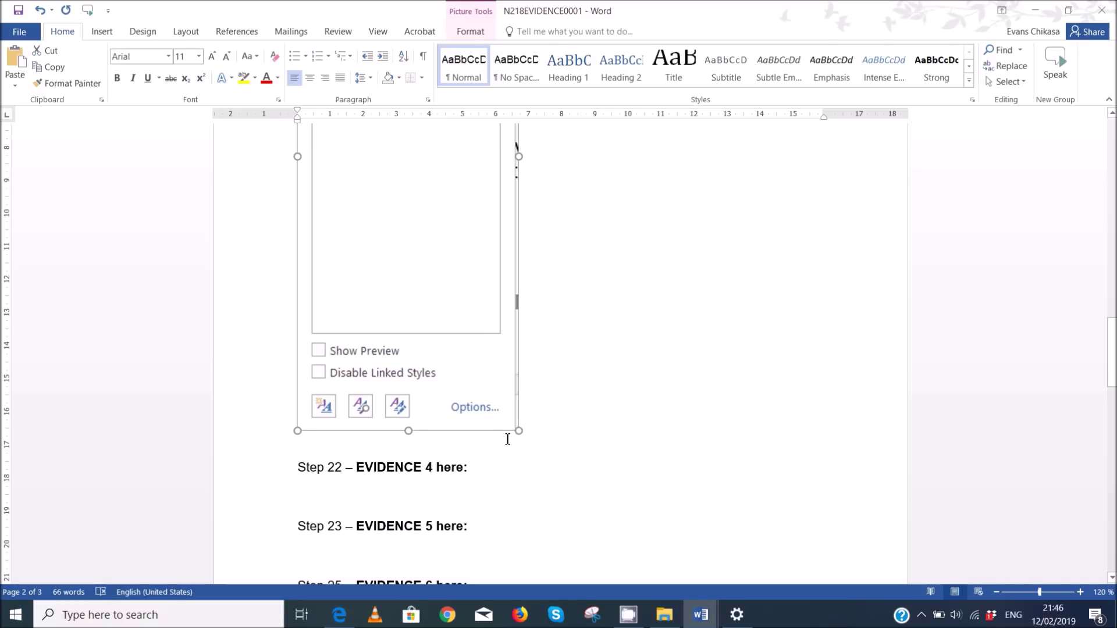
{"action": "left_click_drag", "start_coordinate": [520, 433], "coordinate": [462, 220]}
- Push the Step 5 line onto the next page and bring the exam PDF forward
{"action": "scroll", "coordinate": [543, 364], "scroll_direction": "up", "scroll_amount": 7}
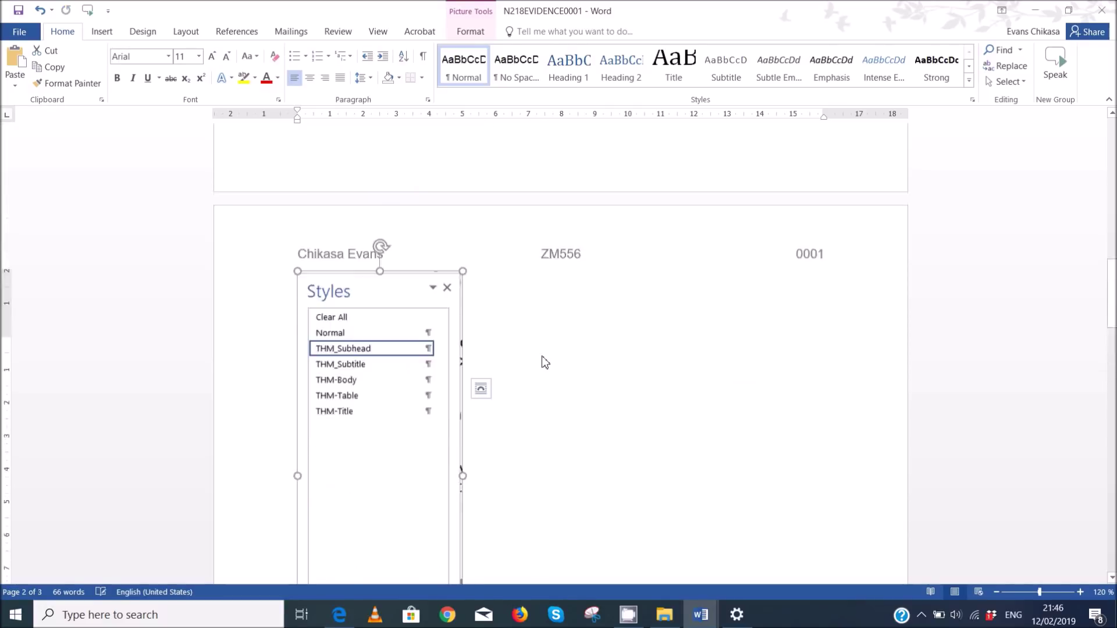
{"action": "scroll", "coordinate": [543, 356], "scroll_direction": "up", "scroll_amount": 5}
{"action": "left_click", "coordinate": [297, 444]}
{"action": "key", "text": "Return"}
{"action": "key", "text": "Return"}
{"action": "key", "text": "Return"}
{"action": "key", "text": "Return"}
{"action": "key", "text": "Return"}
{"action": "key", "text": "Return"}
{"action": "key", "text": "Return"}
{"action": "key", "text": "Return"}
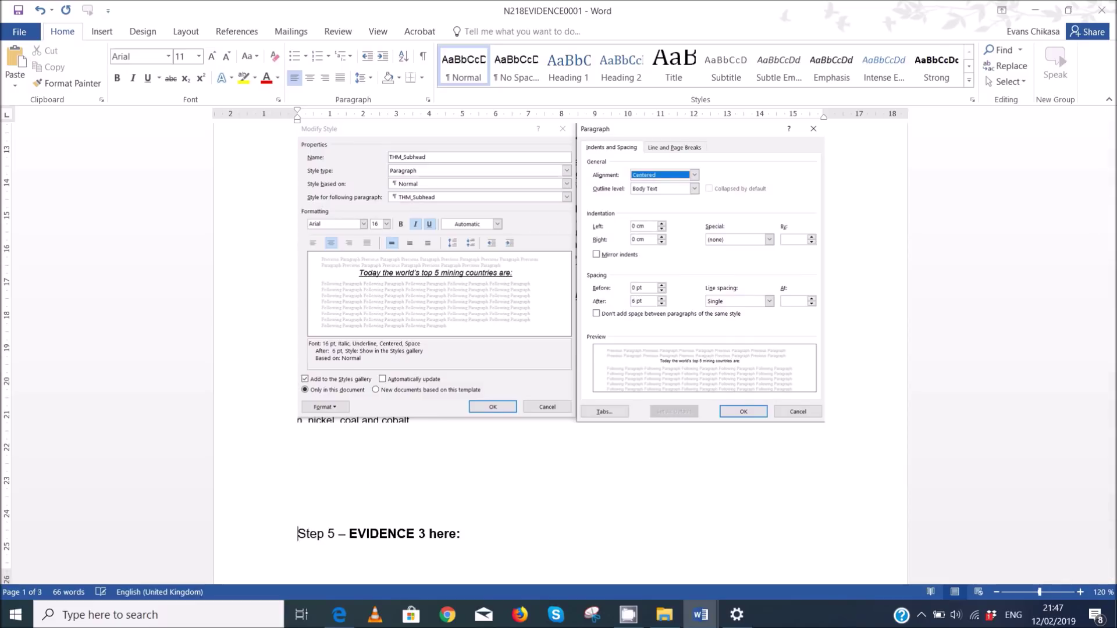
{"action": "scroll", "coordinate": [402, 456], "scroll_direction": "down", "scroll_amount": 8}
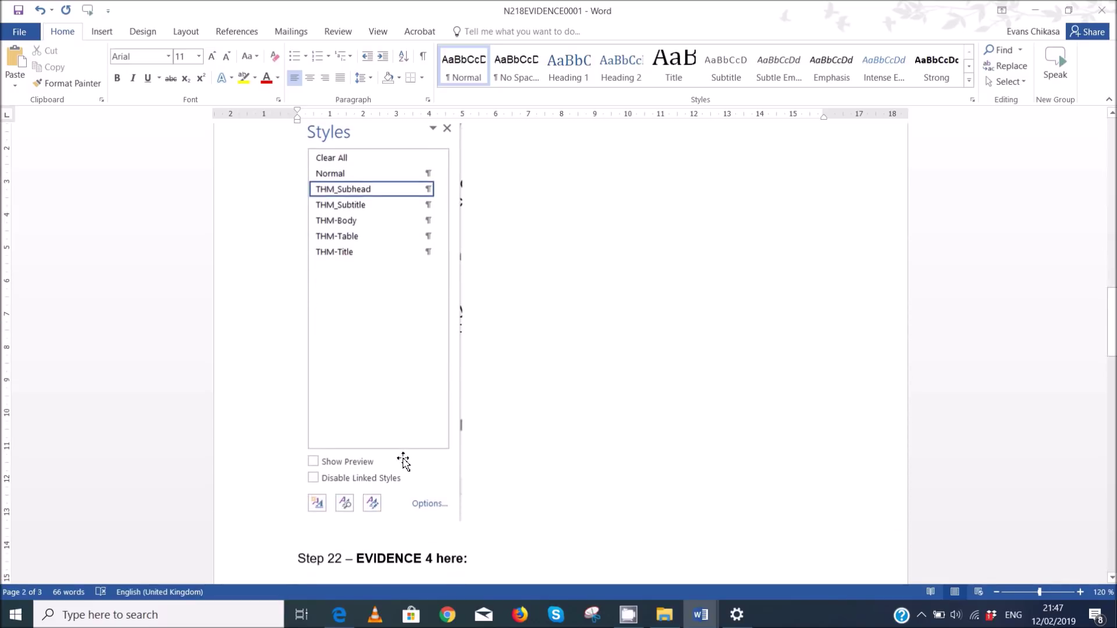
{"action": "left_click", "coordinate": [339, 615]}
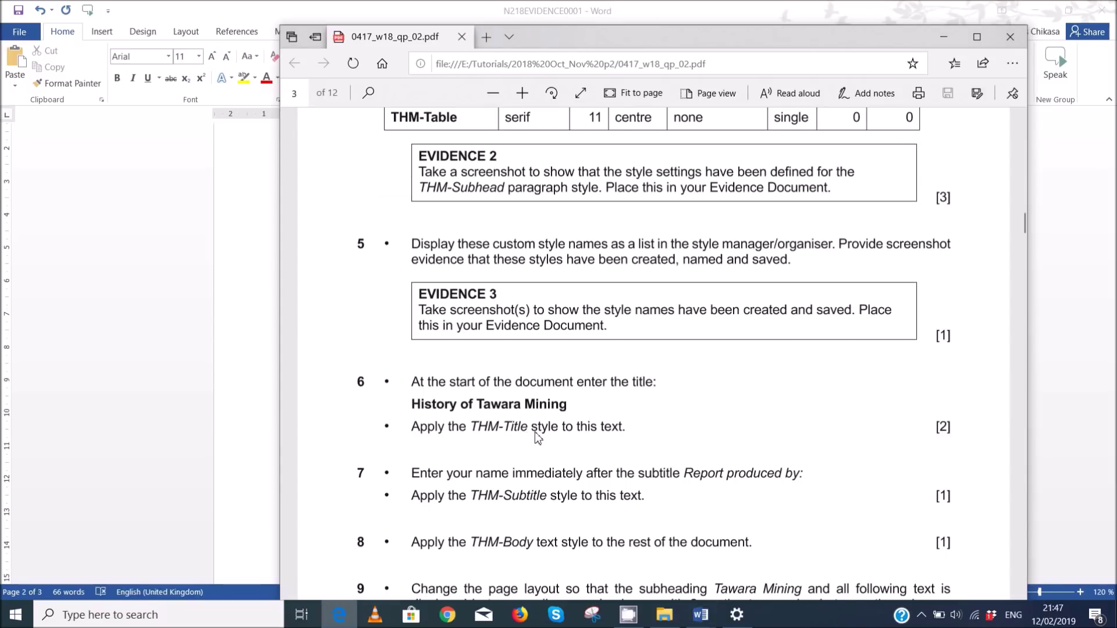
{"action": "left_click", "coordinate": [923, 615]}
{"action": "left_click", "coordinate": [909, 528]}
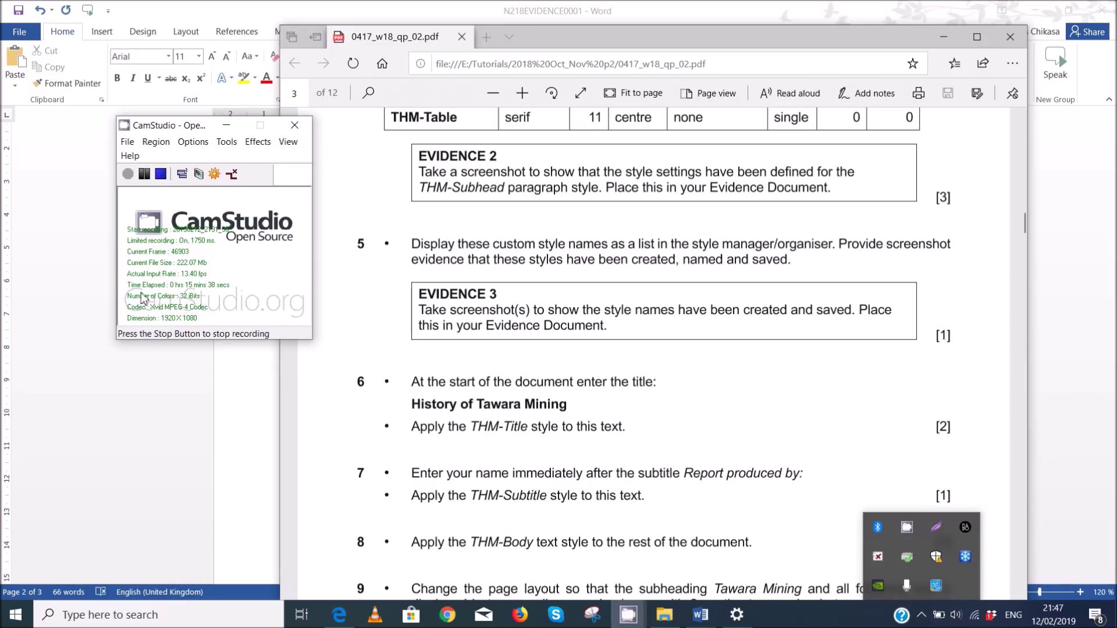
{"action": "left_click", "coordinate": [209, 280]}
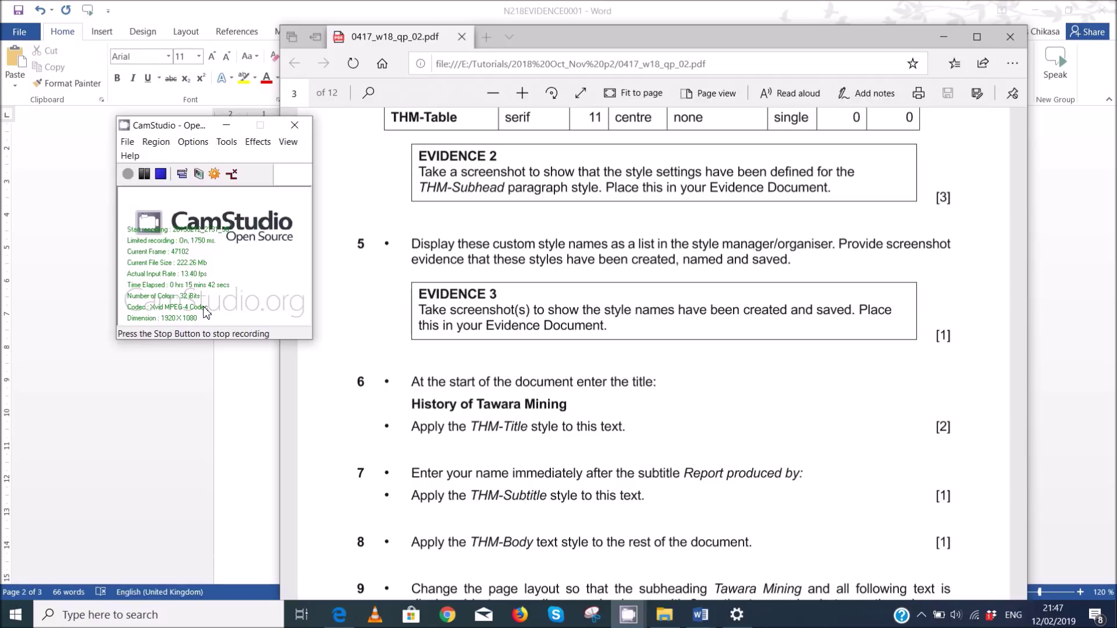
{"action": "left_click", "coordinate": [226, 125]}
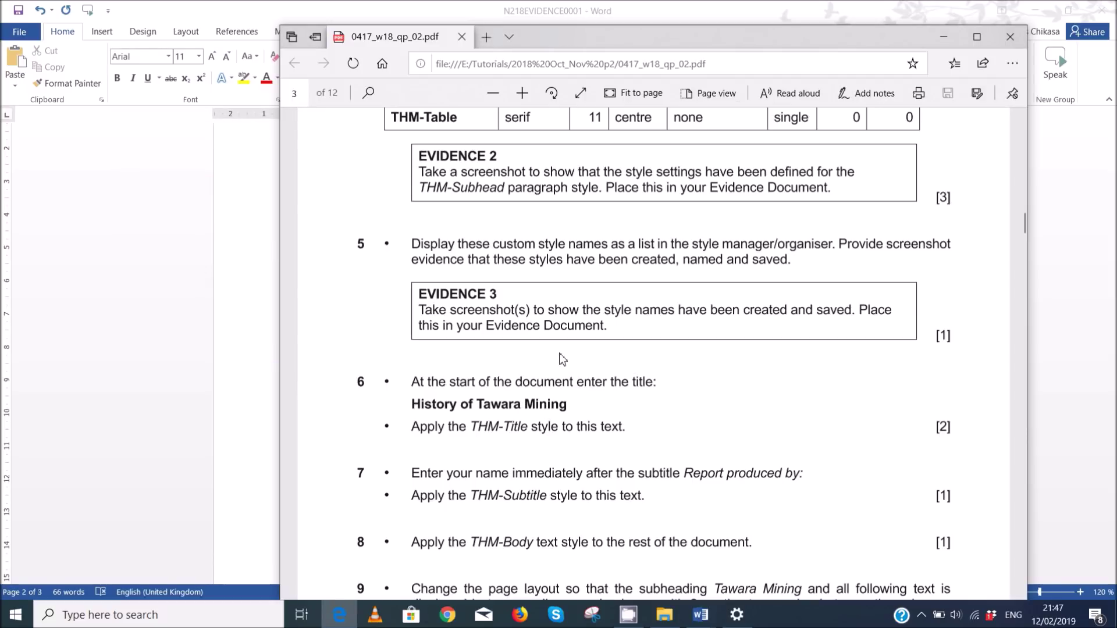
{"action": "scroll", "coordinate": [562, 385], "scroll_direction": "down", "scroll_amount": 3}
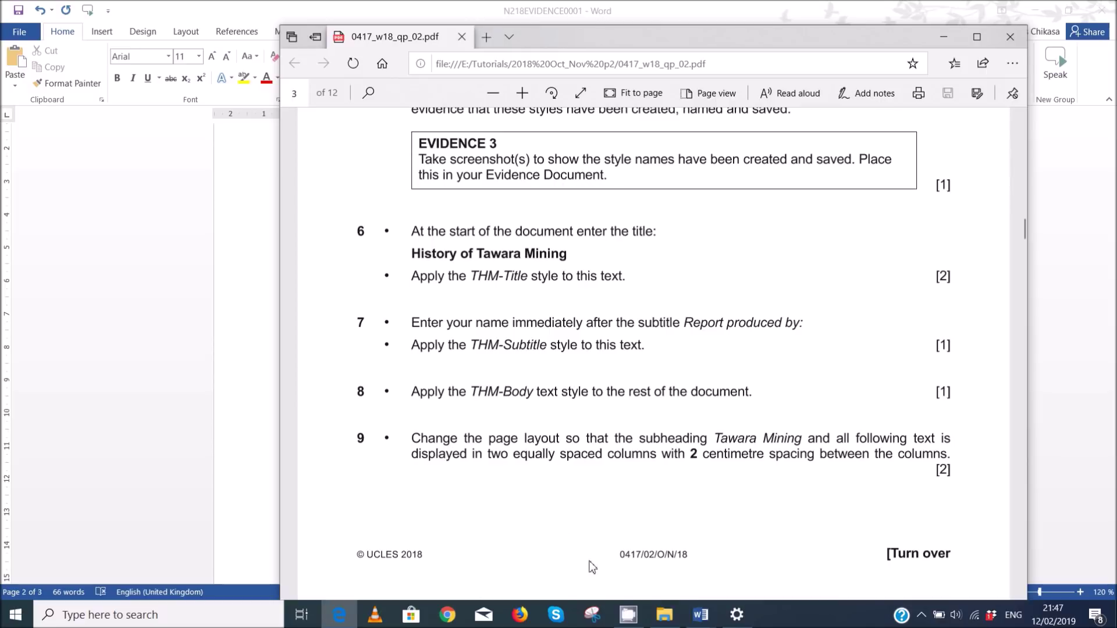
- Close the Styles pane and add an empty line above 'Report produced by:' in MINING
{"action": "mouse_move", "coordinate": [700, 616]}
{"action": "left_click", "coordinate": [732, 566]}
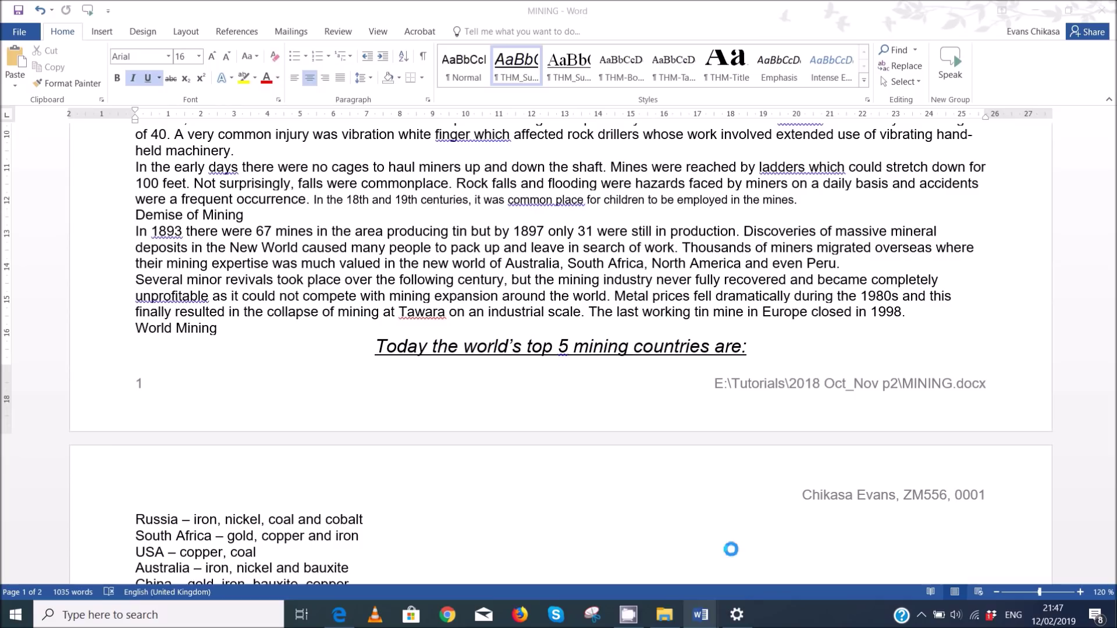
{"action": "scroll", "coordinate": [152, 221], "scroll_direction": "up", "scroll_amount": 10}
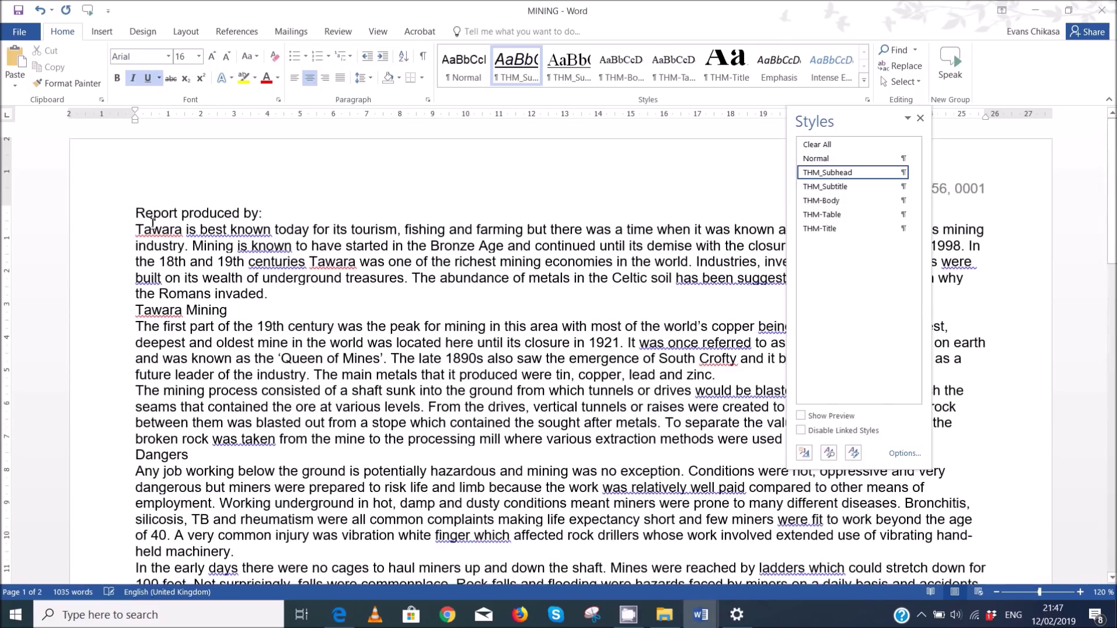
{"action": "left_click", "coordinate": [137, 214]}
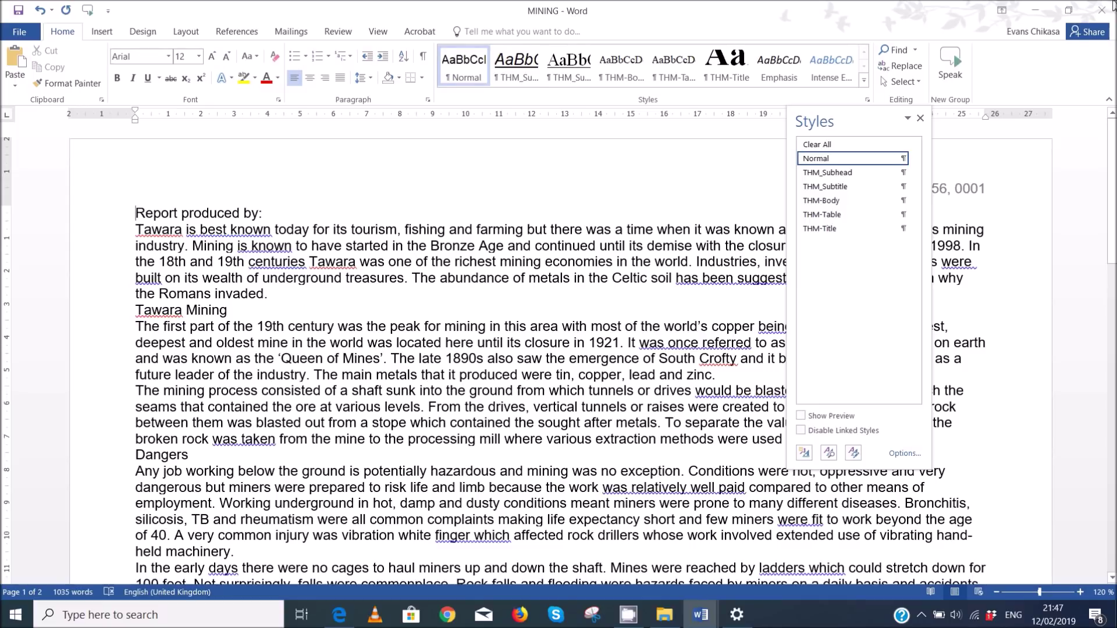
{"action": "left_click", "coordinate": [920, 119]}
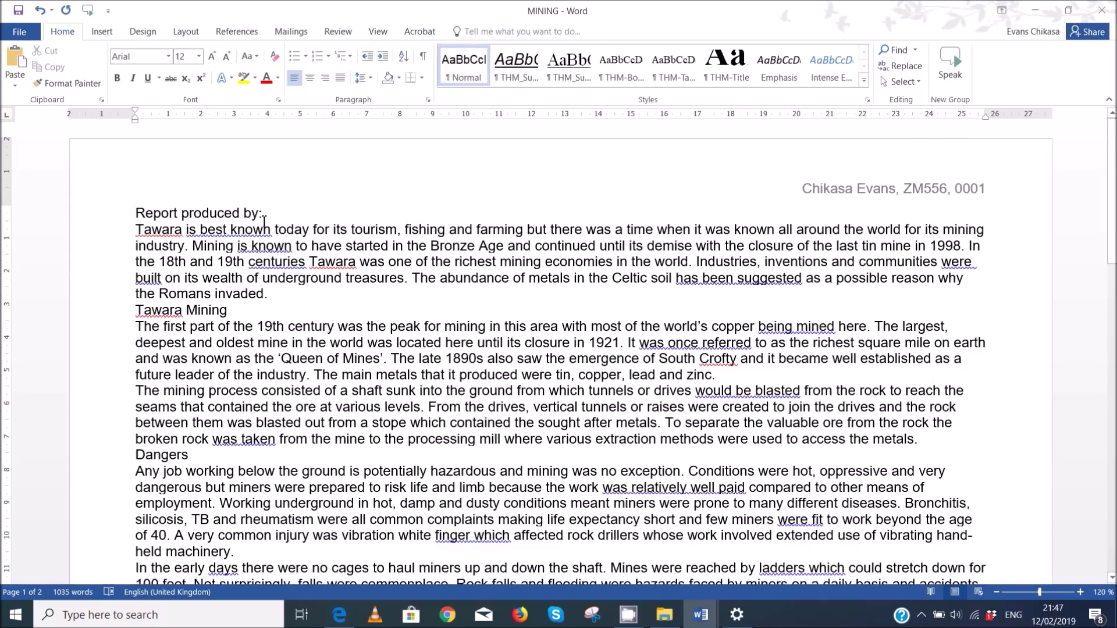
{"action": "key", "text": "Return"}
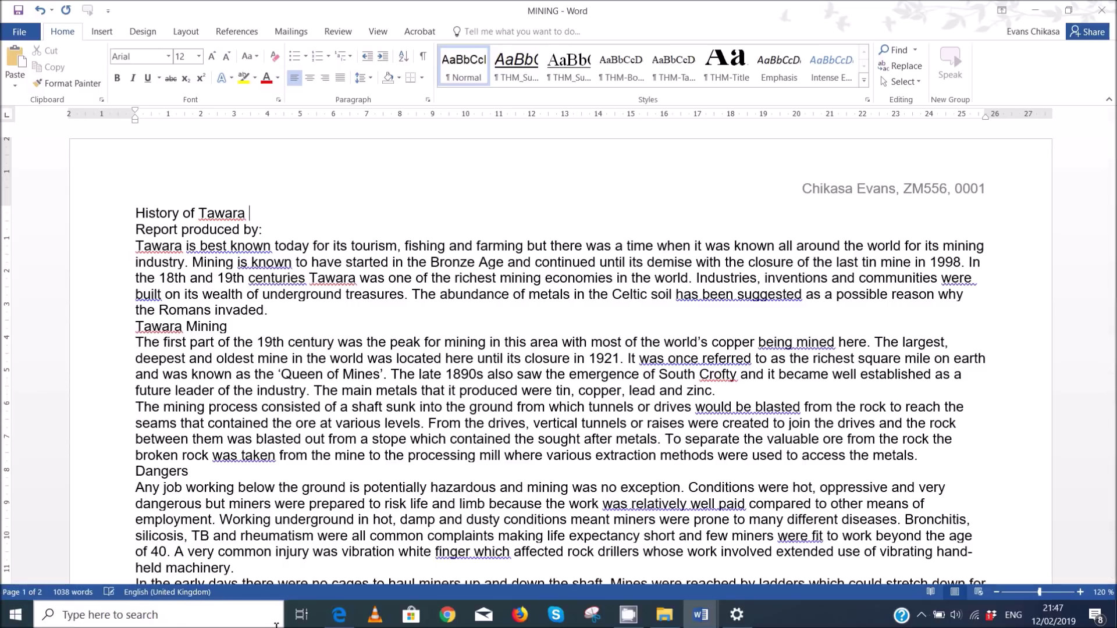
{"action": "mouse_move", "coordinate": [337, 615]}
{"action": "left_click", "coordinate": [344, 565]}
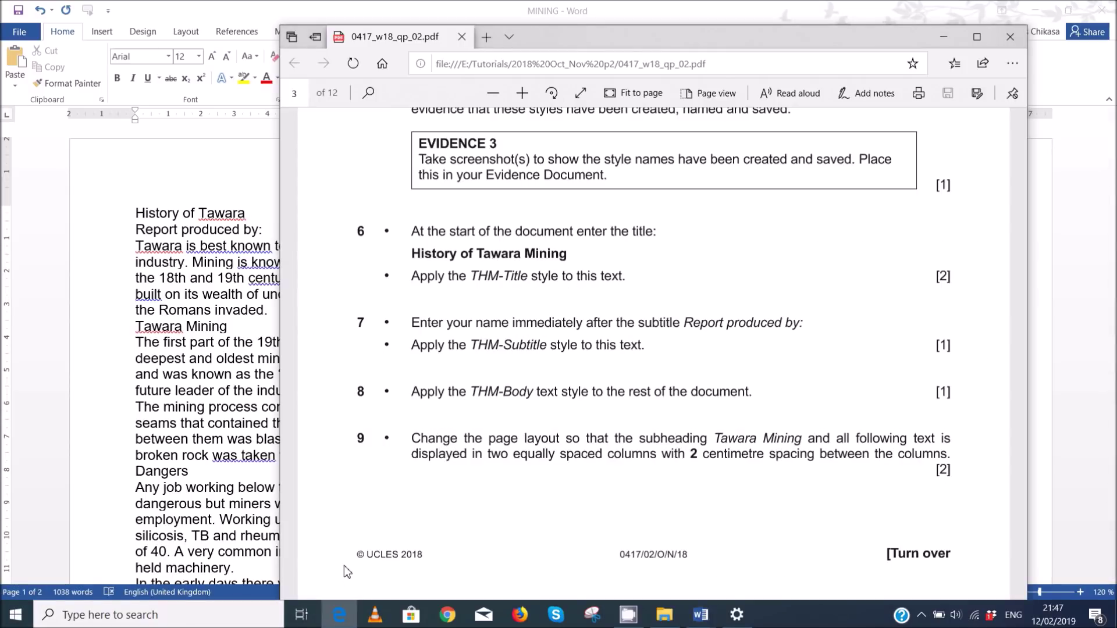
{"action": "left_click", "coordinate": [248, 213]}
- Enter the title 'History of Tawara Mining' and apply the THM-Title style to it
{"action": "type", "text": "Mining"}
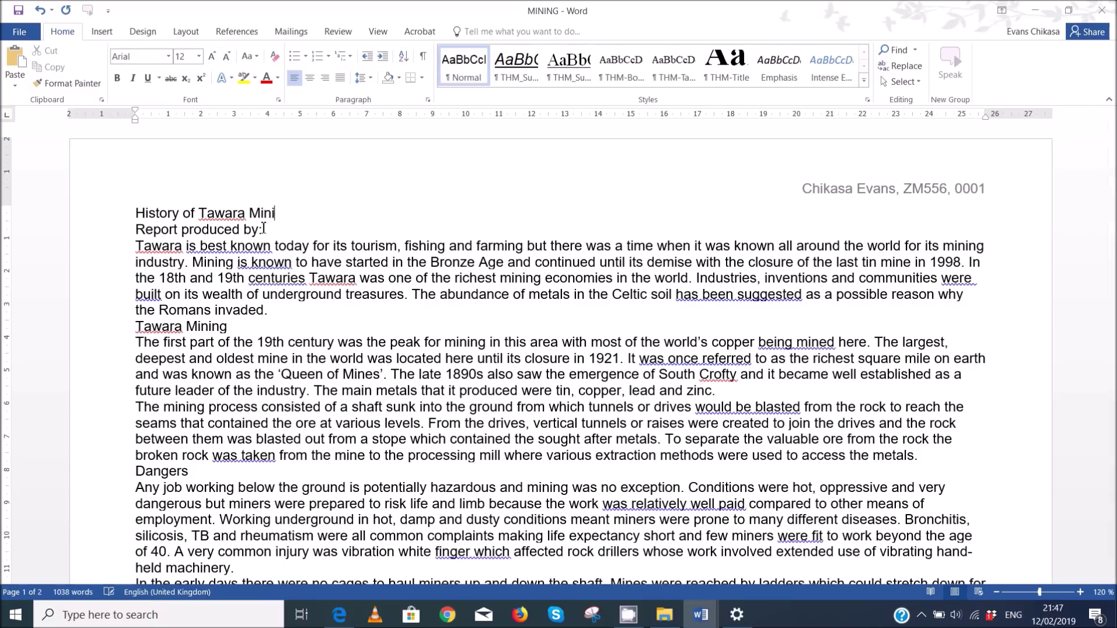
{"action": "left_click", "coordinate": [340, 553]}
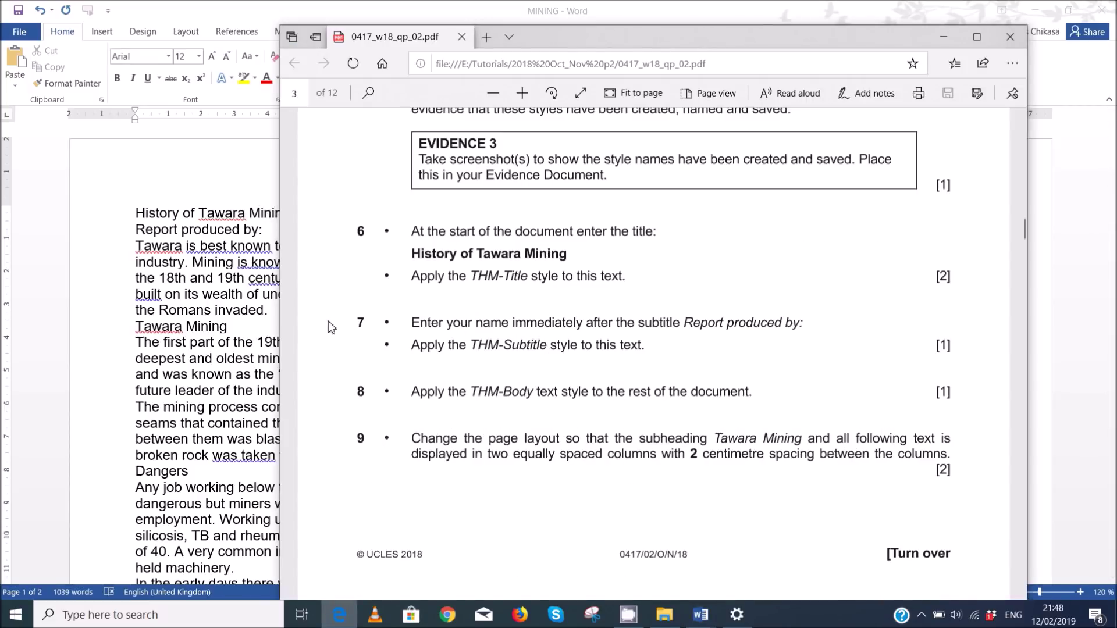
{"action": "key", "text": "alt+Tab"}
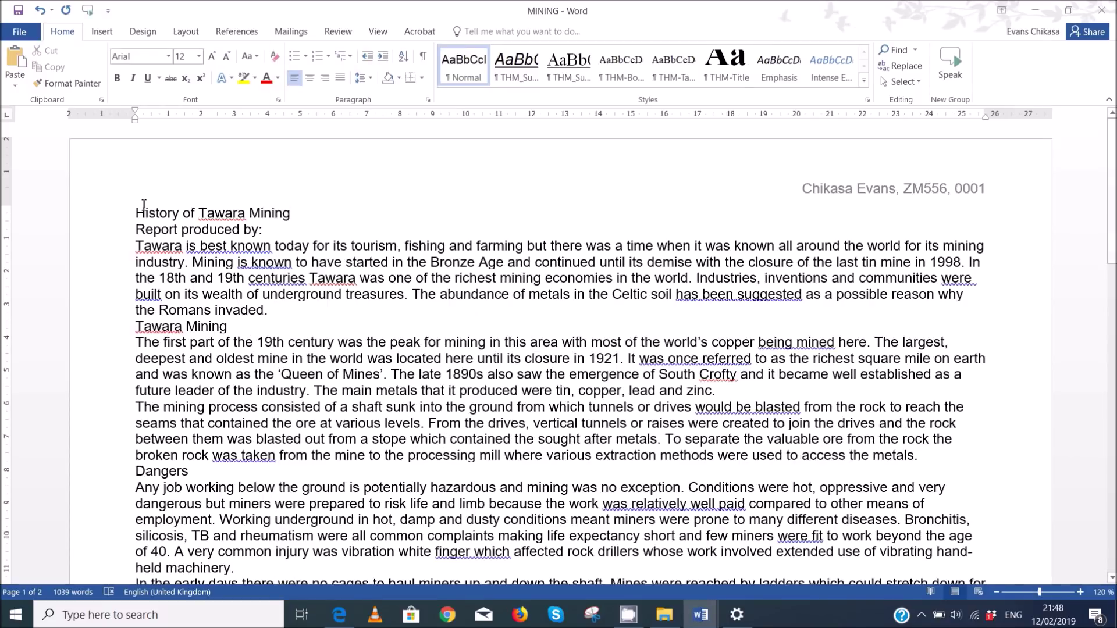
{"action": "left_click_drag", "start_coordinate": [132, 213], "coordinate": [310, 210]}
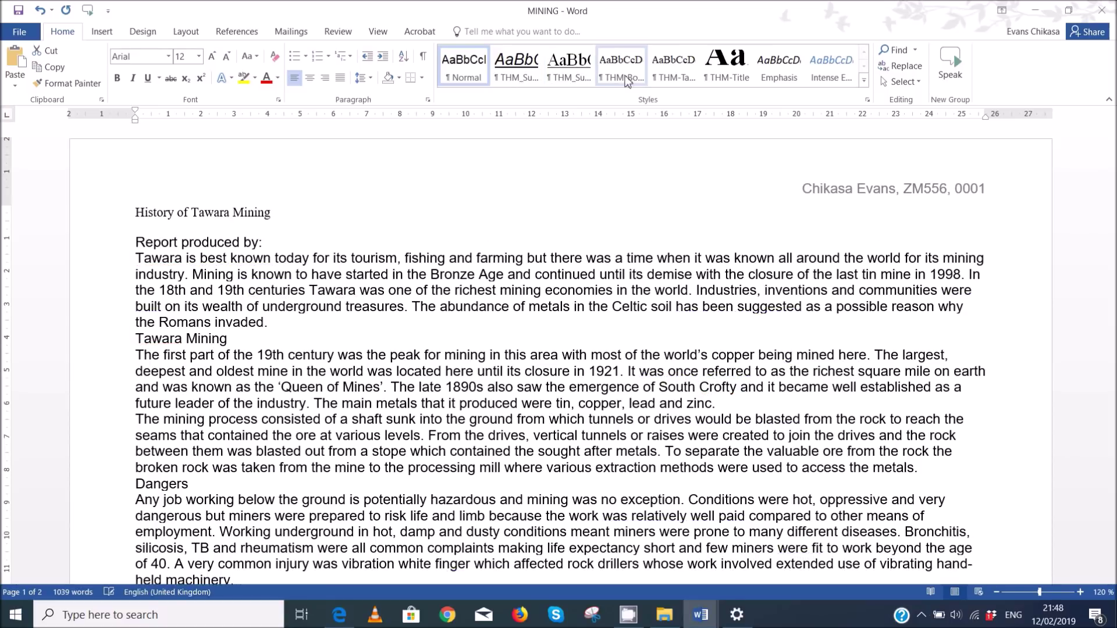
{"action": "left_click", "coordinate": [727, 65]}
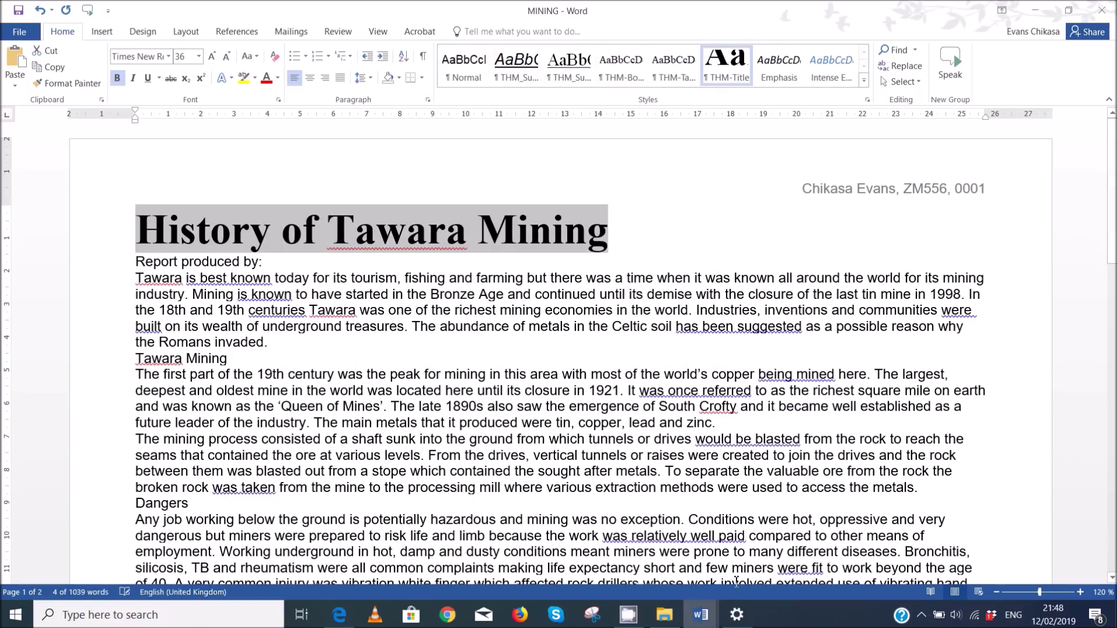
{"action": "left_click", "coordinate": [339, 614]}
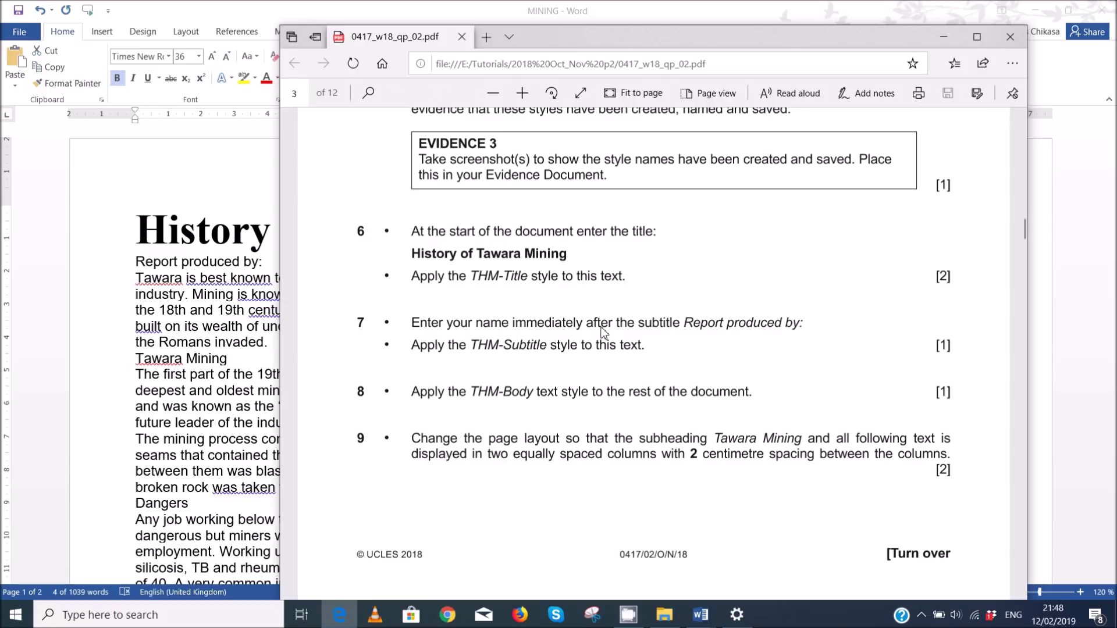
{"action": "key", "text": "alt+Tab"}
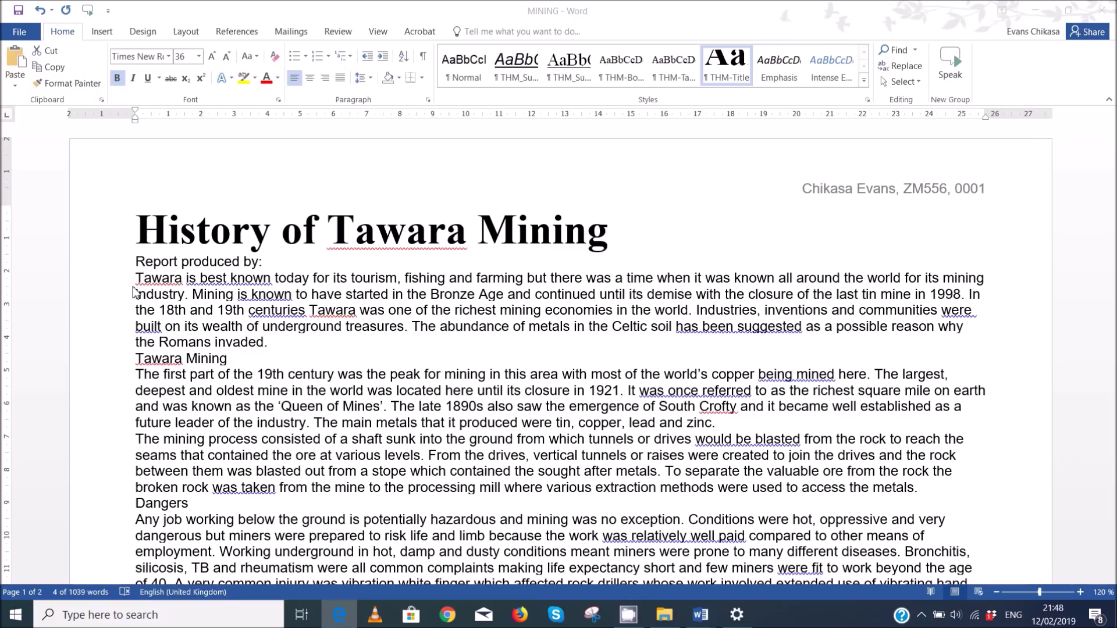
- Enter the candidate's name after 'Report produced by:' and select the whole line
{"action": "left_click", "coordinate": [299, 258]}
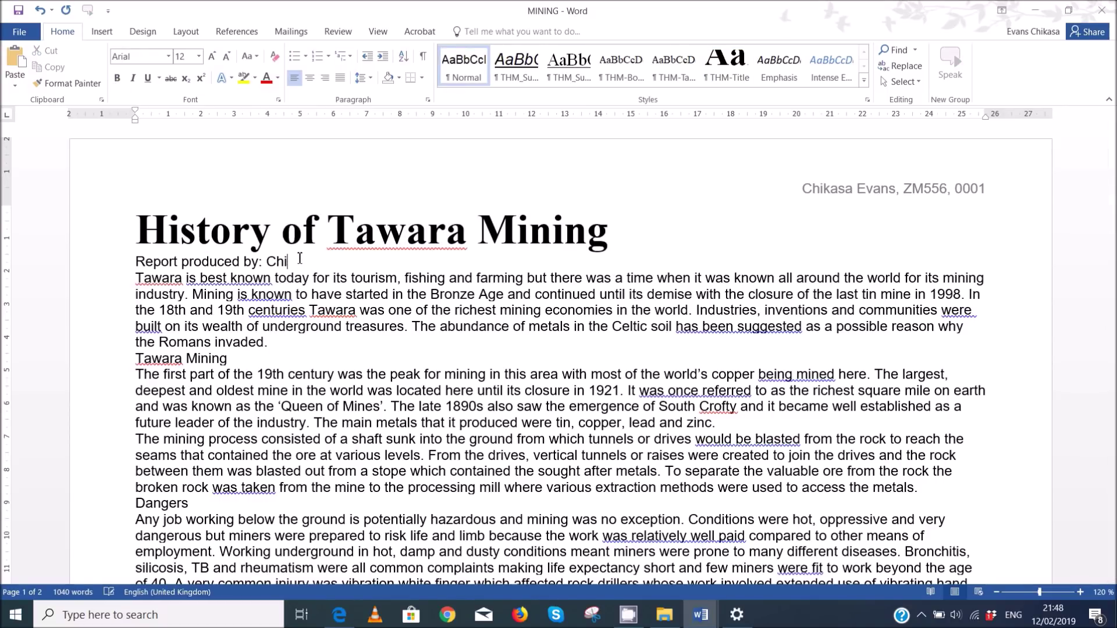
{"action": "left_click_drag", "start_coordinate": [371, 263], "coordinate": [105, 262]}
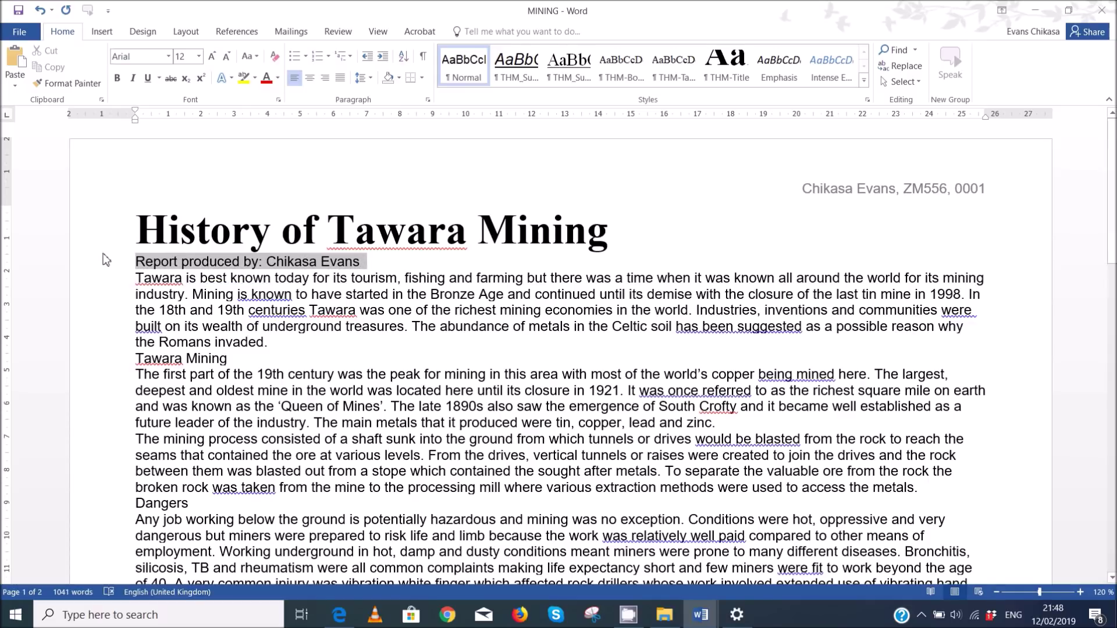
{"action": "left_click", "coordinate": [140, 261]}
{"action": "left_click_drag", "start_coordinate": [245, 260], "coordinate": [361, 261]}
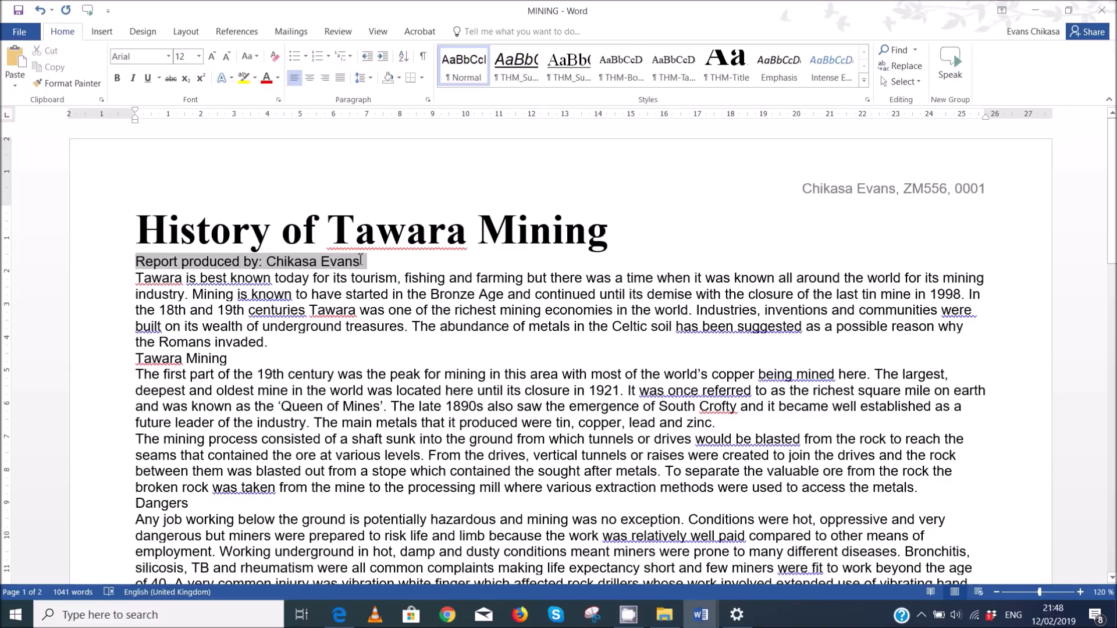
- Apply the THM-Subtitle style to the 'Report produced by' line, then bring the exam PDF back
{"action": "left_click", "coordinate": [341, 615]}
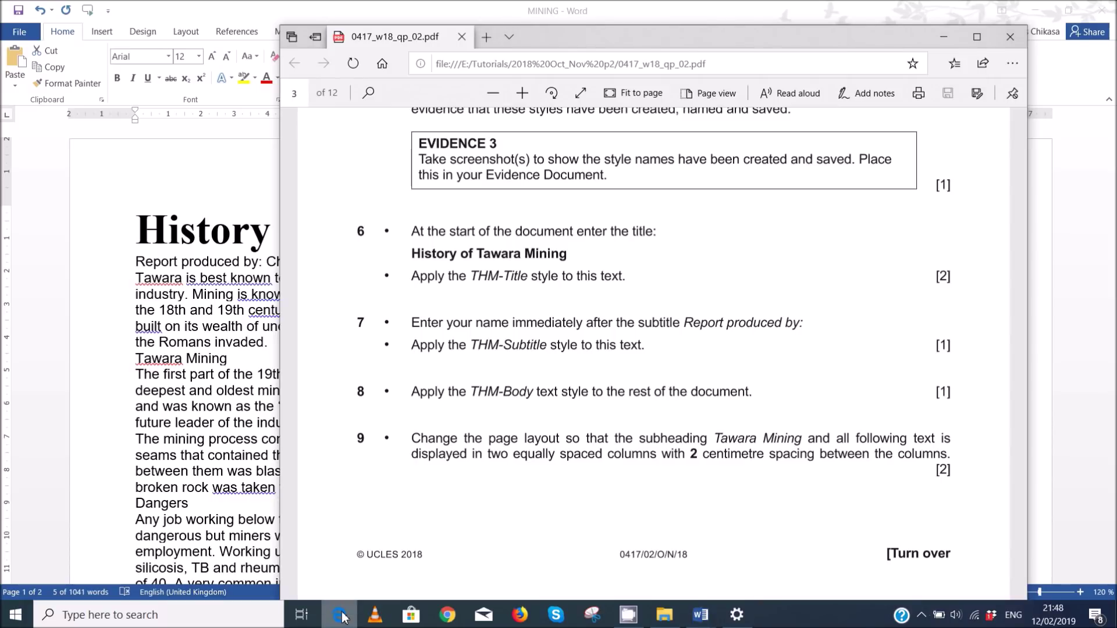
{"action": "left_click", "coordinate": [365, 9]}
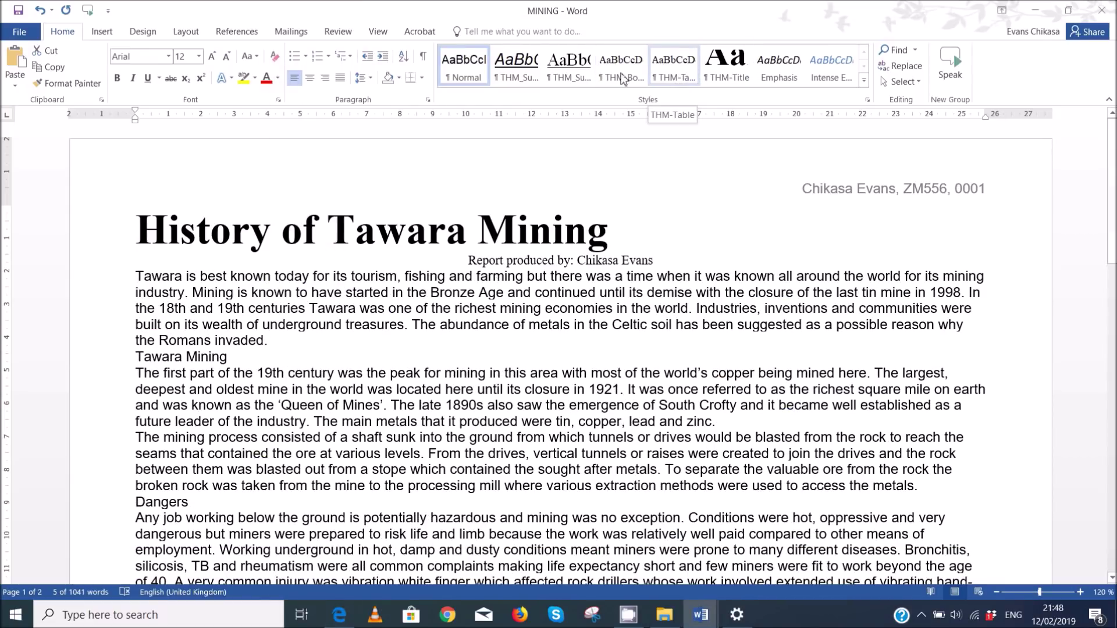
{"action": "left_click", "coordinate": [574, 77]}
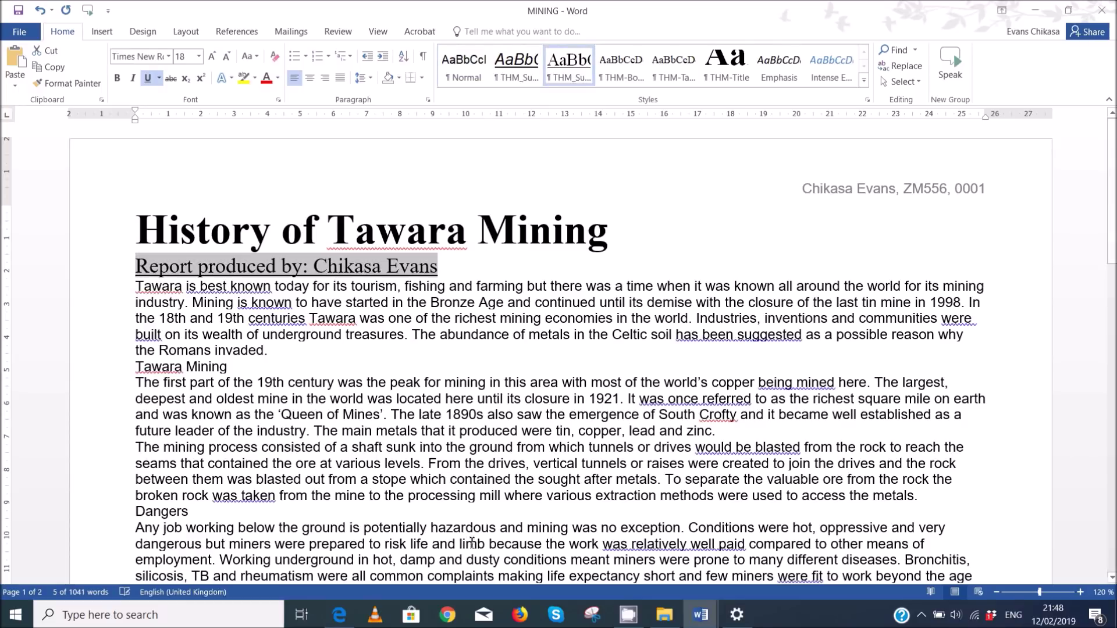
{"action": "left_click", "coordinate": [342, 617]}
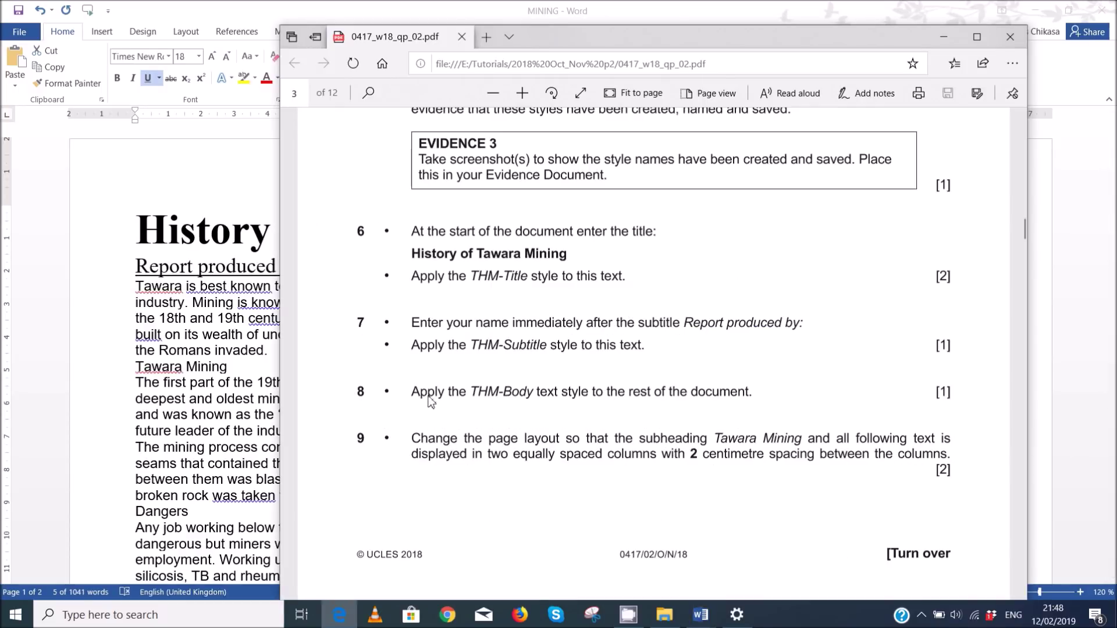
- Apply the THM-Body style to all text from 'Tawara is best known' to the end
{"action": "scroll", "coordinate": [431, 401], "scroll_direction": "down", "scroll_amount": 3}
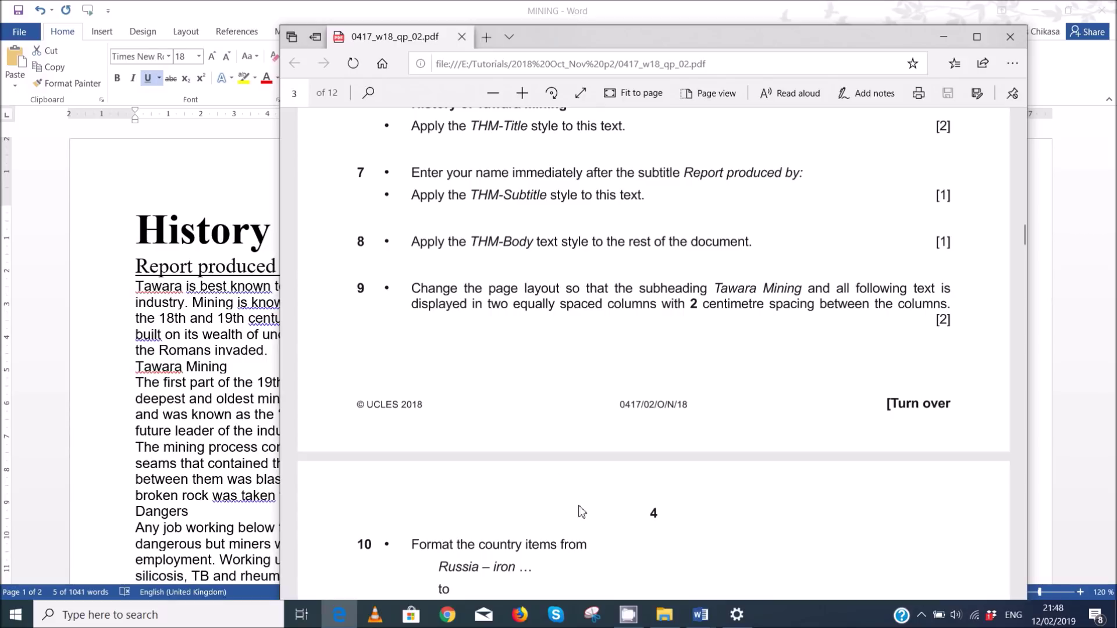
{"action": "mouse_move", "coordinate": [699, 624]}
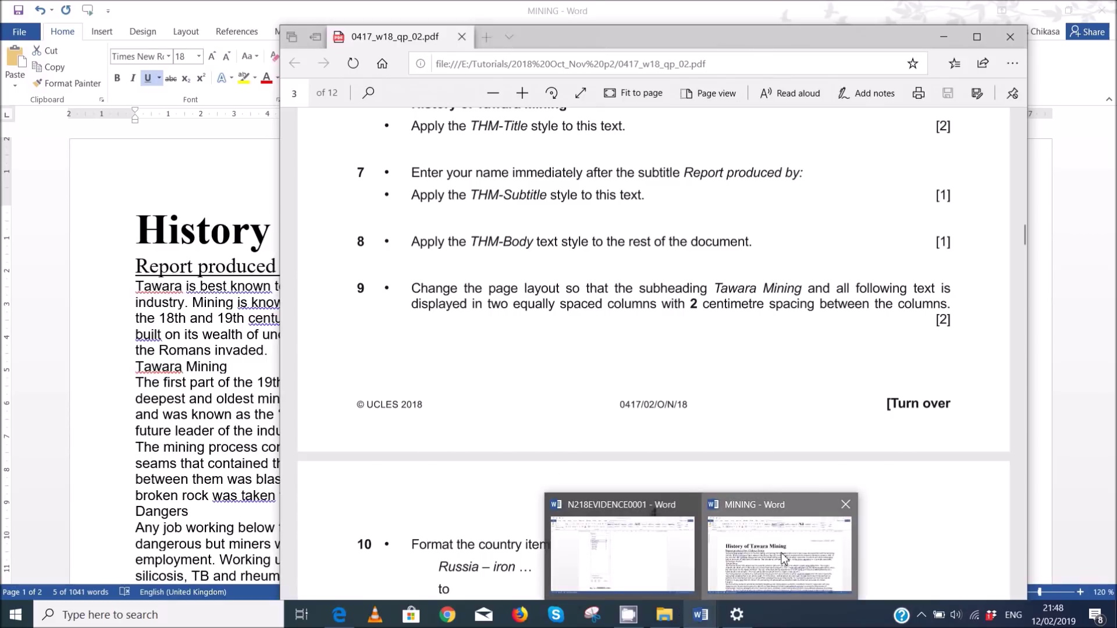
{"action": "left_click", "coordinate": [783, 559]}
{"action": "left_click_drag", "start_coordinate": [136, 289], "coordinate": [726, 595]}
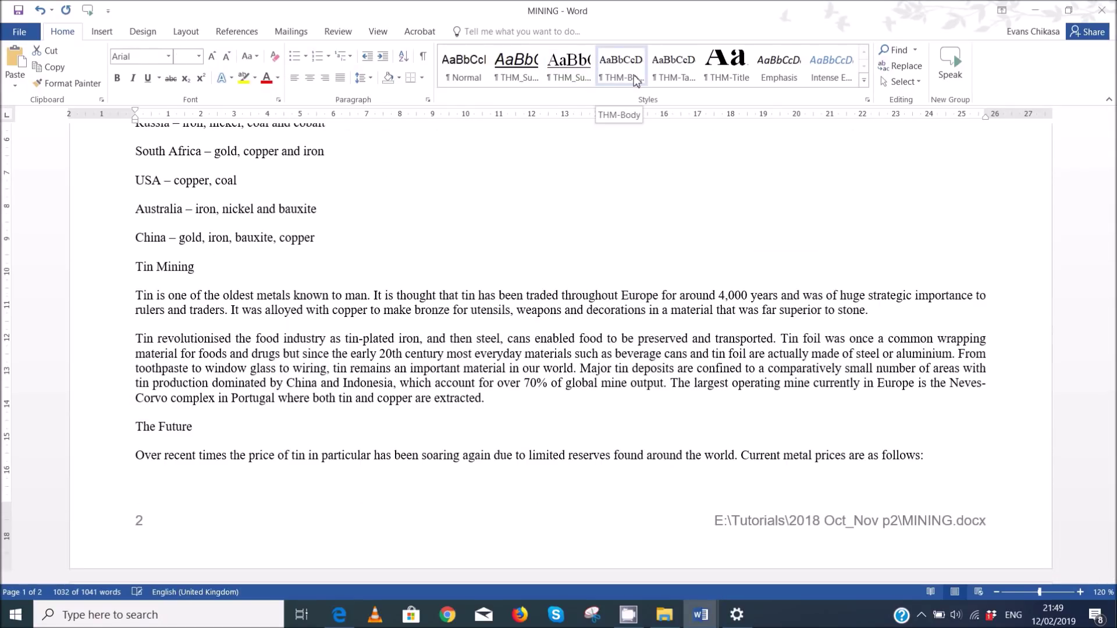
{"action": "left_click", "coordinate": [636, 80]}
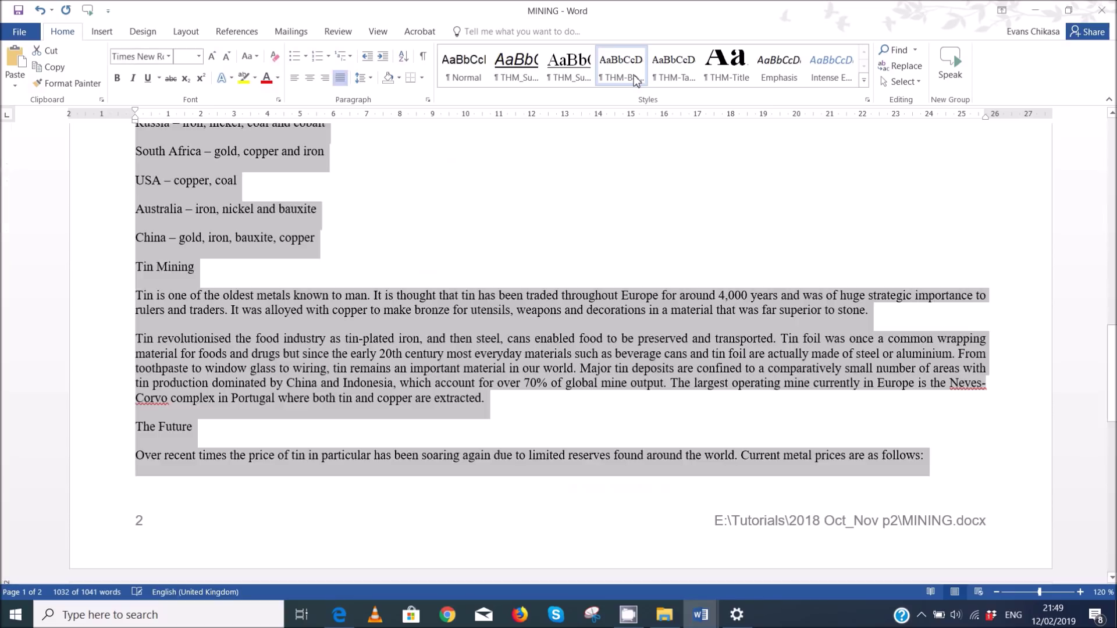
- Deselect and scroll through the report to check the justified THM-Body formatting
{"action": "scroll", "coordinate": [576, 348], "scroll_direction": "up", "scroll_amount": 10}
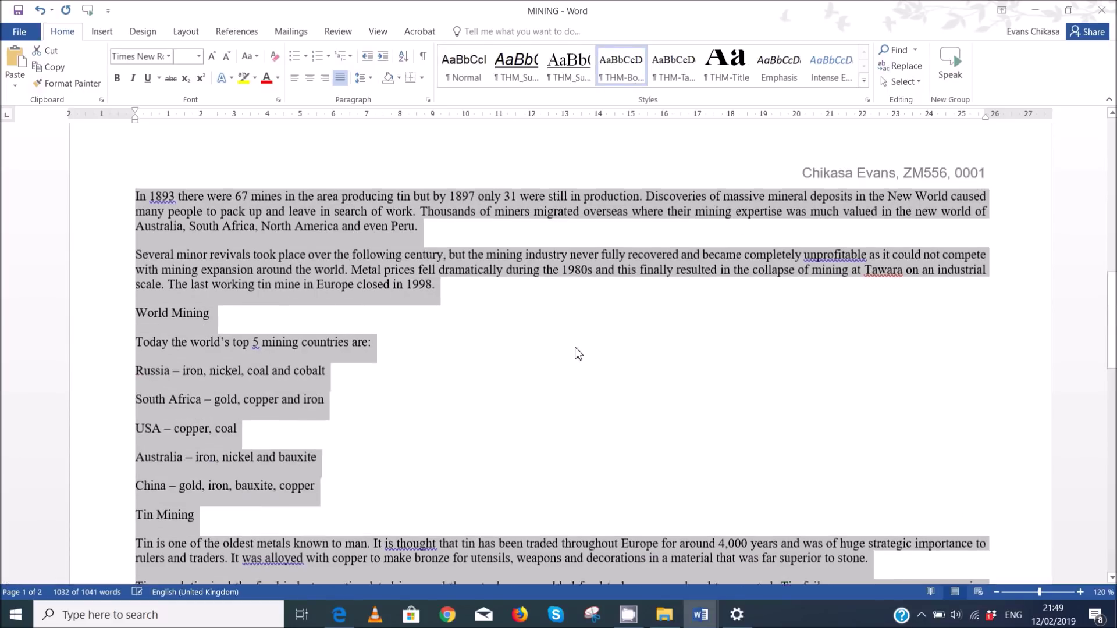
{"action": "scroll", "coordinate": [576, 350], "scroll_direction": "up", "scroll_amount": 12}
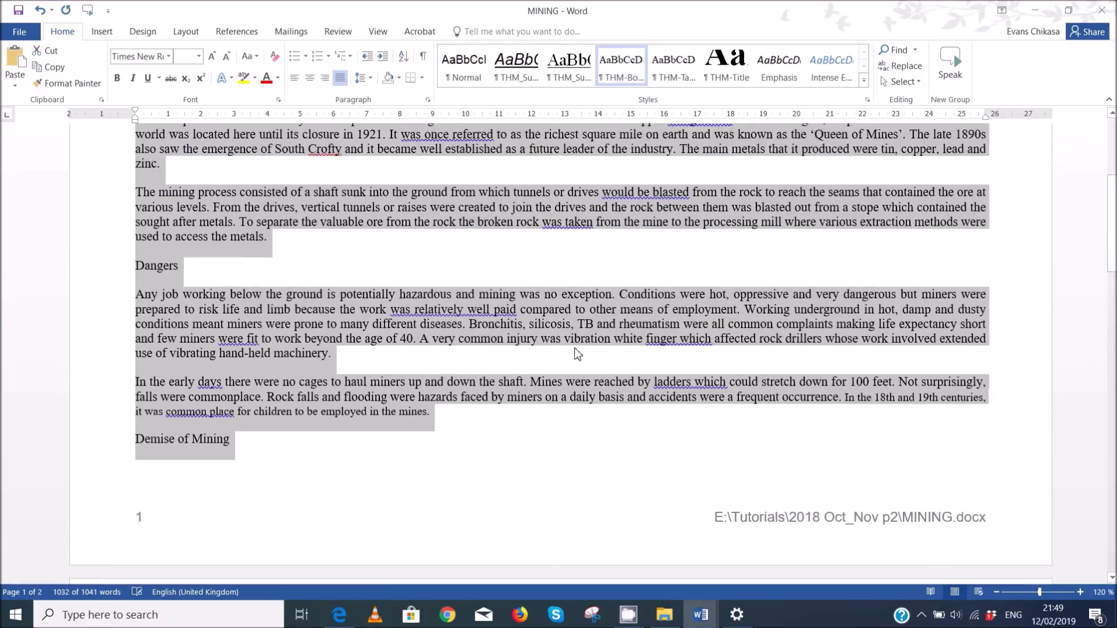
{"action": "scroll", "coordinate": [574, 348], "scroll_direction": "down", "scroll_amount": 9}
{"action": "scroll", "coordinate": [575, 348], "scroll_direction": "down", "scroll_amount": 10}
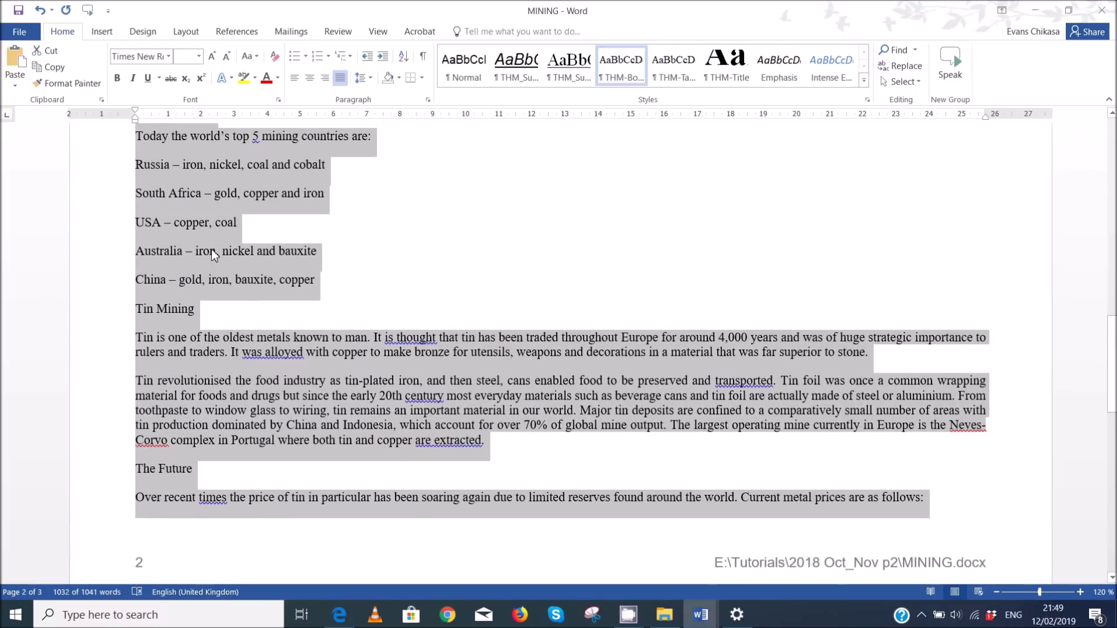
{"action": "left_click", "coordinate": [199, 254]}
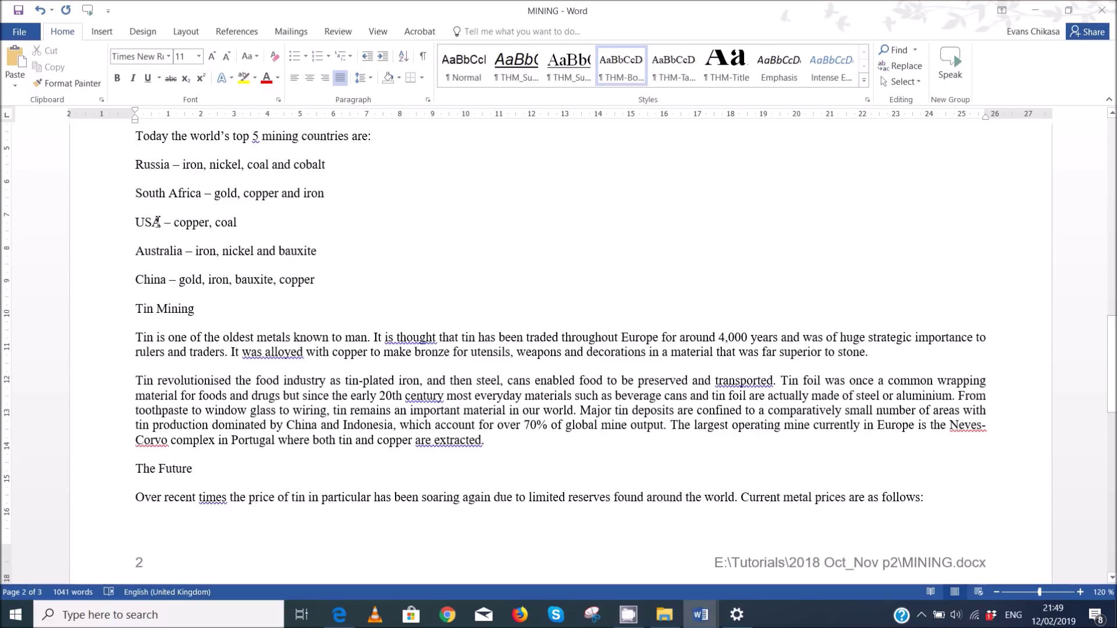
{"action": "scroll", "coordinate": [230, 248], "scroll_direction": "up", "scroll_amount": 4}
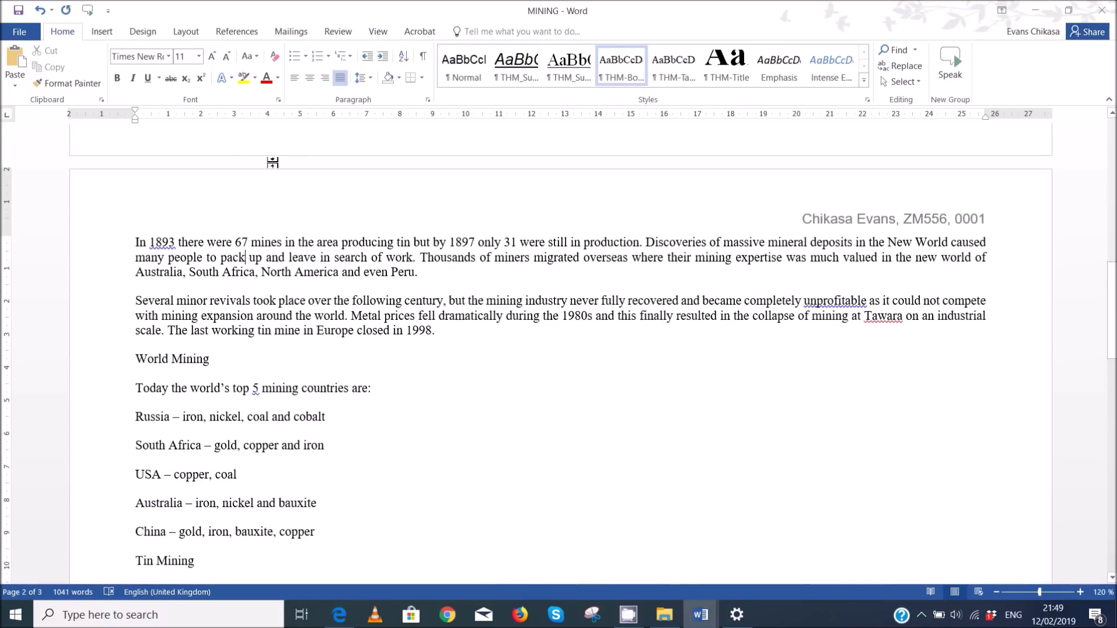
{"action": "scroll", "coordinate": [360, 324], "scroll_direction": "up", "scroll_amount": 1}
{"action": "scroll", "coordinate": [361, 335], "scroll_direction": "up", "scroll_amount": 10}
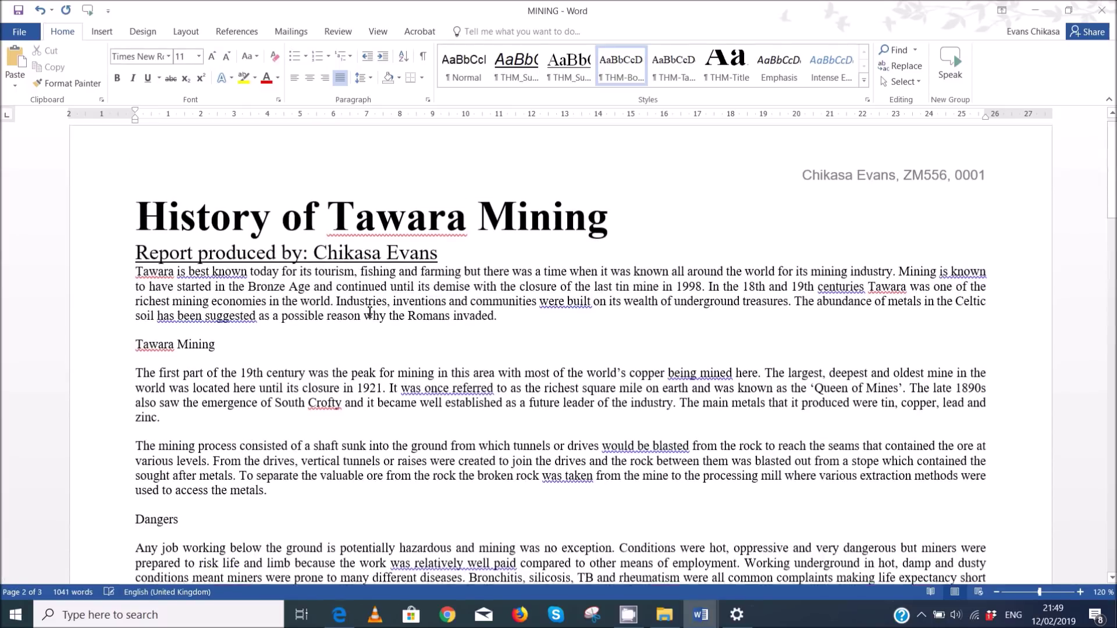
{"action": "scroll", "coordinate": [374, 324], "scroll_direction": "down", "scroll_amount": 7}
{"action": "scroll", "coordinate": [374, 323], "scroll_direction": "down", "scroll_amount": 20}
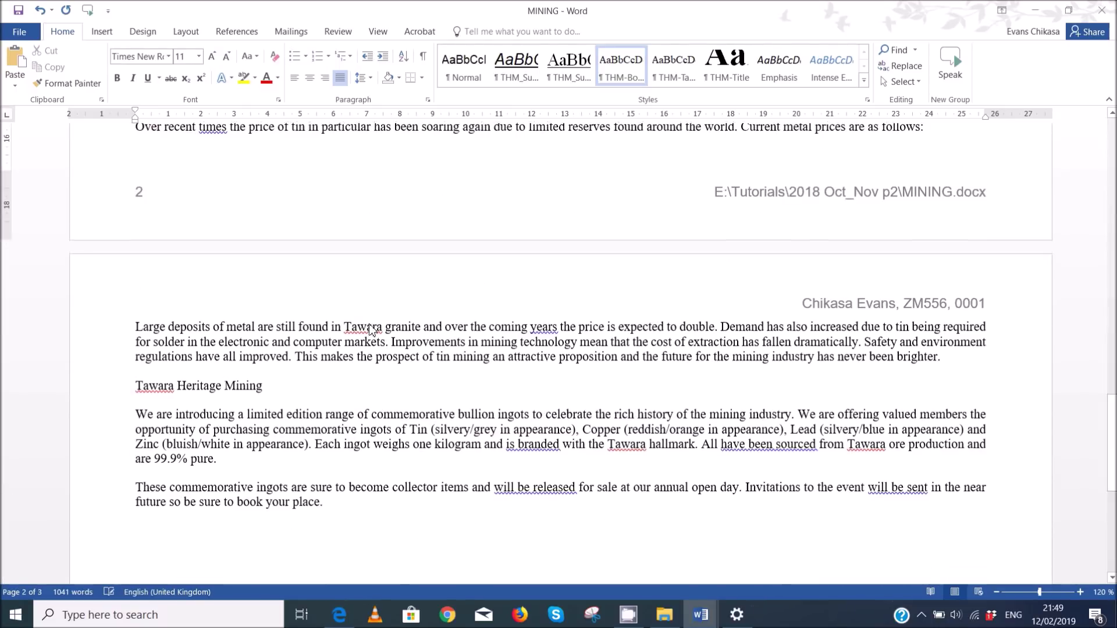
- Compare the report against the exam PDF, then hide the PDF to show the whole document
{"action": "left_click", "coordinate": [339, 615]}
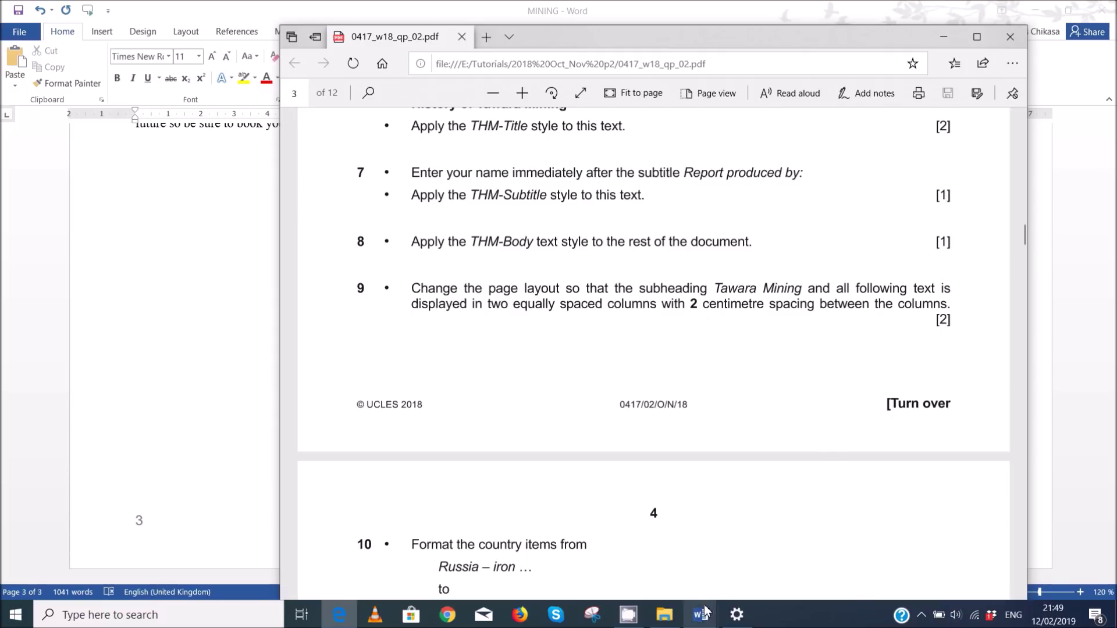
{"action": "mouse_move", "coordinate": [701, 614]}
{"action": "left_click", "coordinate": [780, 582]}
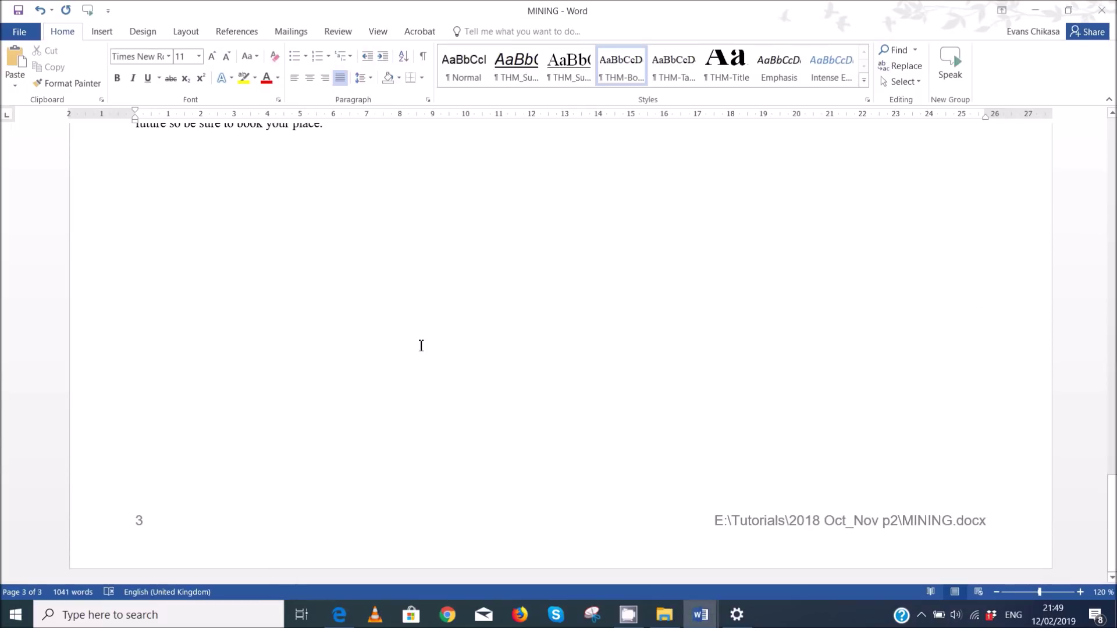
{"action": "scroll", "coordinate": [421, 346], "scroll_direction": "up", "scroll_amount": 20}
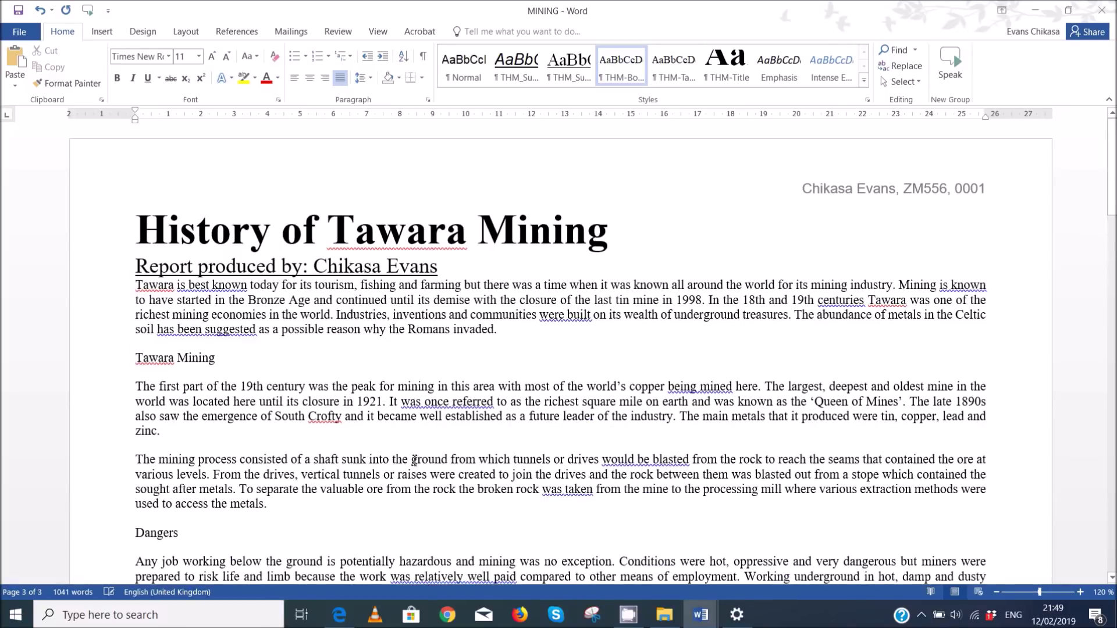
{"action": "left_click", "coordinate": [337, 615]}
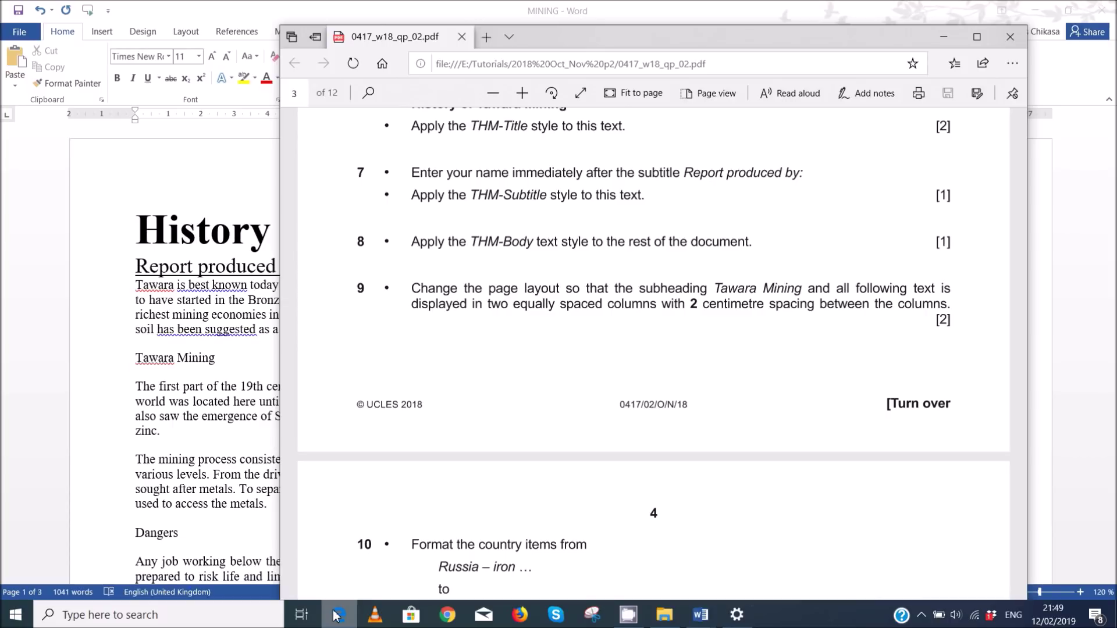
{"action": "left_click", "coordinate": [336, 615]}
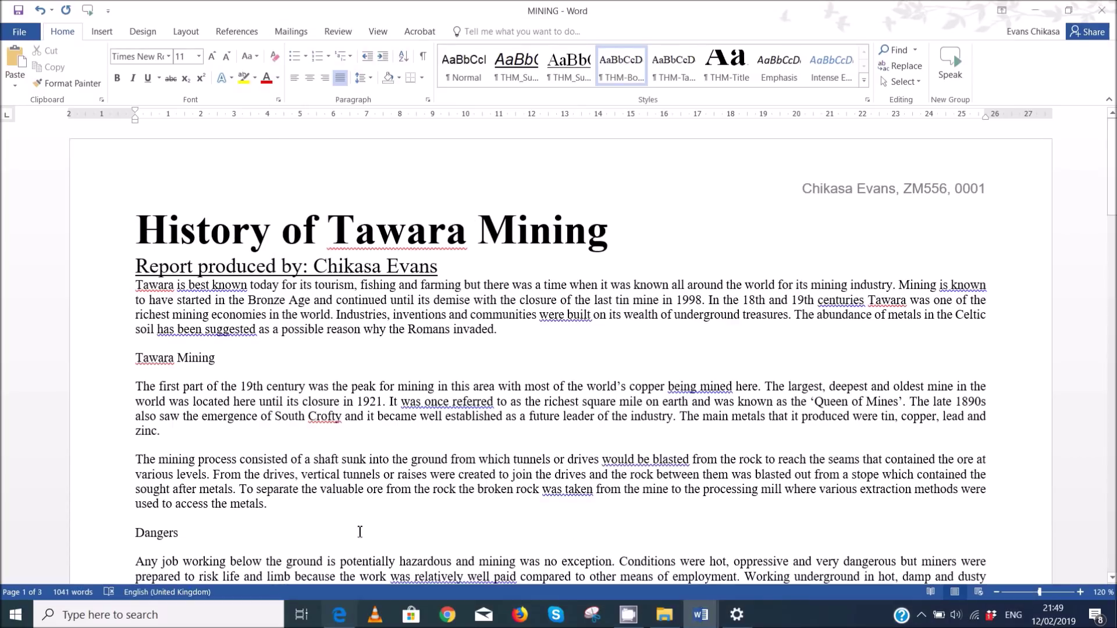
- Set the text from 'Tawara Mining' to the end in two equal columns with 2 cm spacing
{"action": "left_click_drag", "start_coordinate": [138, 359], "coordinate": [297, 620]}
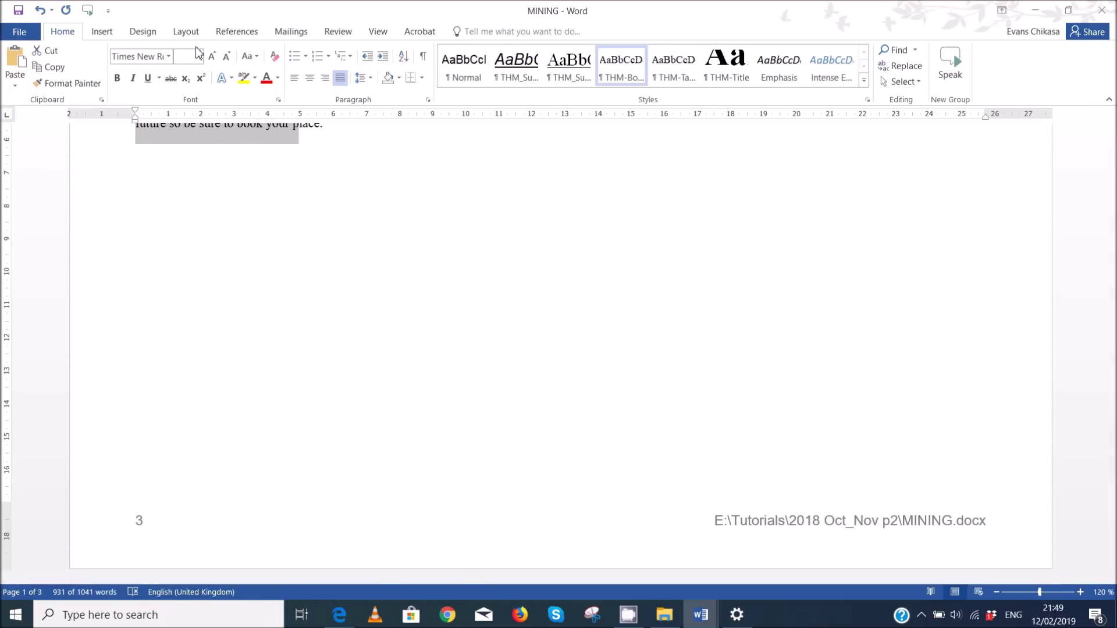
{"action": "left_click", "coordinate": [187, 32]}
{"action": "left_click", "coordinate": [16, 89]}
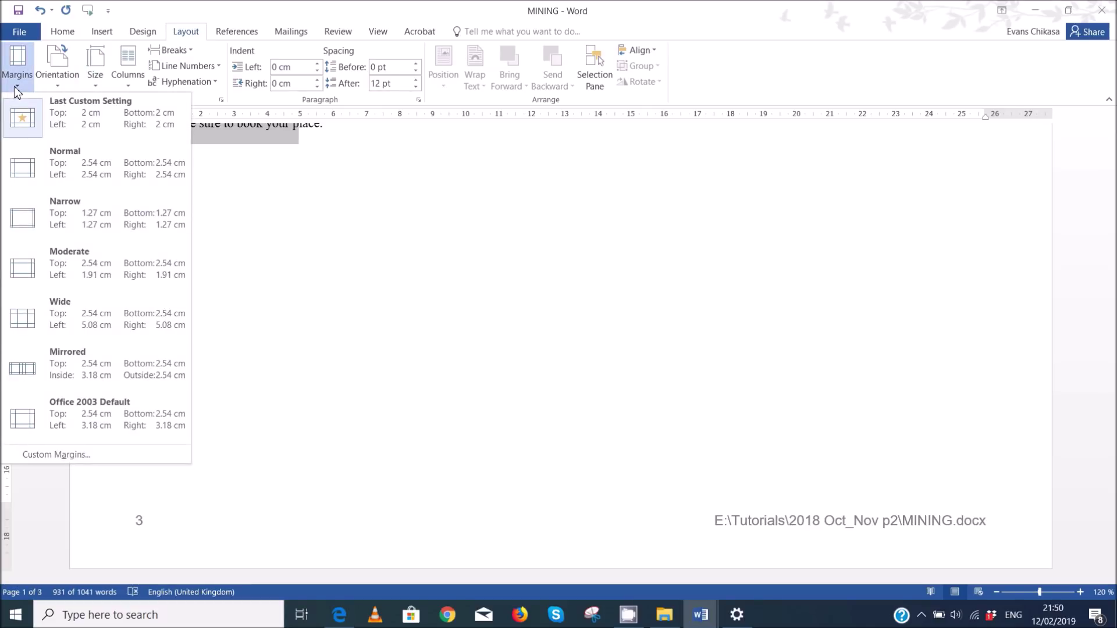
{"action": "left_click", "coordinate": [121, 83]}
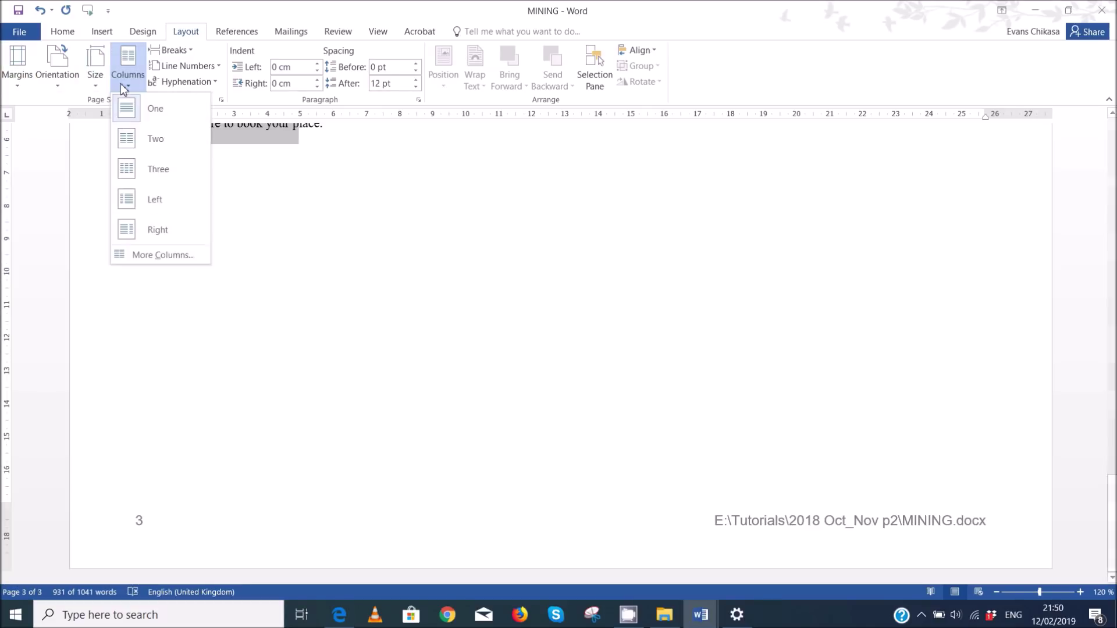
{"action": "left_click", "coordinate": [151, 261]}
{"action": "left_click", "coordinate": [498, 215]}
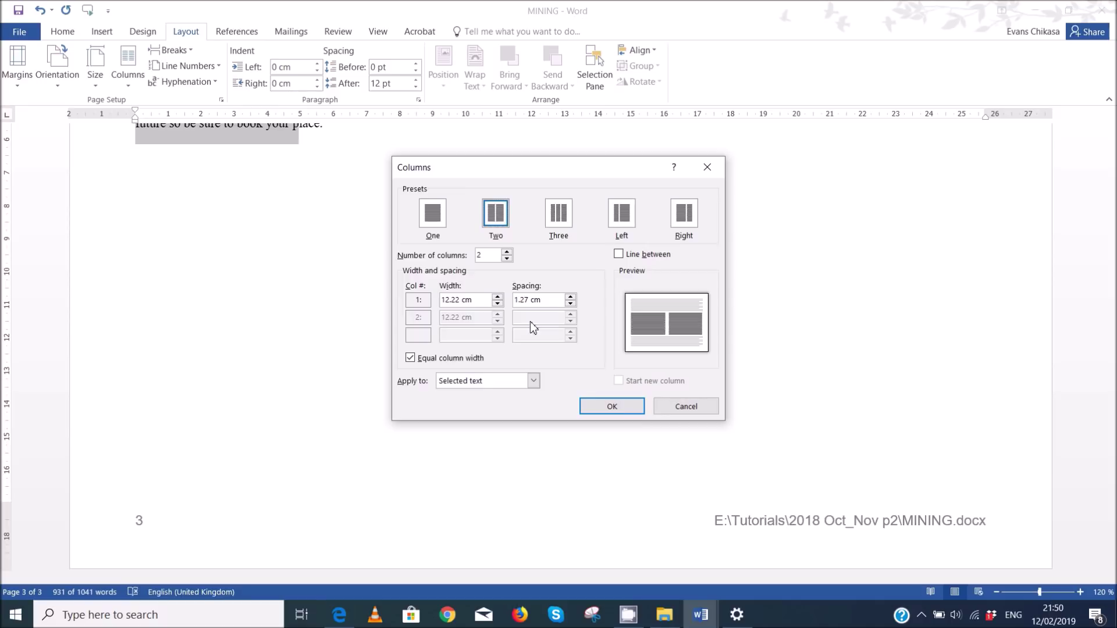
{"action": "left_click", "coordinate": [571, 298]}
{"action": "left_click", "coordinate": [570, 298]}
{"action": "left_click", "coordinate": [571, 298]}
{"action": "left_click", "coordinate": [571, 298]}
{"action": "left_click", "coordinate": [570, 298]}
{"action": "left_click", "coordinate": [570, 299]}
{"action": "left_click", "coordinate": [570, 299]}
{"action": "left_click", "coordinate": [570, 299]}
{"action": "left_click", "coordinate": [612, 406]}
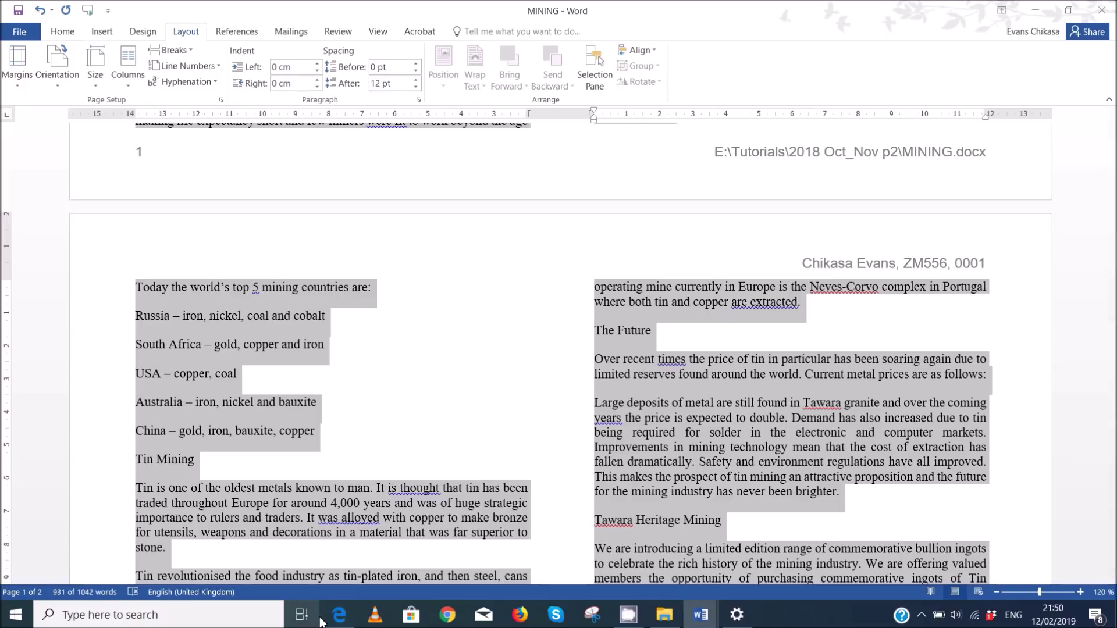
{"action": "left_click", "coordinate": [335, 620]}
{"action": "scroll", "coordinate": [504, 422], "scroll_direction": "down", "scroll_amount": 3}
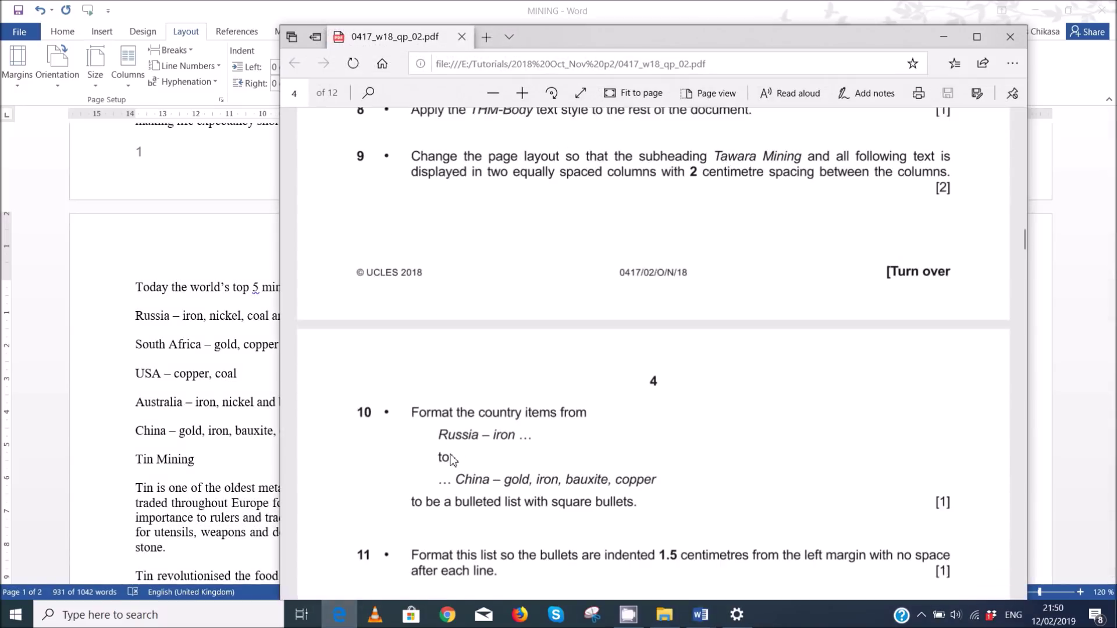
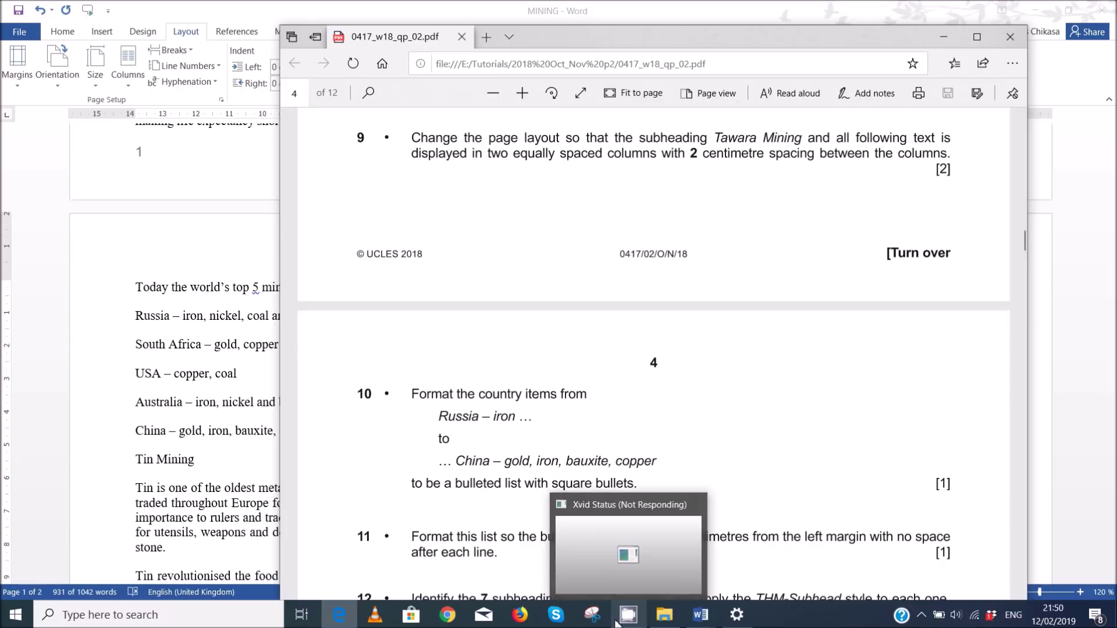
- Give the five country lines, Russia through China, square bullets in the MINING document
{"action": "mouse_move", "coordinate": [702, 622]}
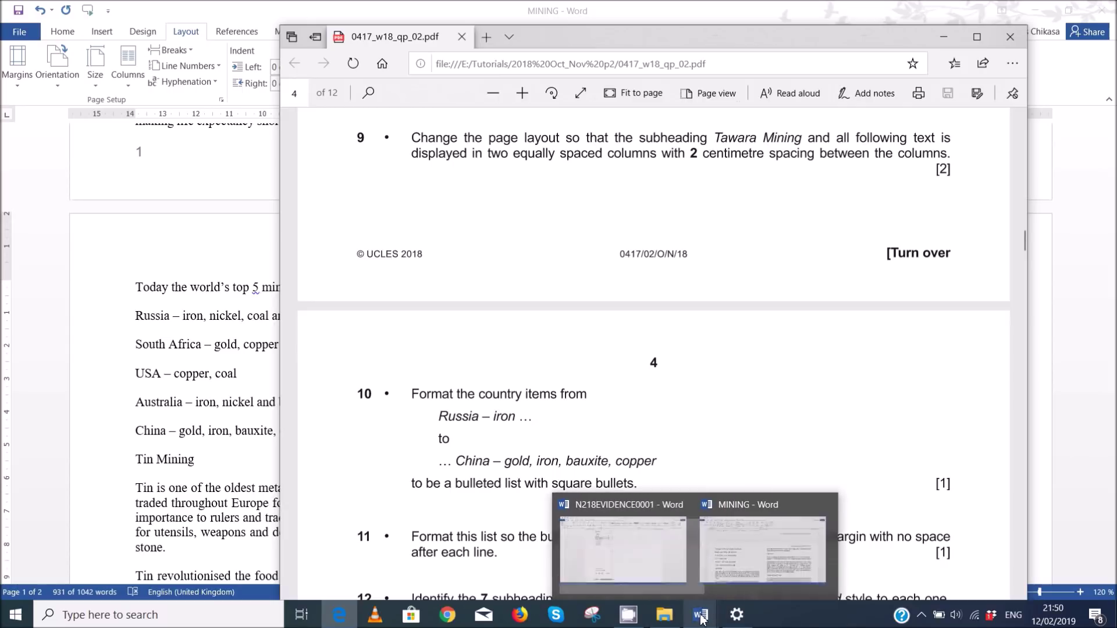
{"action": "left_click", "coordinate": [739, 569]}
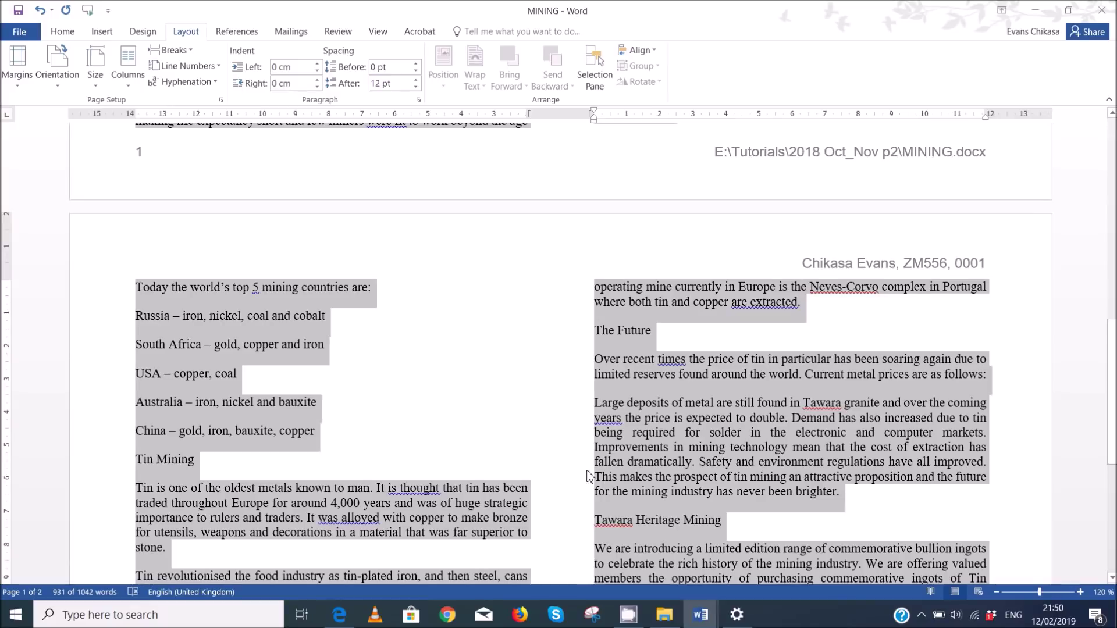
{"action": "scroll", "coordinate": [422, 412], "scroll_direction": "up", "scroll_amount": 3}
{"action": "left_click", "coordinate": [278, 400]}
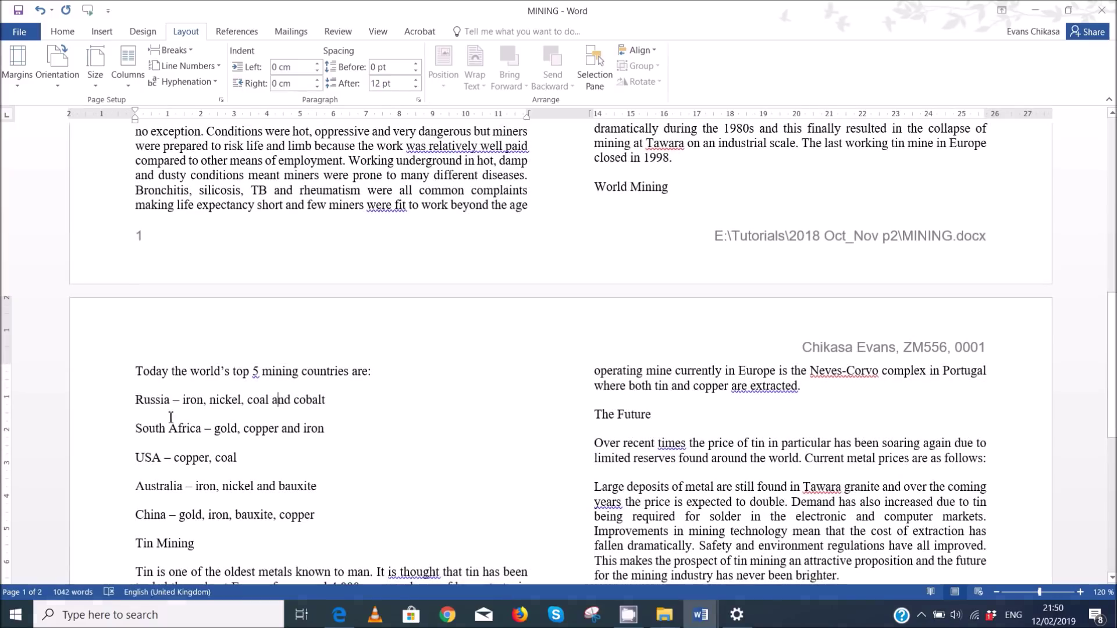
{"action": "left_click_drag", "start_coordinate": [139, 400], "coordinate": [337, 522]}
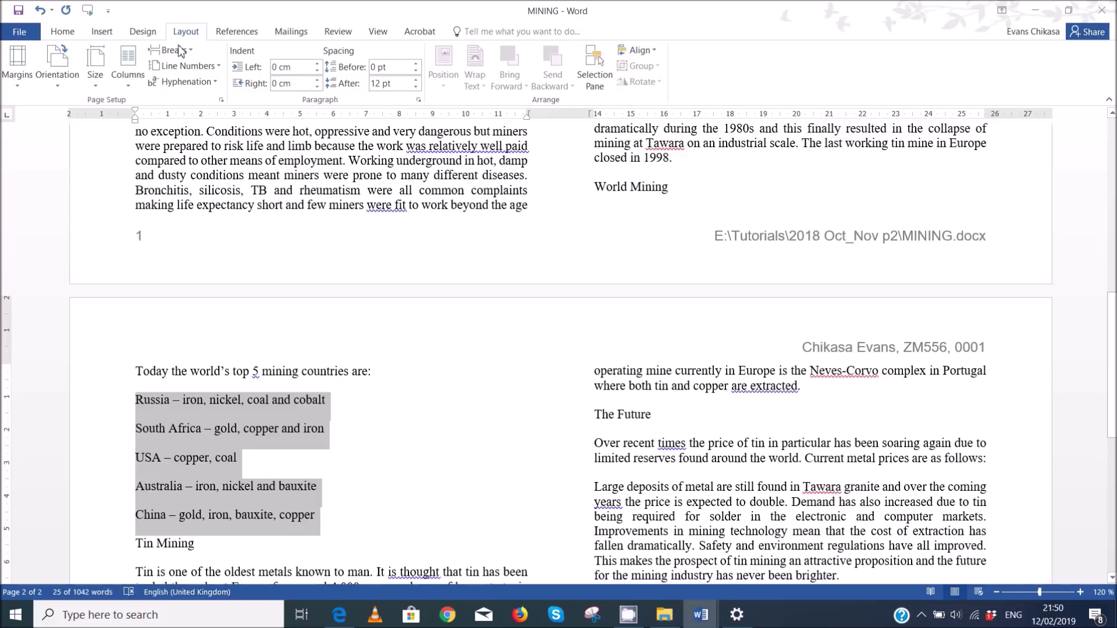
{"action": "left_click", "coordinate": [62, 32]}
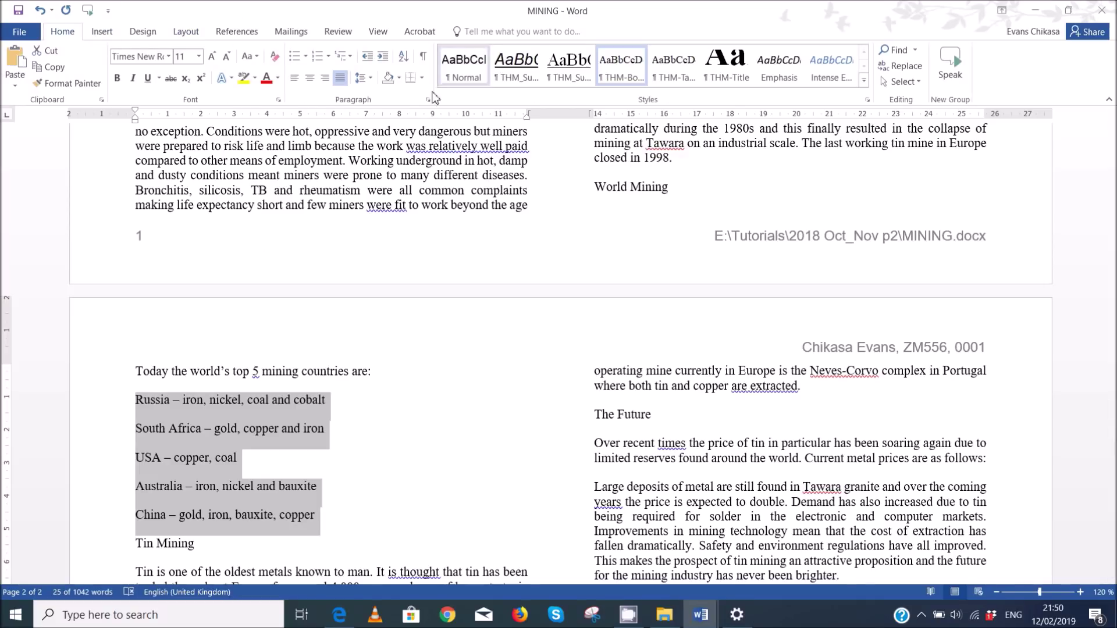
{"action": "left_click", "coordinate": [305, 56]}
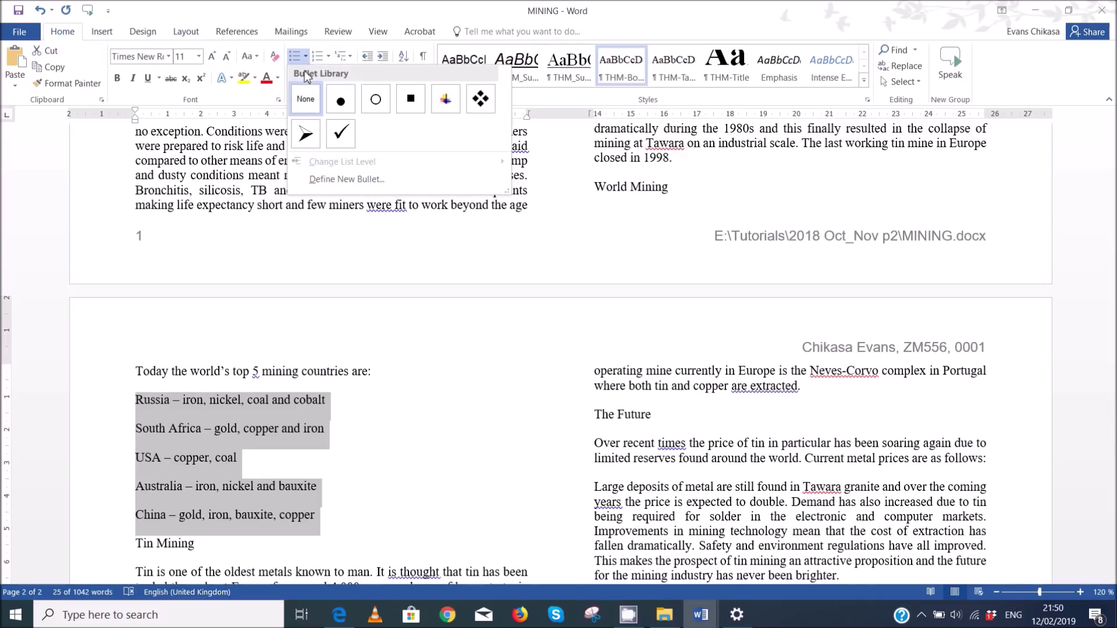
{"action": "left_click", "coordinate": [420, 104]}
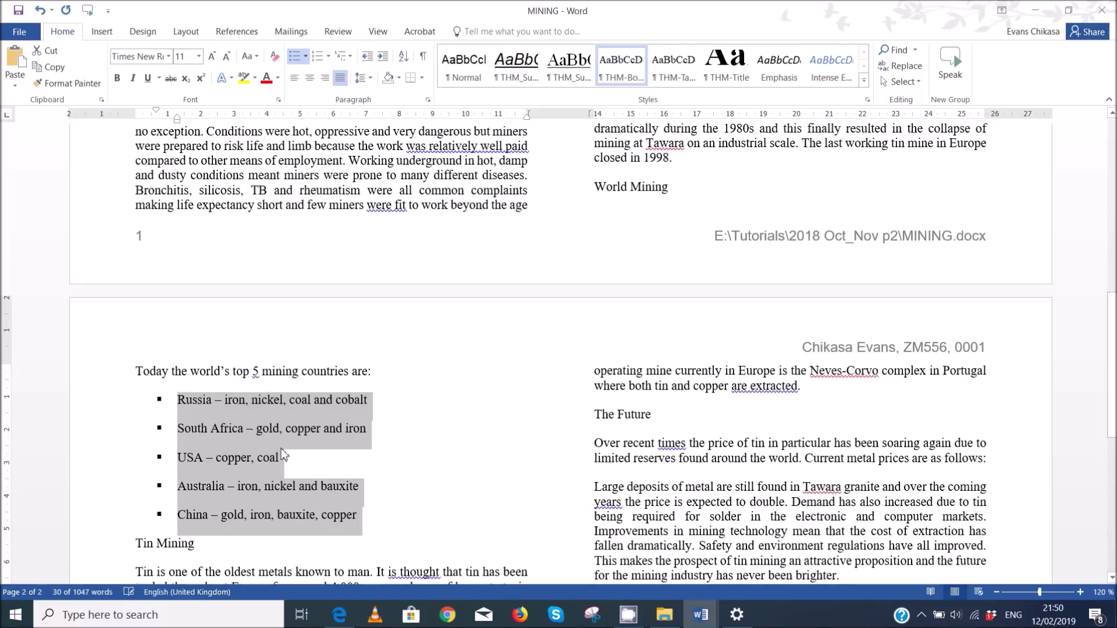
- Indent the bulleted country list 1.5 cm from the left with 0 pt spacing after
{"action": "left_click", "coordinate": [428, 100]}
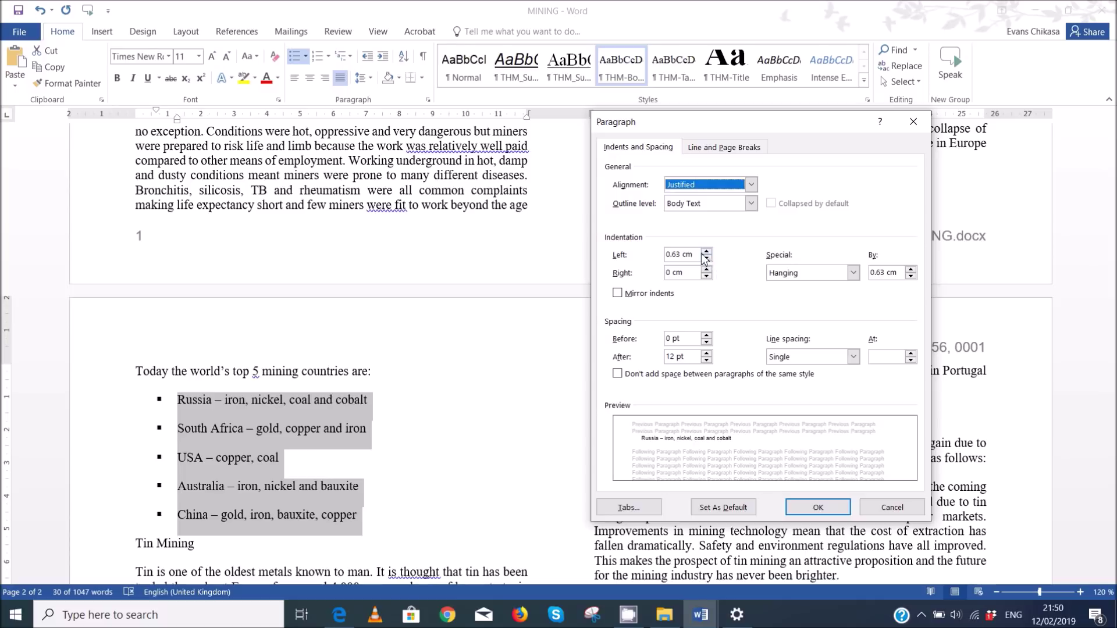
{"action": "left_click", "coordinate": [708, 252]}
{"action": "left_click", "coordinate": [707, 252]}
{"action": "left_click", "coordinate": [707, 252]}
{"action": "left_click", "coordinate": [707, 252]}
{"action": "left_click", "coordinate": [707, 252]}
{"action": "left_click", "coordinate": [707, 252]}
{"action": "left_click", "coordinate": [707, 252]}
{"action": "left_click", "coordinate": [707, 252]}
{"action": "left_click", "coordinate": [707, 252]}
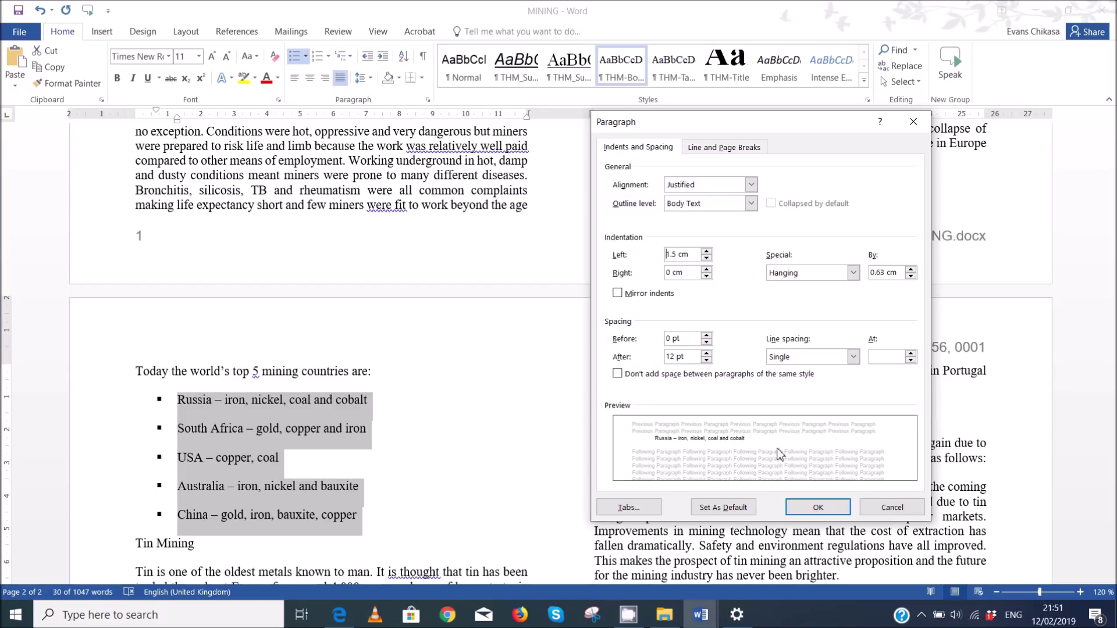
{"action": "left_click", "coordinate": [707, 360]}
{"action": "left_click", "coordinate": [707, 359]}
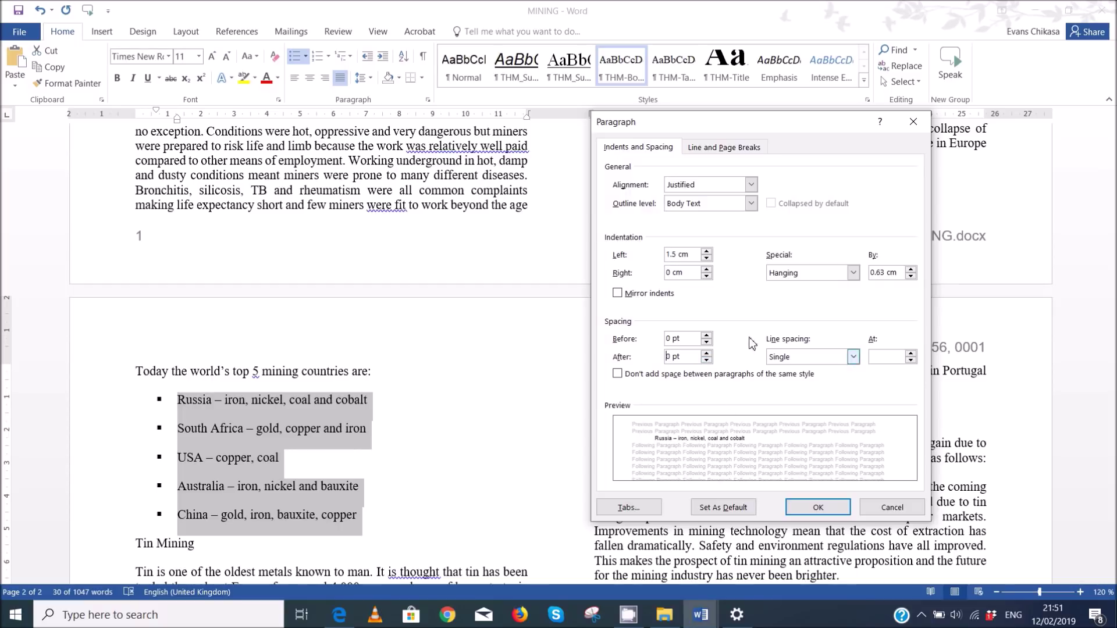
{"action": "left_click", "coordinate": [818, 507]}
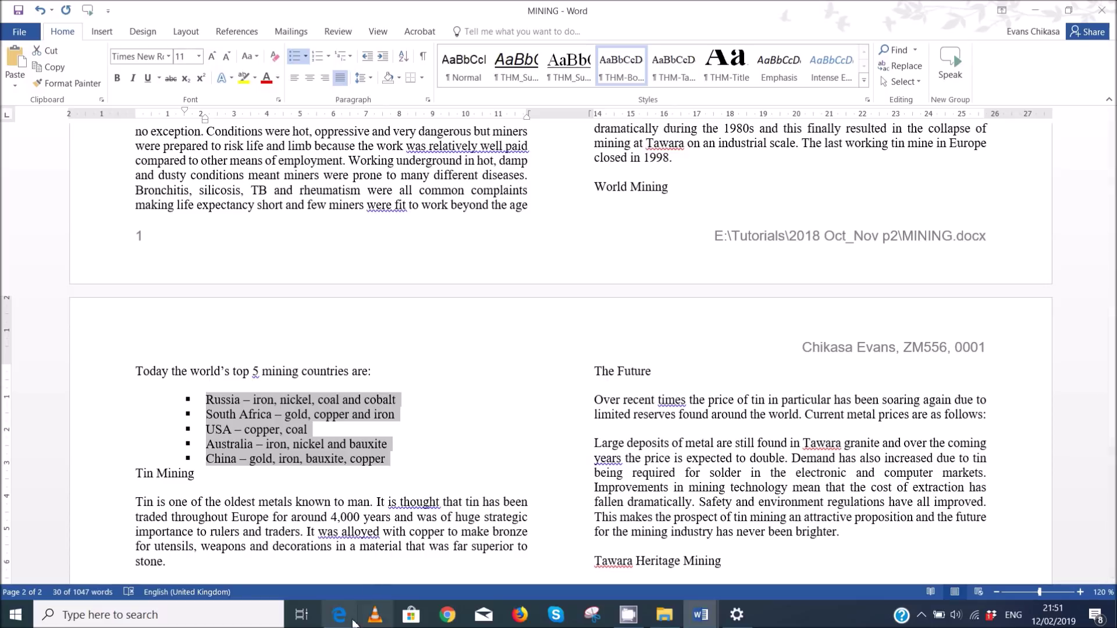
{"action": "mouse_move", "coordinate": [339, 615]}
{"action": "left_click", "coordinate": [344, 535]}
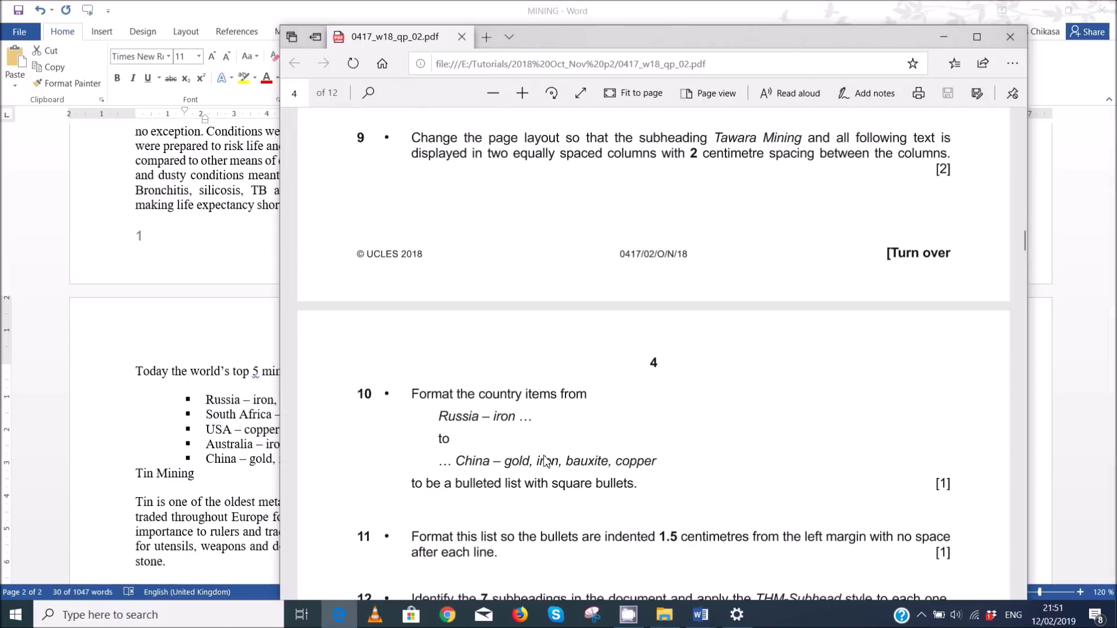
{"action": "scroll", "coordinate": [541, 448], "scroll_direction": "down", "scroll_amount": 5}
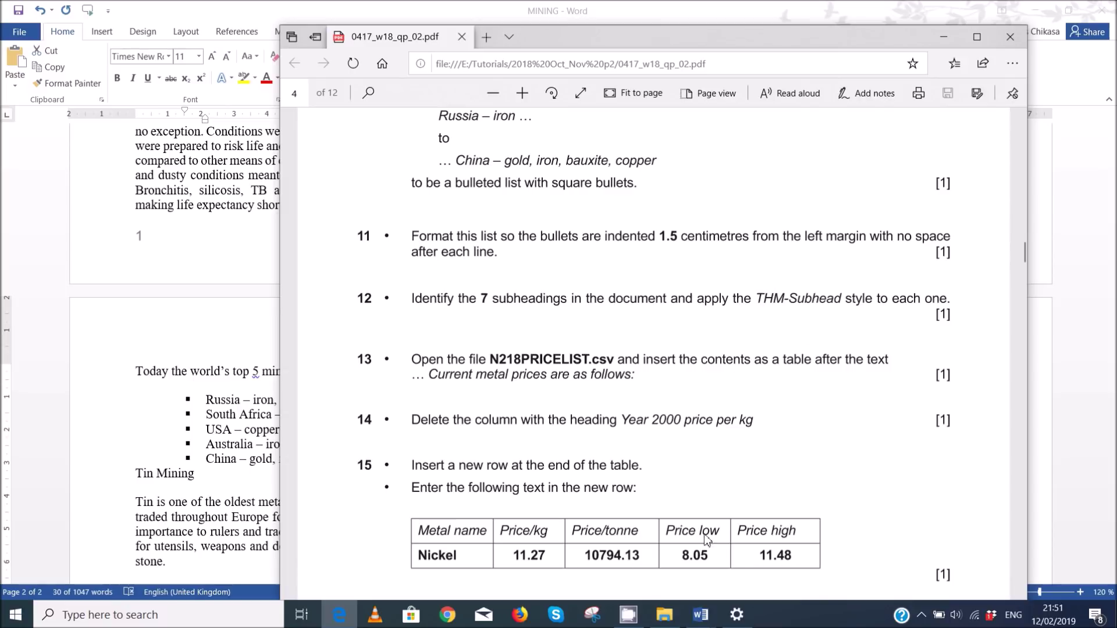
{"action": "mouse_move", "coordinate": [701, 615]}
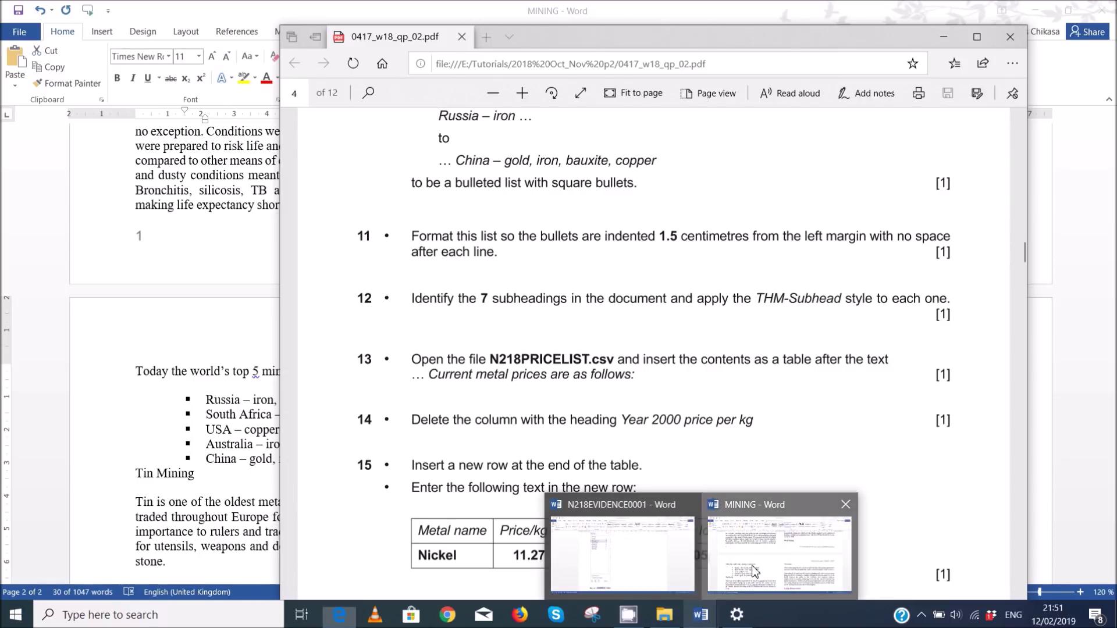
{"action": "left_click", "coordinate": [753, 576]}
{"action": "scroll", "coordinate": [239, 323], "scroll_direction": "up", "scroll_amount": 10}
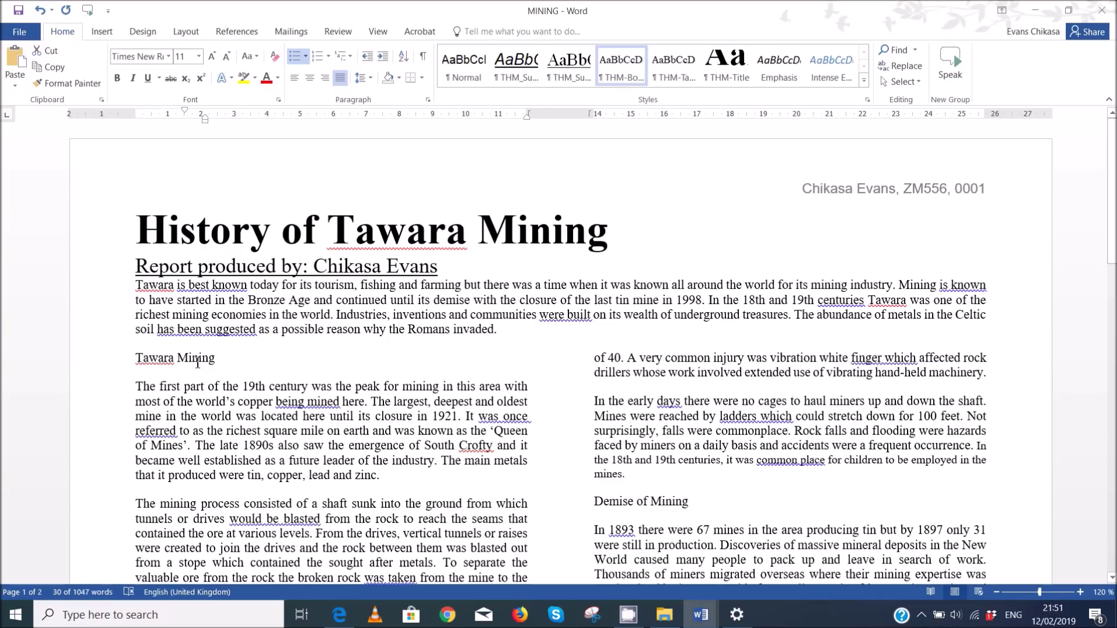
- Select the Tawara Mining, Demise of Mining, Dangers and World Mining subheadings together
{"action": "triple_click", "coordinate": [198, 363]}
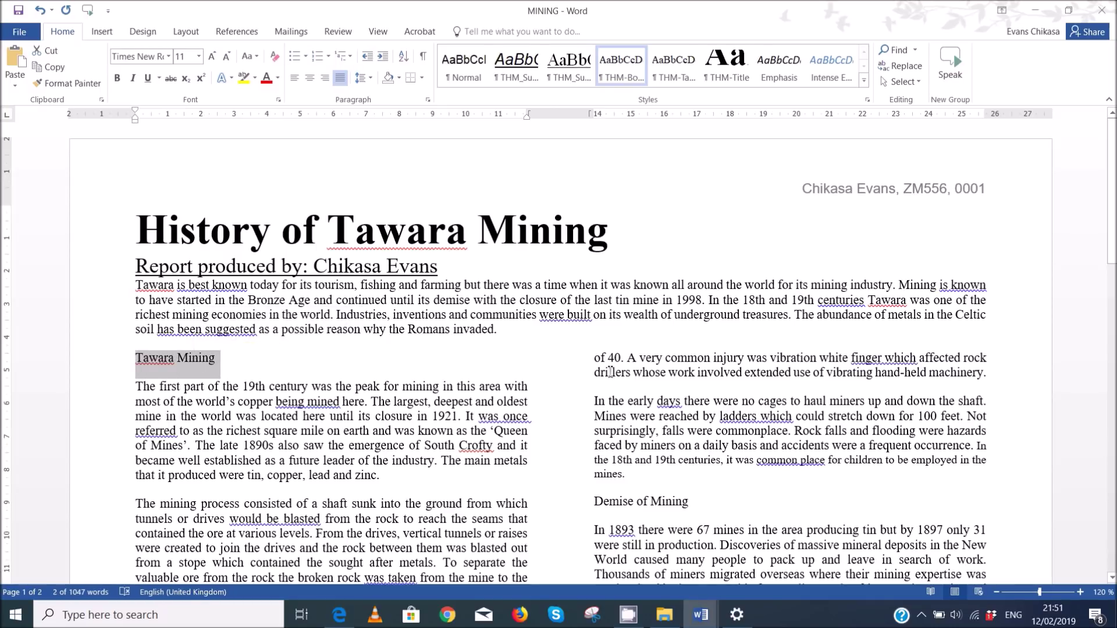
{"action": "triple_click", "coordinate": [660, 499], "text": "ctrl"}
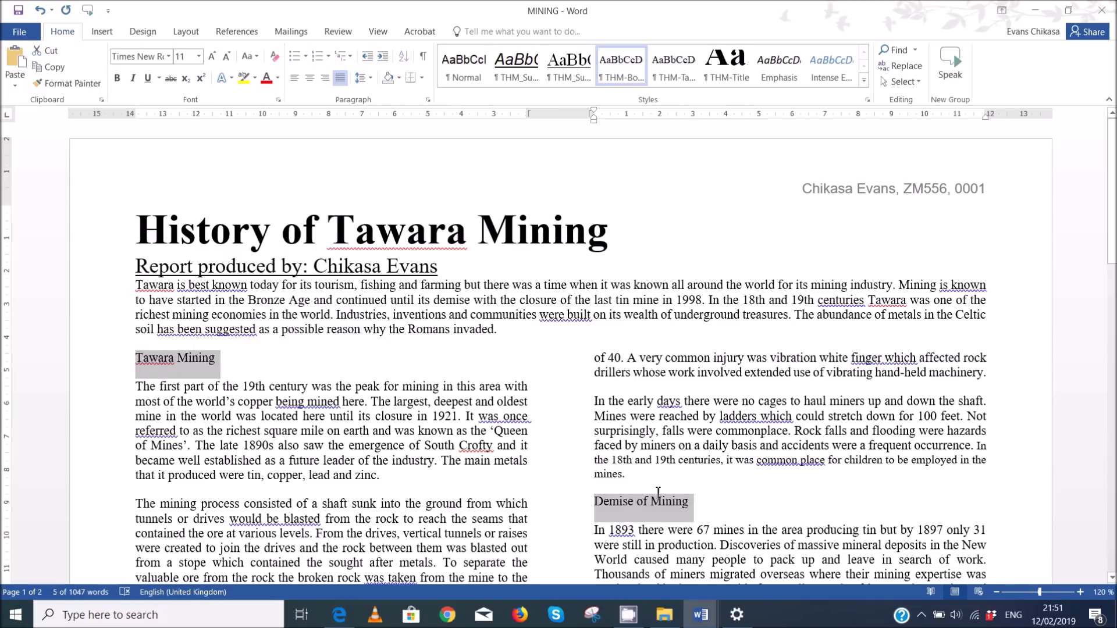
{"action": "scroll", "coordinate": [589, 449], "scroll_direction": "down", "scroll_amount": 5}
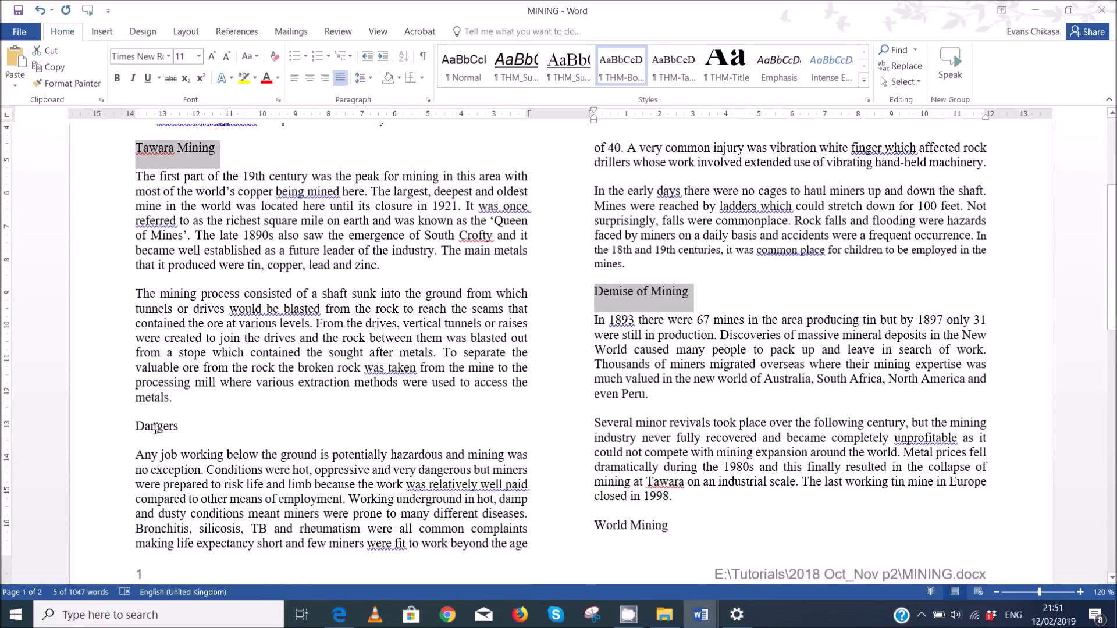
{"action": "triple_click", "coordinate": [156, 429], "text": "ctrl"}
{"action": "triple_click", "coordinate": [612, 527], "text": "ctrl"}
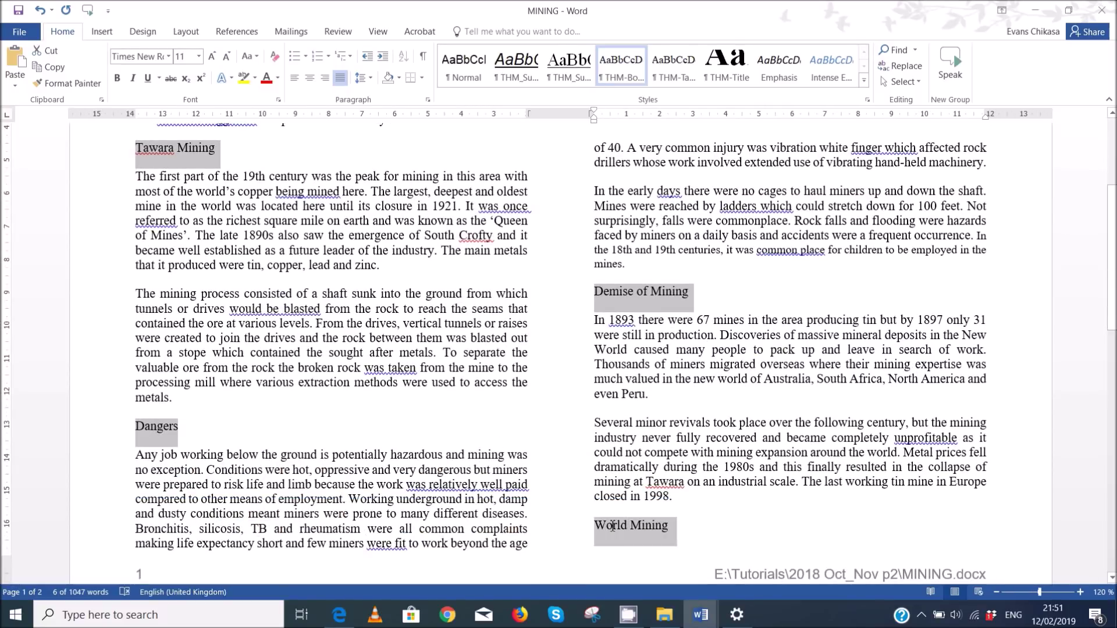
- Add The Future, Tin Mining and Tawara Heritage Mining to the subheading selection
{"action": "scroll", "coordinate": [360, 451], "scroll_direction": "down", "scroll_amount": 6}
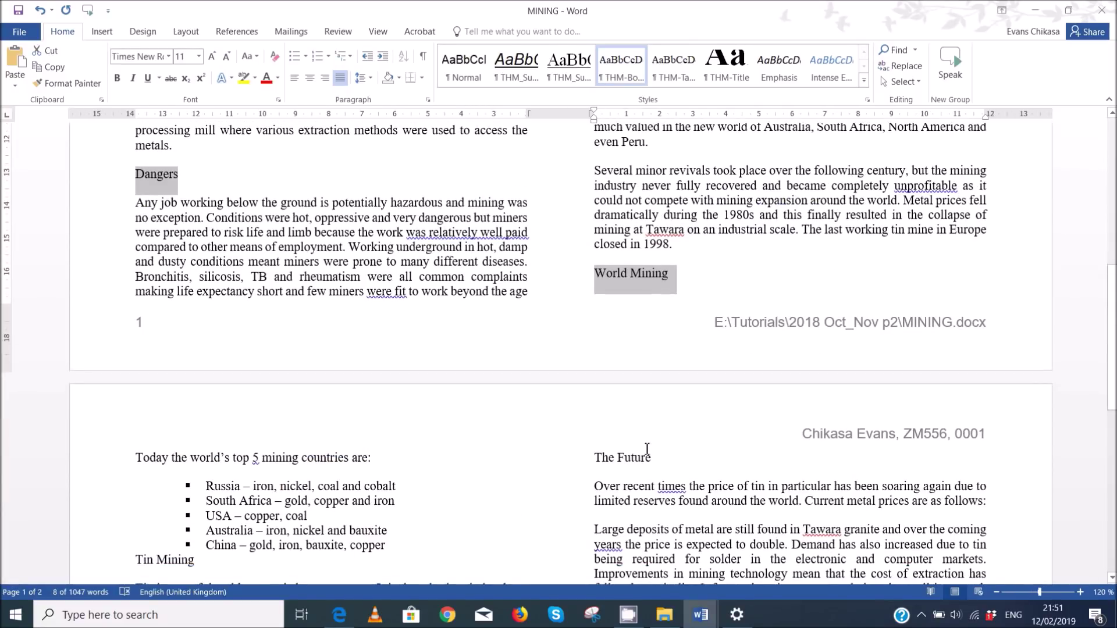
{"action": "triple_click", "coordinate": [639, 462], "text": "ctrl"}
{"action": "scroll", "coordinate": [203, 414], "scroll_direction": "down", "scroll_amount": 6}
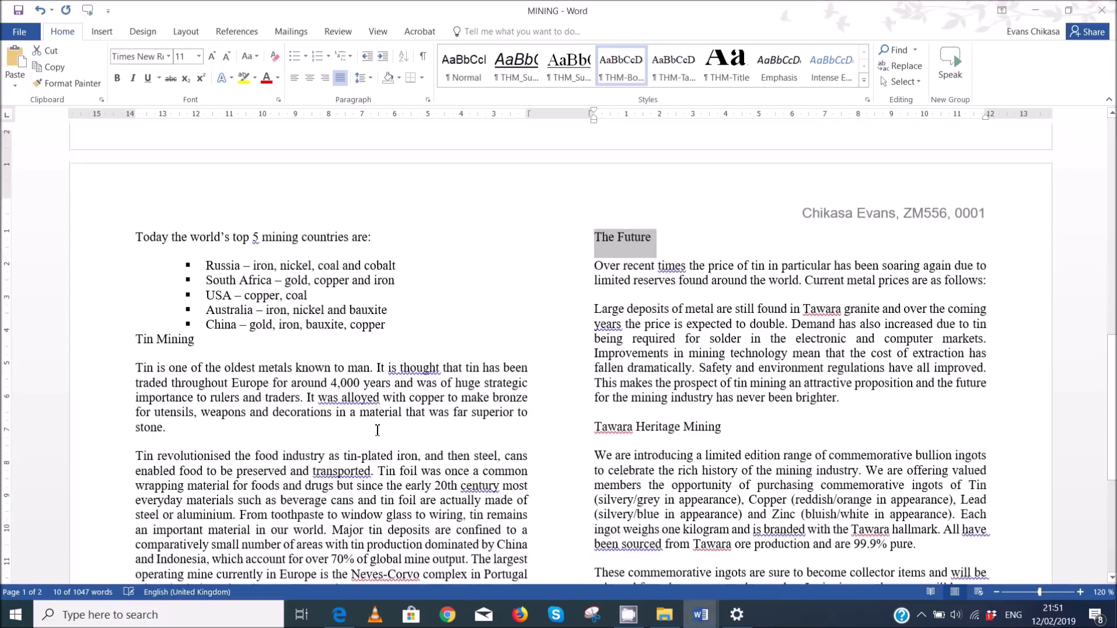
{"action": "triple_click", "coordinate": [173, 309], "text": "ctrl"}
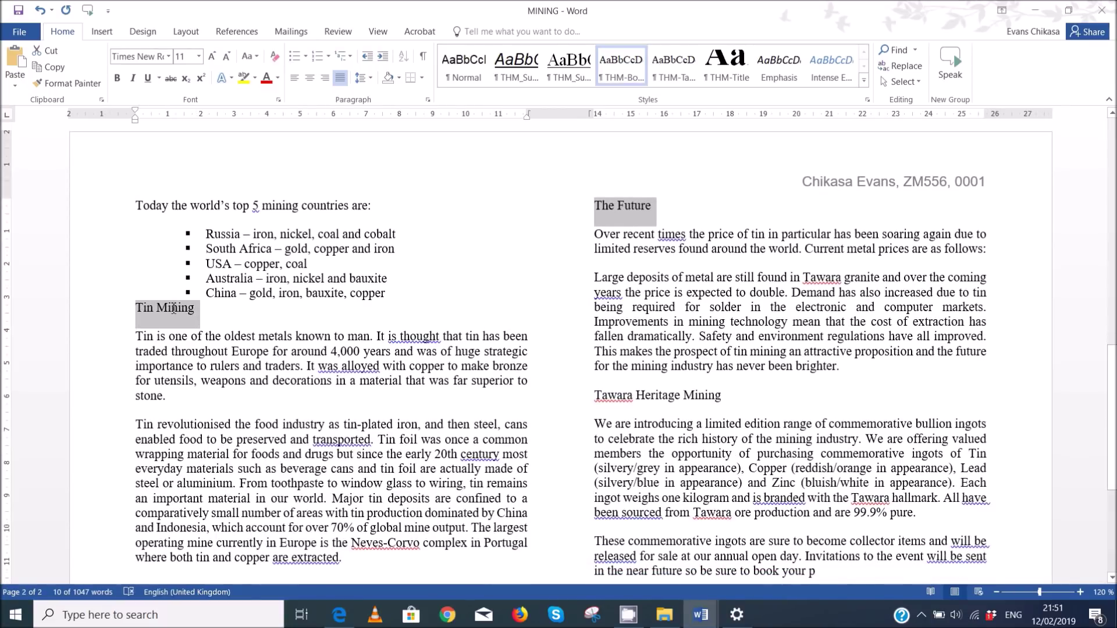
{"action": "triple_click", "coordinate": [656, 399], "text": "ctrl"}
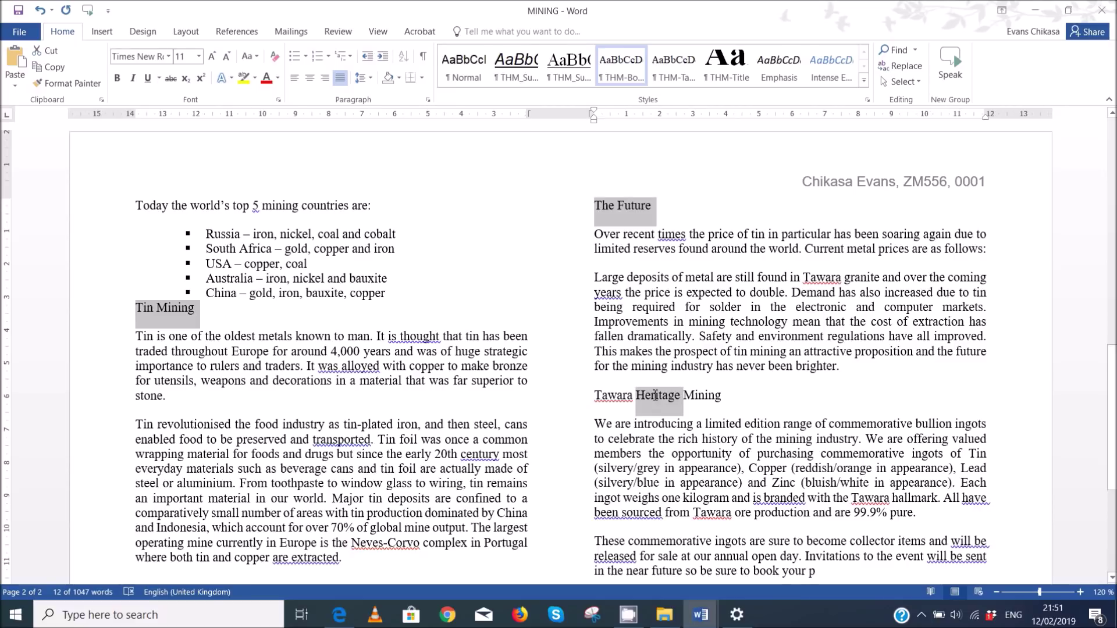
{"action": "mouse_move", "coordinate": [683, 396]}
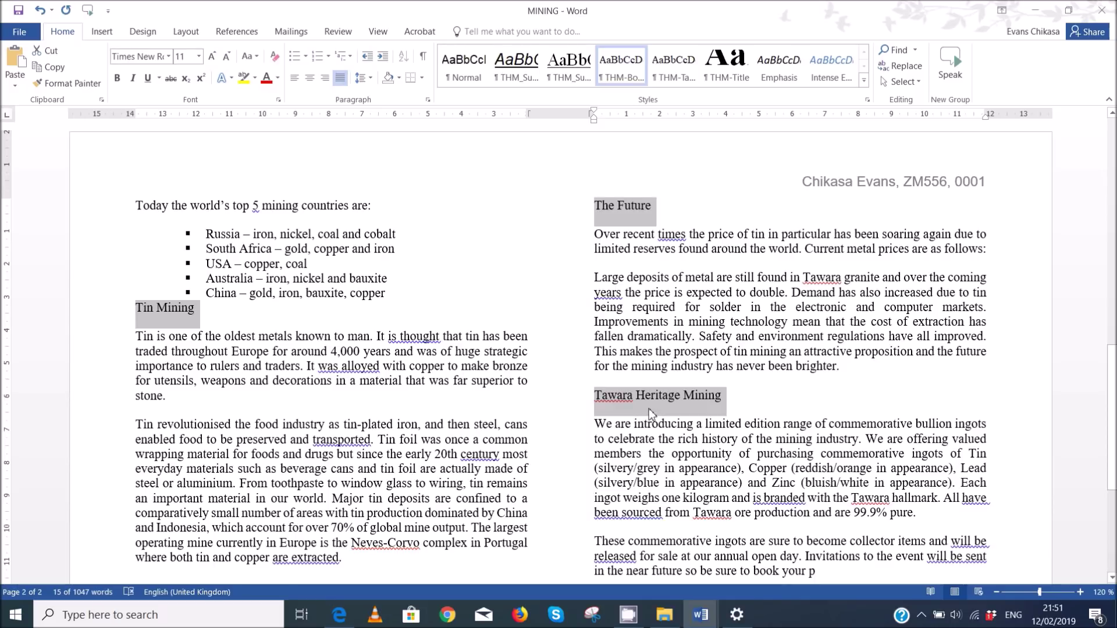
{"action": "scroll", "coordinate": [651, 409], "scroll_direction": "down", "scroll_amount": 5}
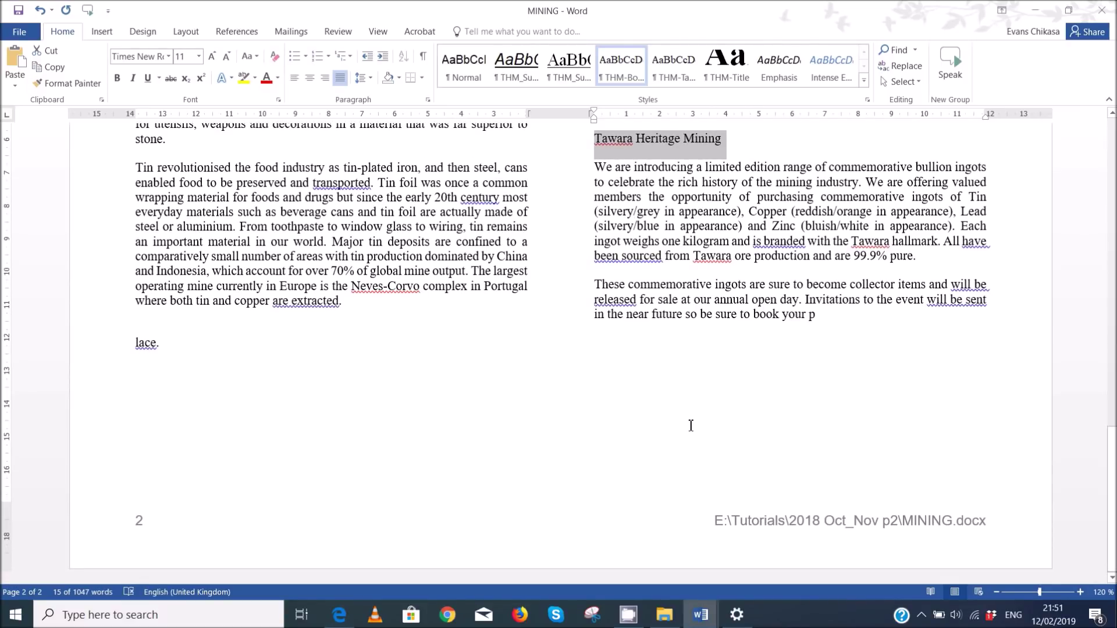
{"action": "scroll", "coordinate": [278, 406], "scroll_direction": "up", "scroll_amount": 6}
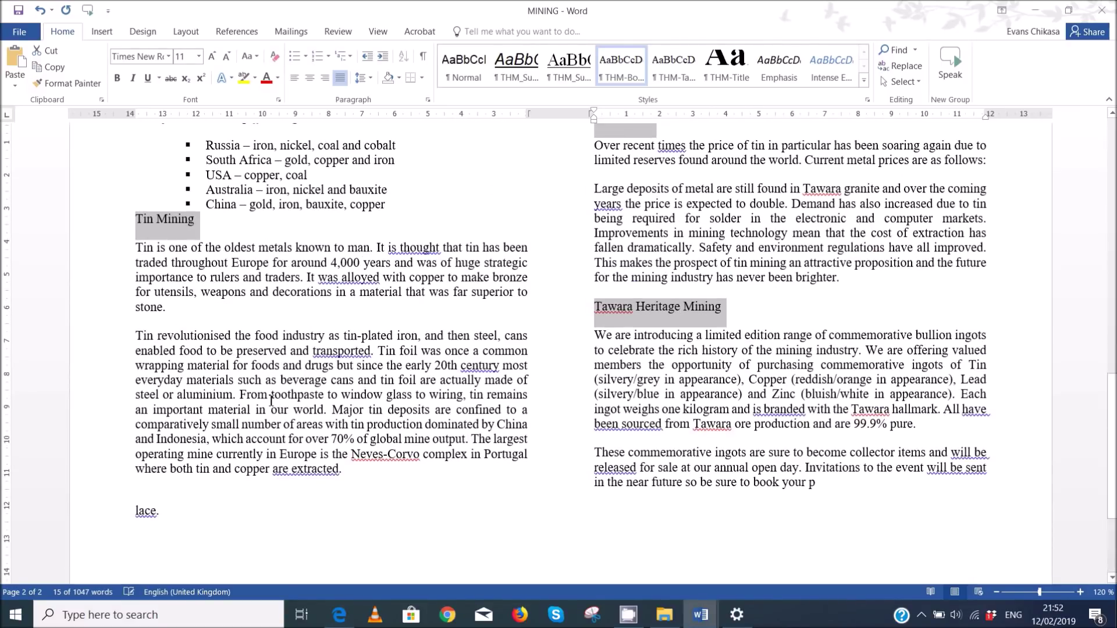
{"action": "scroll", "coordinate": [269, 404], "scroll_direction": "down", "scroll_amount": 5}
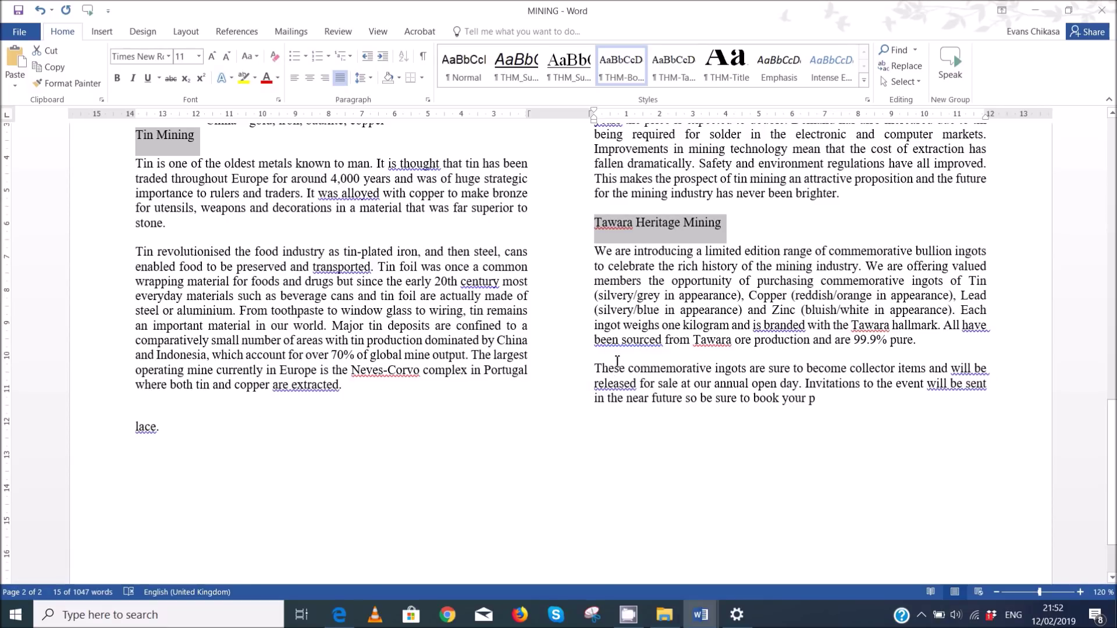
- Apply the THM_Subhead style to all the selected subheadings
{"action": "scroll", "coordinate": [617, 361], "scroll_direction": "up", "scroll_amount": 2}
{"action": "scroll", "coordinate": [645, 365], "scroll_direction": "up", "scroll_amount": 2}
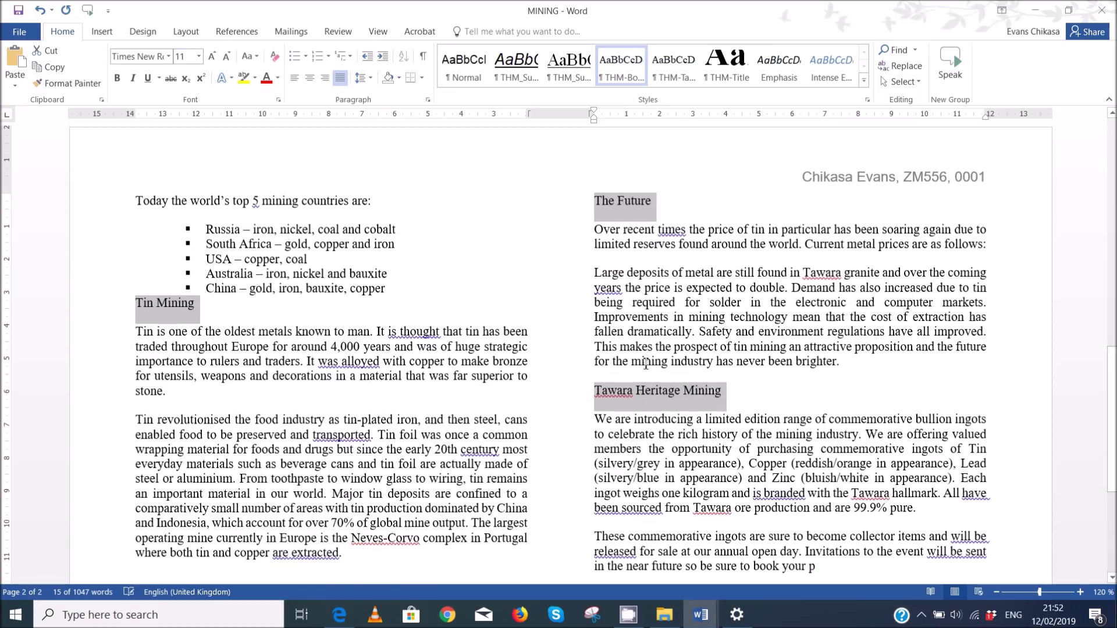
{"action": "scroll", "coordinate": [434, 324], "scroll_direction": "up", "scroll_amount": 8}
{"action": "scroll", "coordinate": [434, 324], "scroll_direction": "up", "scroll_amount": 4}
{"action": "scroll", "coordinate": [436, 329], "scroll_direction": "down", "scroll_amount": 9}
{"action": "scroll", "coordinate": [437, 329], "scroll_direction": "down", "scroll_amount": 4}
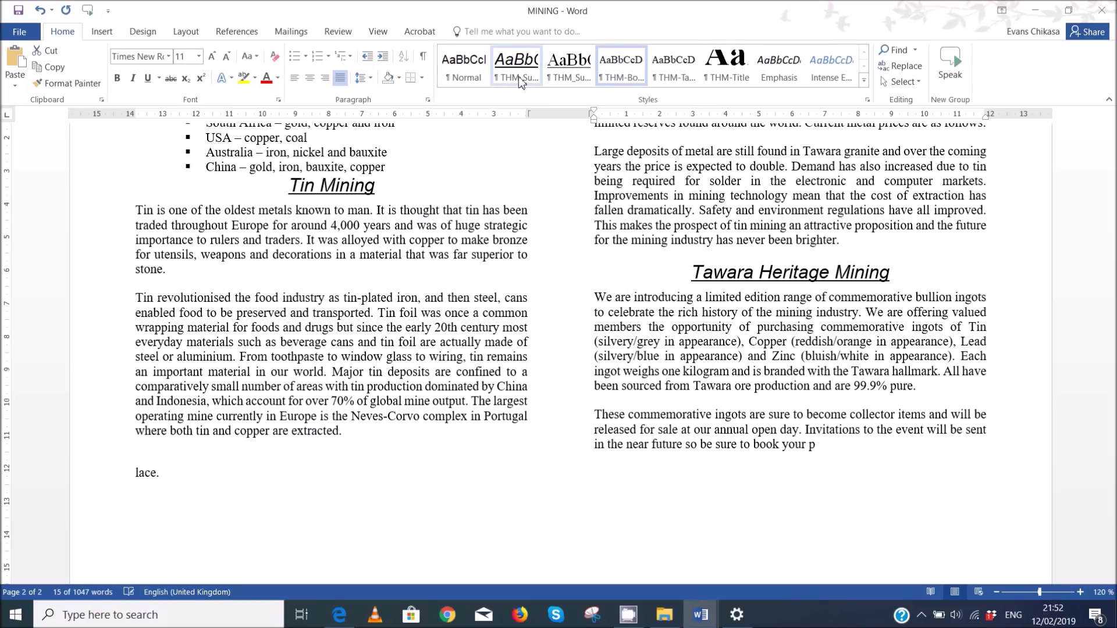
{"action": "left_click", "coordinate": [517, 73]}
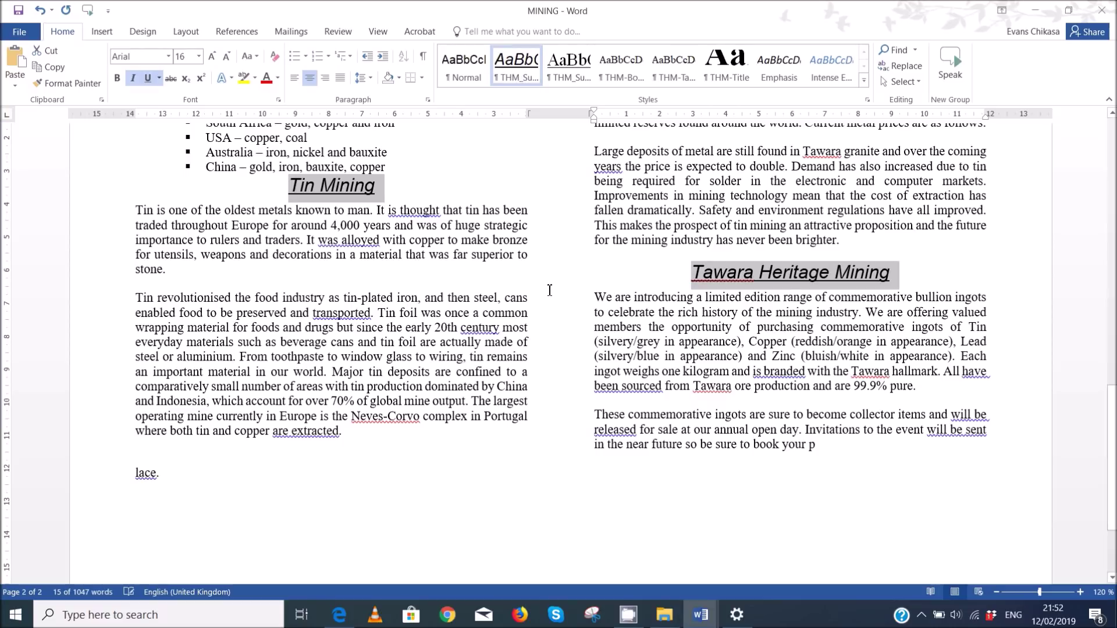
- Scroll back to the top and bring the exam PDF to the front
{"action": "scroll", "coordinate": [553, 286], "scroll_direction": "up", "scroll_amount": 5}
{"action": "scroll", "coordinate": [553, 286], "scroll_direction": "up", "scroll_amount": 15}
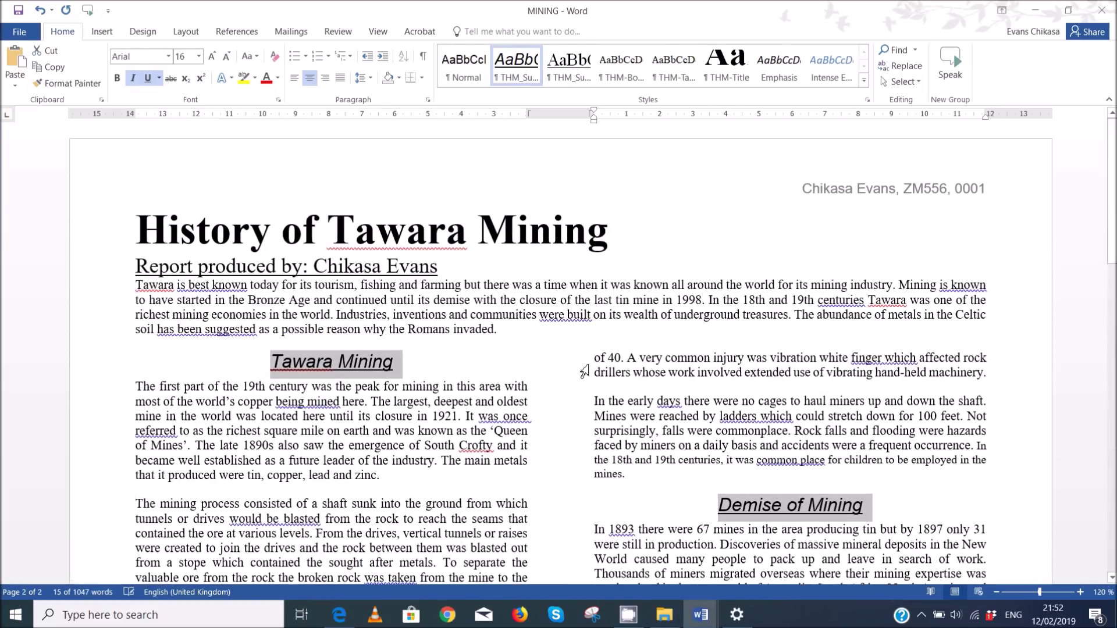
{"action": "mouse_move", "coordinate": [340, 614]}
{"action": "left_click", "coordinate": [341, 547]}
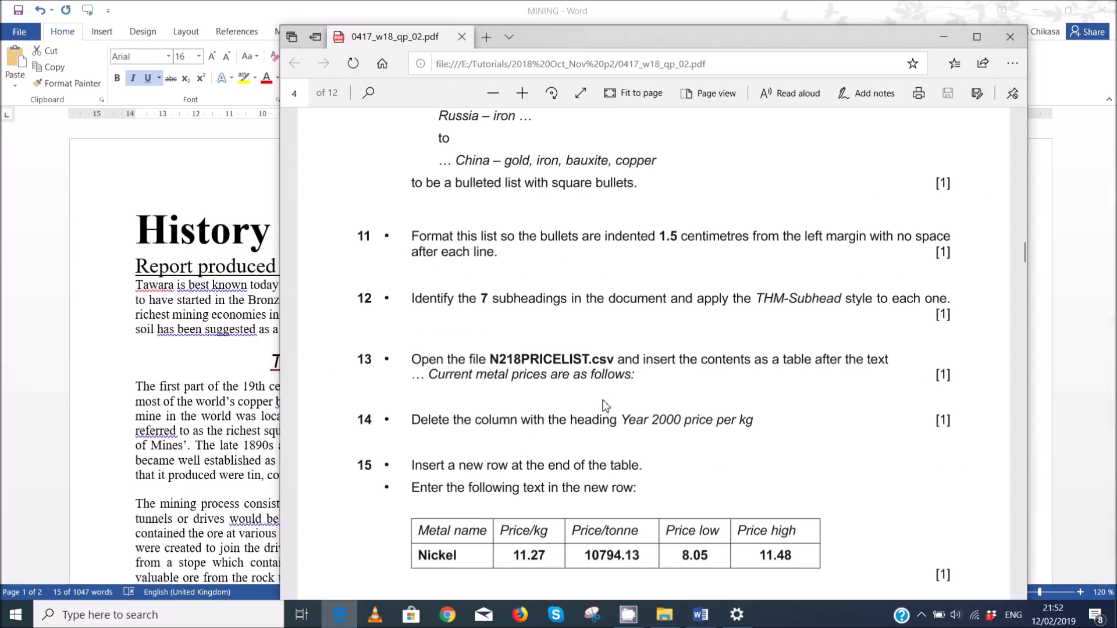
- Scroll the exam paper down to read tasks 14–16 about the price table
{"action": "scroll", "coordinate": [546, 431], "scroll_direction": "down", "scroll_amount": 1}
{"action": "scroll", "coordinate": [546, 431], "scroll_direction": "down", "scroll_amount": 1}
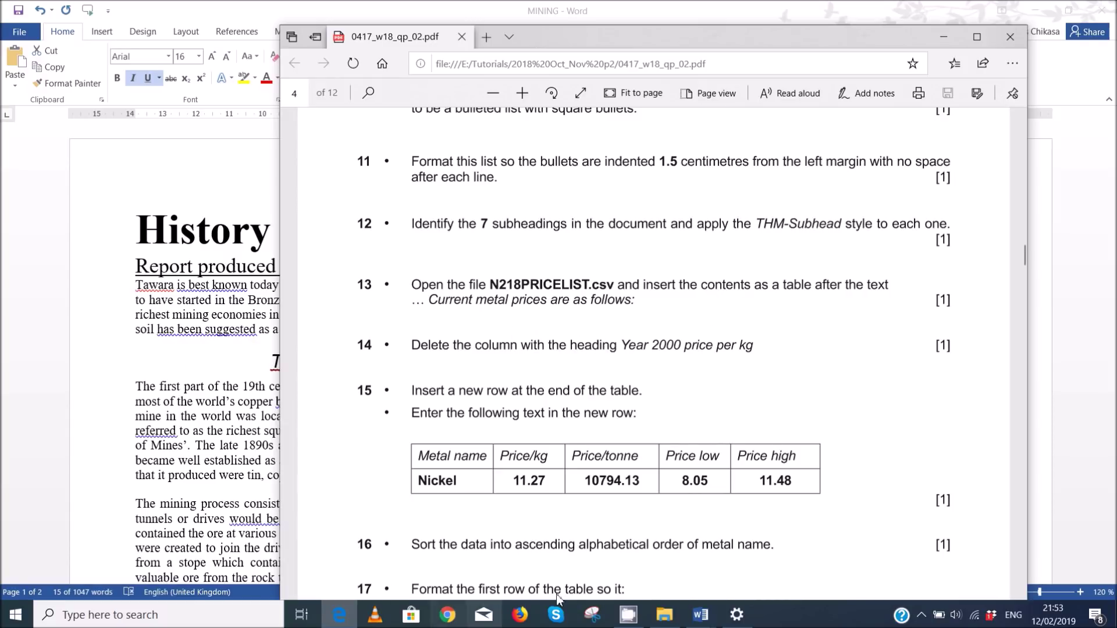
{"action": "mouse_move", "coordinate": [668, 616]}
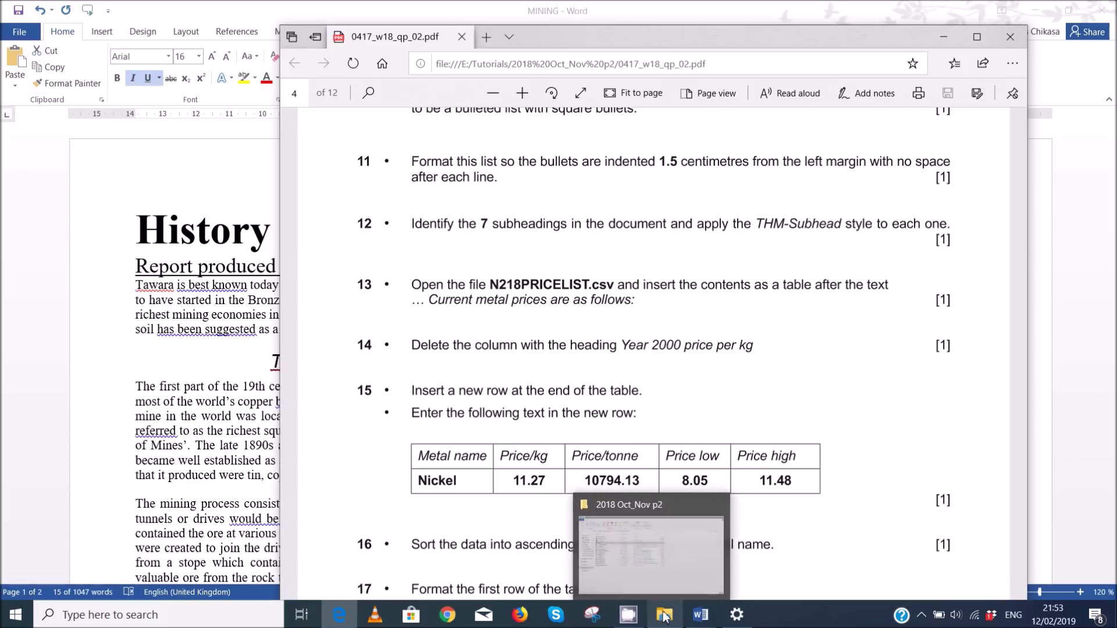
- Open N218PRICELIST from the 2018 Oct_Nov p2 folder in Excel
{"action": "left_click", "coordinate": [673, 553]}
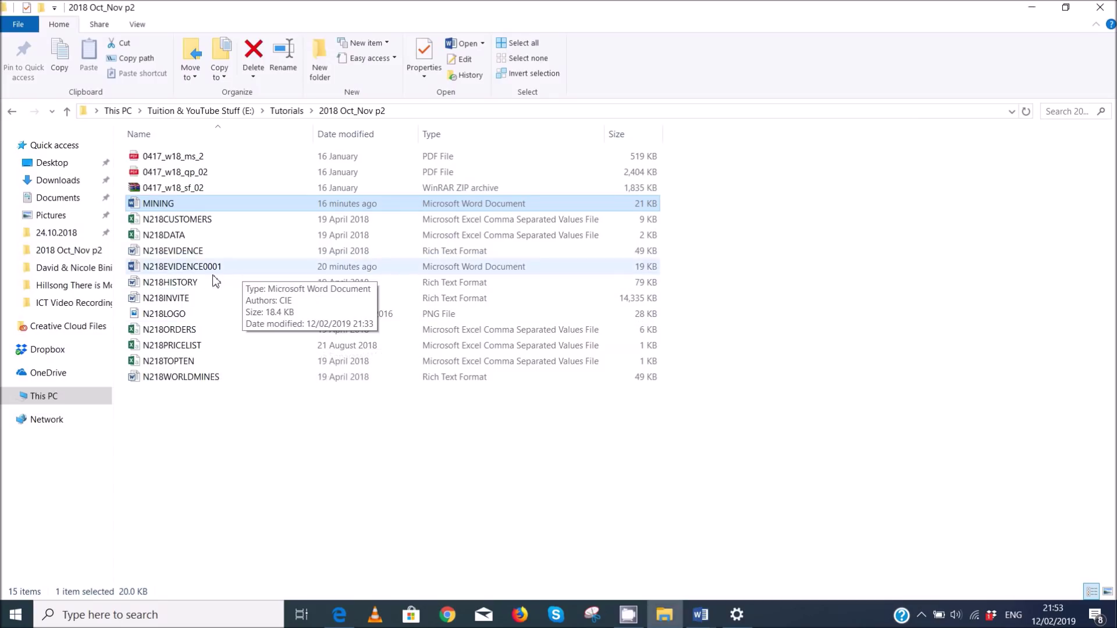
{"action": "left_click", "coordinate": [226, 348]}
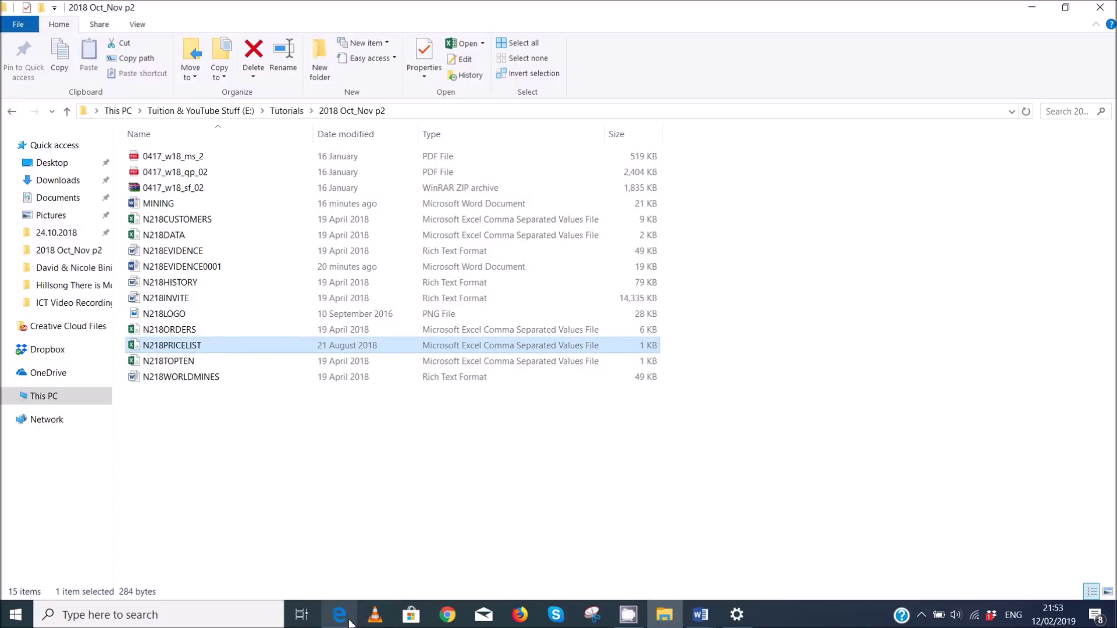
{"action": "left_click", "coordinate": [348, 620]}
{"action": "left_click", "coordinate": [347, 620]}
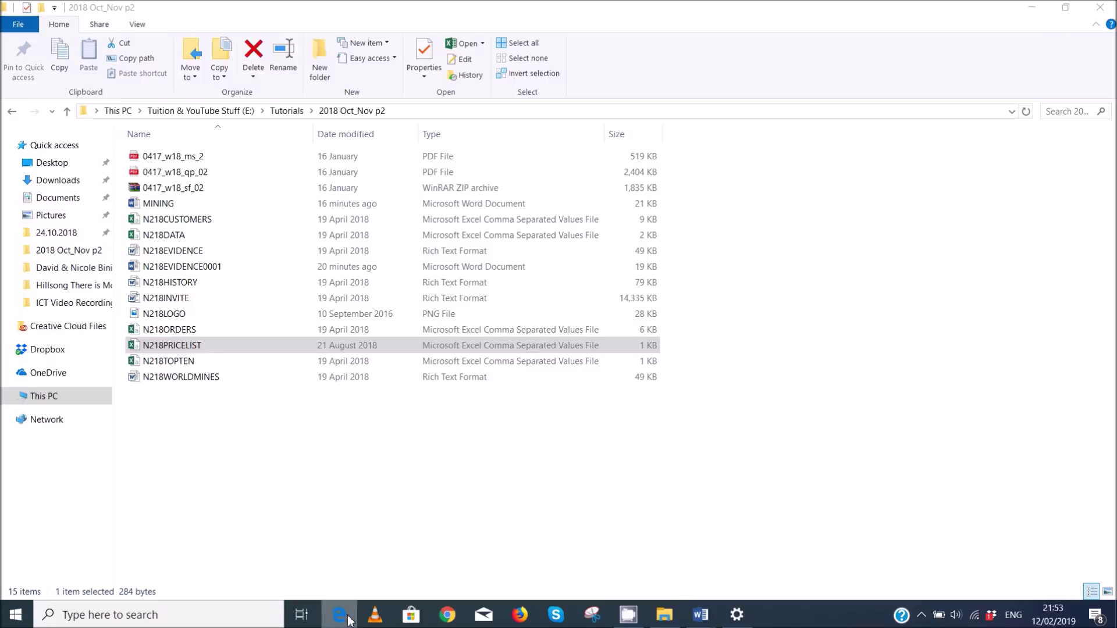
{"action": "double_click", "coordinate": [233, 347]}
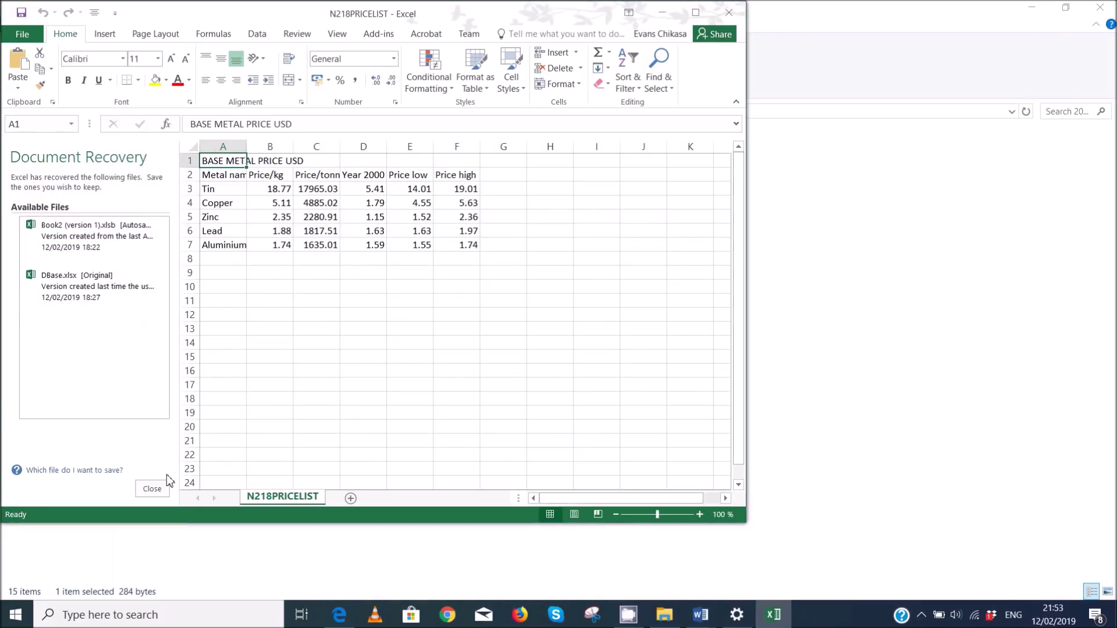
- Dismiss the Document Recovery pane, then auto-fit and undo the column widths
{"action": "left_click", "coordinate": [154, 489]}
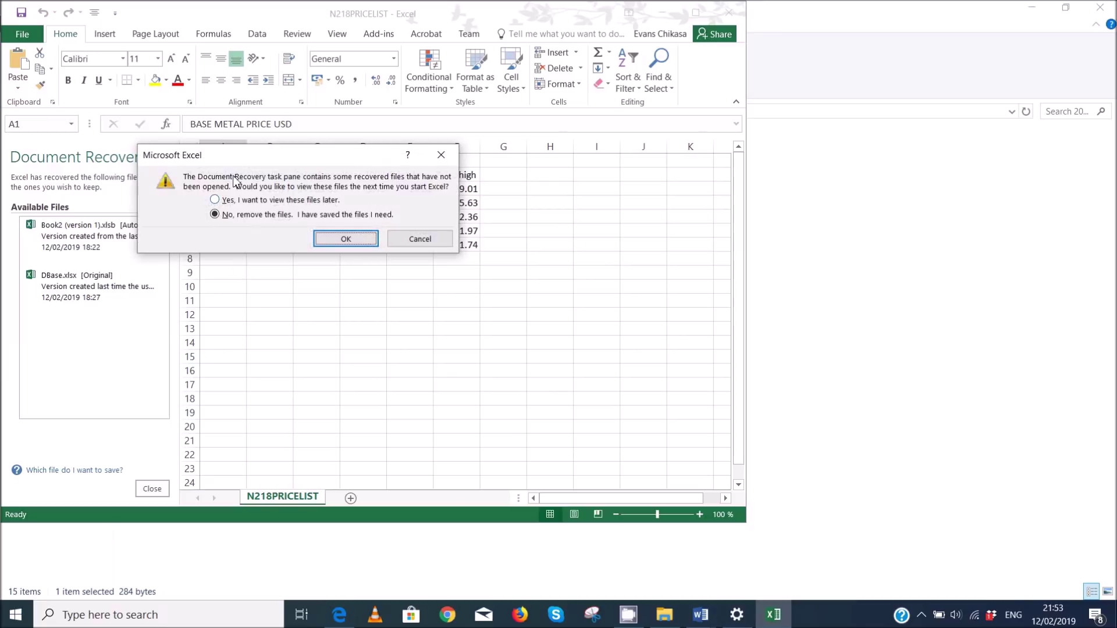
{"action": "left_click", "coordinate": [344, 239]}
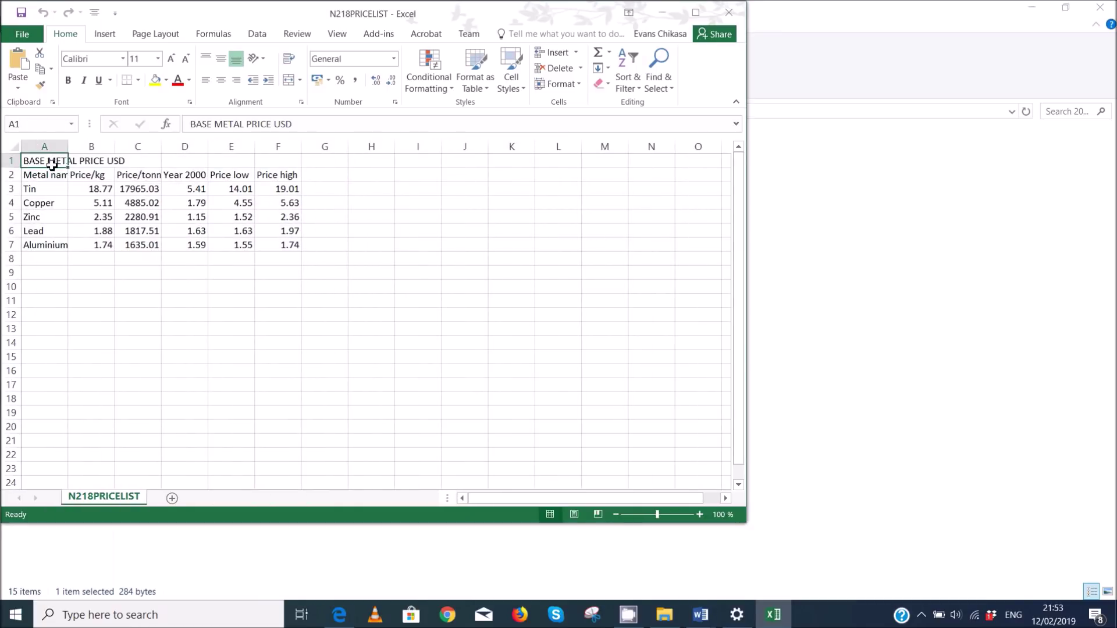
{"action": "left_click", "coordinate": [14, 146]}
{"action": "double_click", "coordinate": [69, 147]}
{"action": "left_click_drag", "start_coordinate": [55, 162], "coordinate": [405, 242]}
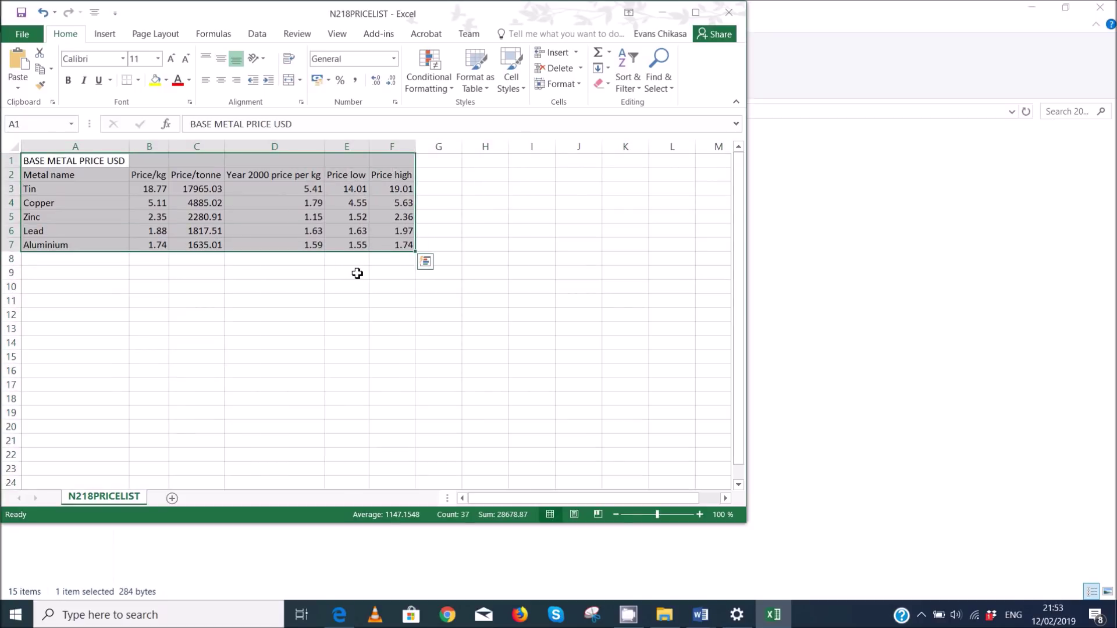
{"action": "key", "text": "ctrl+z"}
- Copy the price table A1:F7 and go back to the MINING report
{"action": "left_click_drag", "start_coordinate": [34, 156], "coordinate": [289, 247]}
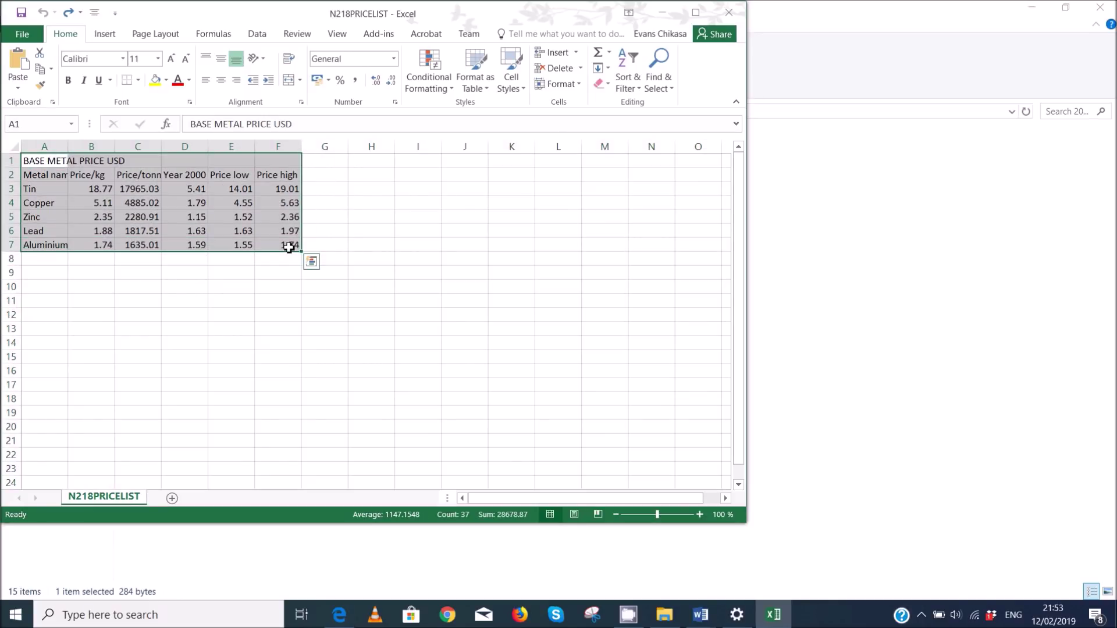
{"action": "right_click", "coordinate": [291, 247]}
{"action": "left_click", "coordinate": [352, 272]}
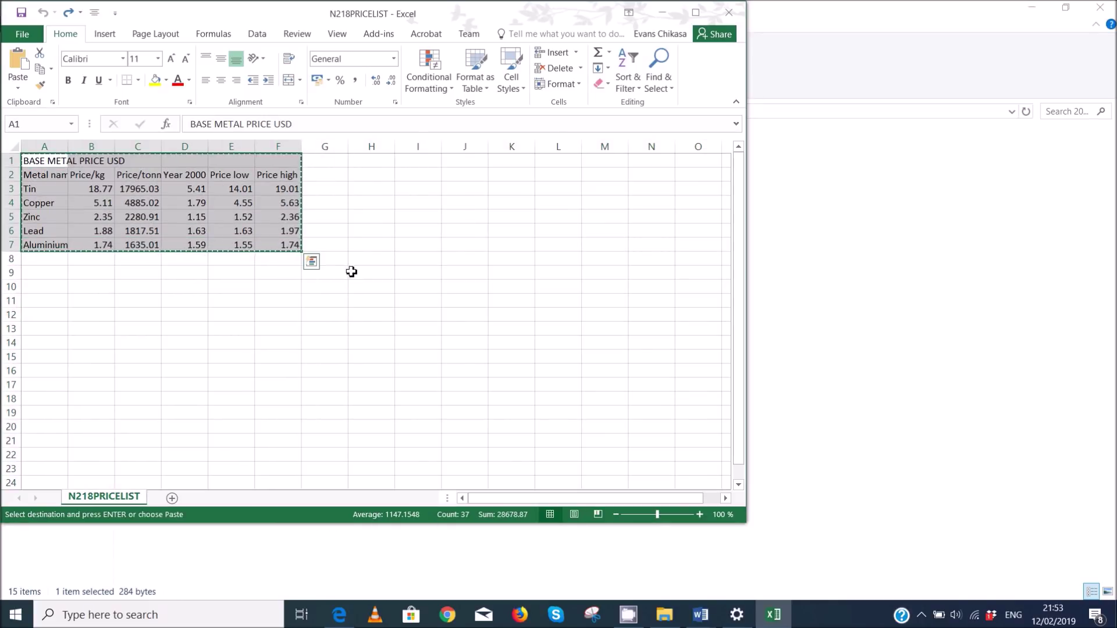
{"action": "mouse_move", "coordinate": [702, 615]}
{"action": "left_click", "coordinate": [745, 507]}
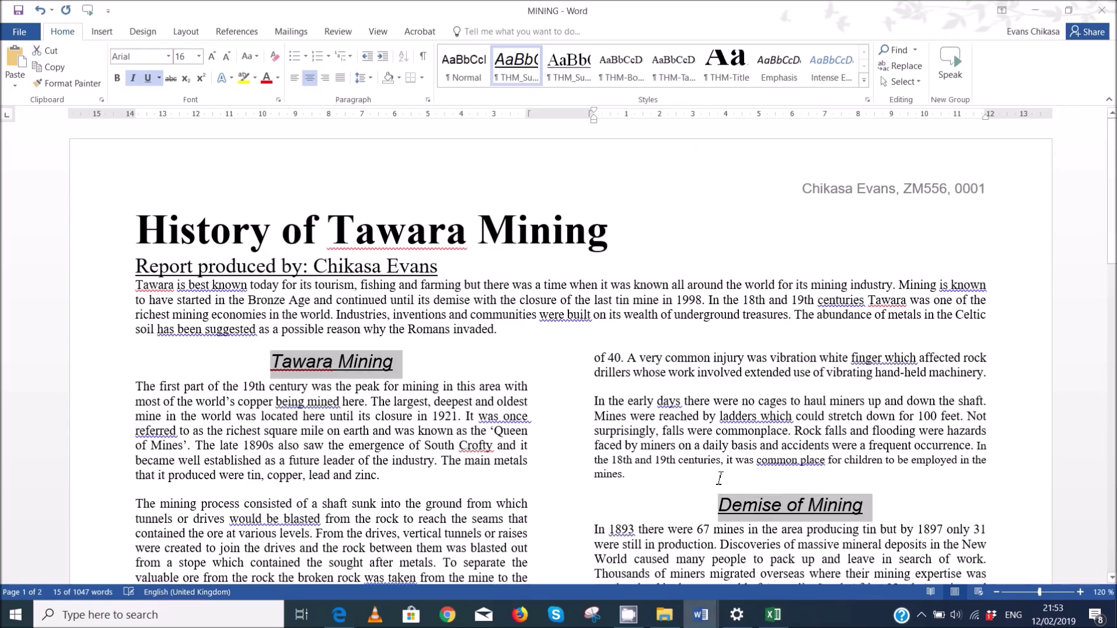
- Check task 13 on the exam paper, then return to the MINING report
{"action": "mouse_move", "coordinate": [340, 616]}
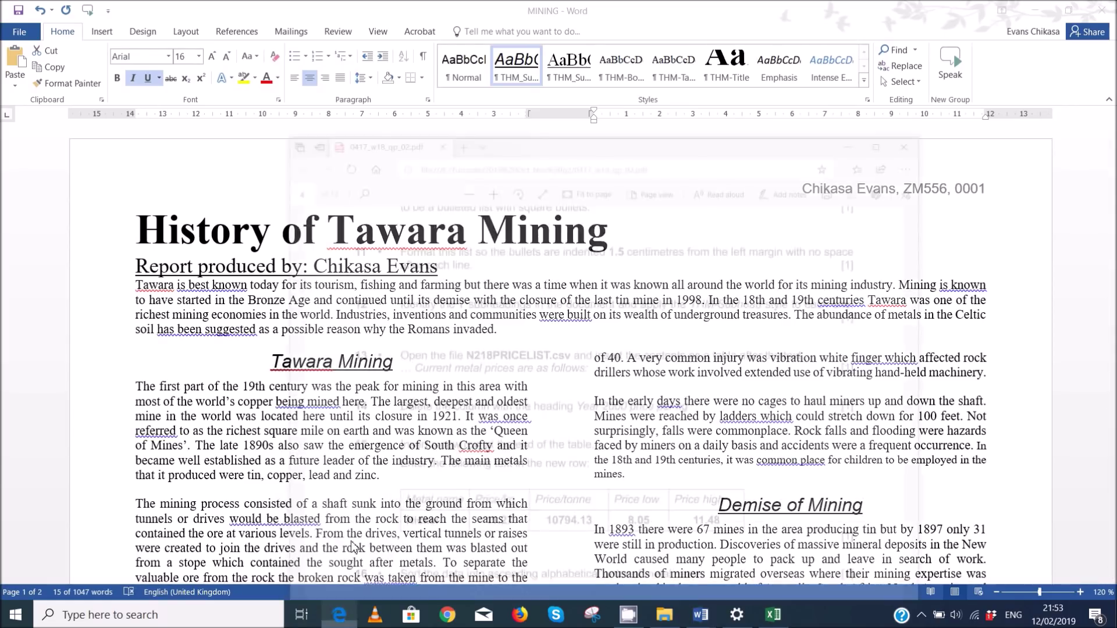
{"action": "left_click", "coordinate": [352, 547]}
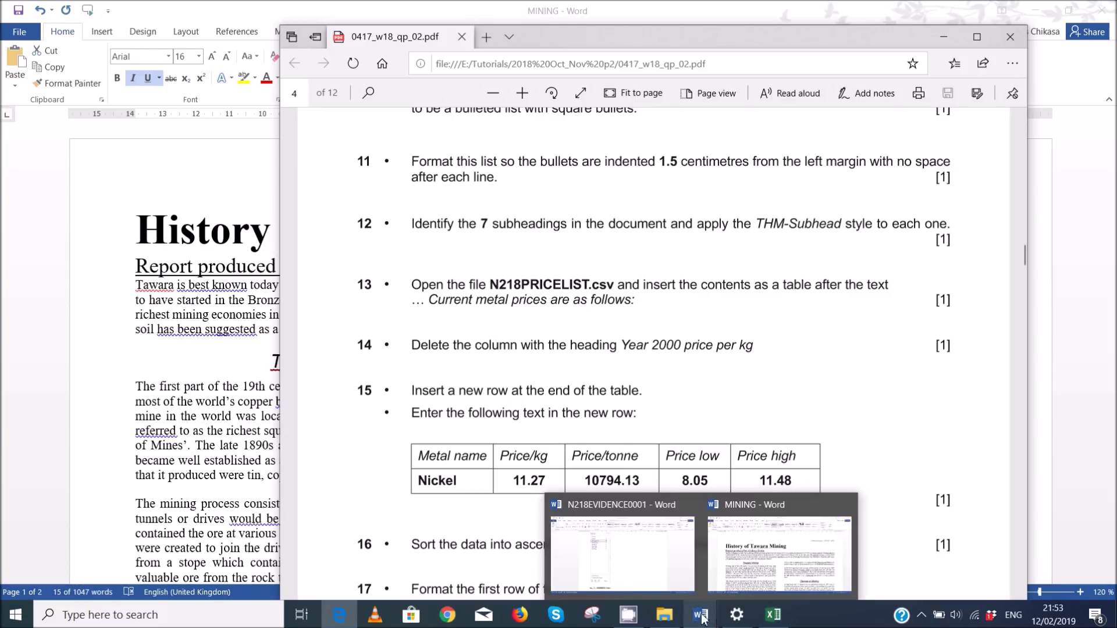
{"action": "mouse_move", "coordinate": [709, 618]}
{"action": "left_click", "coordinate": [780, 556]}
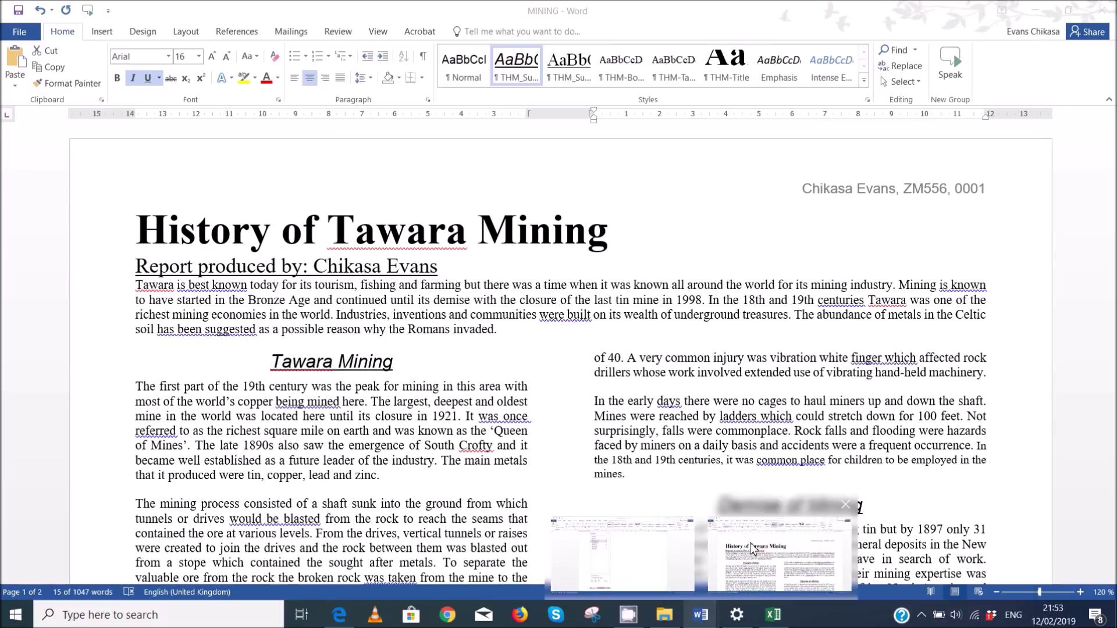
- Find 'Current metal prices are as follows:' and paste the price table on a new line after it
{"action": "key", "text": "ctrl+f"}
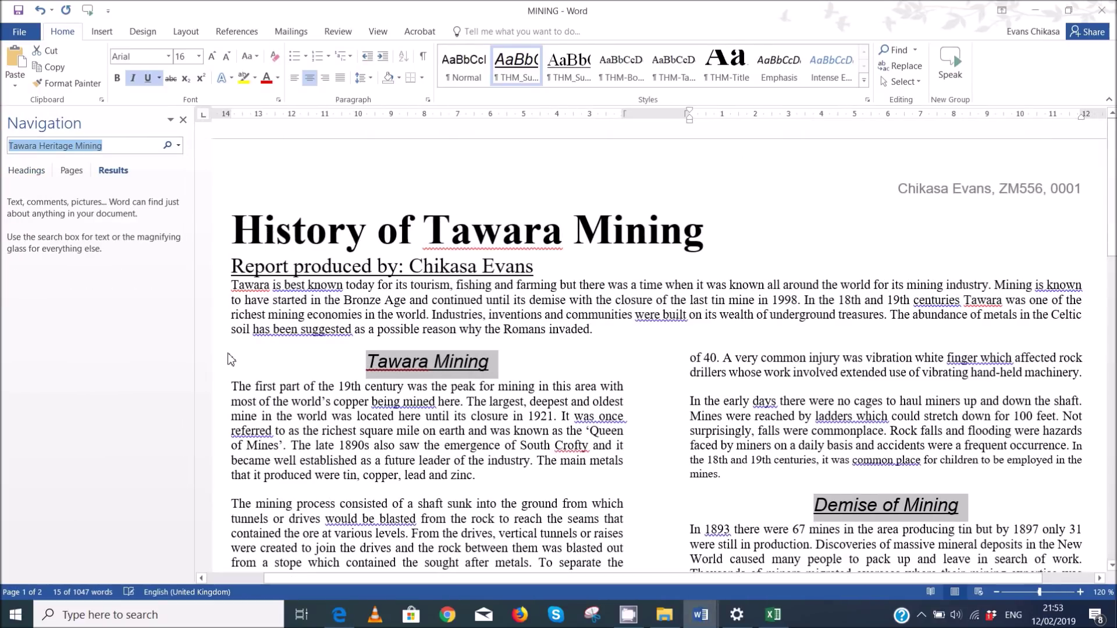
{"action": "type", "text": "current"}
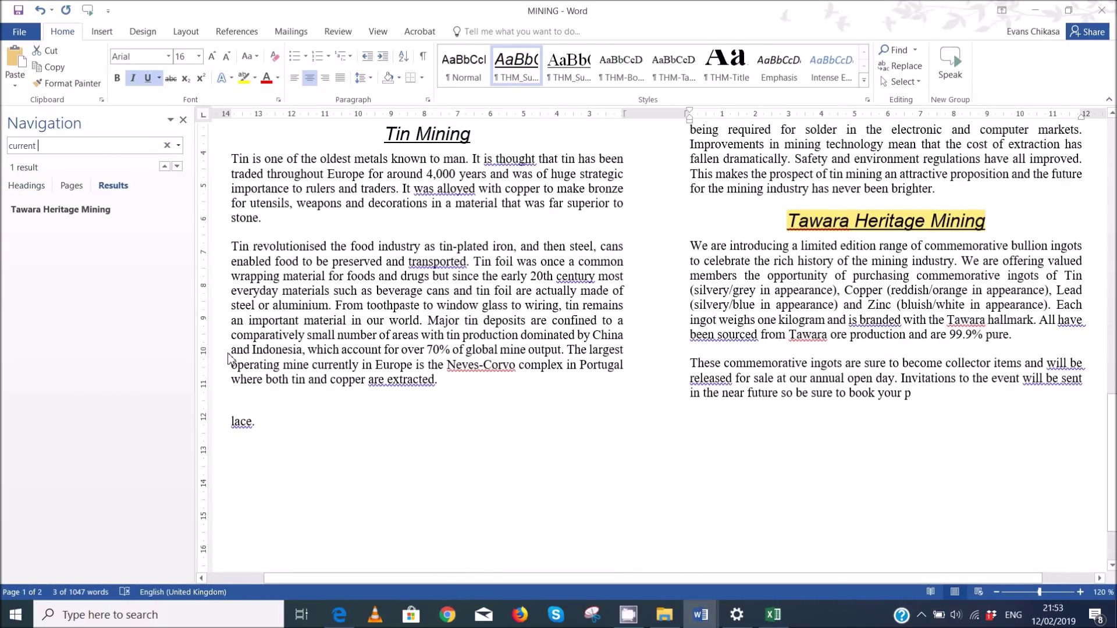
{"action": "type", "text": " pr"}
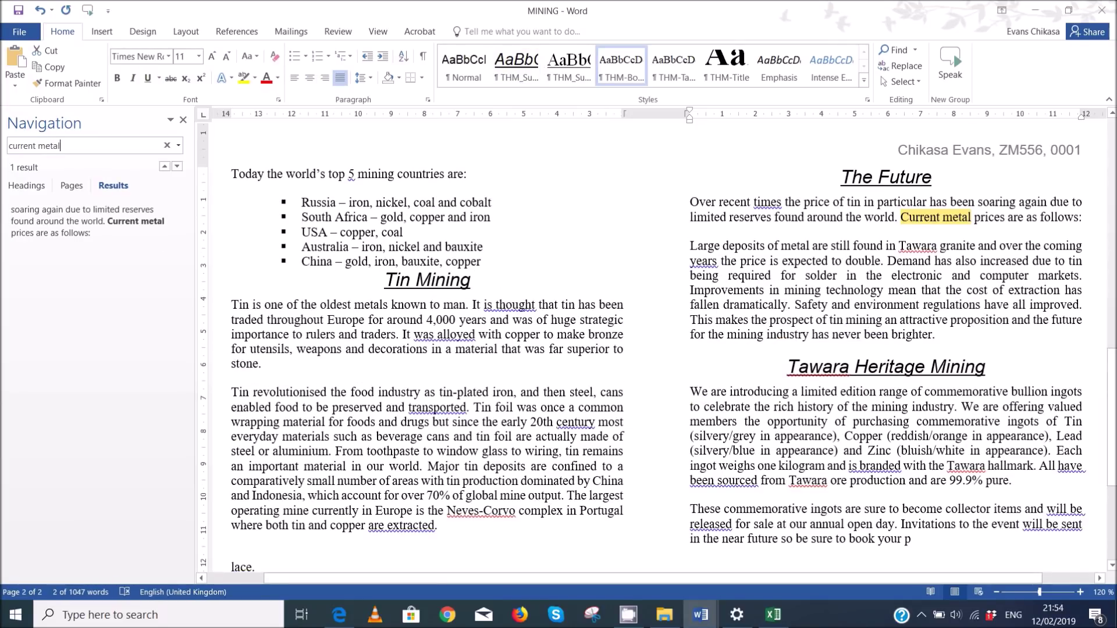
{"action": "left_click", "coordinate": [1086, 223]}
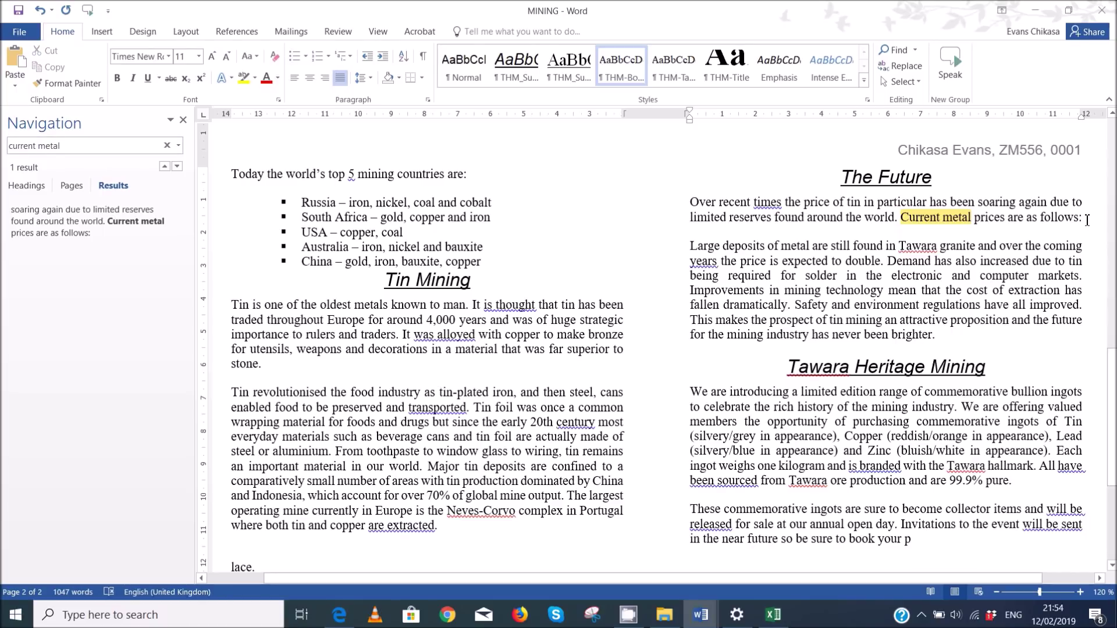
{"action": "key", "text": "Return"}
{"action": "key", "text": "Return"}
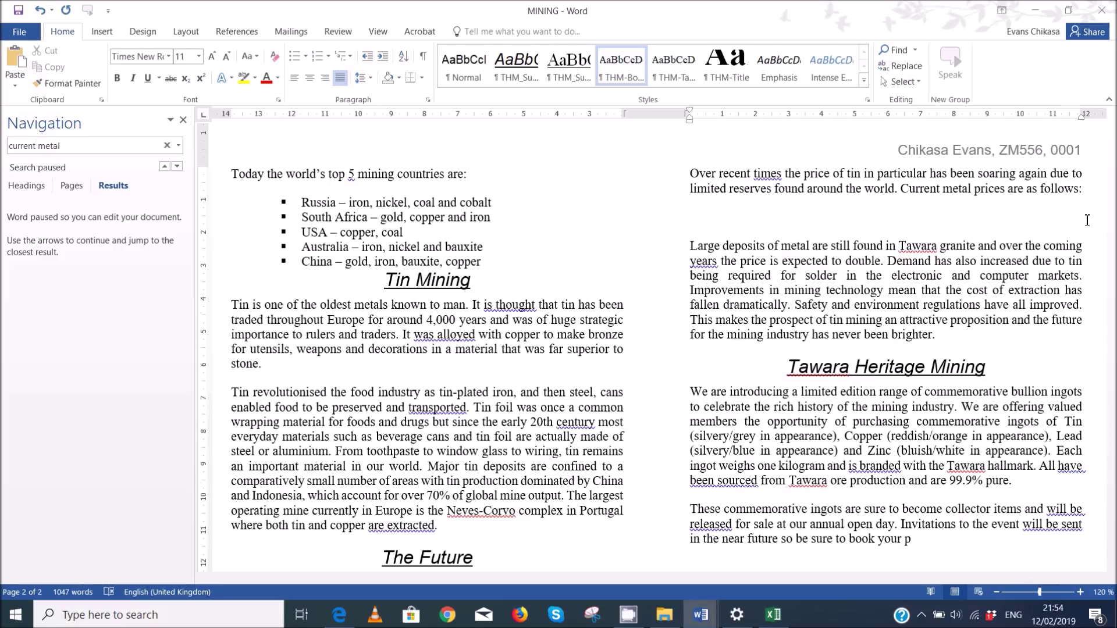
{"action": "key", "text": "ctrl+v"}
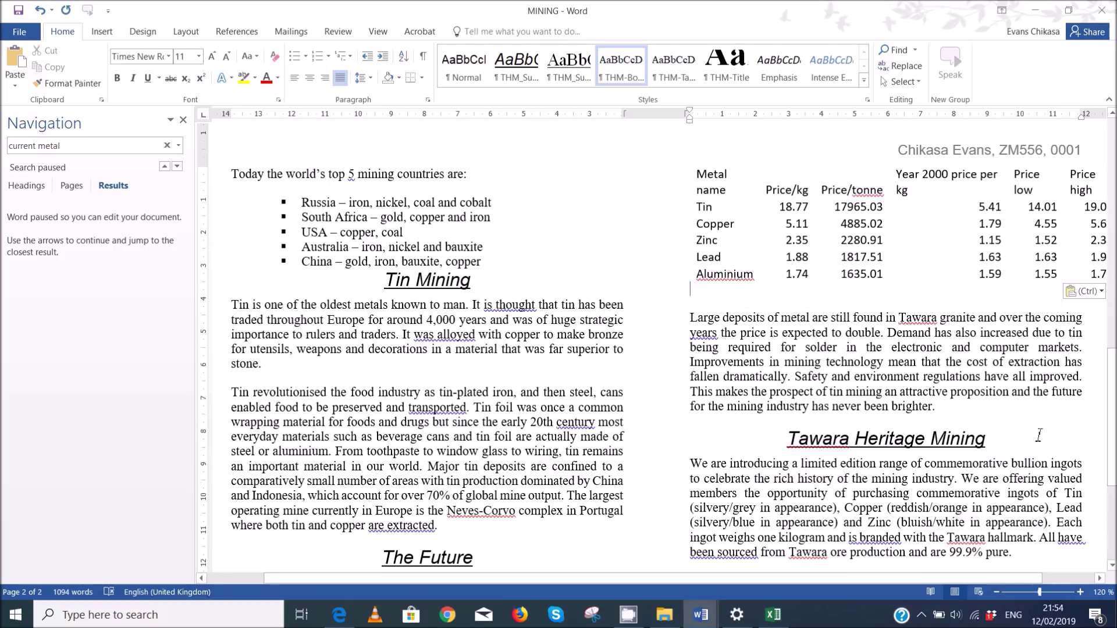
- Review the task instructions in the exam PDF before formatting the table
{"action": "left_click_drag", "start_coordinate": [918, 578], "coordinate": [1050, 562]}
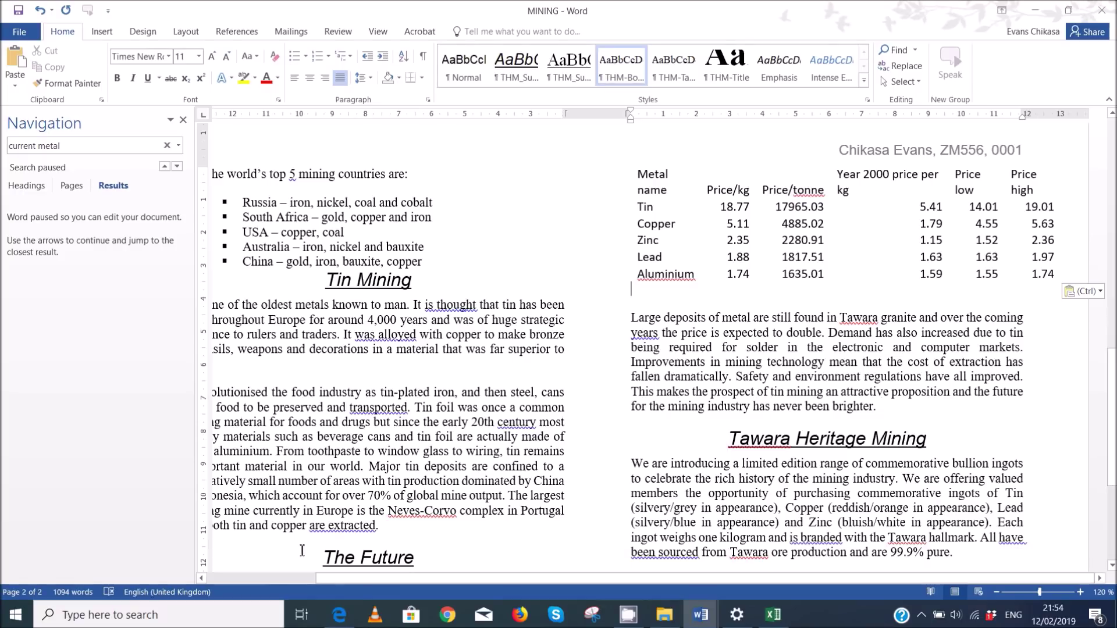
{"action": "mouse_move", "coordinate": [339, 615]}
{"action": "left_click", "coordinate": [334, 536]}
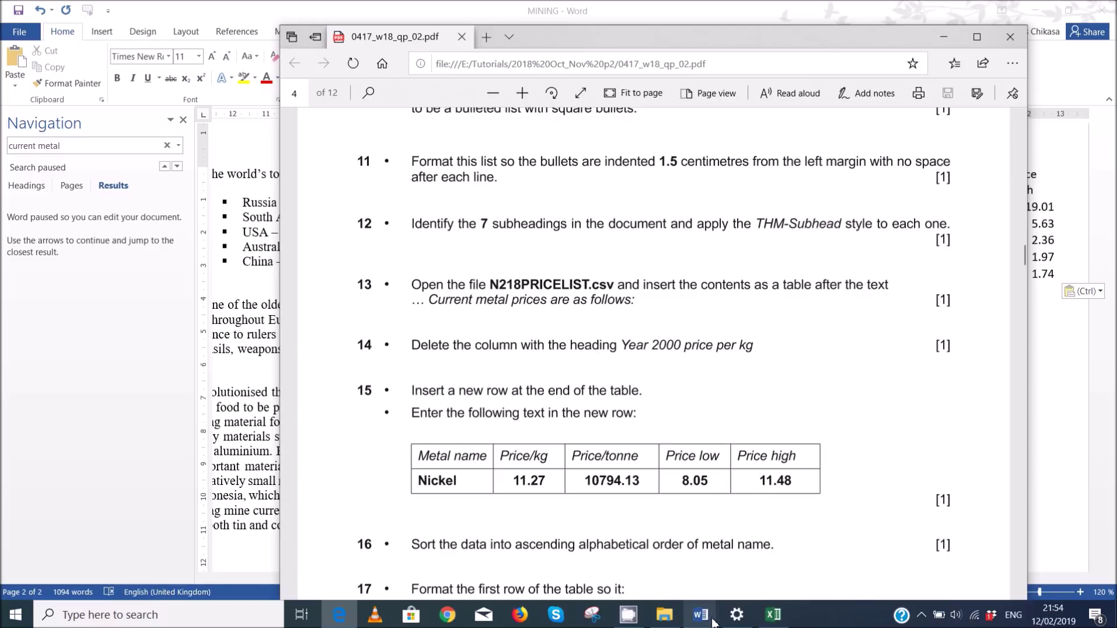
{"action": "mouse_move", "coordinate": [713, 620]}
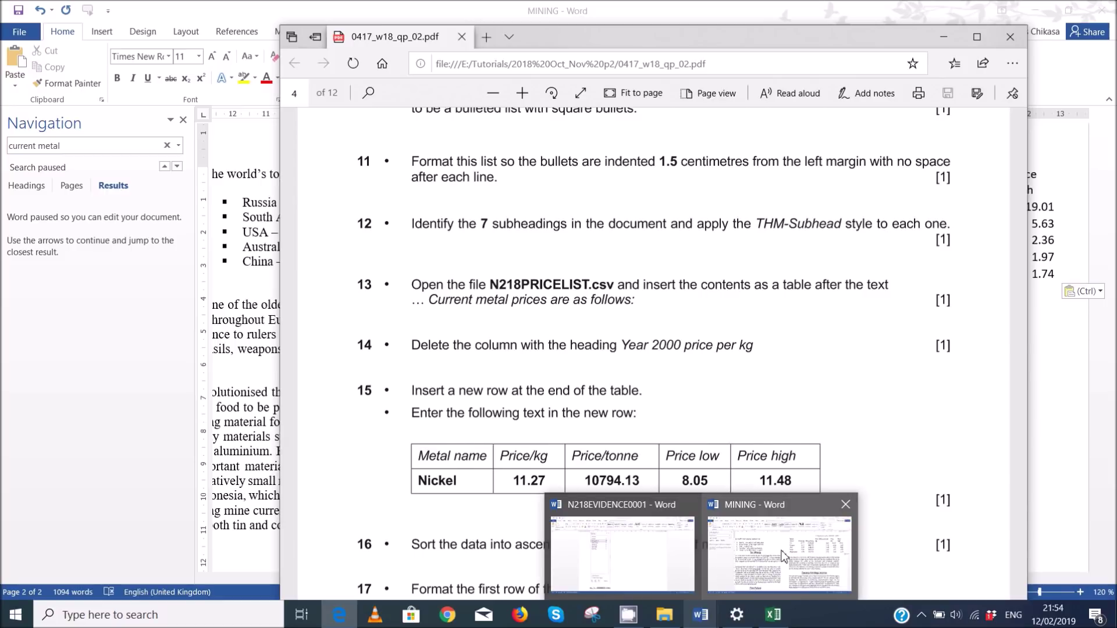
{"action": "left_click", "coordinate": [784, 556]}
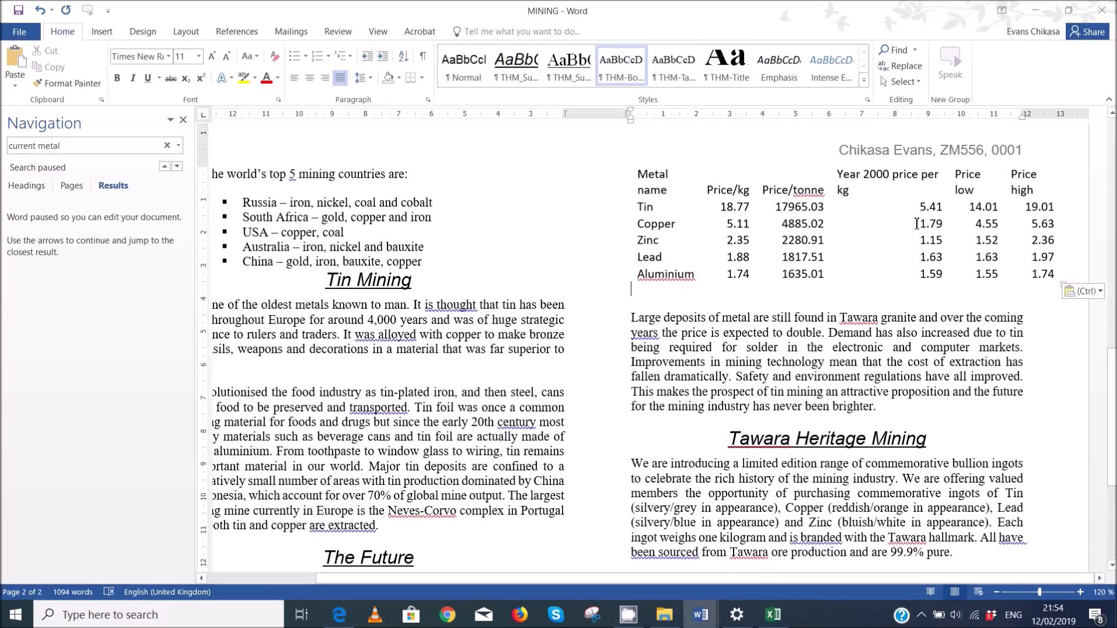
- Select the whole pasted metal price table, Tin through Aluminium
{"action": "left_click", "coordinate": [906, 190]}
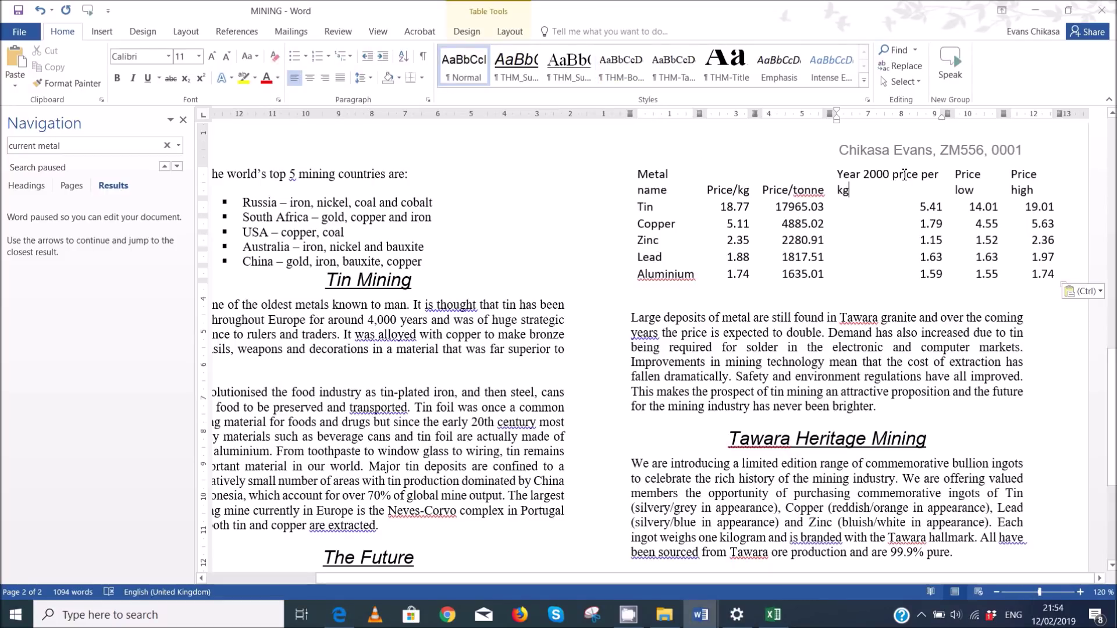
{"action": "left_click", "coordinate": [644, 189]}
{"action": "scroll", "coordinate": [669, 208], "scroll_direction": "up", "scroll_amount": 3}
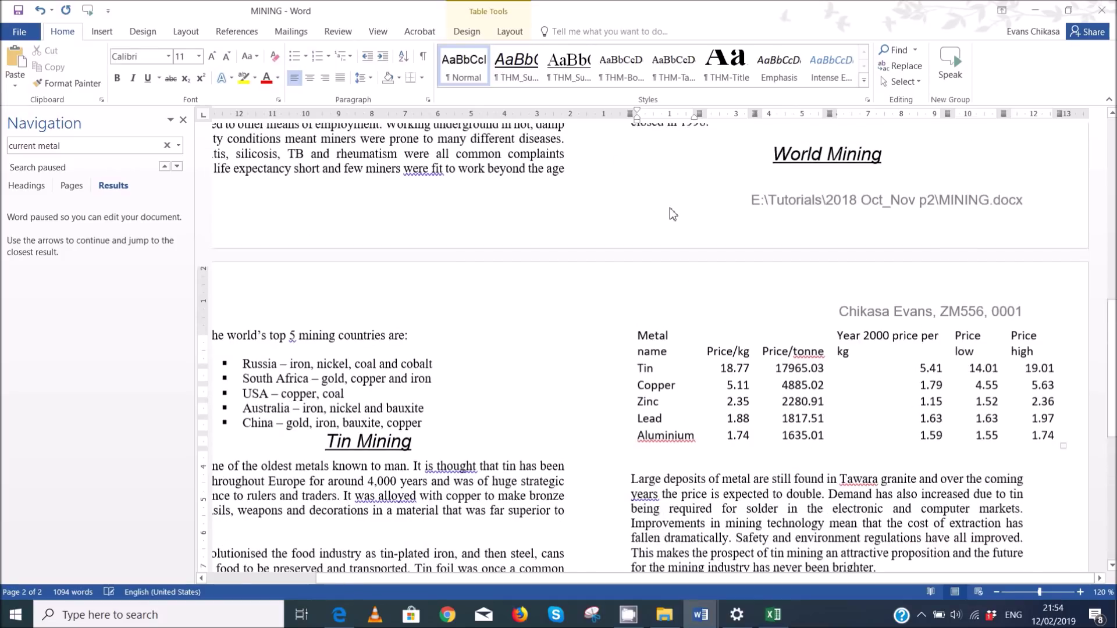
{"action": "left_click", "coordinate": [841, 376]}
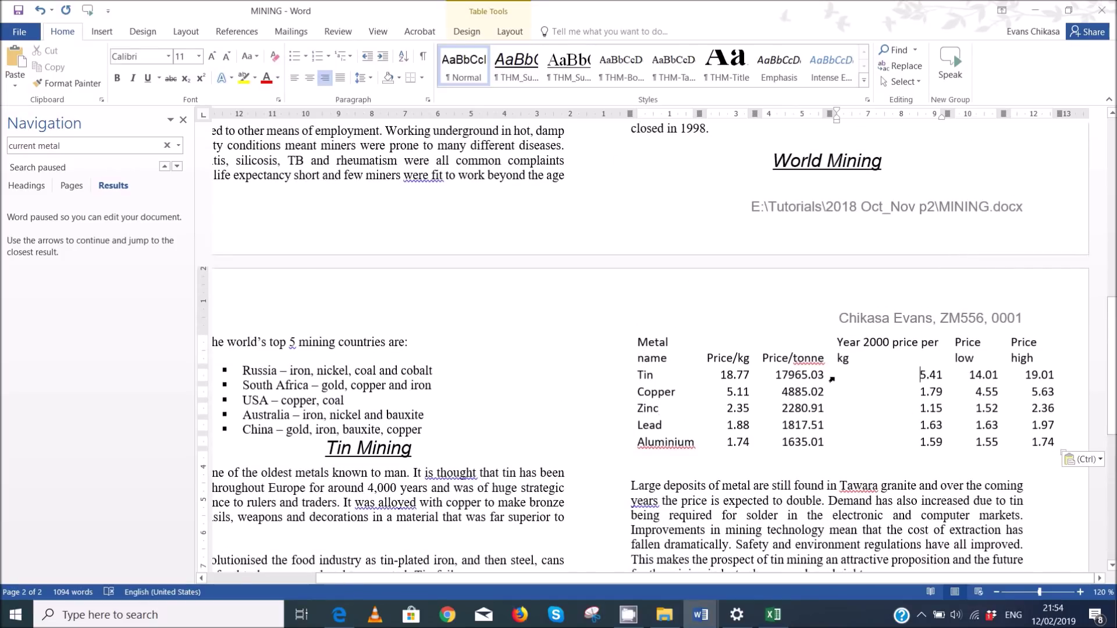
{"action": "left_click_drag", "start_coordinate": [649, 351], "coordinate": [1054, 443]}
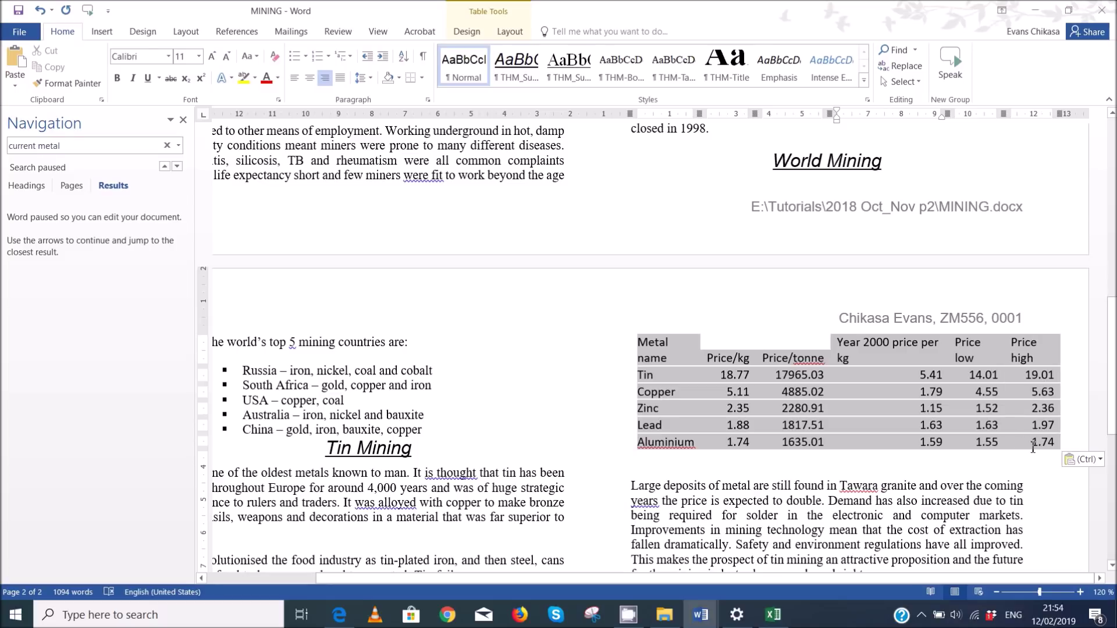
- Apply All Borders so every cell of the price table has gridlines
{"action": "left_click", "coordinate": [421, 77]}
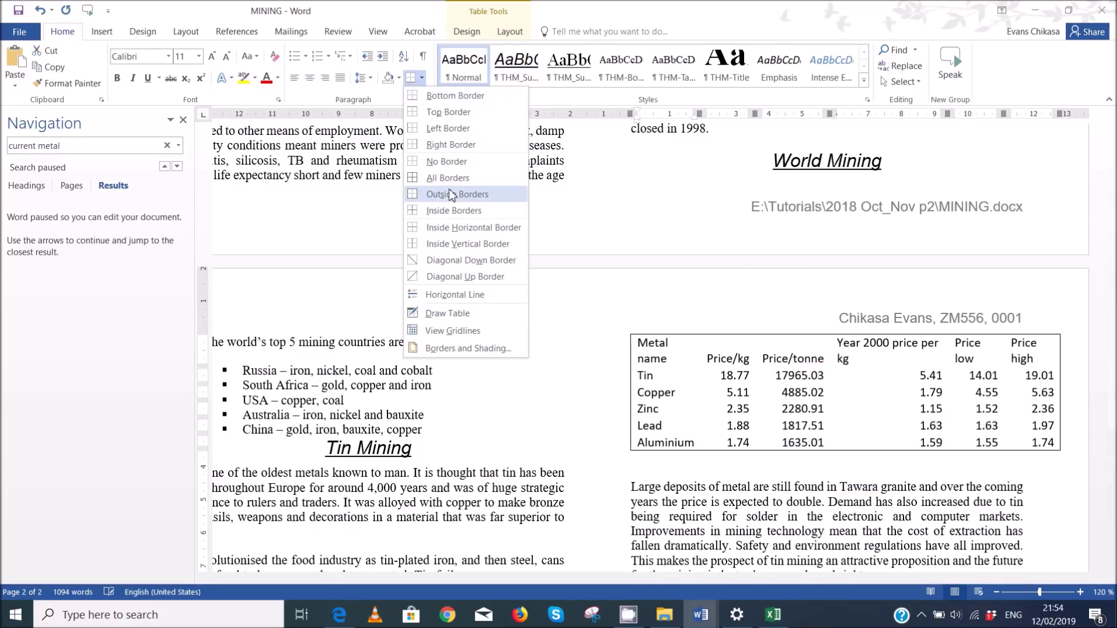
{"action": "left_click", "coordinate": [451, 179]}
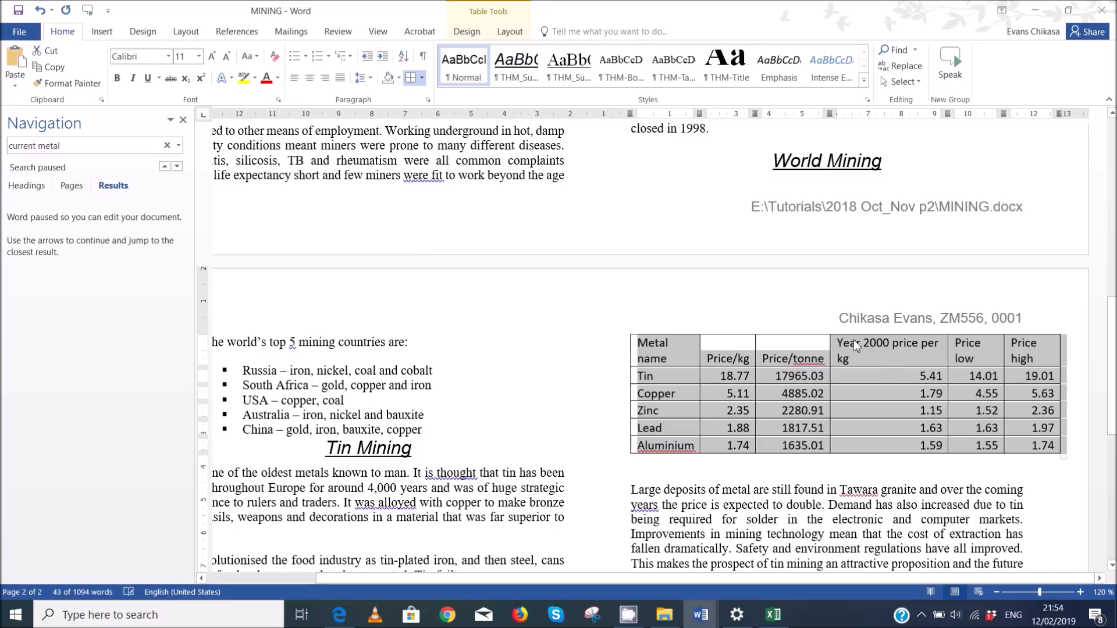
{"action": "left_click", "coordinate": [619, 403]}
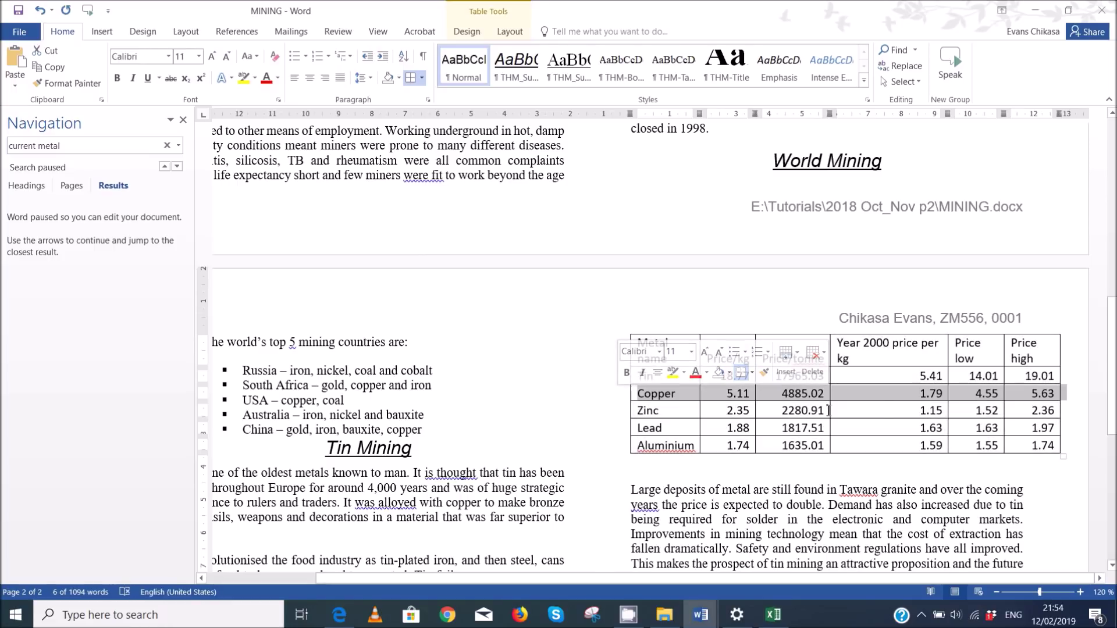
{"action": "left_click", "coordinate": [1068, 422]}
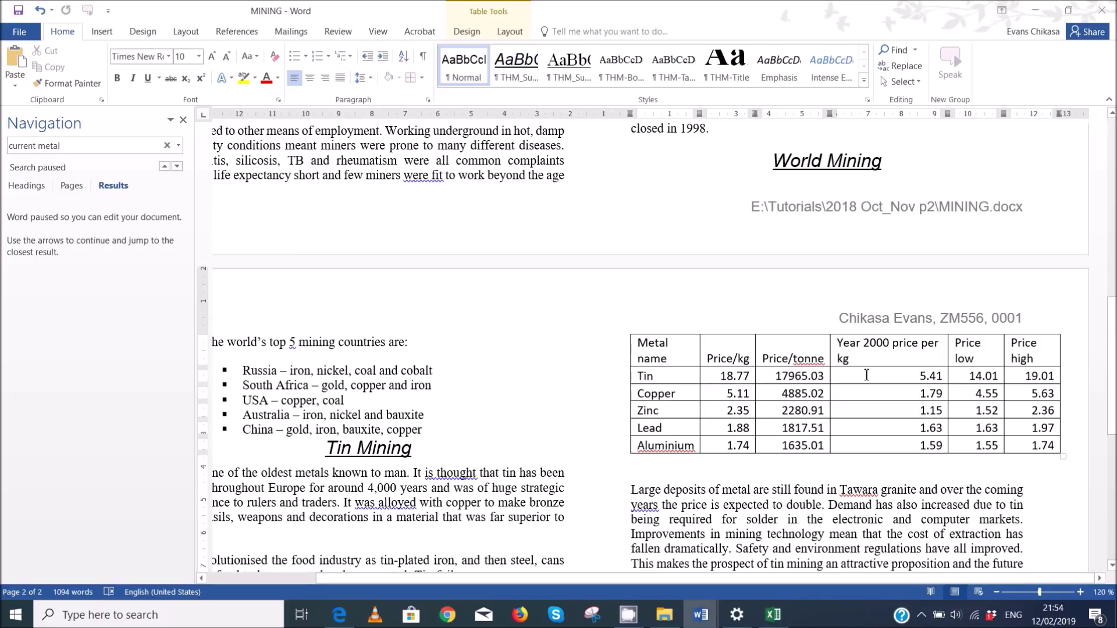
- Select the Year 2000 price per kg column and bring up its editing menu
{"action": "left_click", "coordinate": [900, 337]}
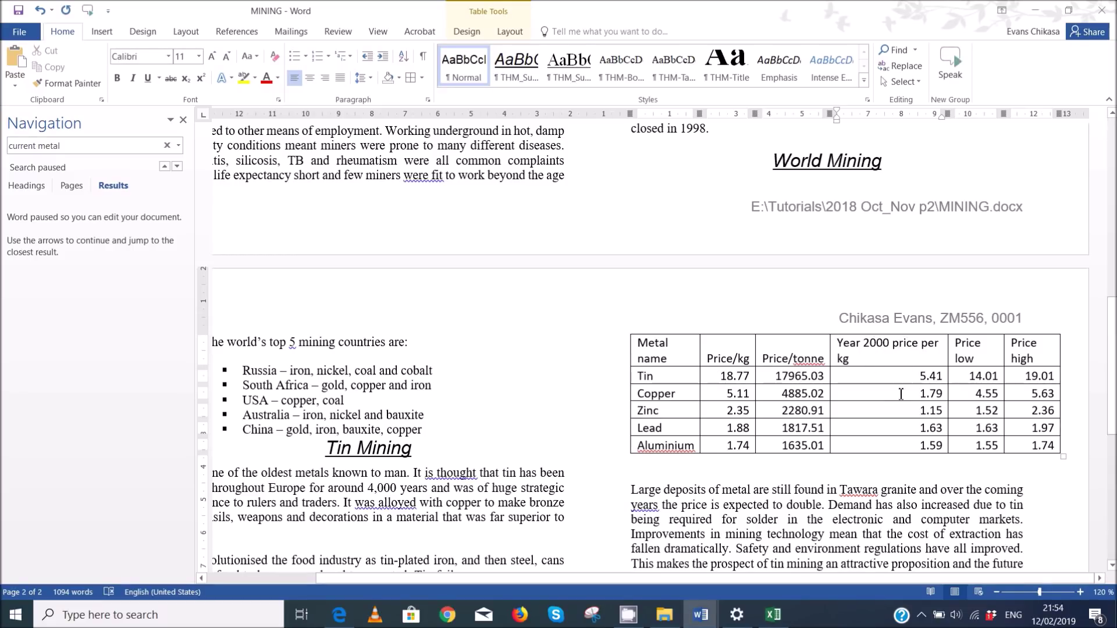
{"action": "left_click", "coordinate": [902, 410]}
{"action": "left_click", "coordinate": [888, 336]}
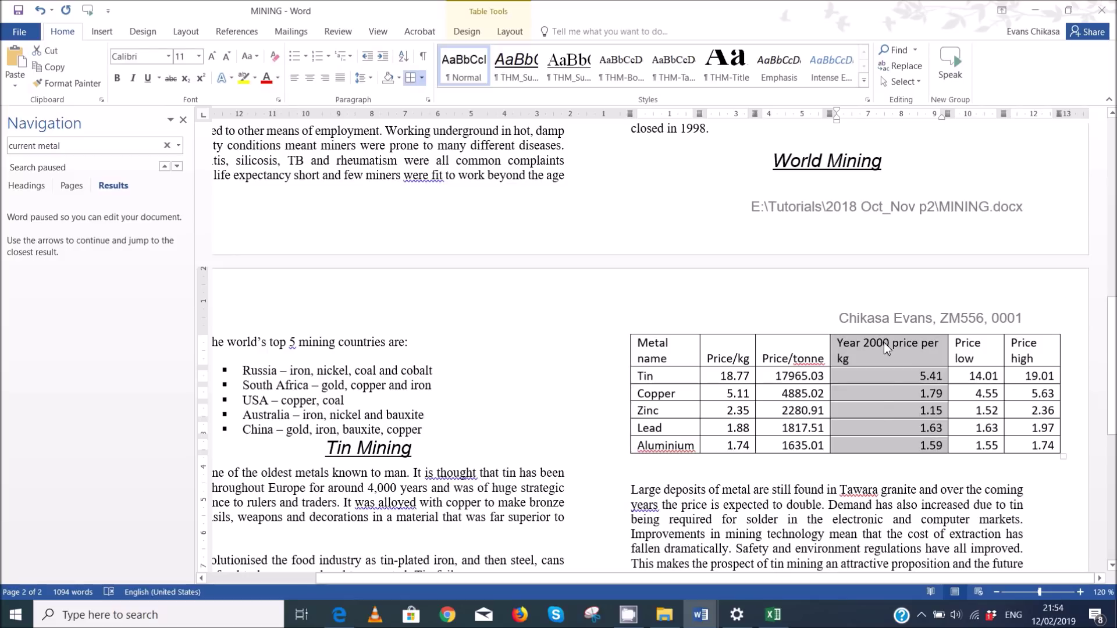
{"action": "right_click", "coordinate": [885, 343]}
- Delete the Year 2000 price per kg column and glance at the exam instructions PDF
{"action": "left_click", "coordinate": [1065, 306]}
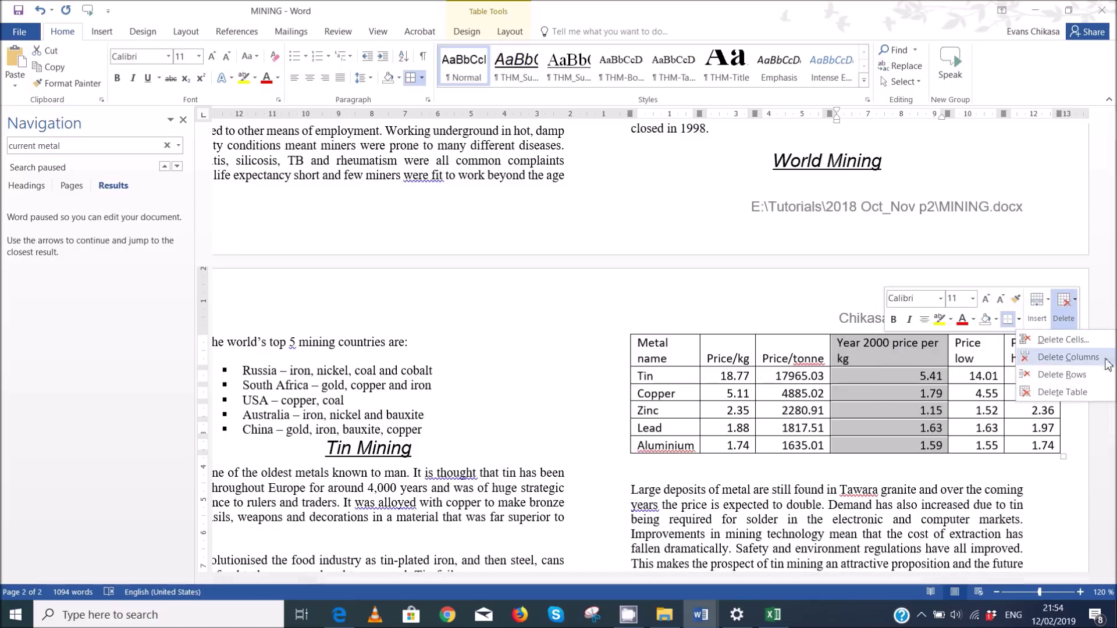
{"action": "left_click", "coordinate": [1068, 357]}
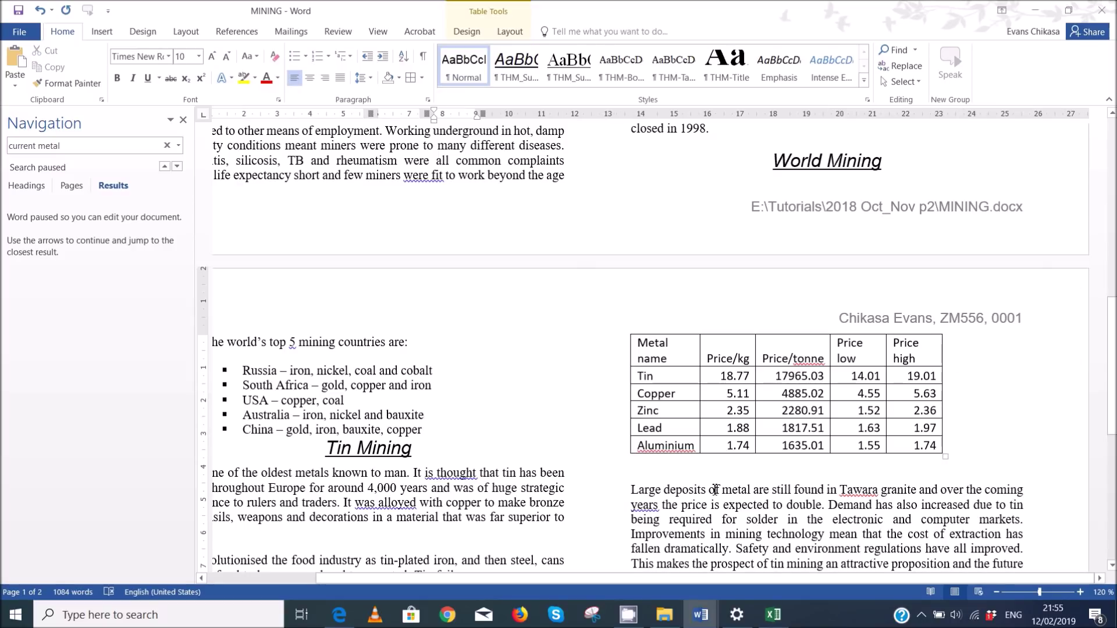
{"action": "mouse_move", "coordinate": [339, 615]}
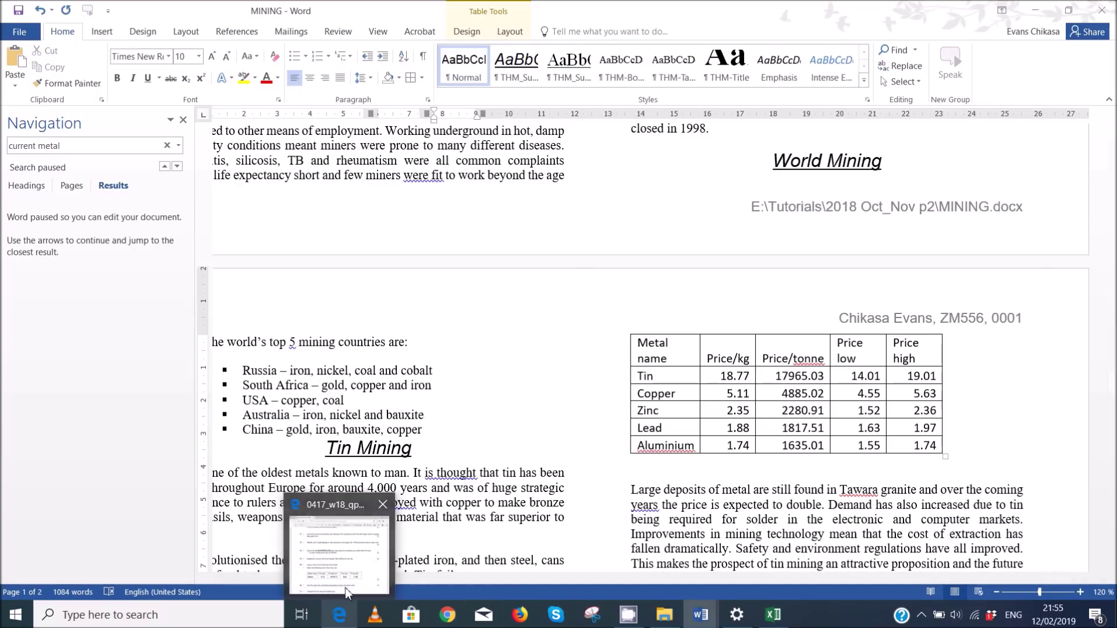
{"action": "left_click", "coordinate": [344, 588]}
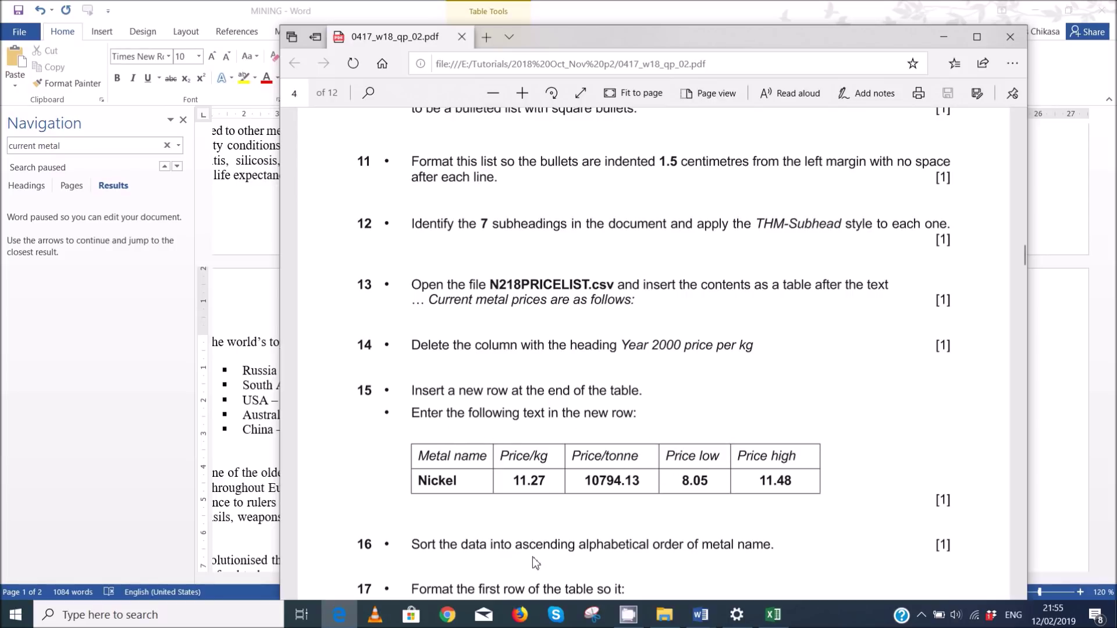
- Return to the MINING document with the cursor in the table's last cell
{"action": "mouse_move", "coordinate": [701, 615]}
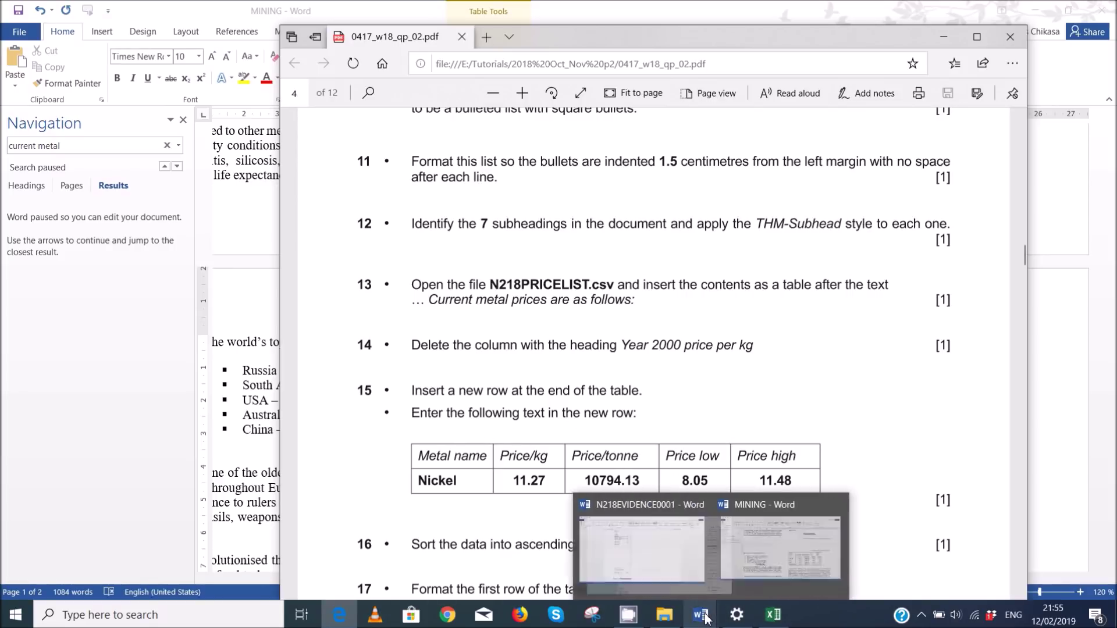
{"action": "left_click", "coordinate": [774, 587]}
{"action": "left_click", "coordinate": [935, 442]}
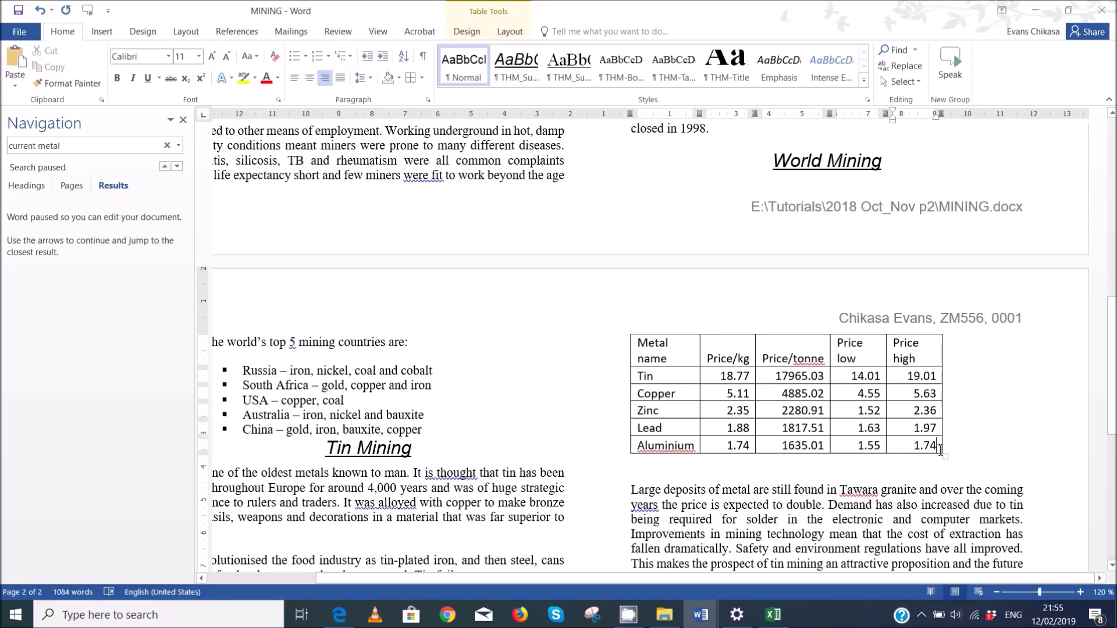
- Add an empty row below Aluminium, then move the exam PDF window up and left
{"action": "key", "text": "Tab"}
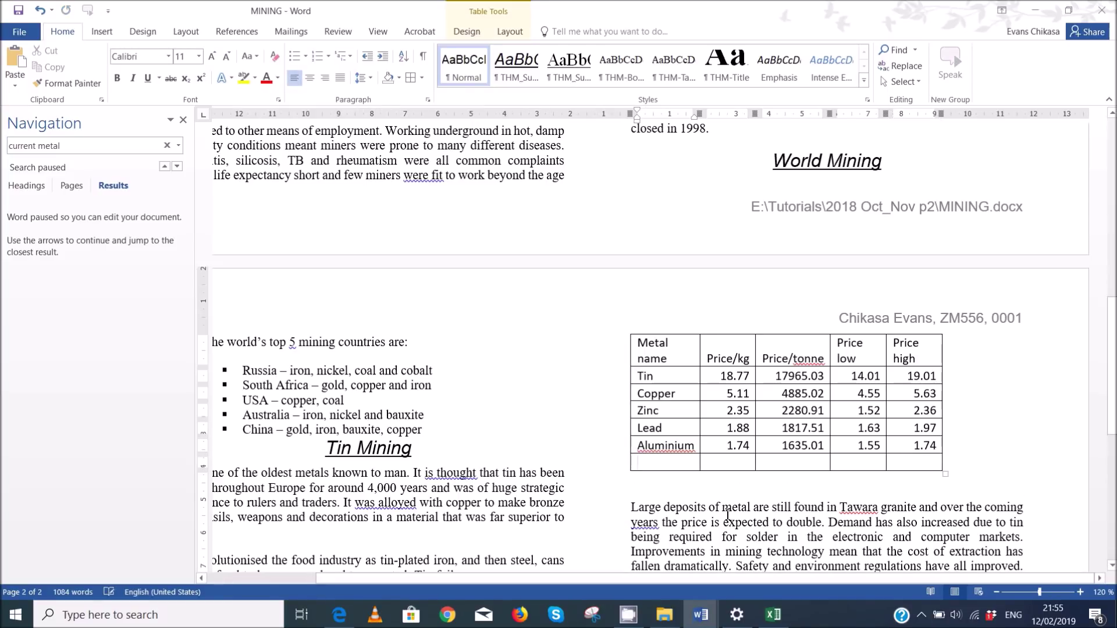
{"action": "mouse_move", "coordinate": [352, 620]}
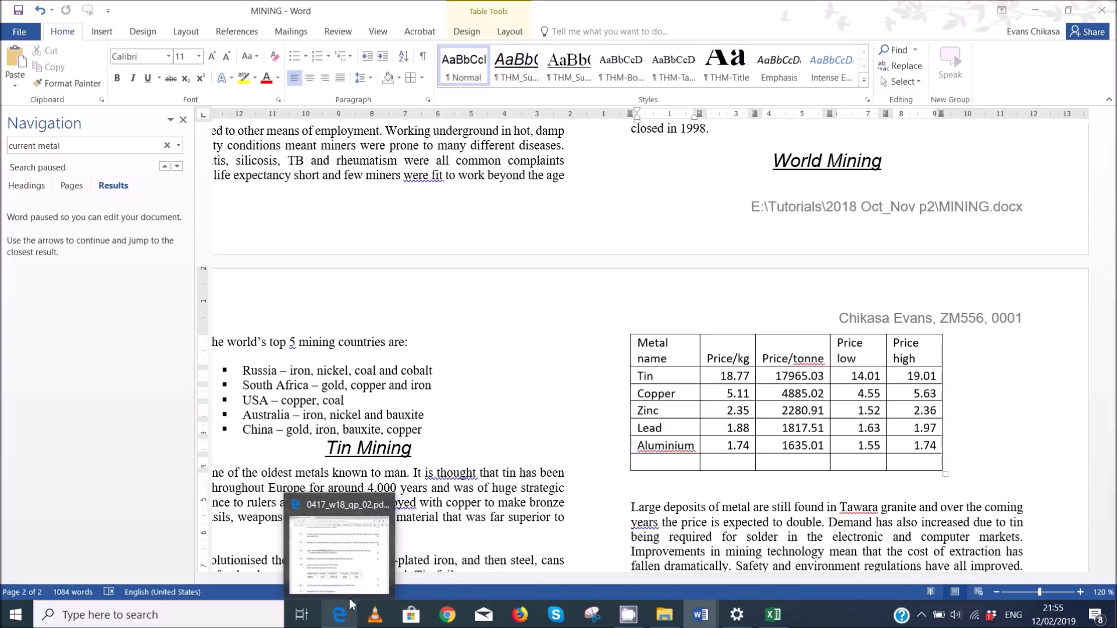
{"action": "left_click", "coordinate": [1035, 9]}
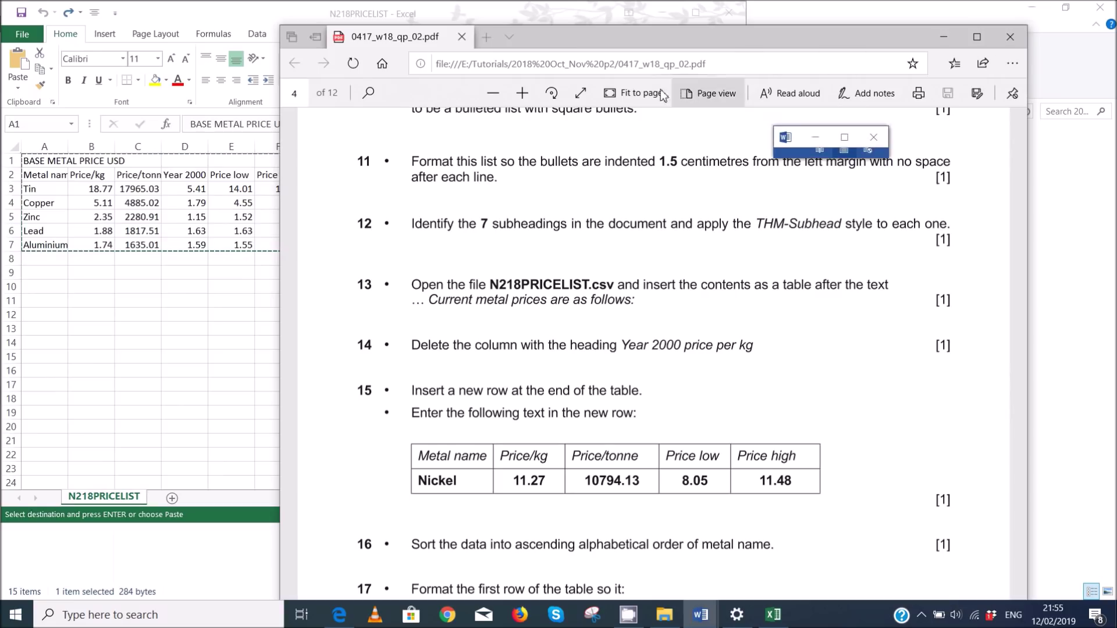
{"action": "left_click_drag", "start_coordinate": [651, 45], "coordinate": [421, 23]}
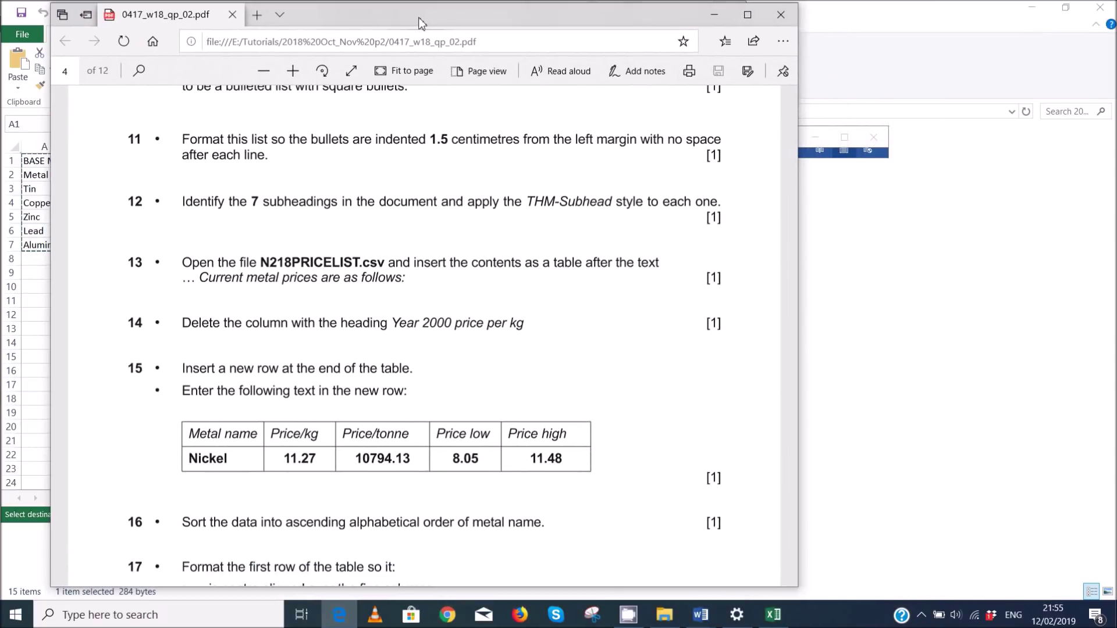
- Bring the MINING window in front of the exam paper as a tall pane beside it
{"action": "left_click", "coordinate": [340, 615]}
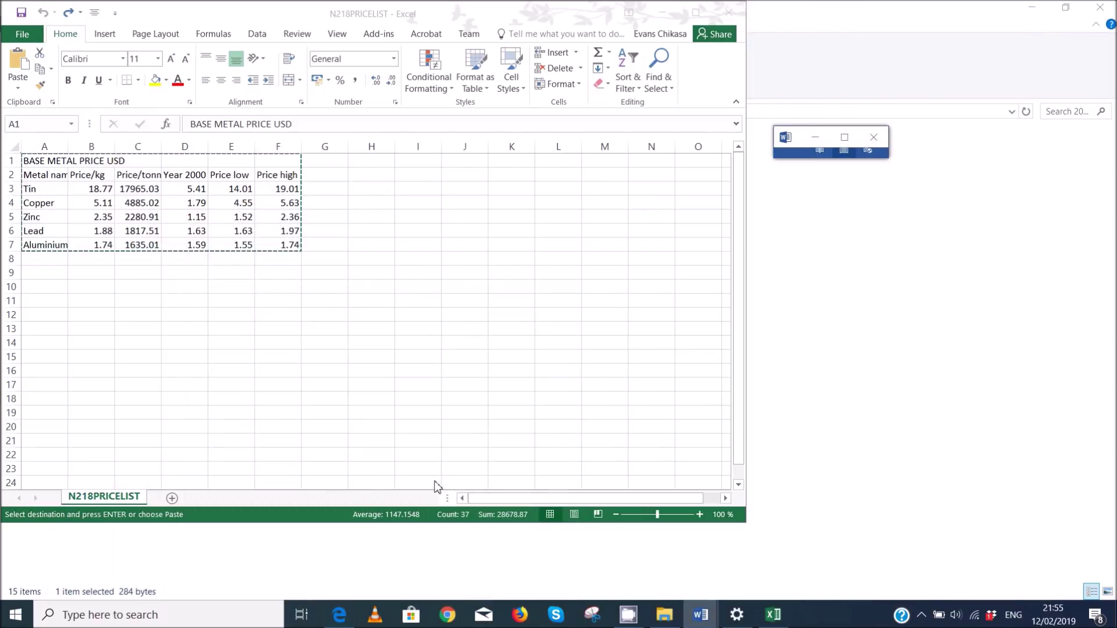
{"action": "left_click", "coordinate": [339, 615]}
{"action": "mouse_move", "coordinate": [714, 619]}
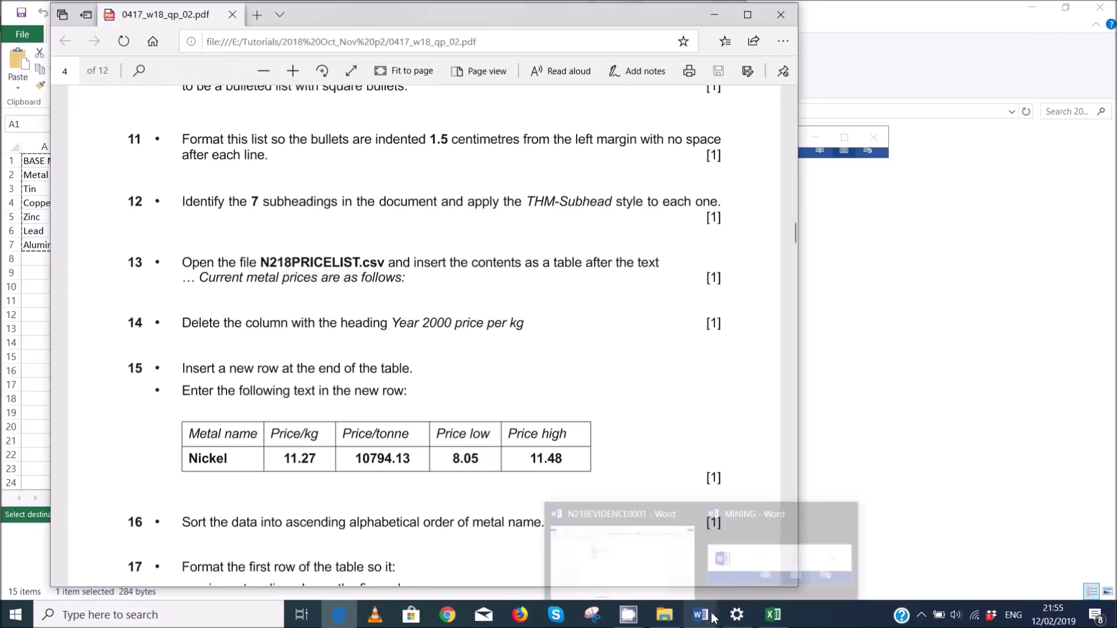
{"action": "left_click", "coordinate": [780, 568]}
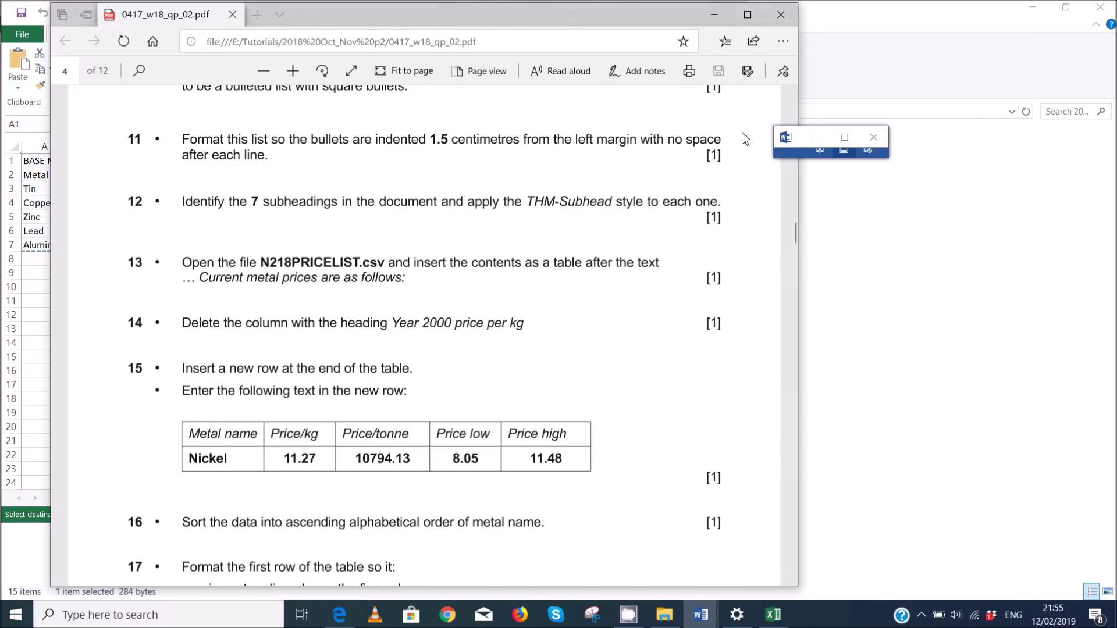
{"action": "left_click_drag", "start_coordinate": [774, 158], "coordinate": [578, 489]}
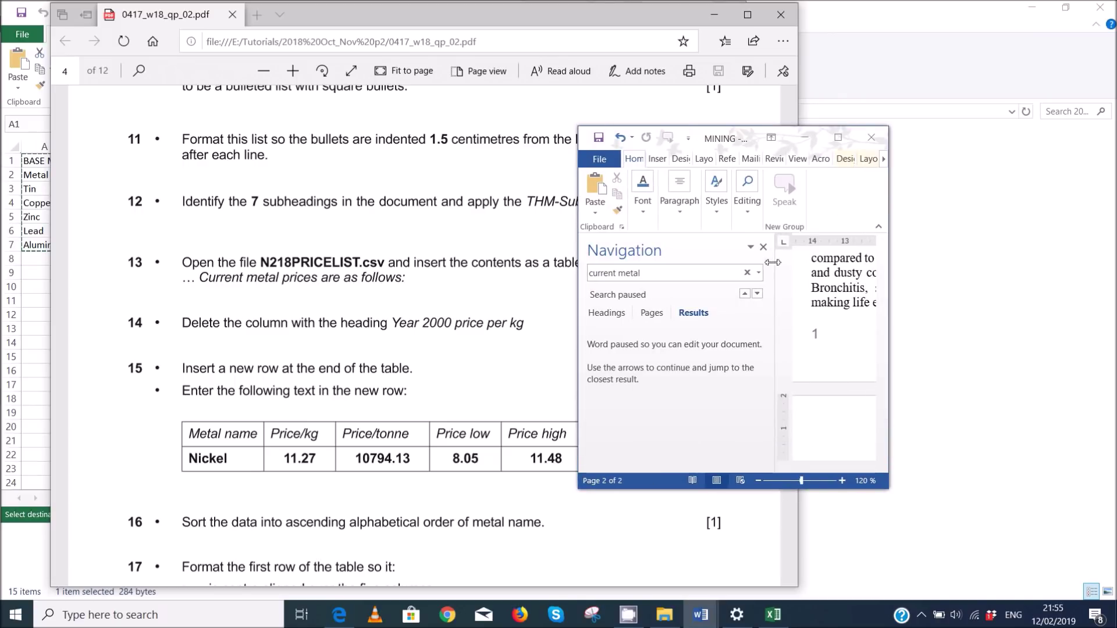
- Close the Navigation pane and widen the MINING window to show the price table
{"action": "left_click", "coordinate": [764, 247]}
{"action": "left_click_drag", "start_coordinate": [887, 477], "coordinate": [1087, 539]}
{"action": "scroll", "coordinate": [957, 416], "scroll_direction": "up", "scroll_amount": 6}
{"action": "scroll", "coordinate": [955, 415], "scroll_direction": "down", "scroll_amount": 6}
{"action": "scroll", "coordinate": [955, 420], "scroll_direction": "up", "scroll_amount": 3}
{"action": "left_click_drag", "start_coordinate": [825, 517], "coordinate": [1046, 516]}
{"action": "scroll", "coordinate": [901, 387], "scroll_direction": "up", "scroll_amount": 5}
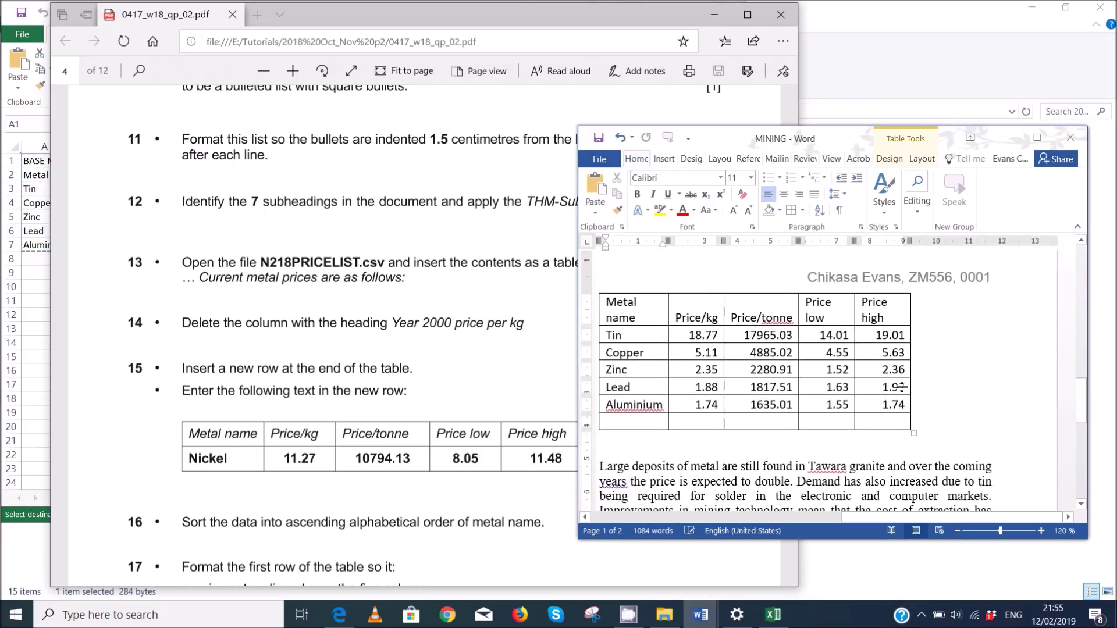
- Fill the new bottom row with Nickel, 11.27, 10794.13, 8.05 and 11.48
{"action": "type", "text": "Nickel"}
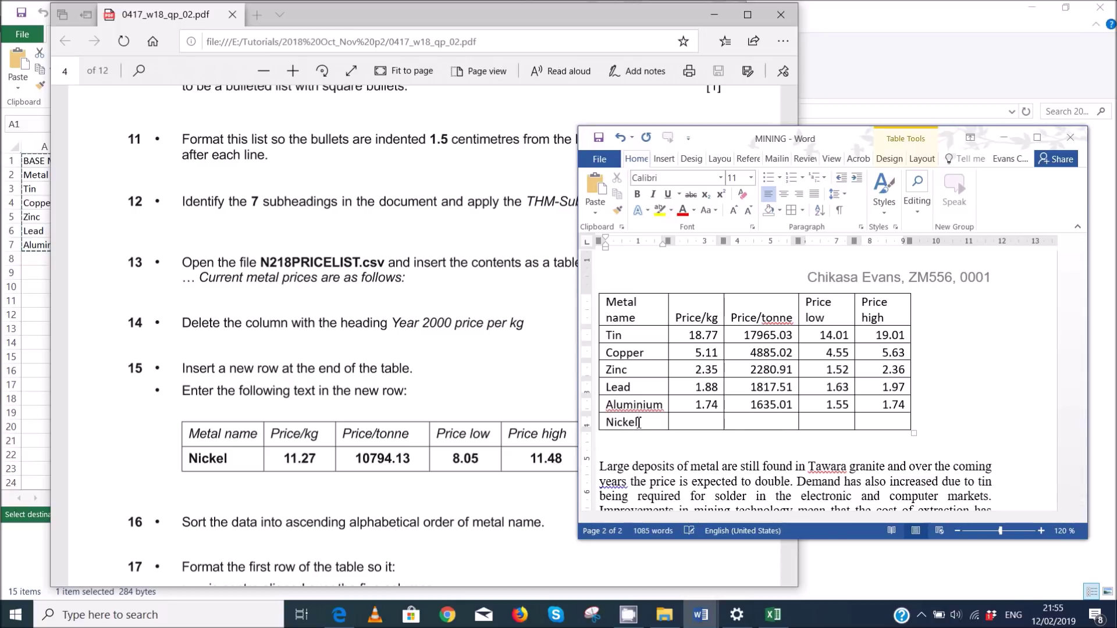
{"action": "key", "text": "Tab"}
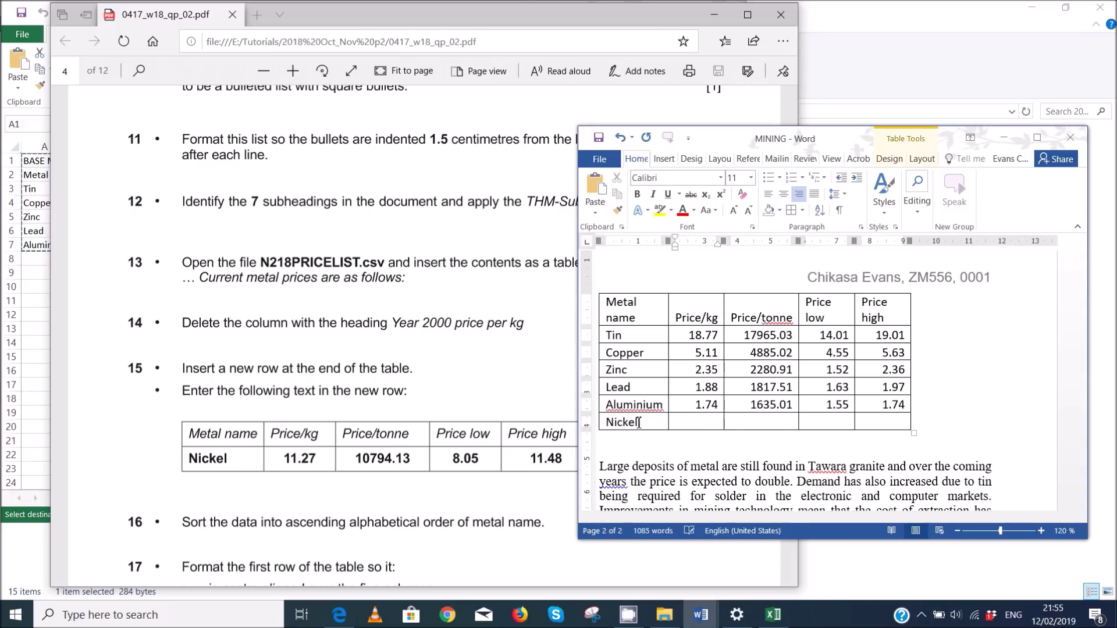
{"action": "type", "text": "11.27"}
{"action": "key", "text": "Tab"}
{"action": "type", "text": "10794.13"}
{"action": "key", "text": "Tab"}
{"action": "type", "text": "8.05"}
{"action": "key", "text": "Tab"}
{"action": "type", "text": "1"}
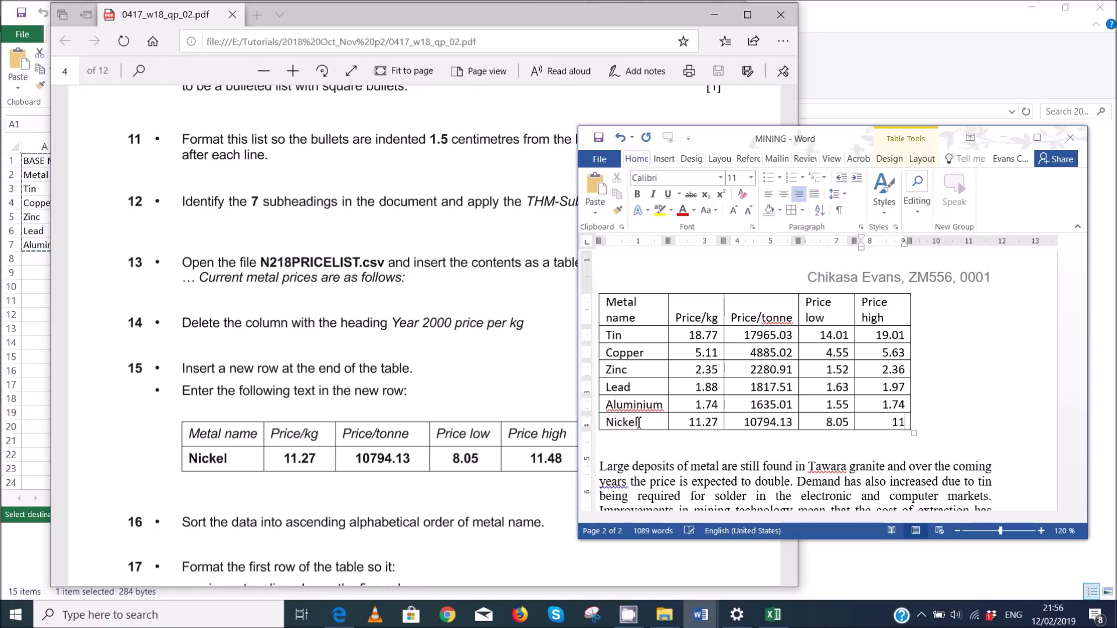
{"action": "type", "text": "1.48"}
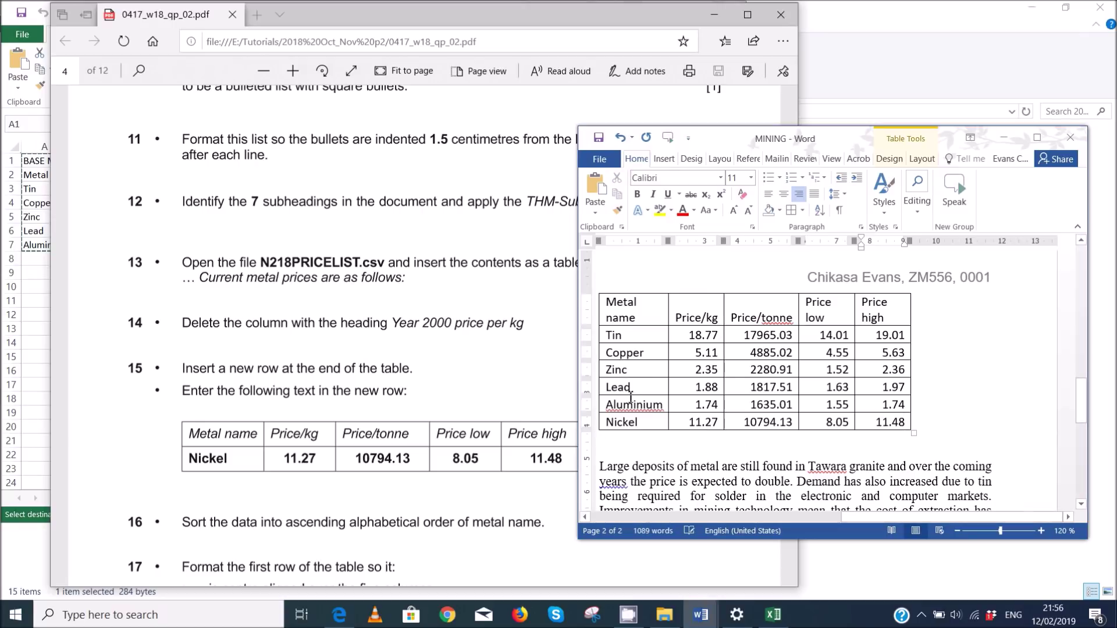
- Check the exam paper, then select the metal names in the table's first column
{"action": "left_click", "coordinate": [374, 503]}
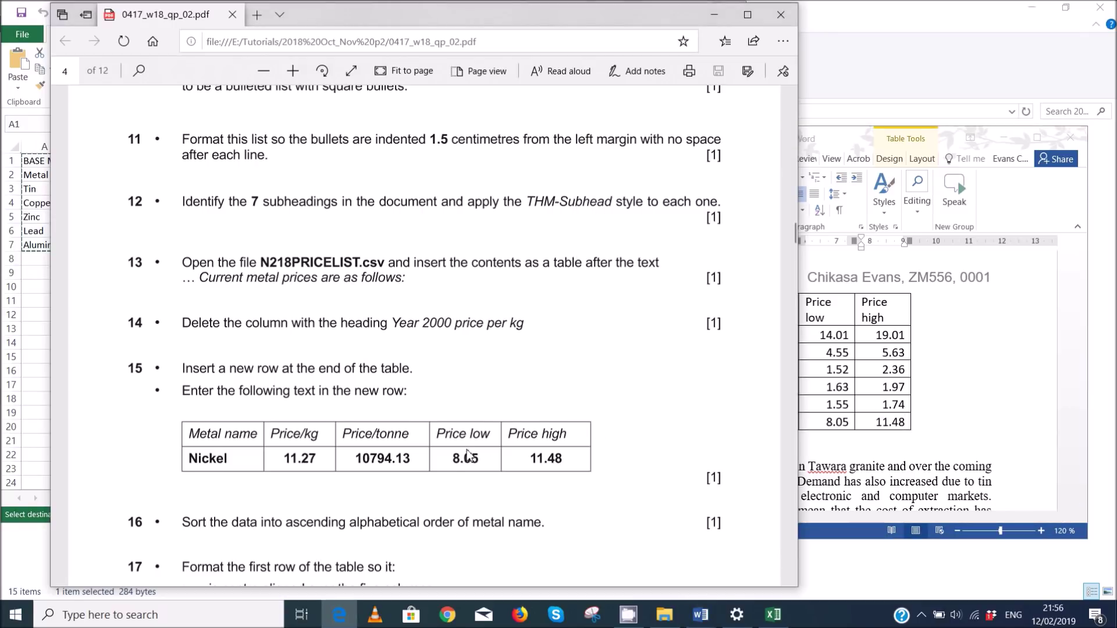
{"action": "scroll", "coordinate": [466, 454], "scroll_direction": "down", "scroll_amount": 3}
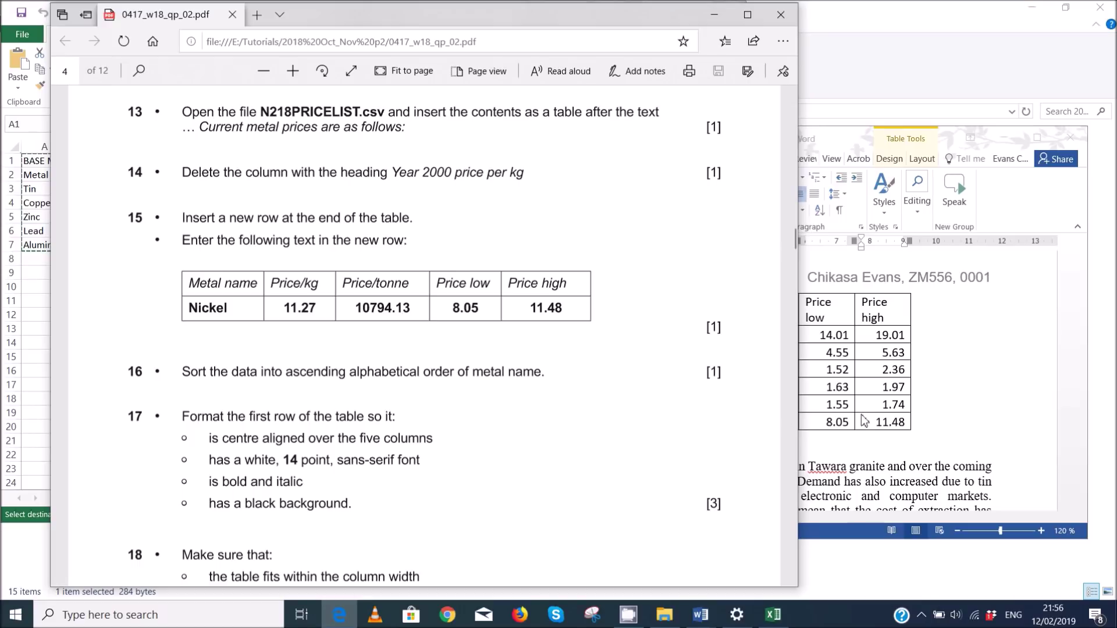
{"action": "left_click", "coordinate": [976, 382]}
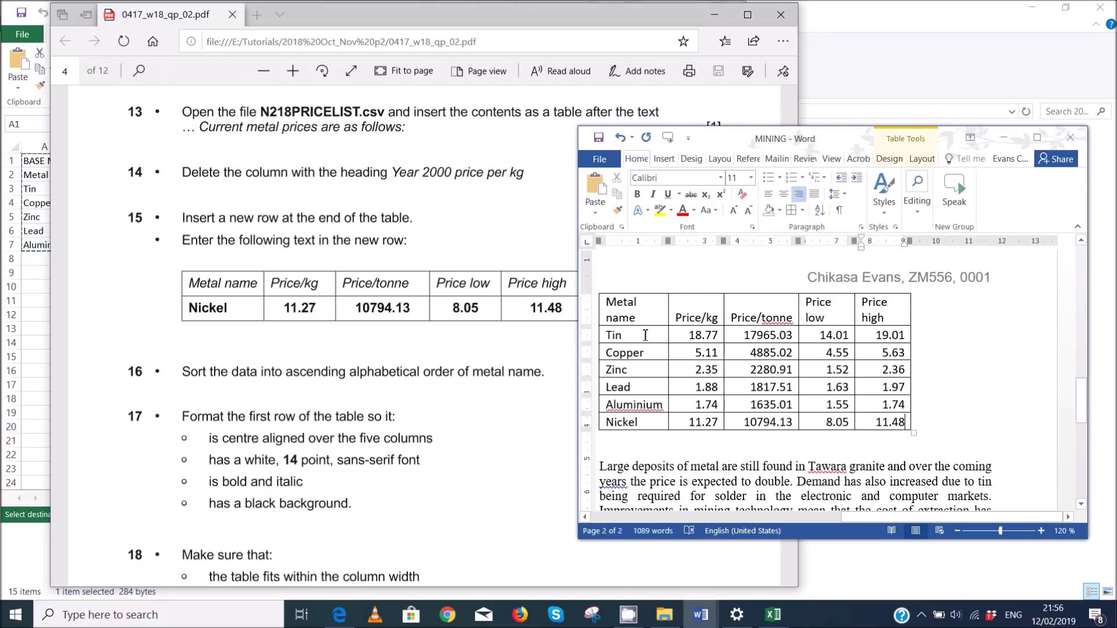
{"action": "left_click_drag", "start_coordinate": [646, 336], "coordinate": [651, 429]}
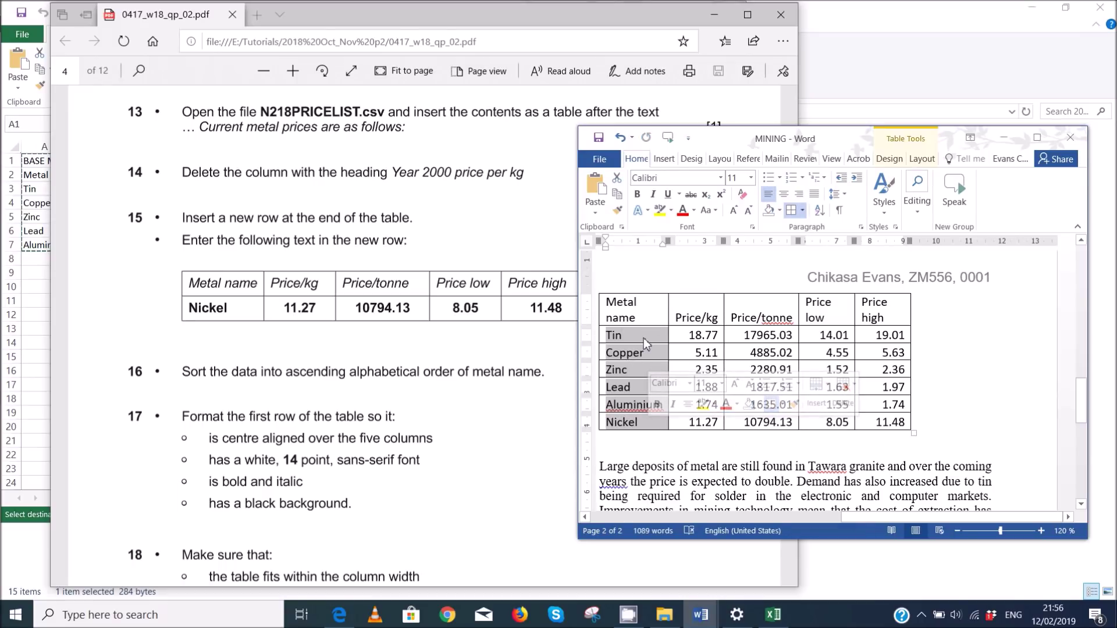
- Sort the rows ascending by Column 1 as Text
{"action": "left_click", "coordinate": [820, 210]}
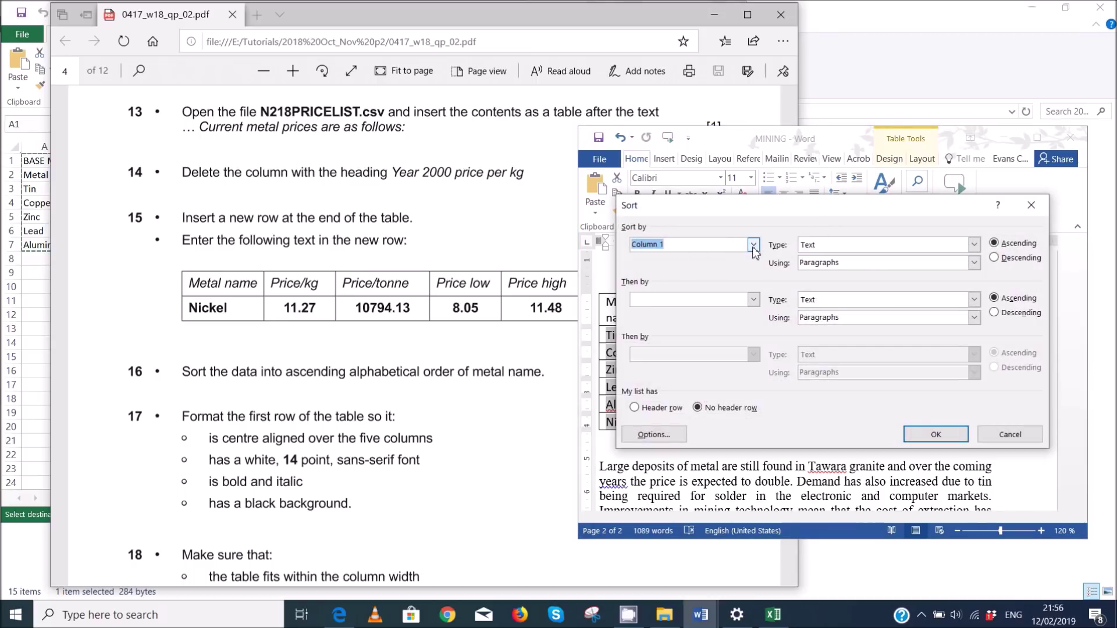
{"action": "left_click", "coordinate": [854, 245]}
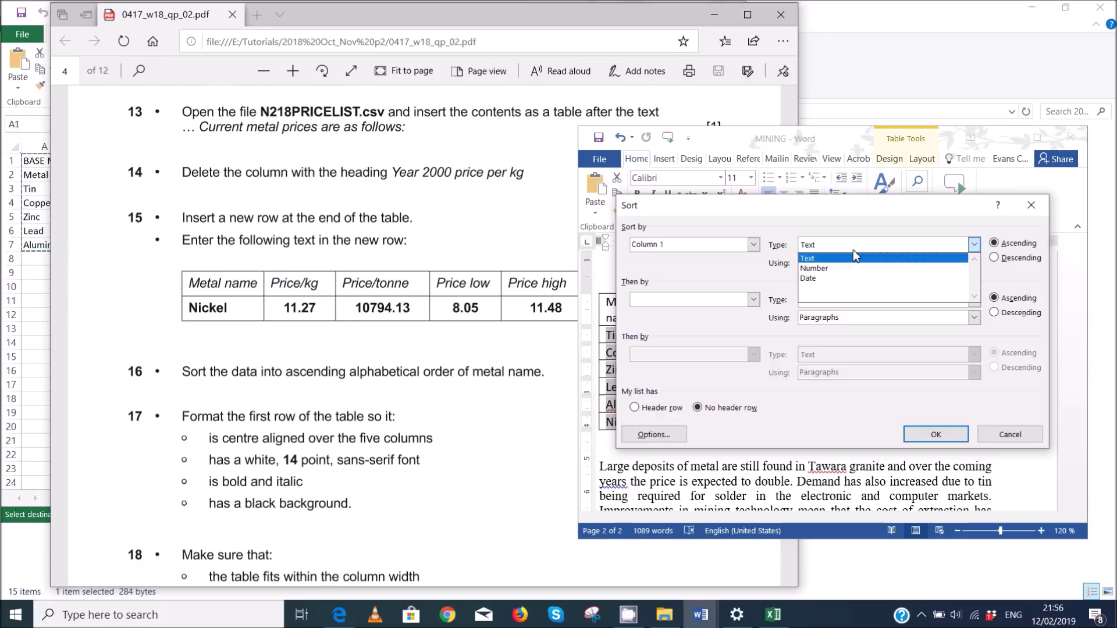
{"action": "left_click", "coordinate": [817, 258]}
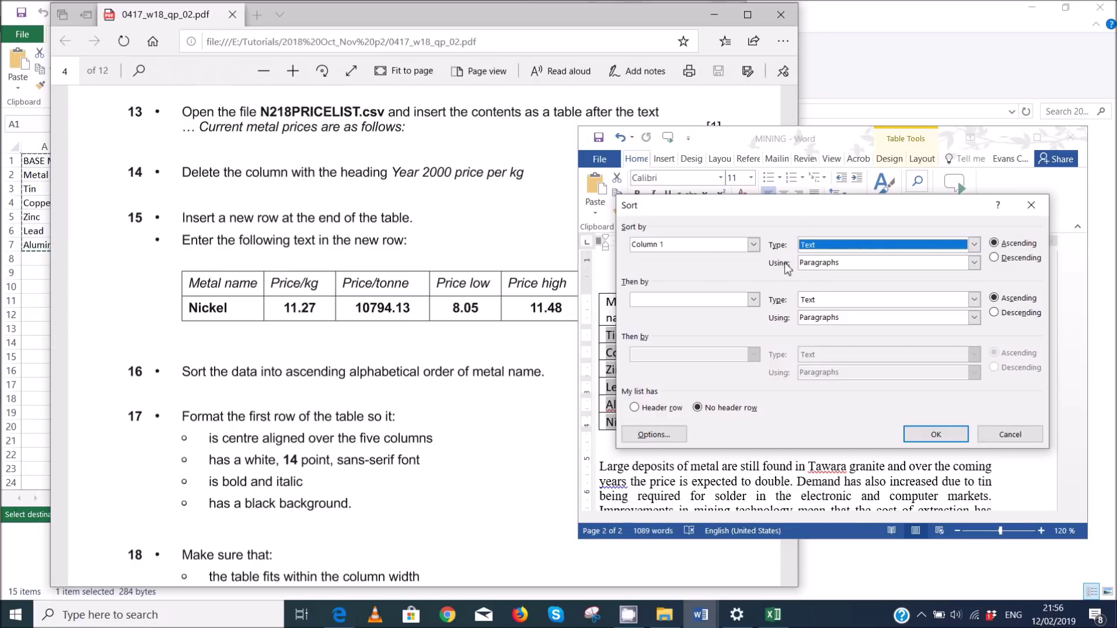
{"action": "left_click", "coordinate": [746, 248]}
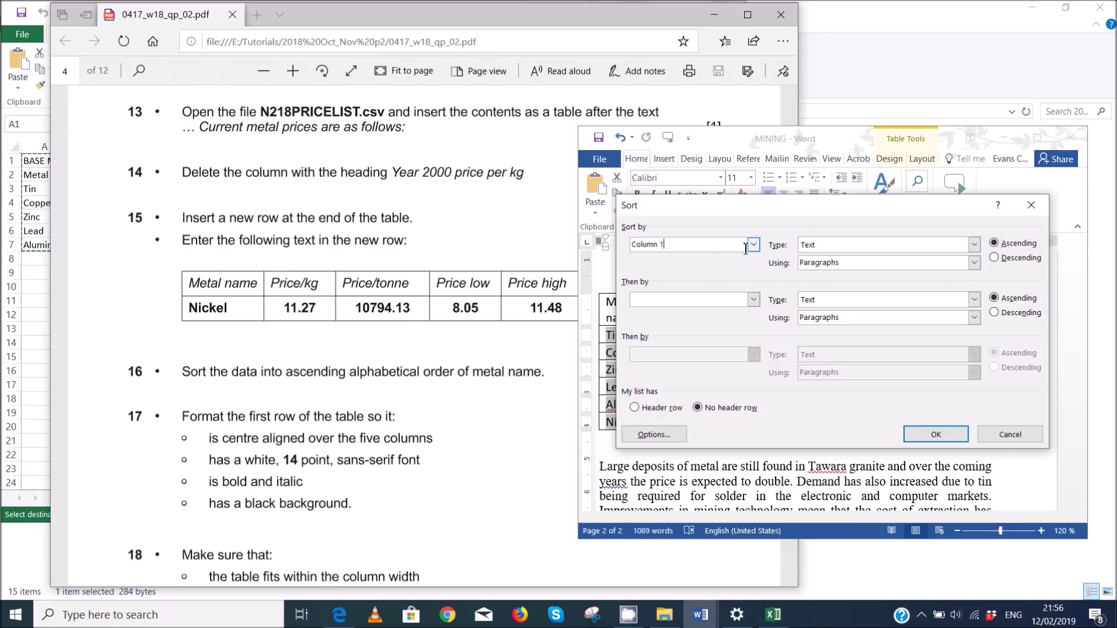
{"action": "left_click", "coordinate": [753, 245]}
{"action": "left_click", "coordinate": [745, 257]}
{"action": "left_click", "coordinate": [927, 436]}
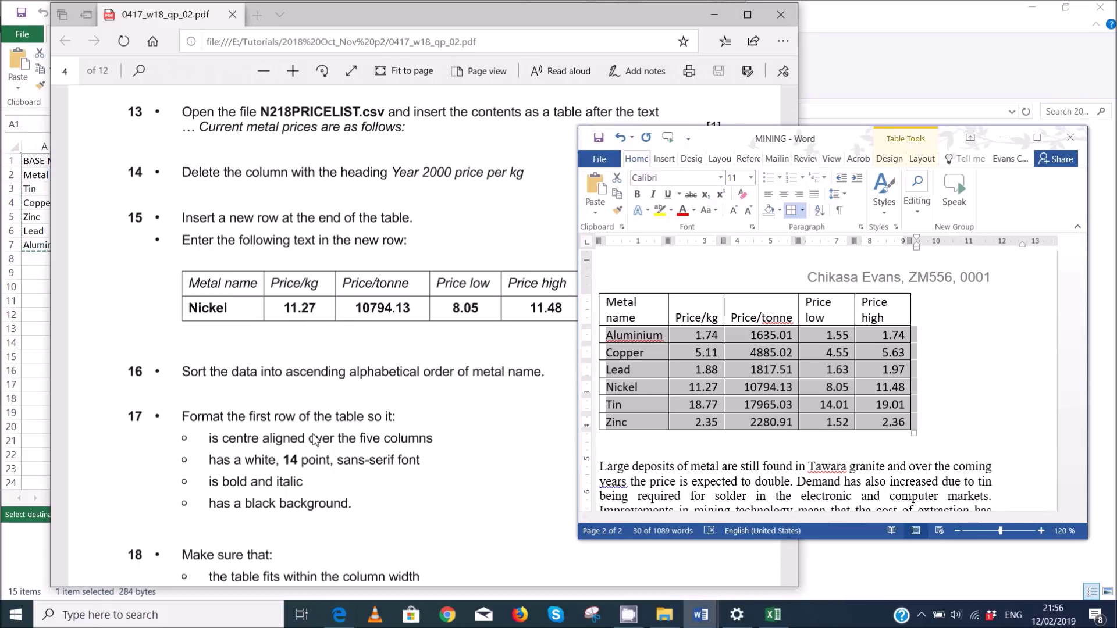
{"action": "left_click", "coordinate": [921, 615]}
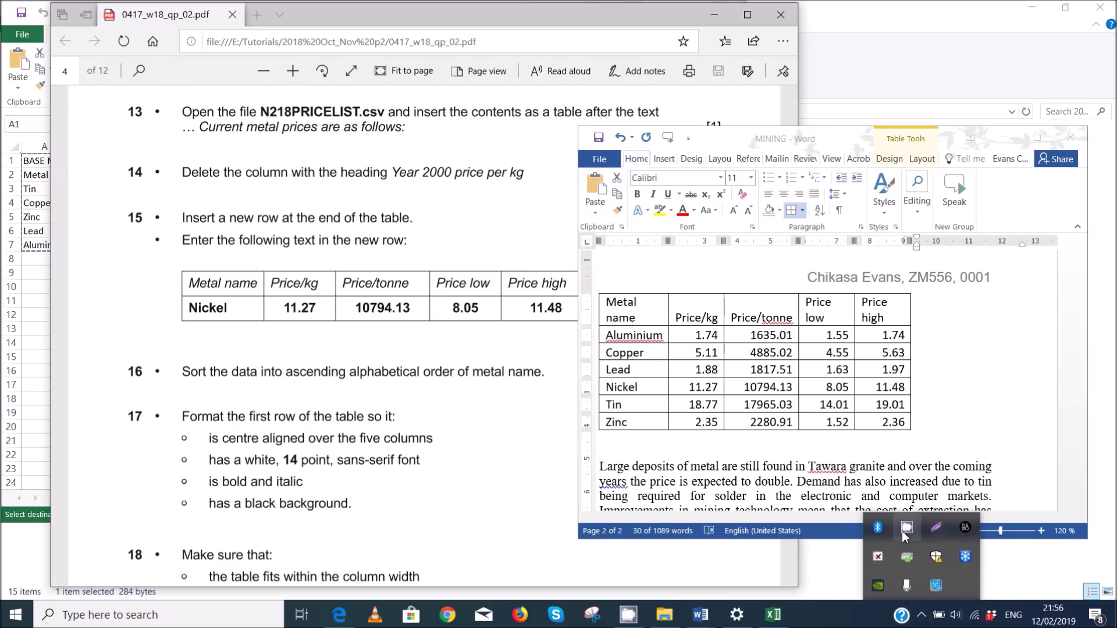
- Open the recorder's window, check the exam paper, and return to the MINING document
{"action": "left_click", "coordinate": [905, 534]}
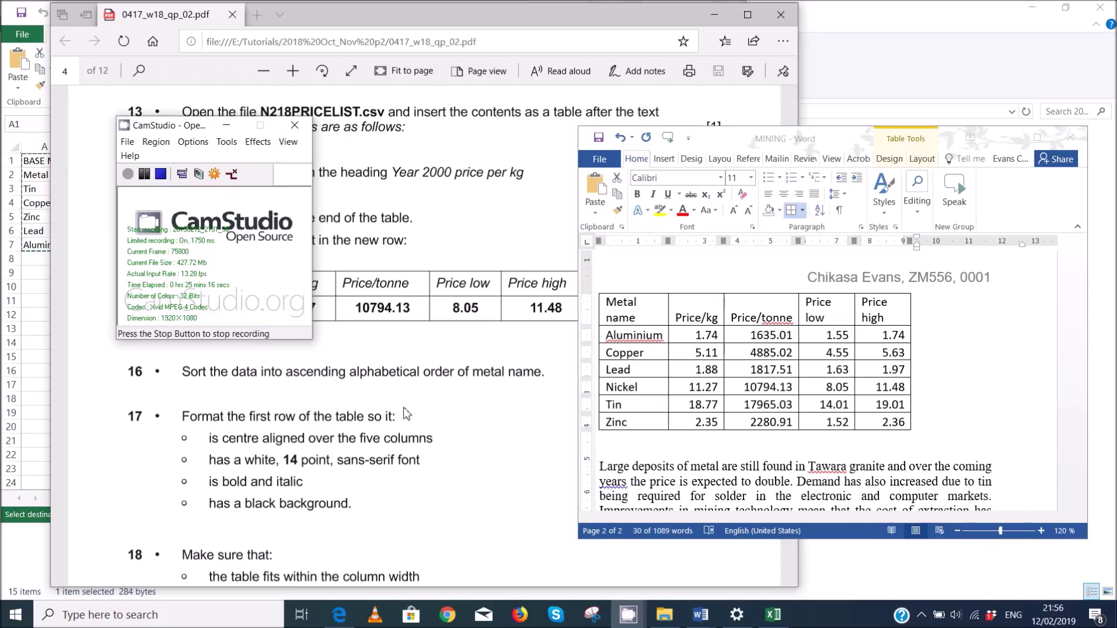
{"action": "left_click", "coordinate": [486, 263]}
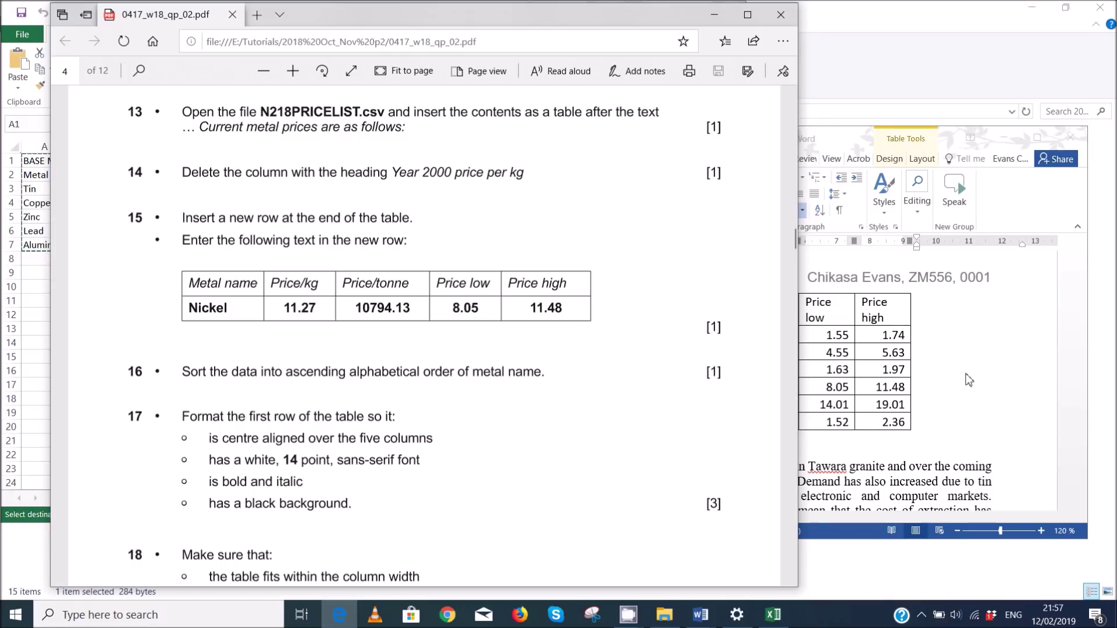
{"action": "key", "text": "alt+Tab"}
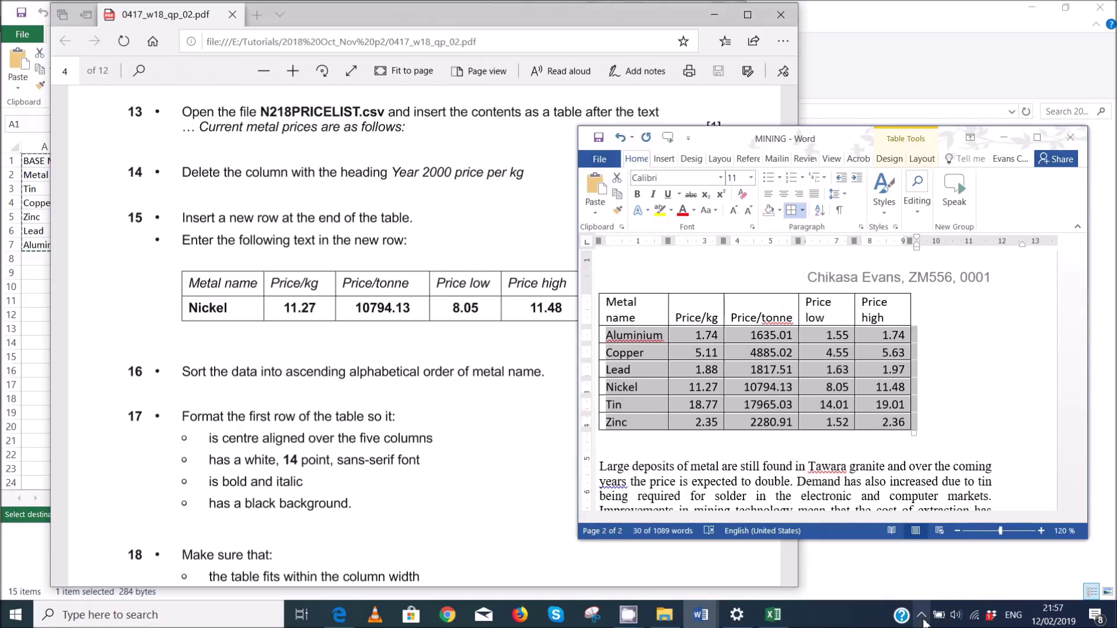
- Stop the CamStudio screen recording from the system tray
{"action": "left_click", "coordinate": [922, 615]}
{"action": "left_click", "coordinate": [907, 528]}
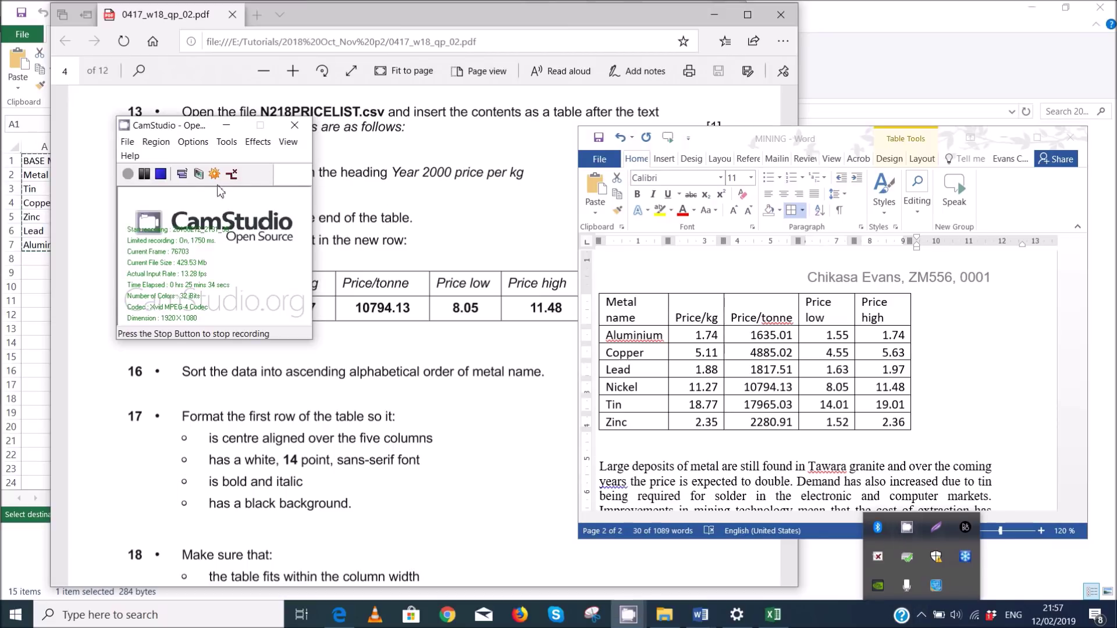
{"action": "left_click", "coordinate": [161, 173]}
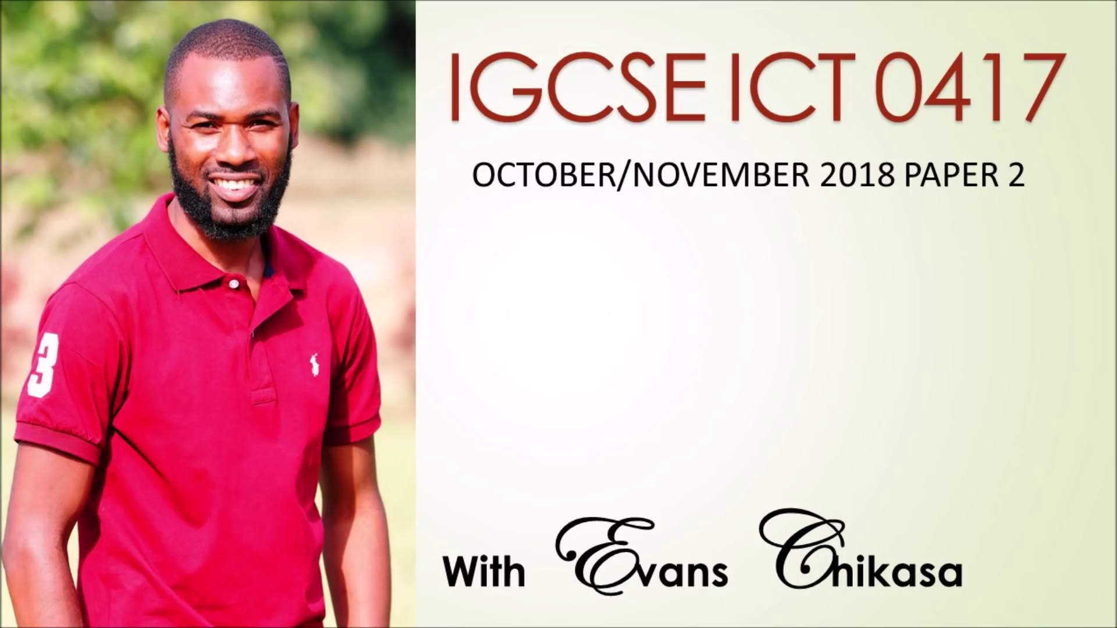